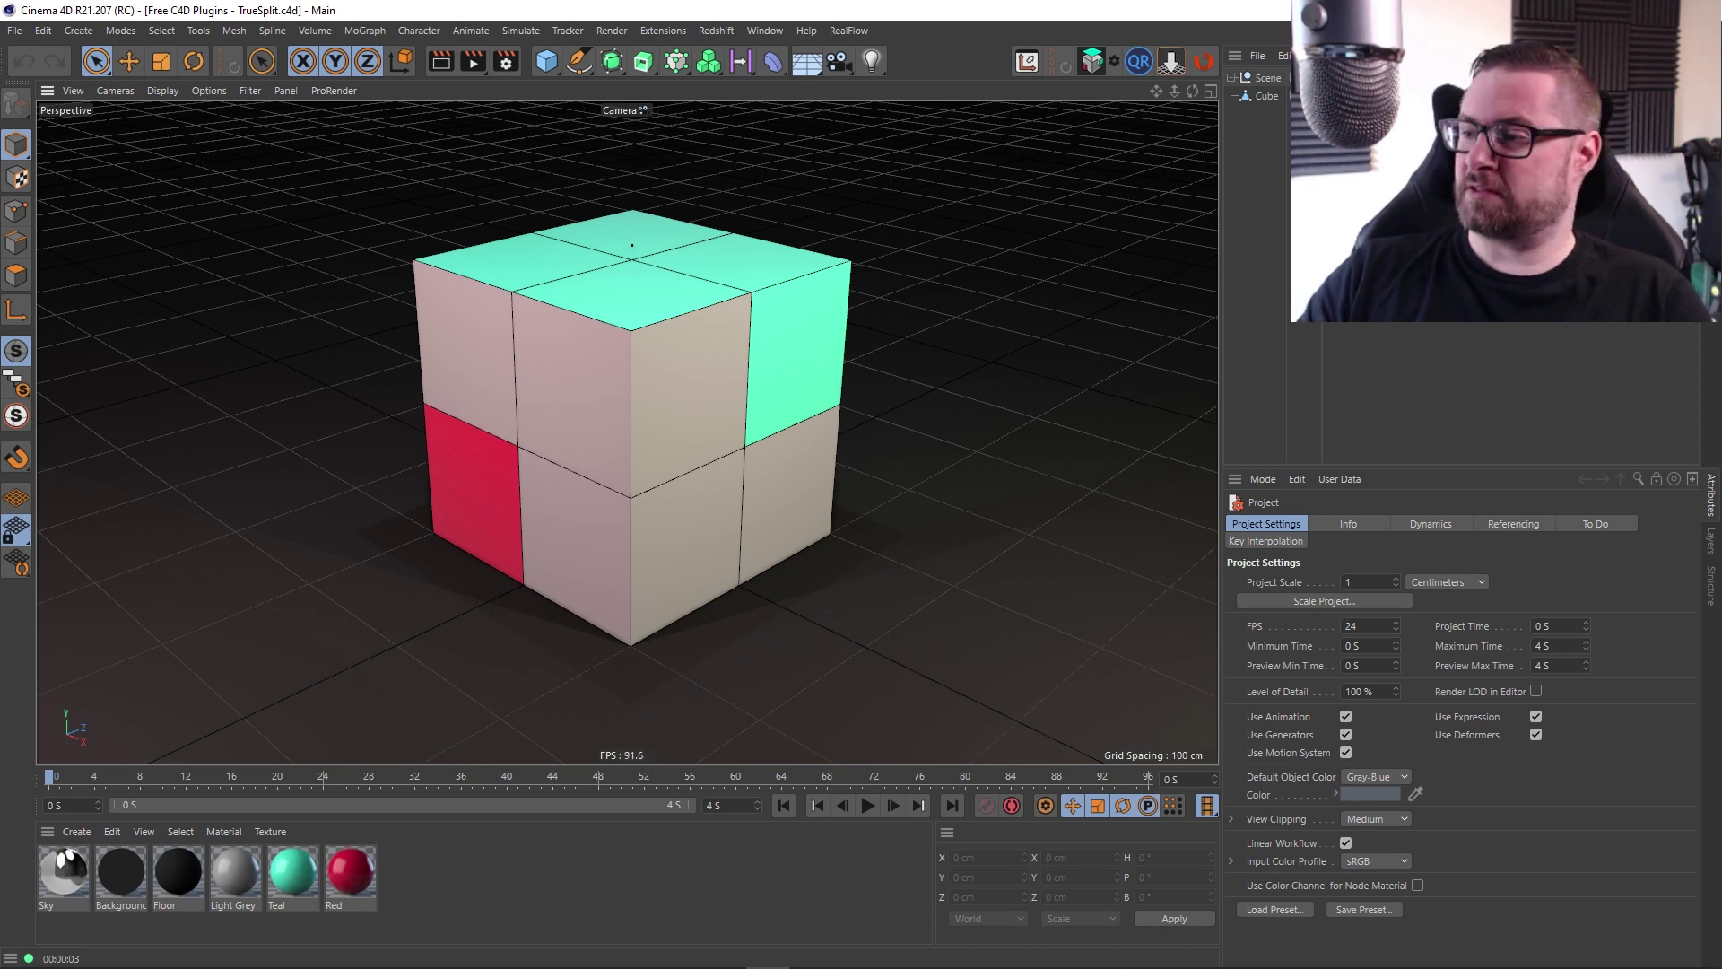
Step: Switch to the browser showing the FCS TrueSplit (Free) Gumroad product page
{"action": "key", "text": "alt+Tab"}
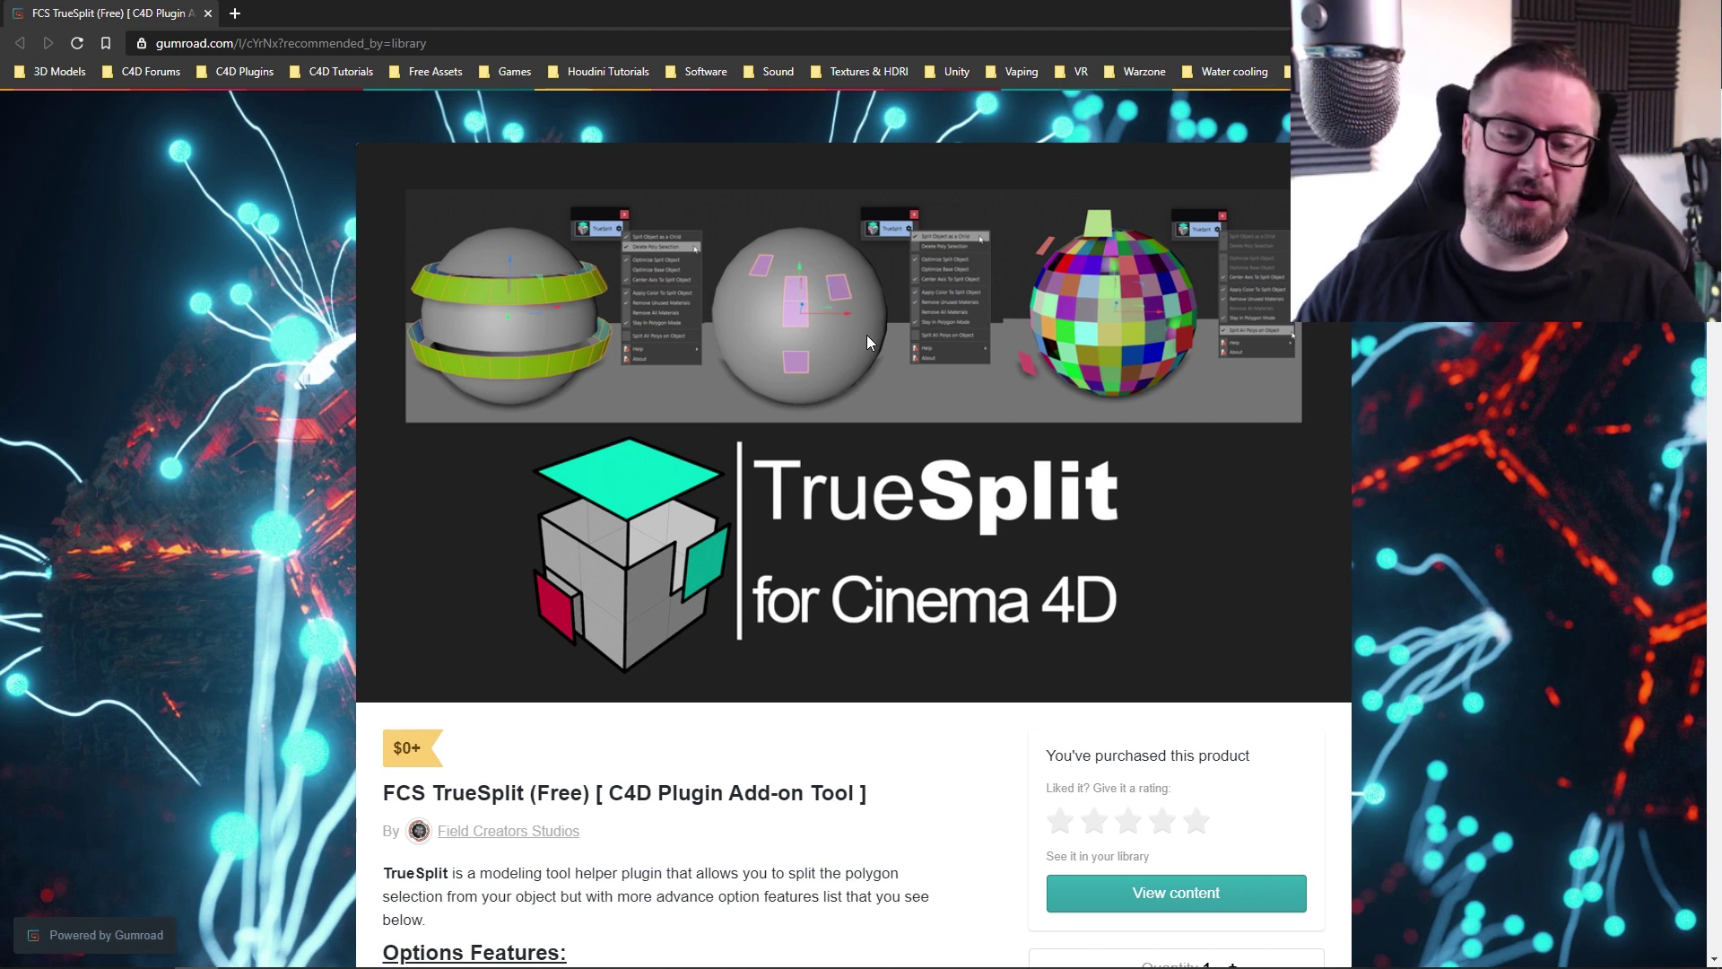
Step: Scroll through the TrueSplit product page, return to the top, and minimize the browser
{"action": "scroll", "coordinate": [866, 335], "scroll_direction": "down", "scroll_amount": 20}
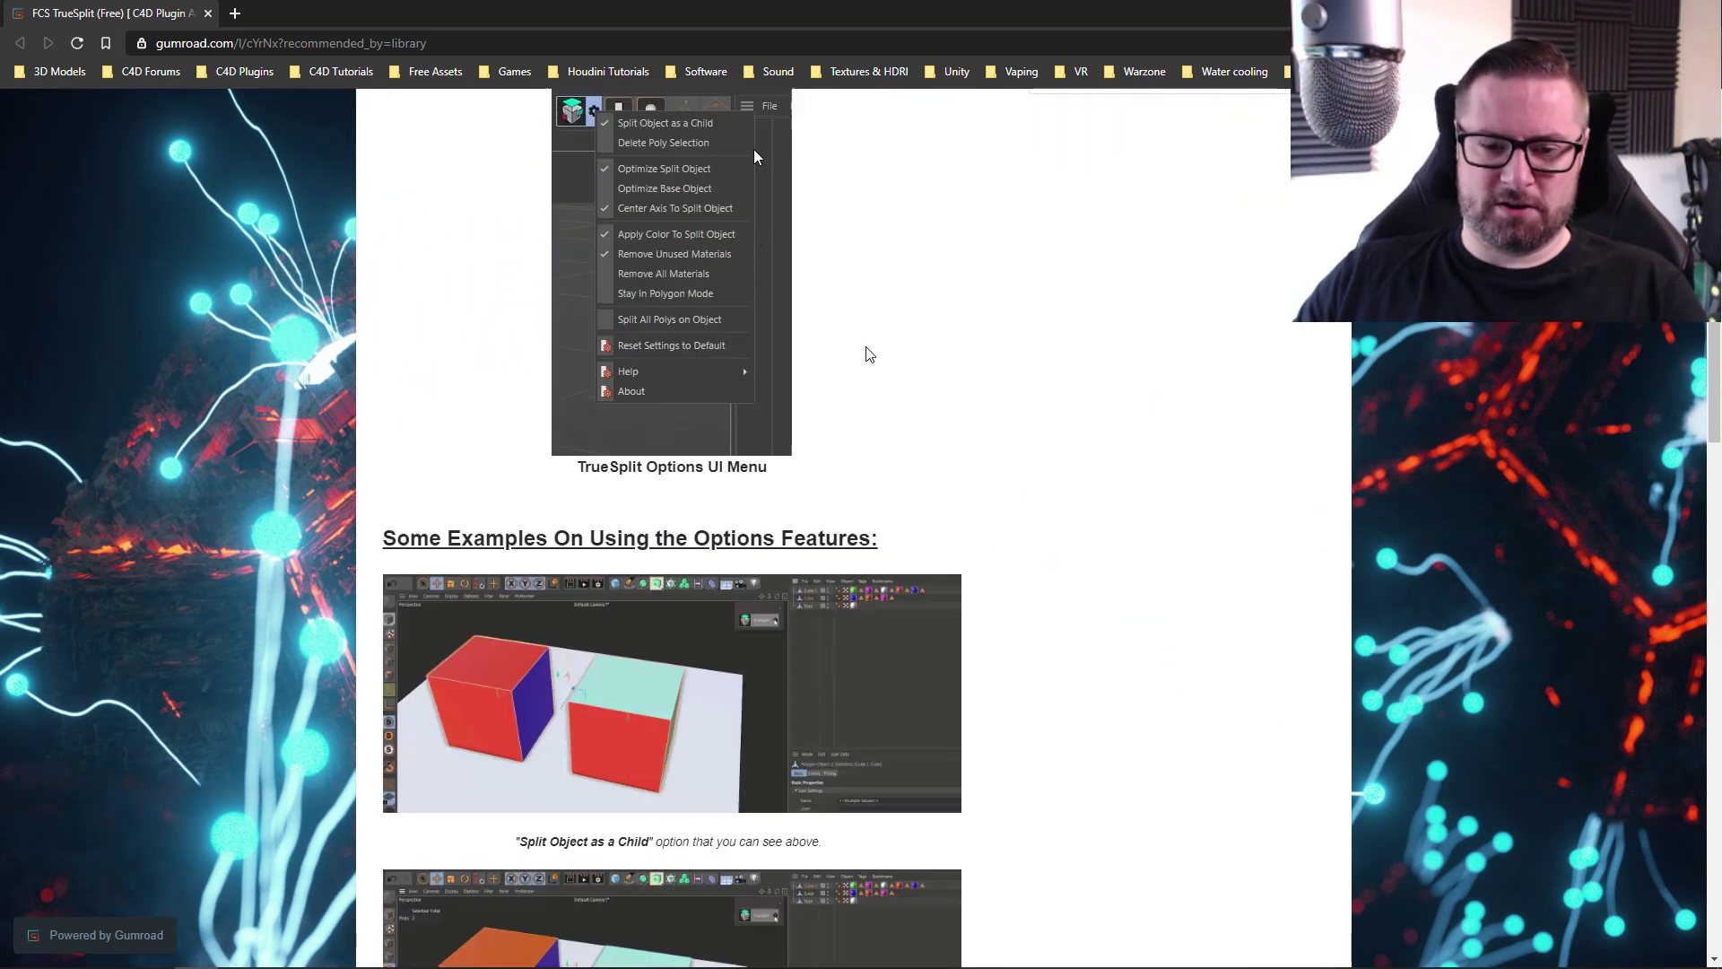
{"action": "scroll", "coordinate": [867, 356], "scroll_direction": "down", "scroll_amount": 20}
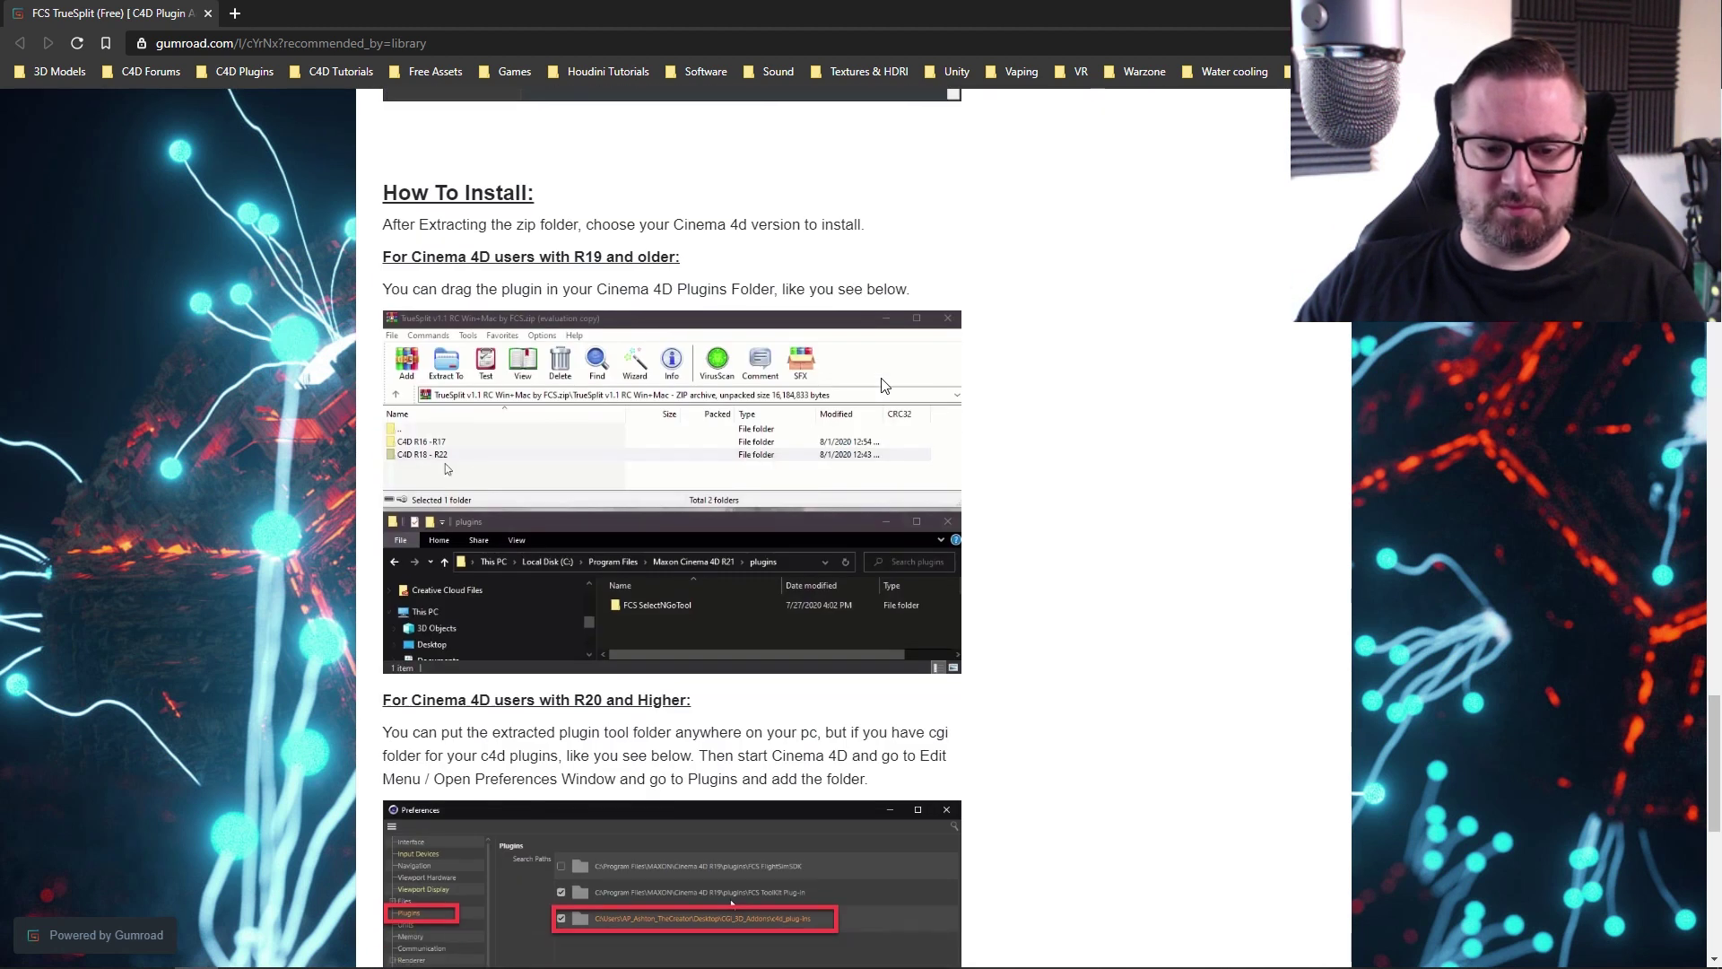
{"action": "scroll", "coordinate": [886, 386], "scroll_direction": "down", "scroll_amount": 2}
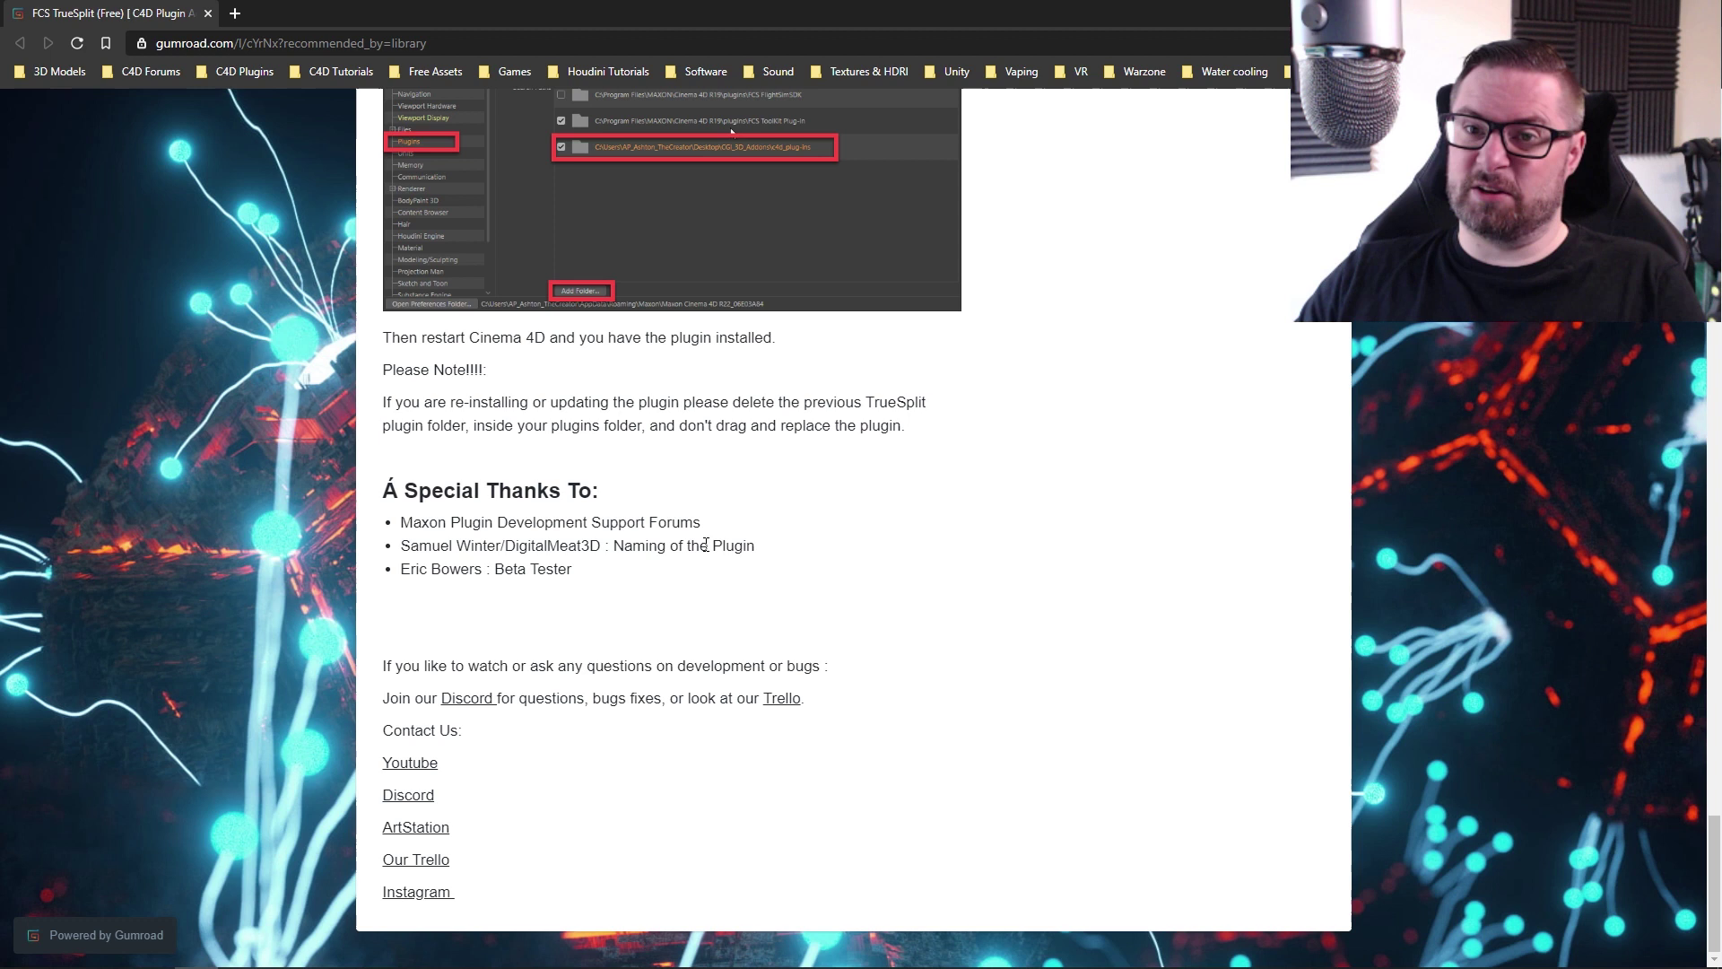
{"action": "key", "text": "Home"}
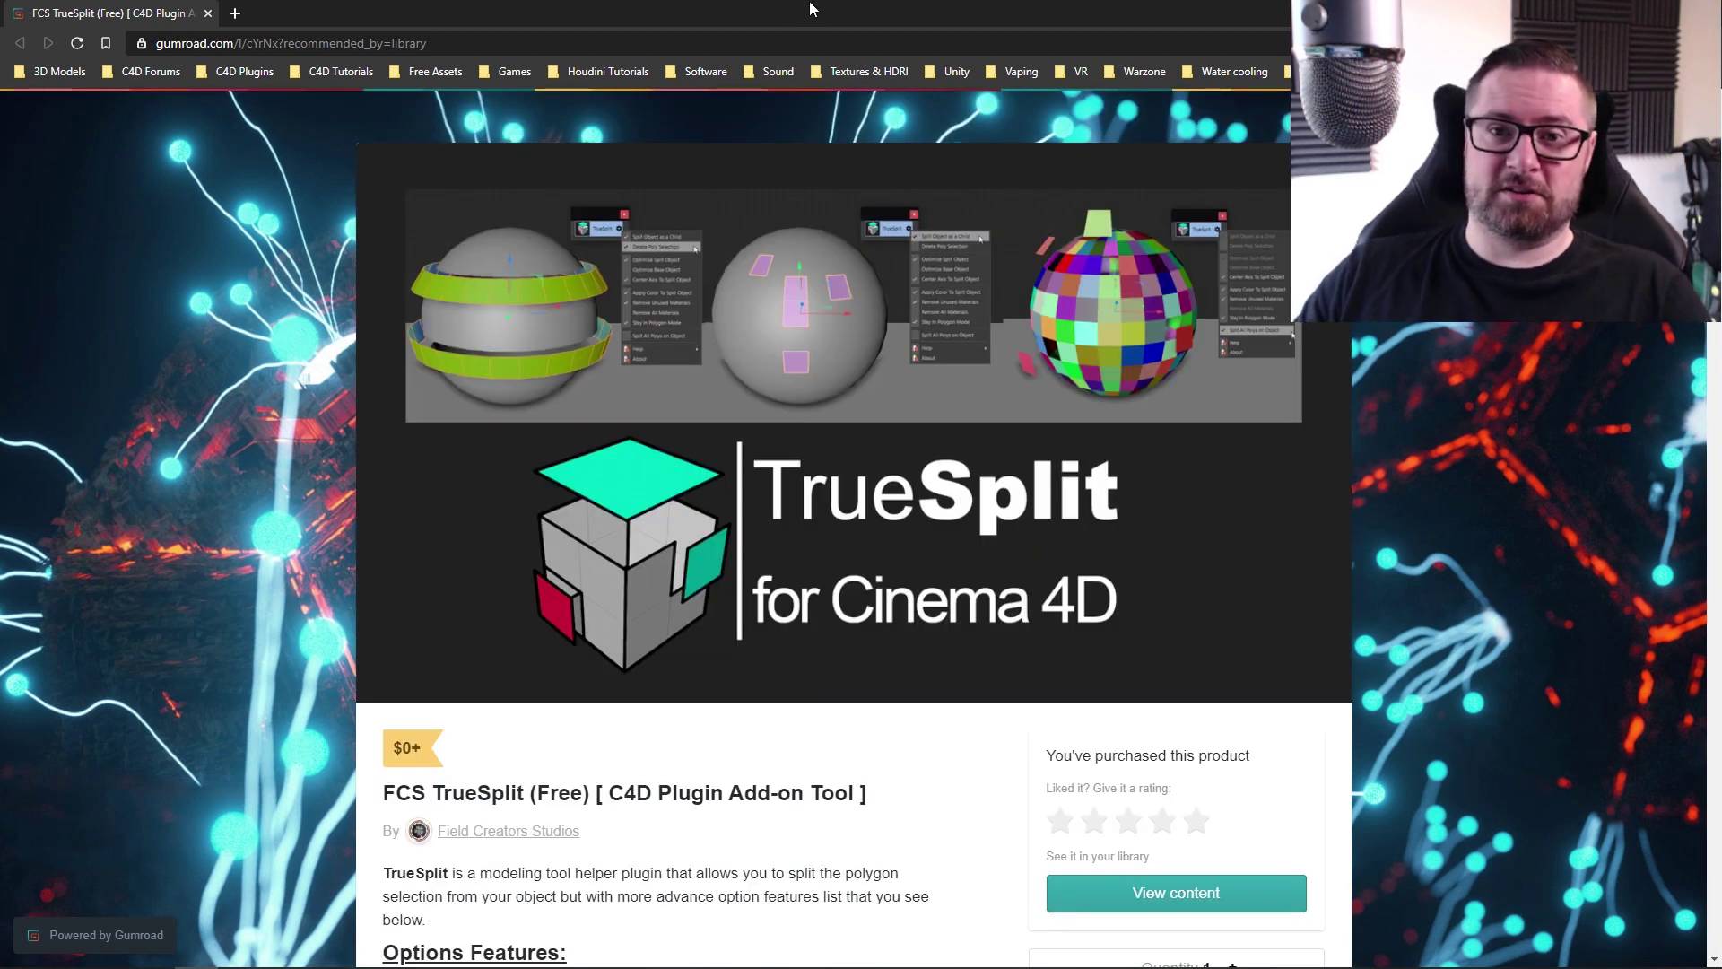
{"action": "key", "text": "super+Down"}
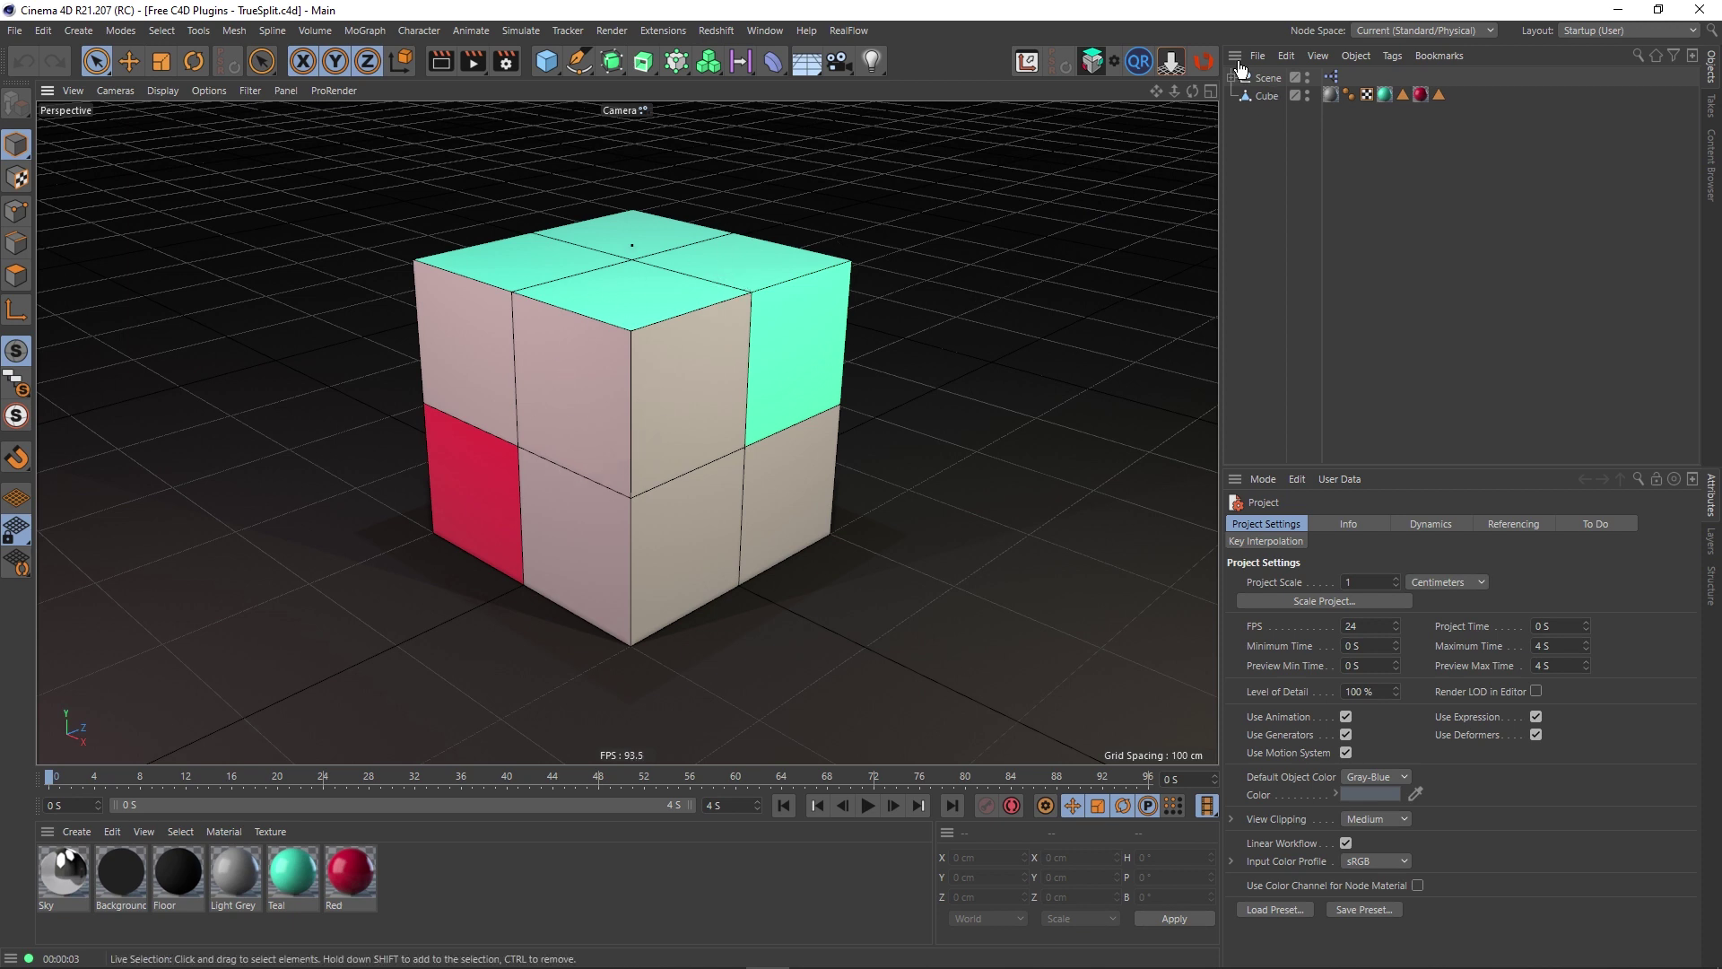
Step: In Polygon mode, split the cube's upper-right teal face into a new Cube.1 object
{"action": "left_click", "coordinate": [1261, 93]}
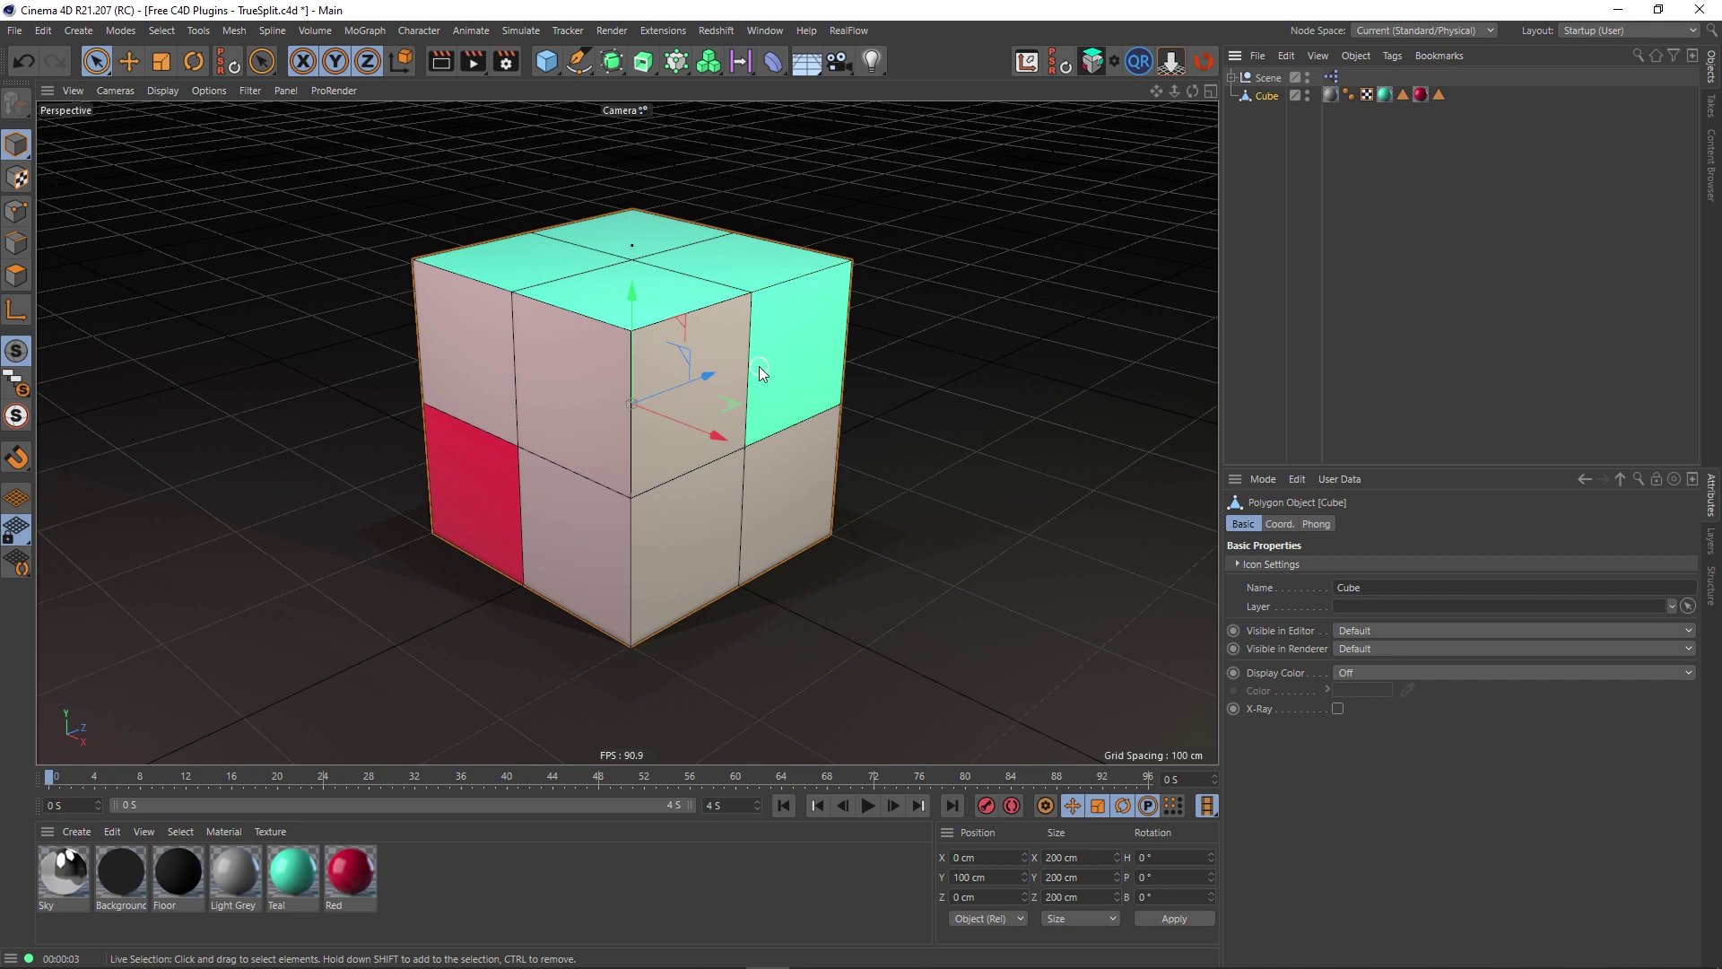
{"action": "left_click", "coordinate": [18, 275]}
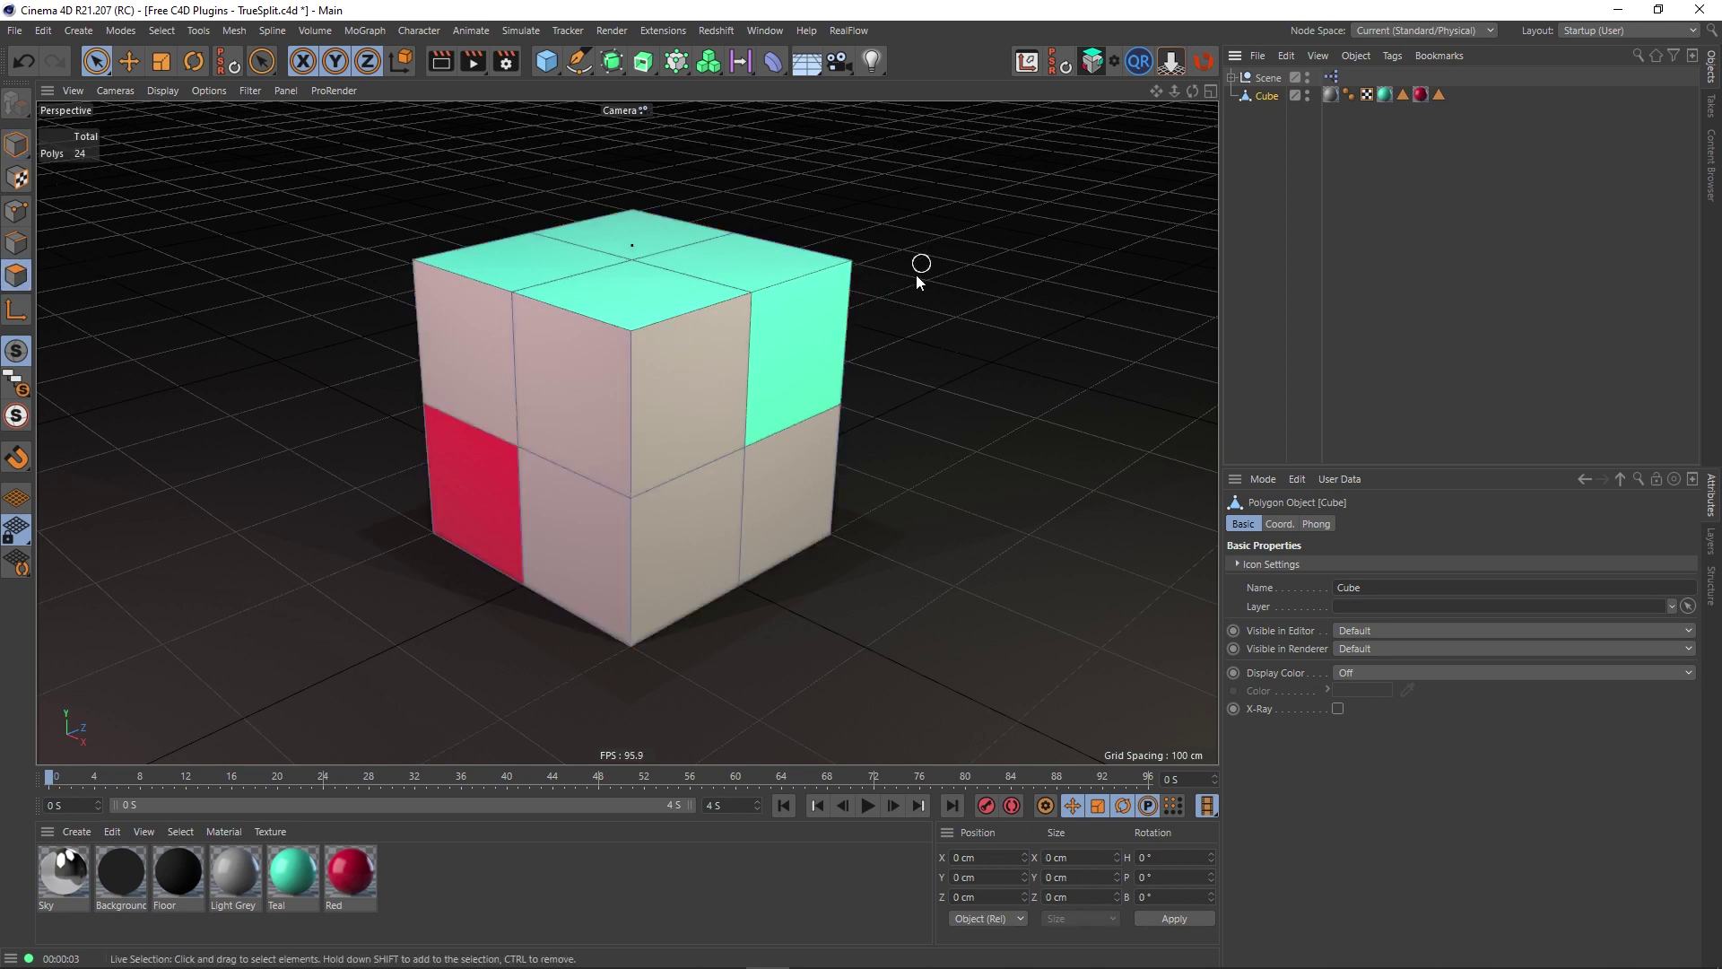
{"action": "left_click", "coordinate": [790, 346]}
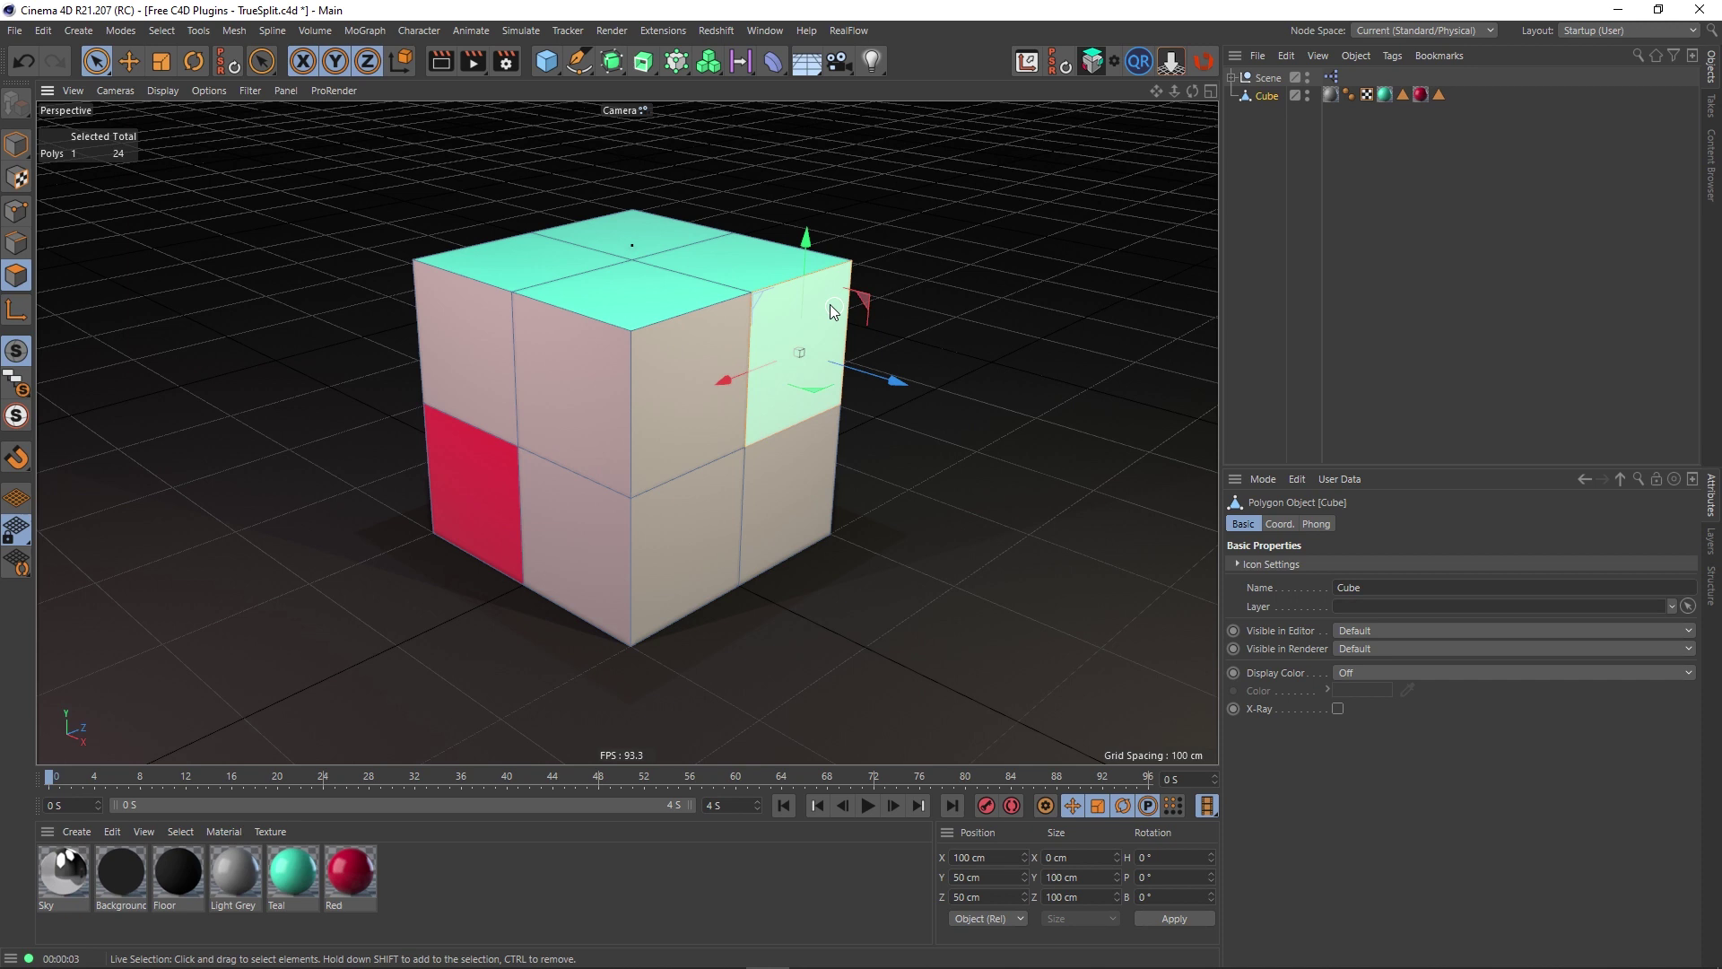
{"action": "right_click", "coordinate": [926, 255]}
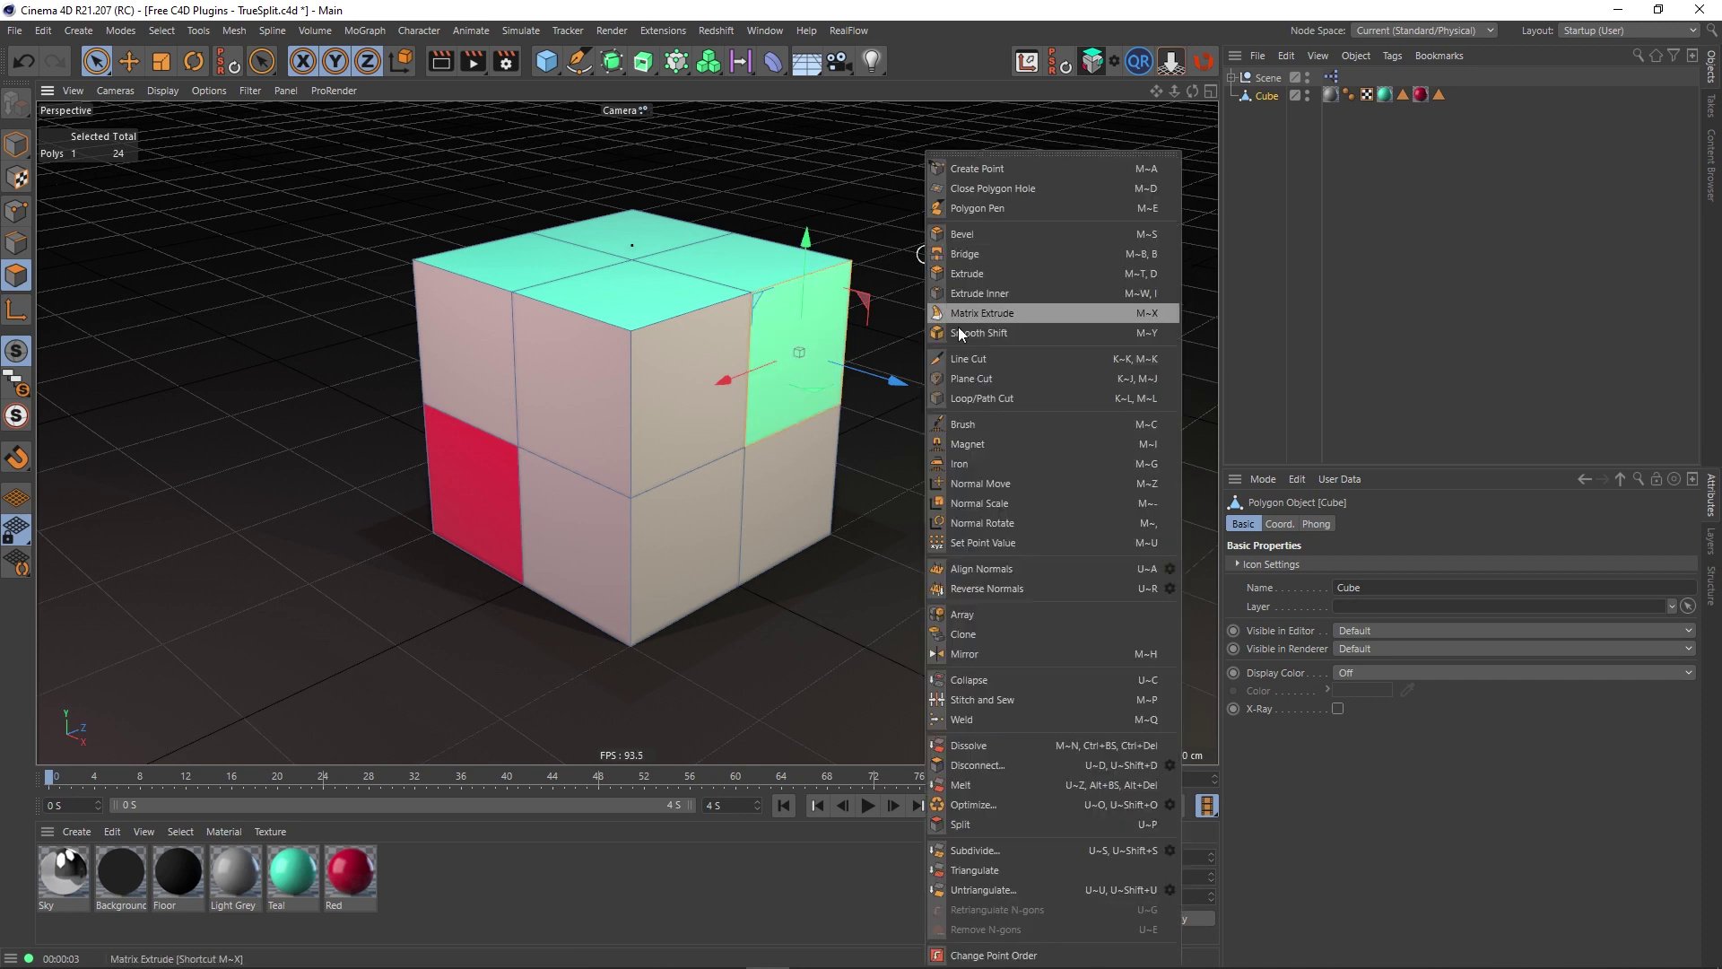
{"action": "left_click", "coordinate": [956, 823]}
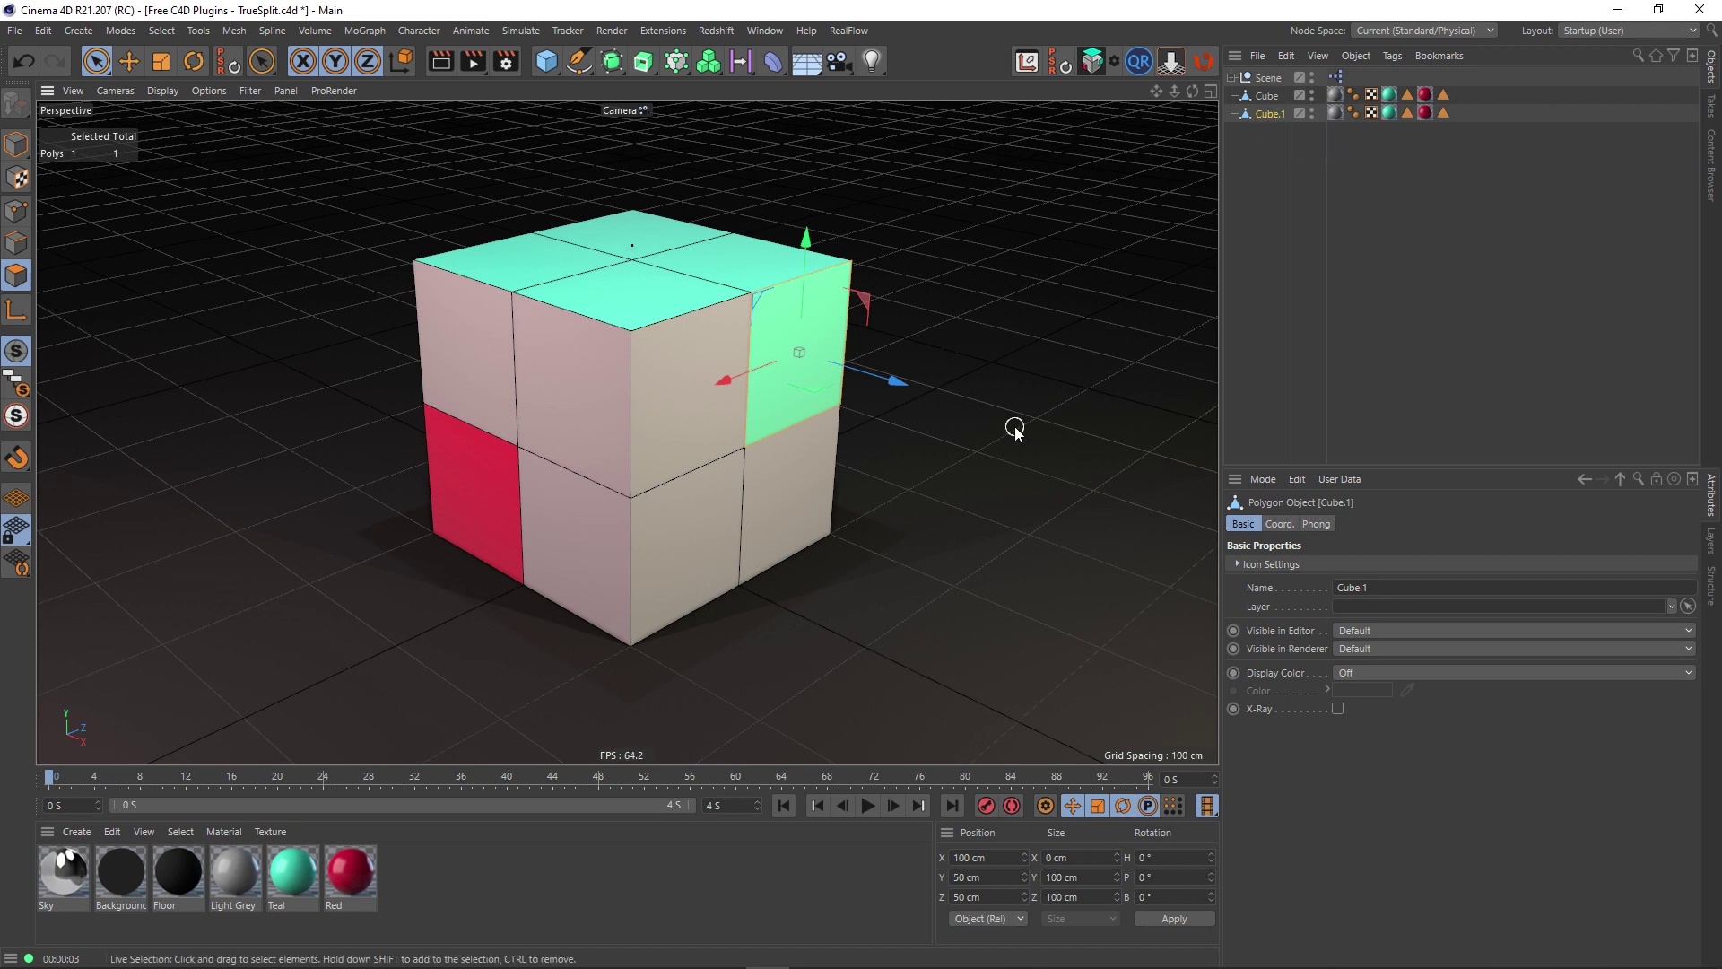
Step: Move Cube.1's teal face out to X 58 cm in Model mode, then check the Axis Center dialog
{"action": "left_click", "coordinate": [980, 283]}
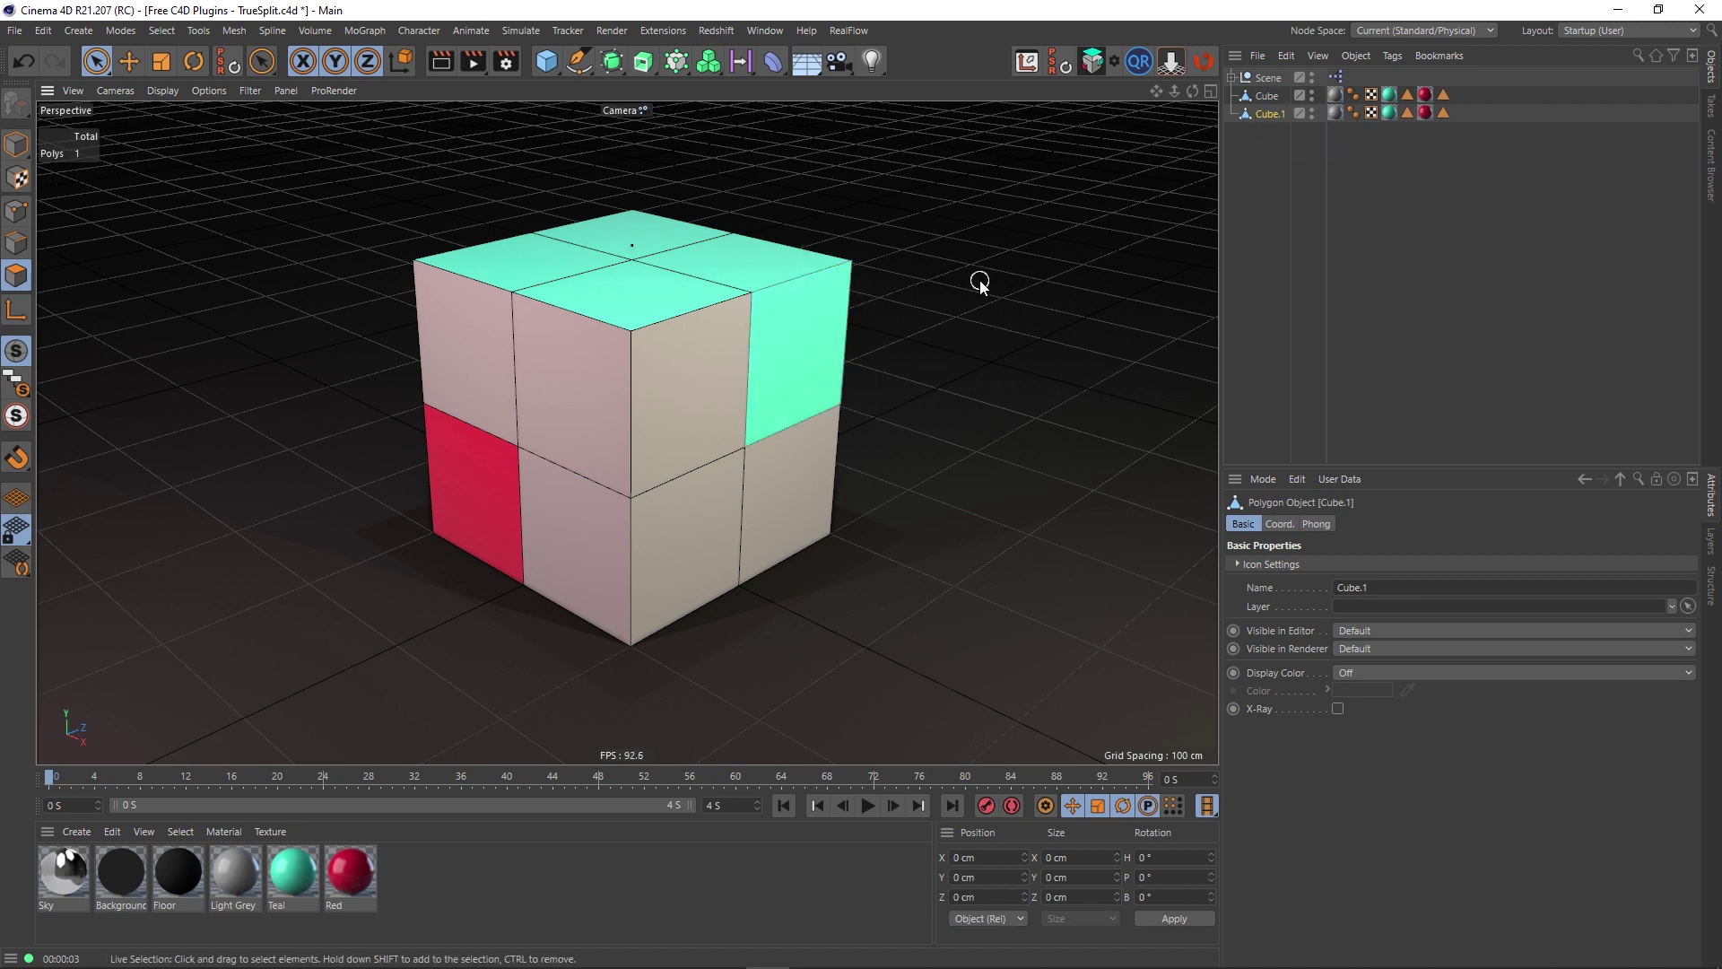
{"action": "left_click", "coordinate": [17, 144]}
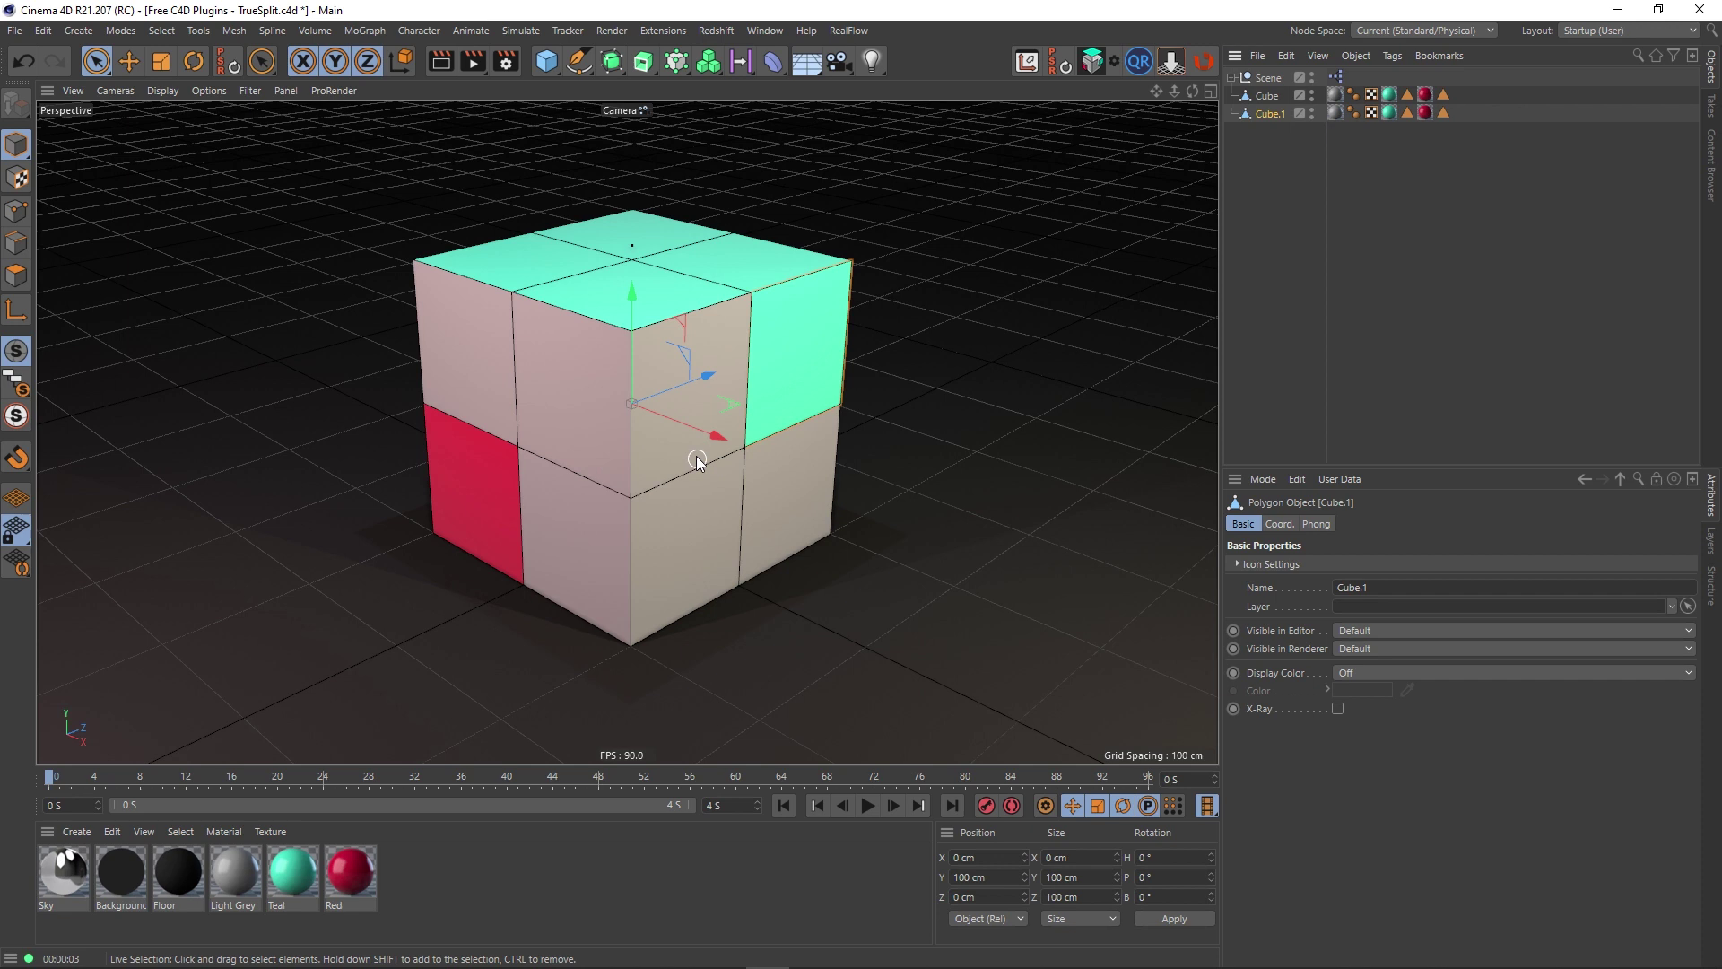
{"action": "left_click_drag", "start_coordinate": [709, 432], "coordinate": [804, 483]}
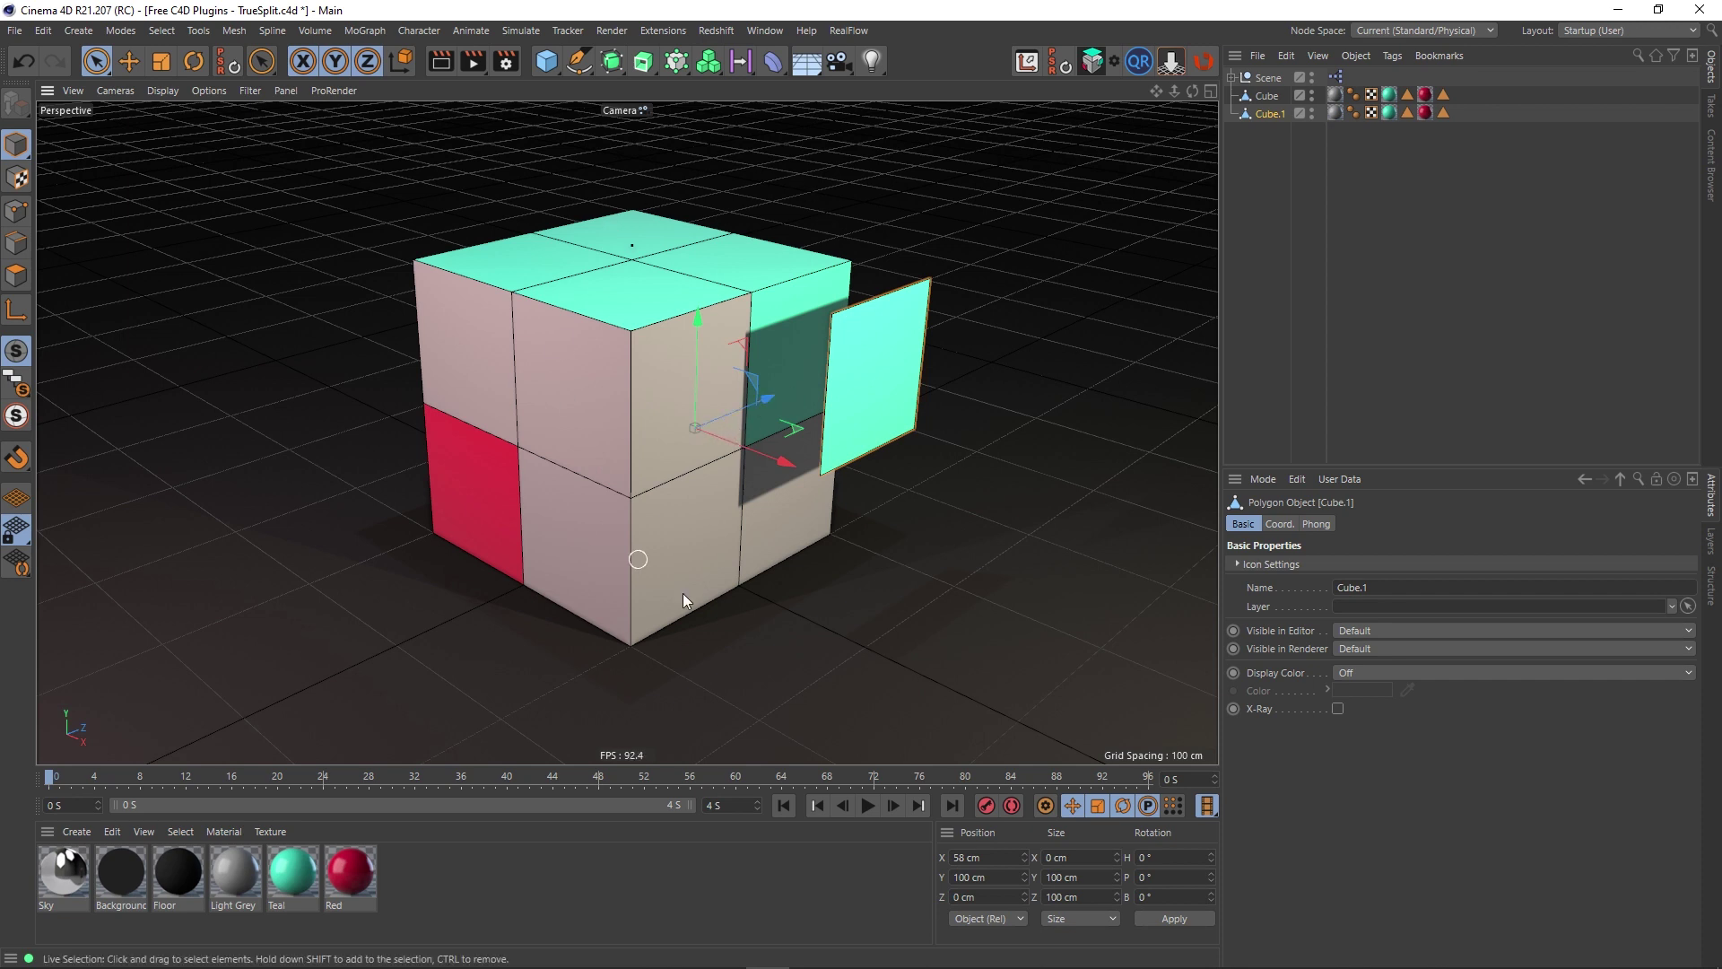
{"action": "left_click", "coordinate": [1025, 69]}
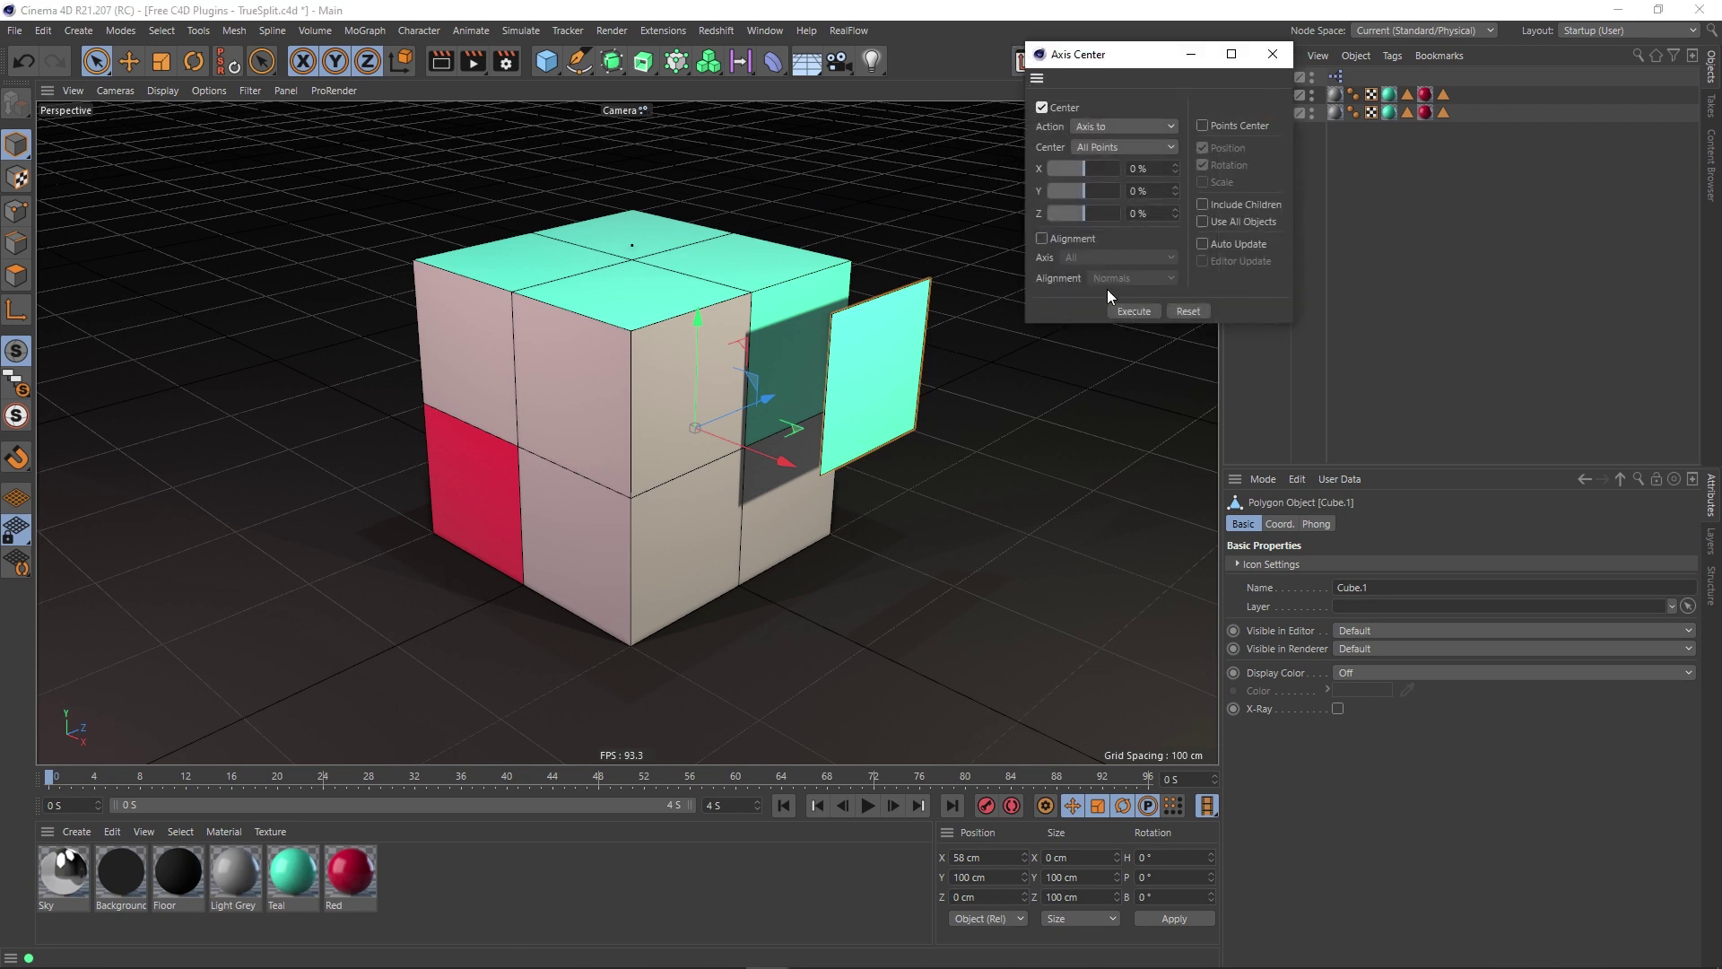
{"action": "left_click", "coordinate": [1270, 54]}
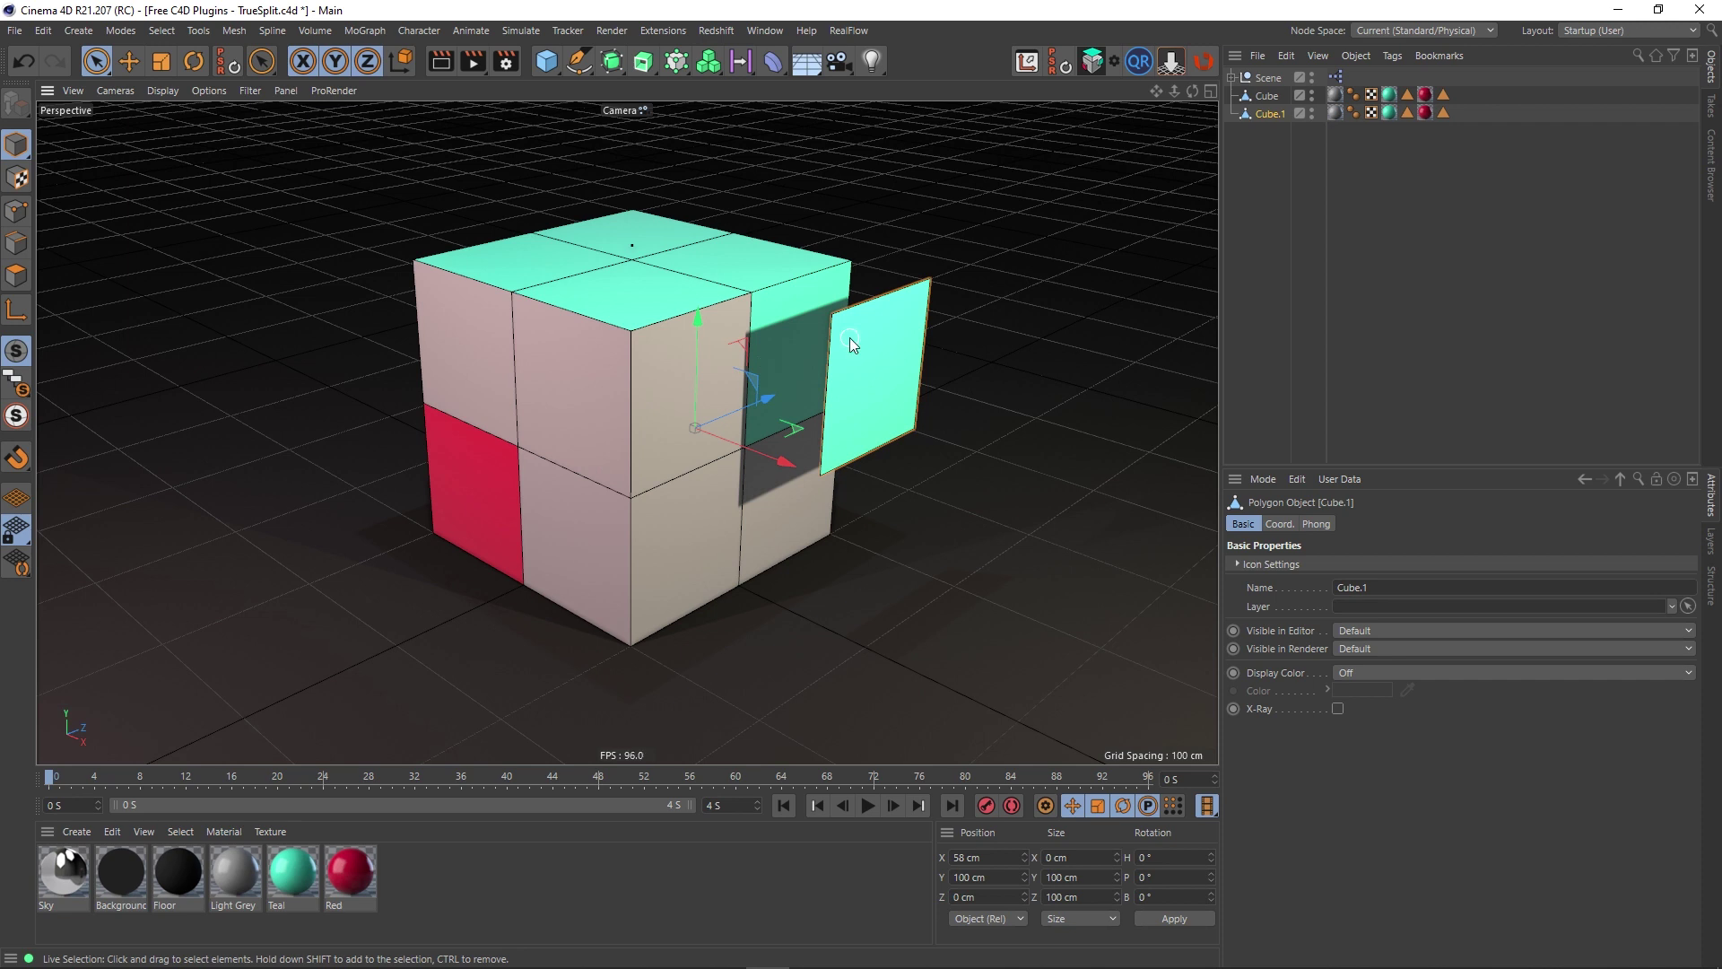
Step: Undo and redo the face split and its move-out to compare
{"action": "key", "text": "ctrl+z"}
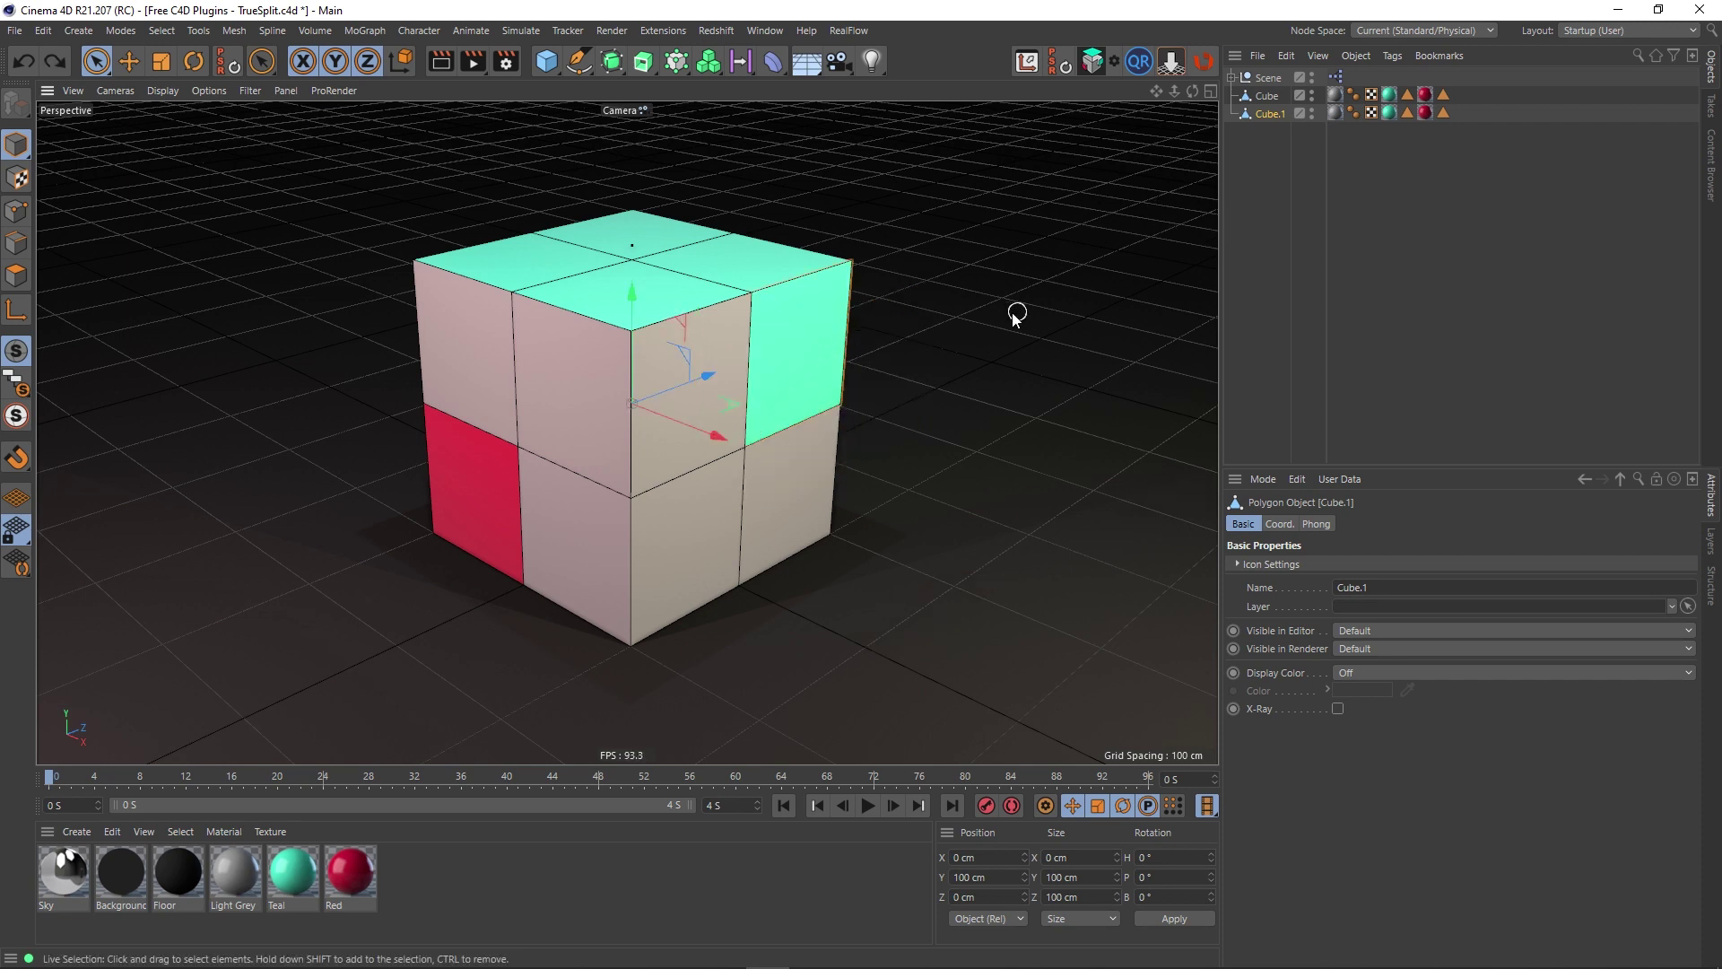
{"action": "key", "text": "ctrl+z"}
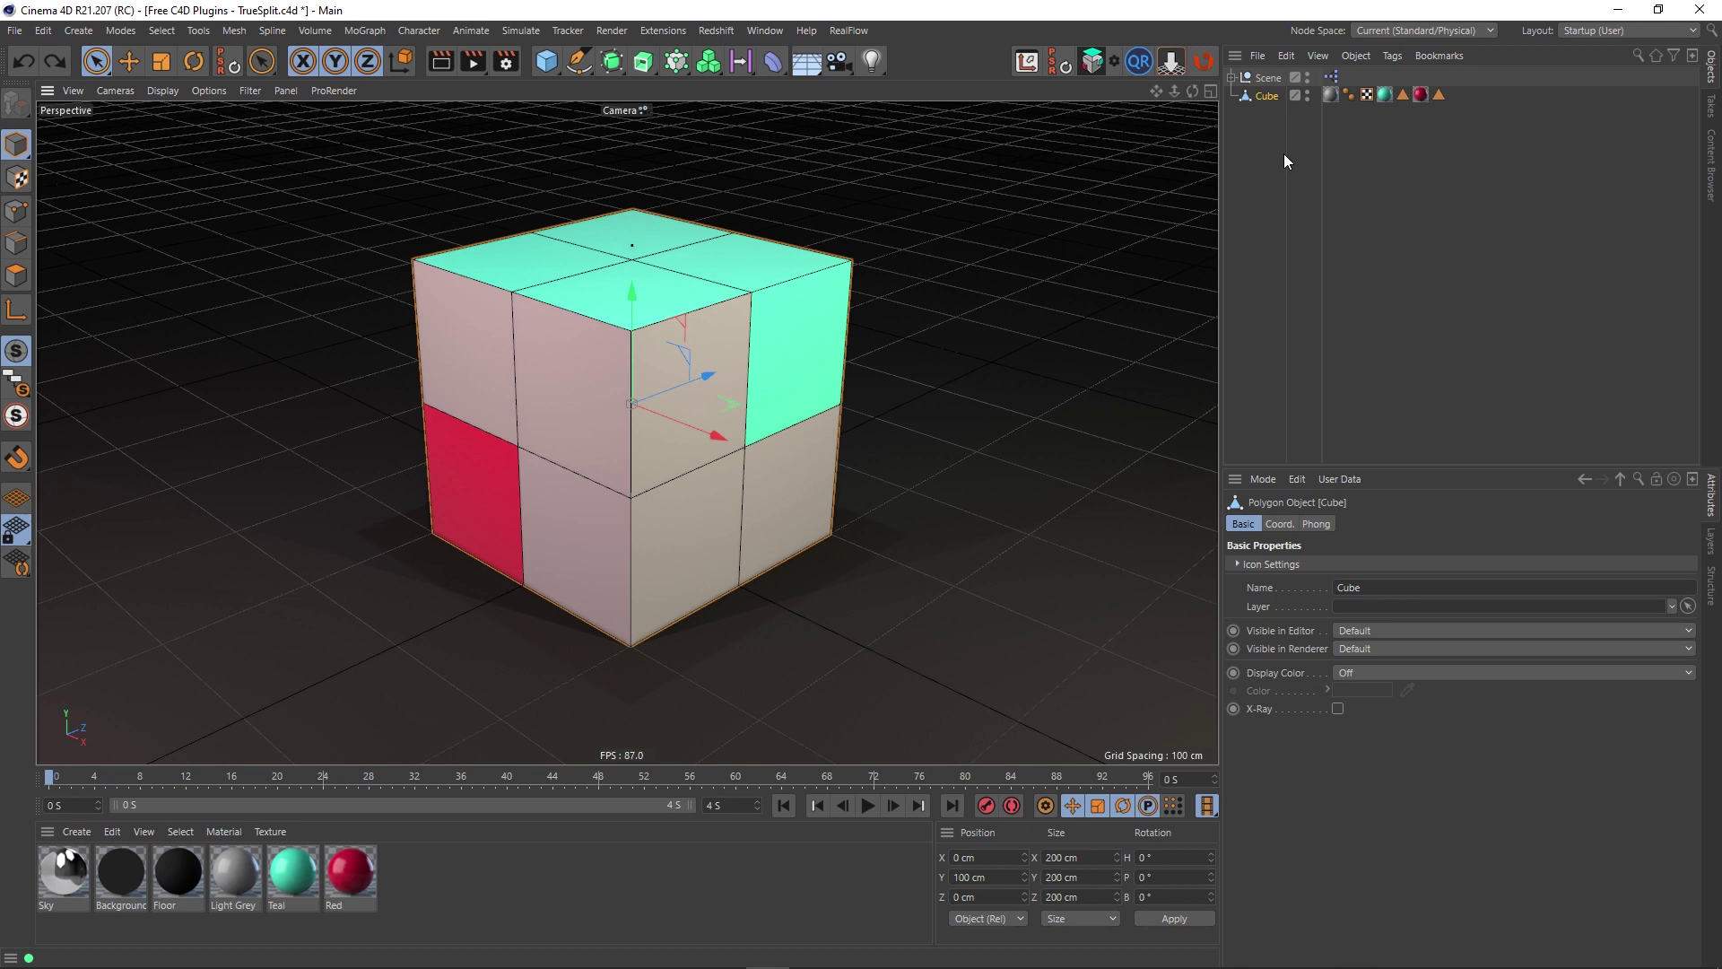
{"action": "left_click", "coordinate": [65, 60]}
{"action": "left_click", "coordinate": [63, 55]}
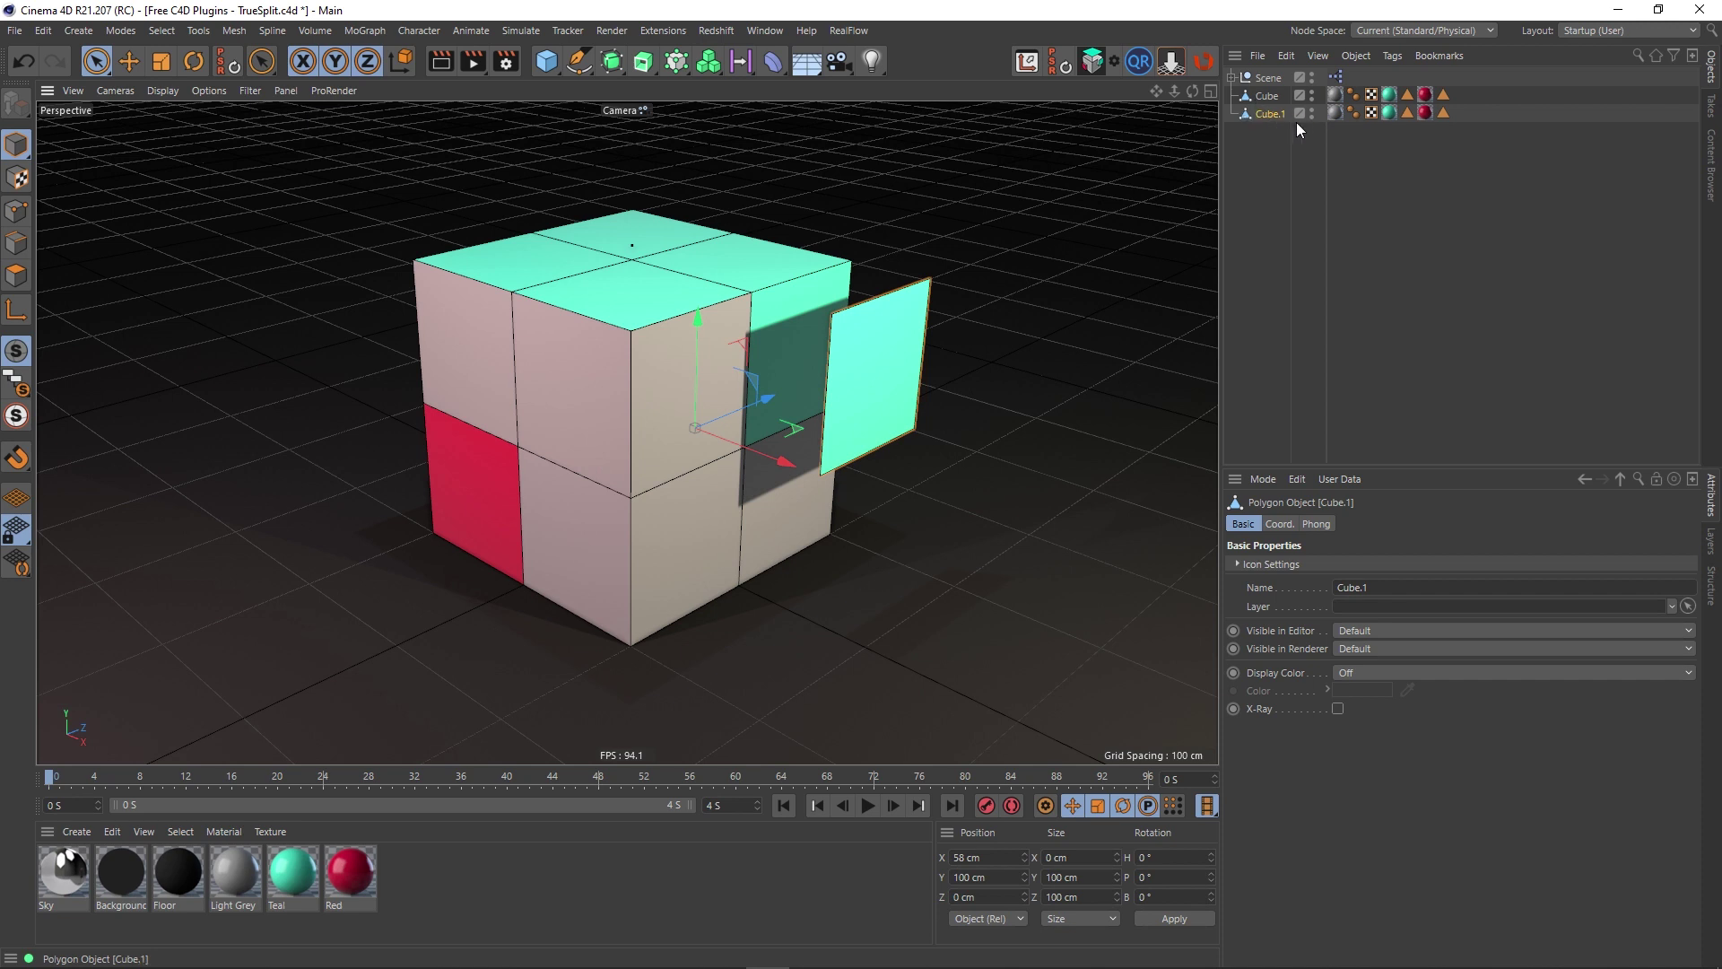
Step: Inspect Cube.1's Light Grey, Teal and Red material tags, then undo the move back to X 0 cm
{"action": "left_click", "coordinate": [1335, 113]}
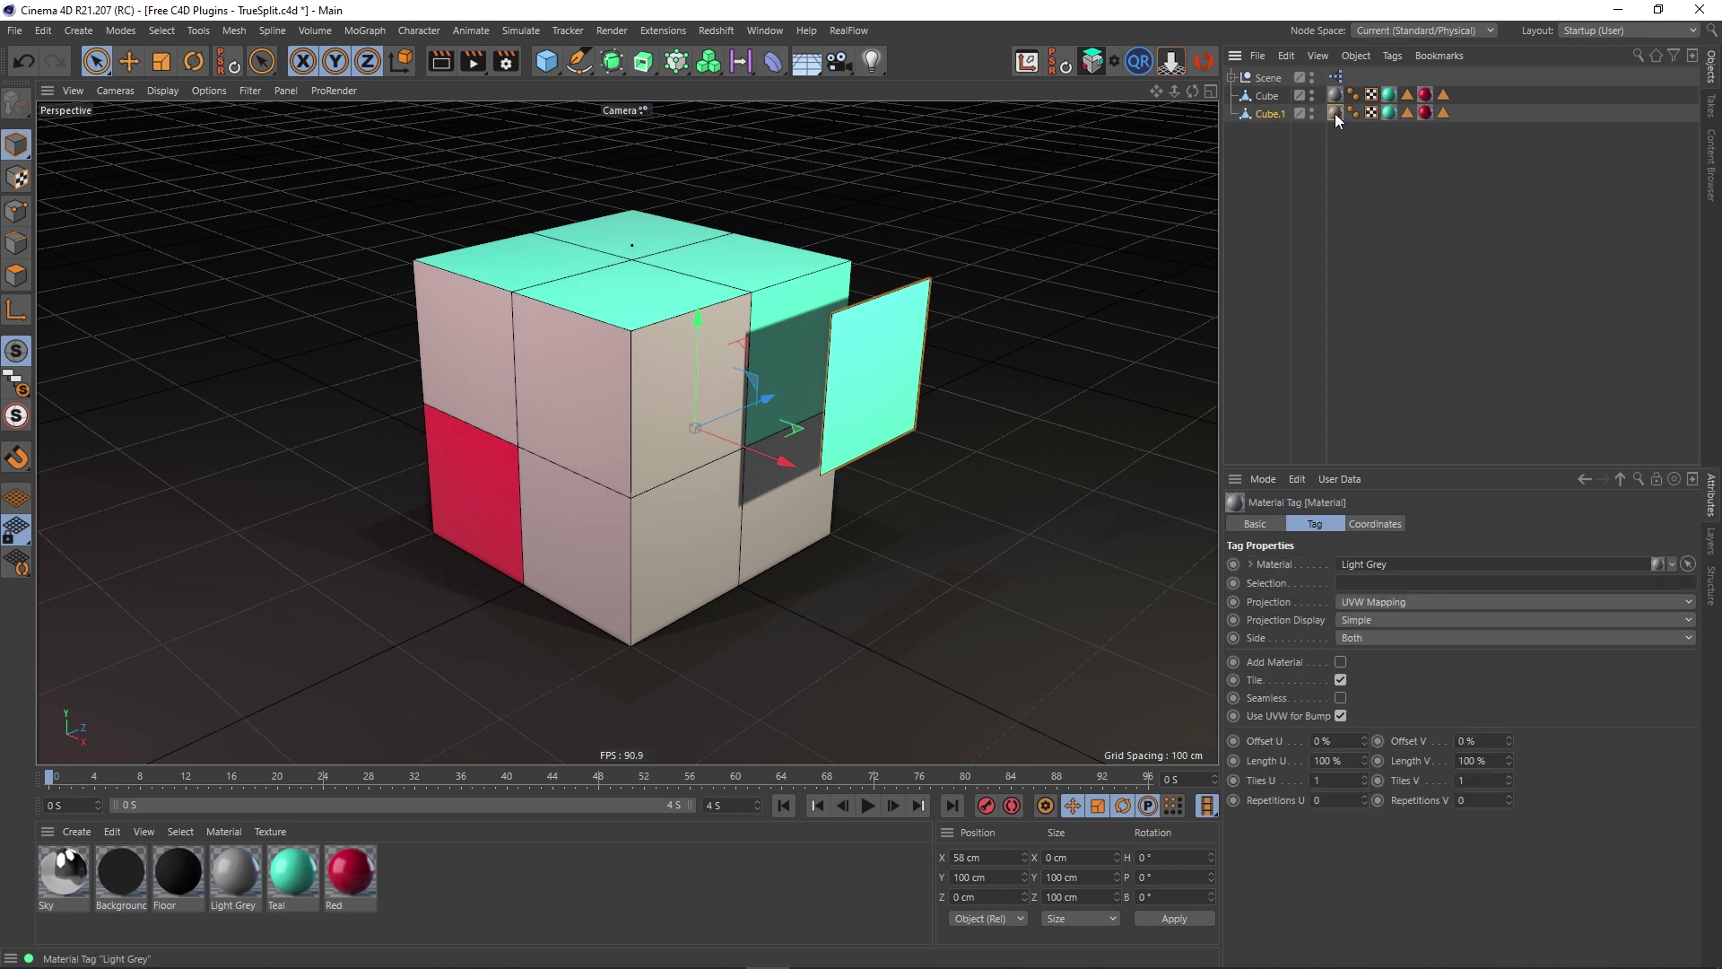
{"action": "left_click", "coordinate": [1388, 112]}
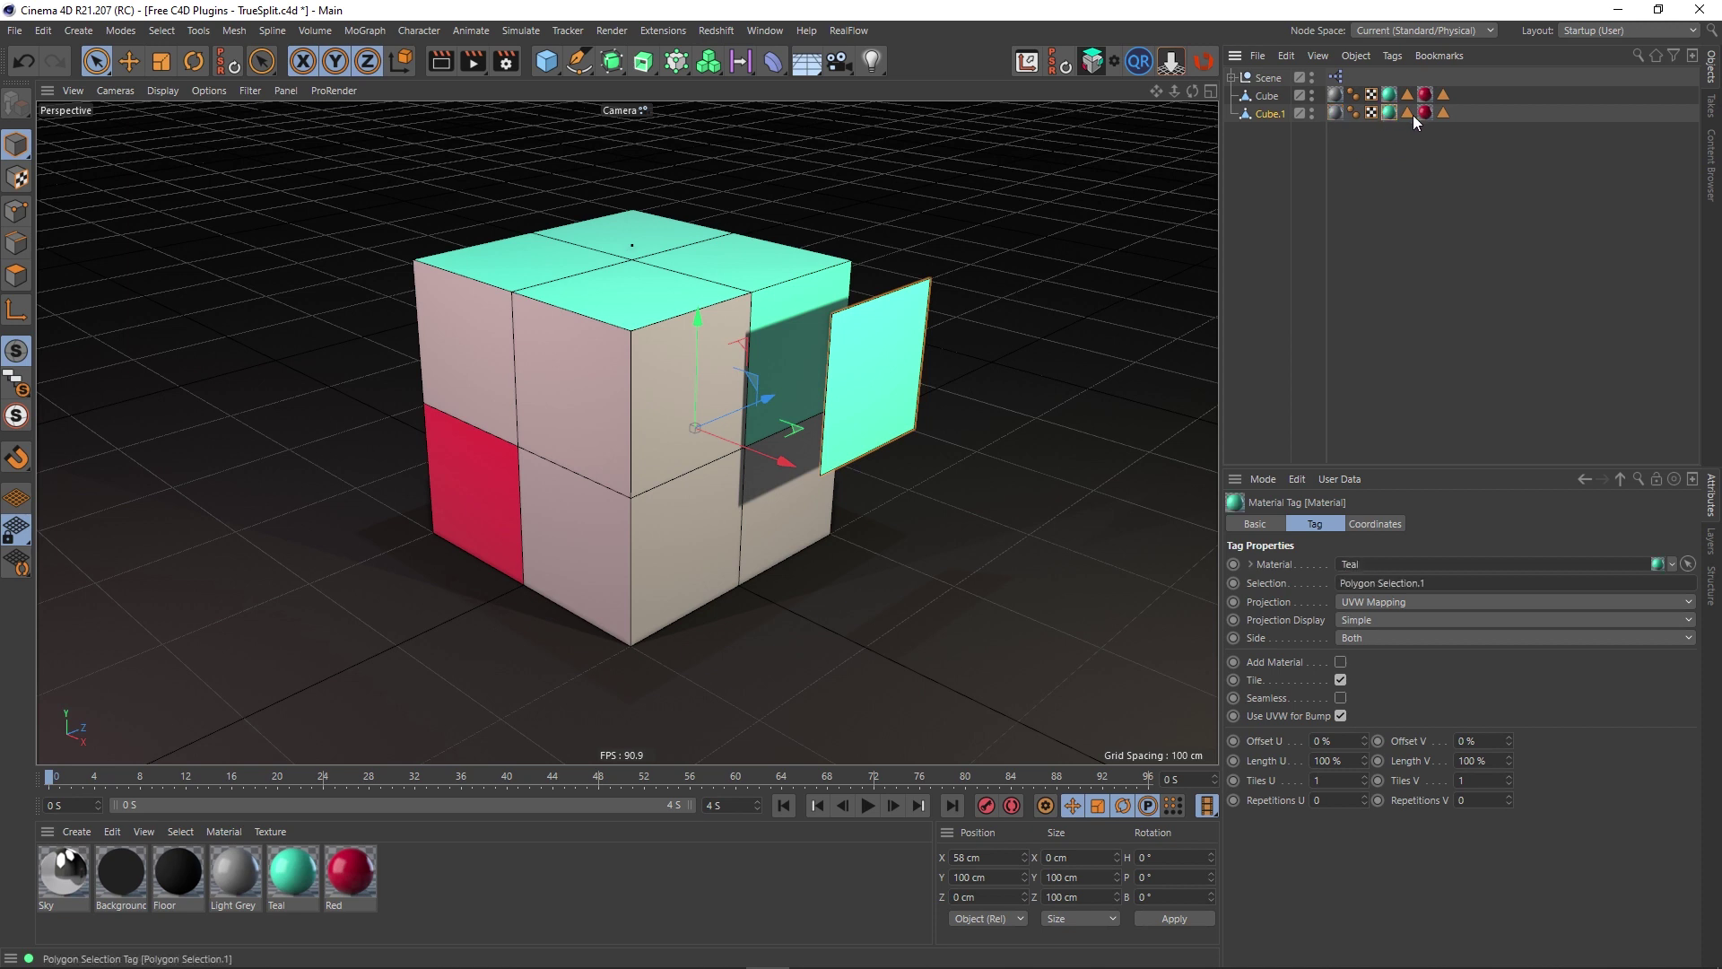
{"action": "left_click", "coordinate": [1426, 113]}
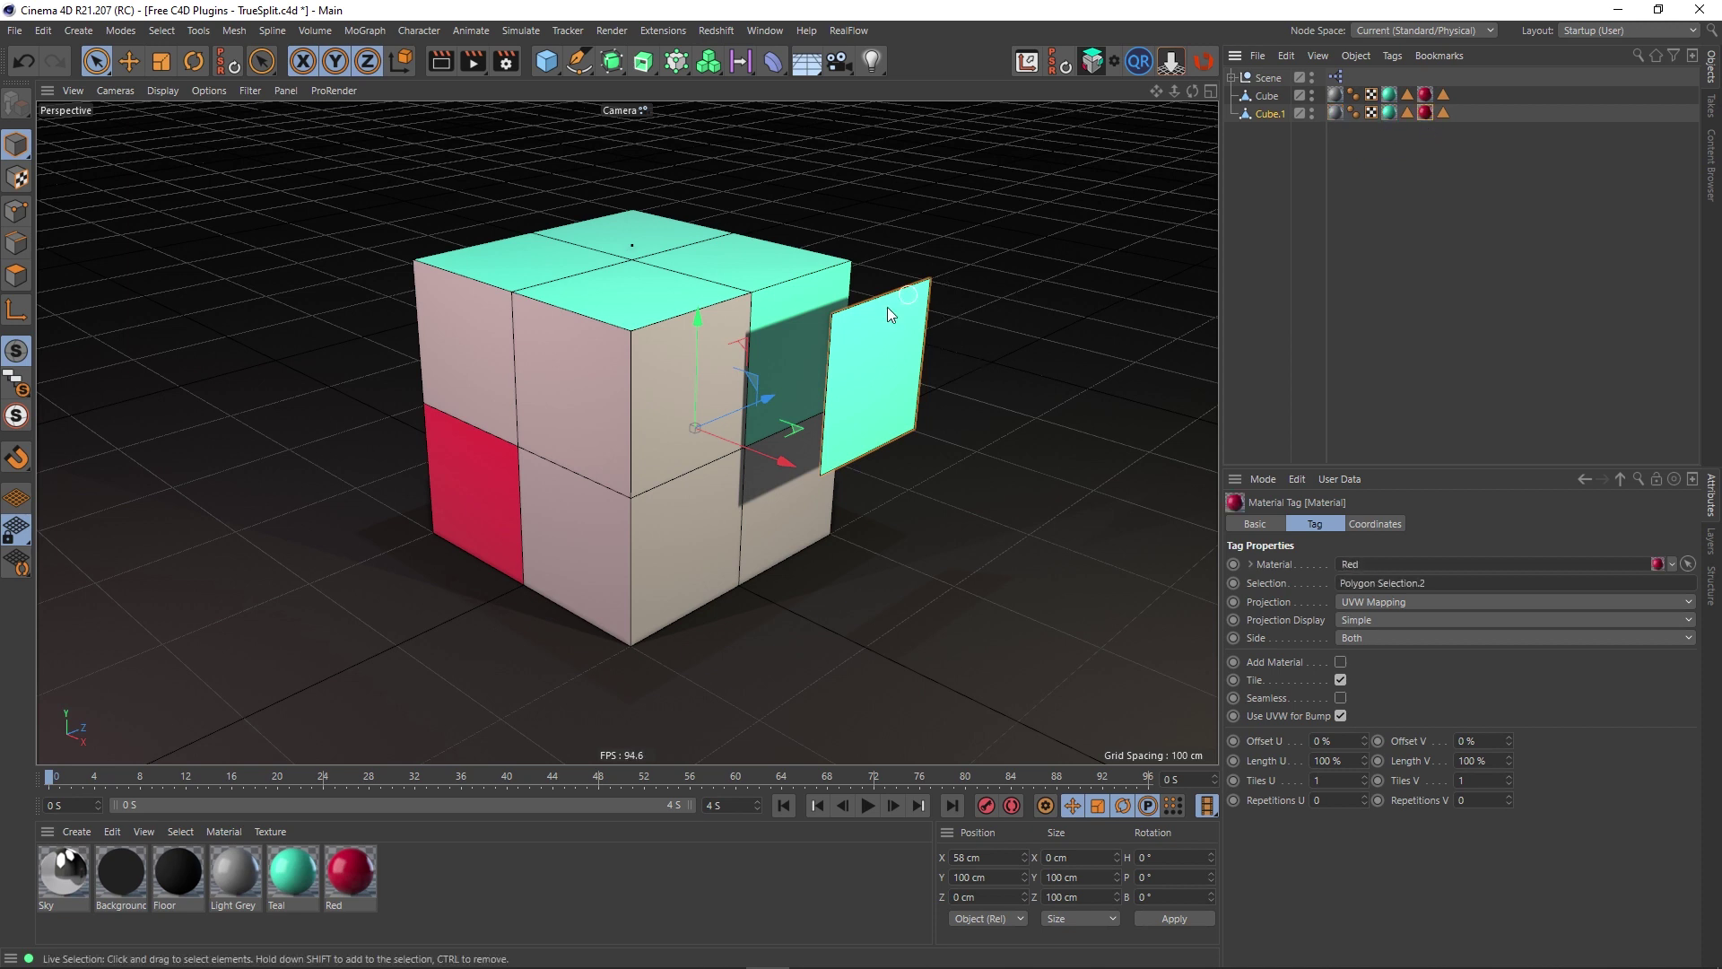
{"action": "left_click", "coordinate": [1389, 113]}
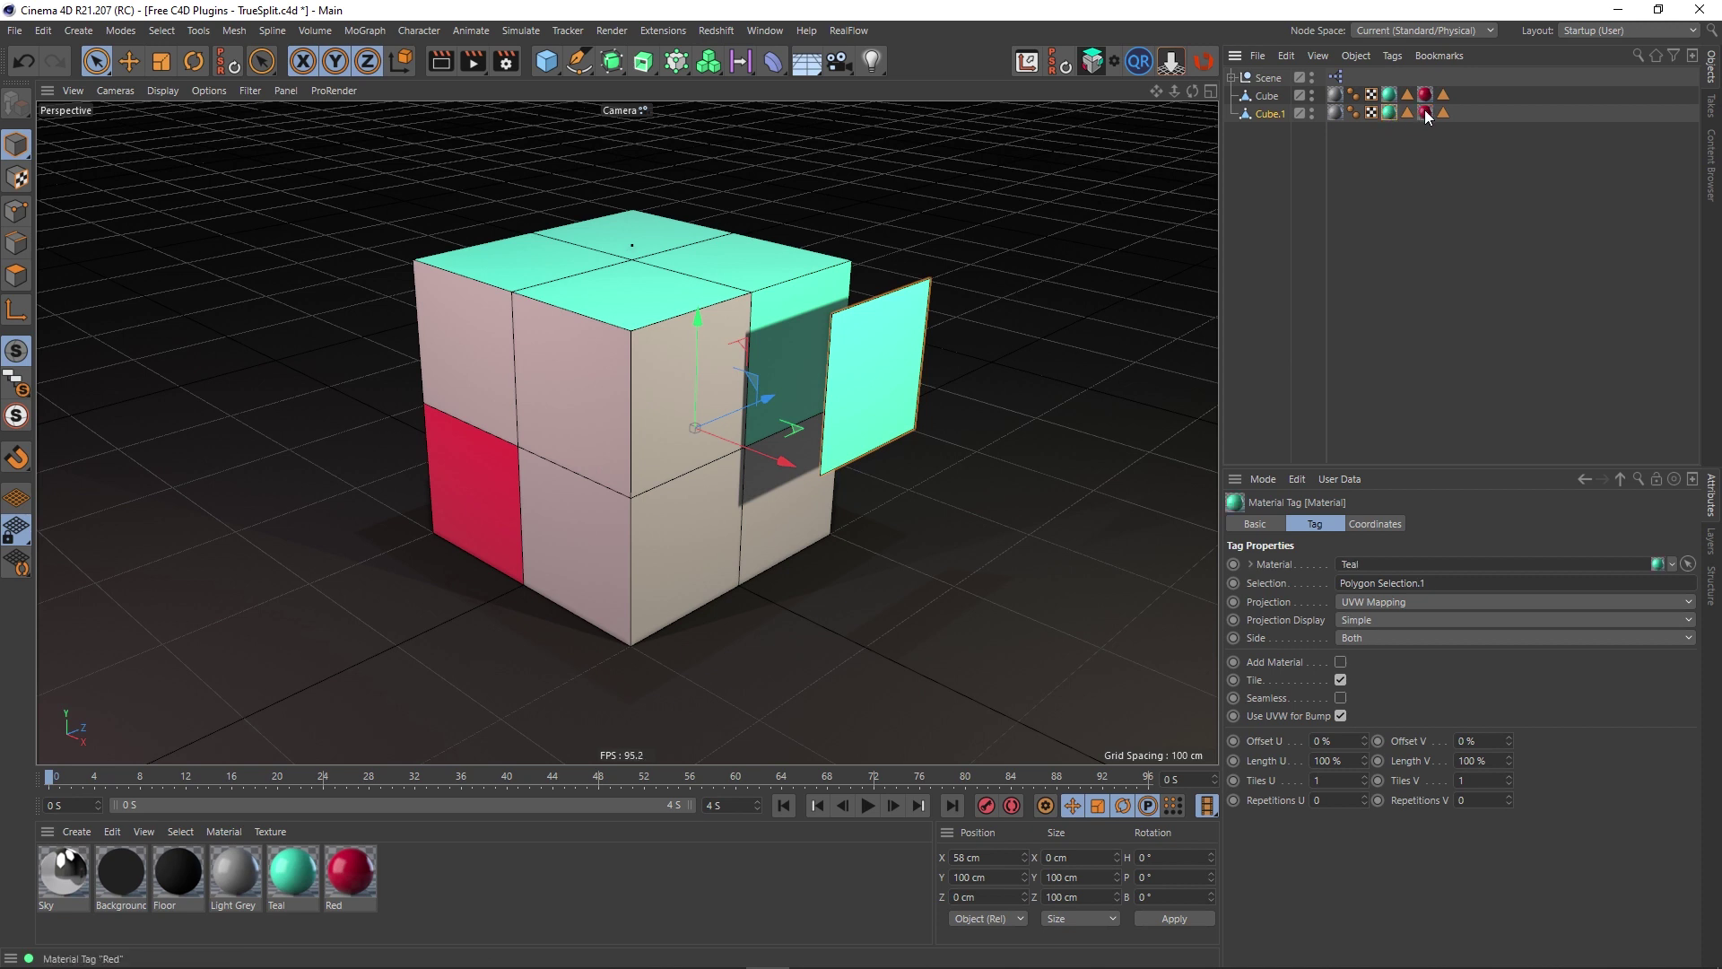
{"action": "left_click", "coordinate": [1424, 112]}
{"action": "left_click", "coordinate": [1333, 114]}
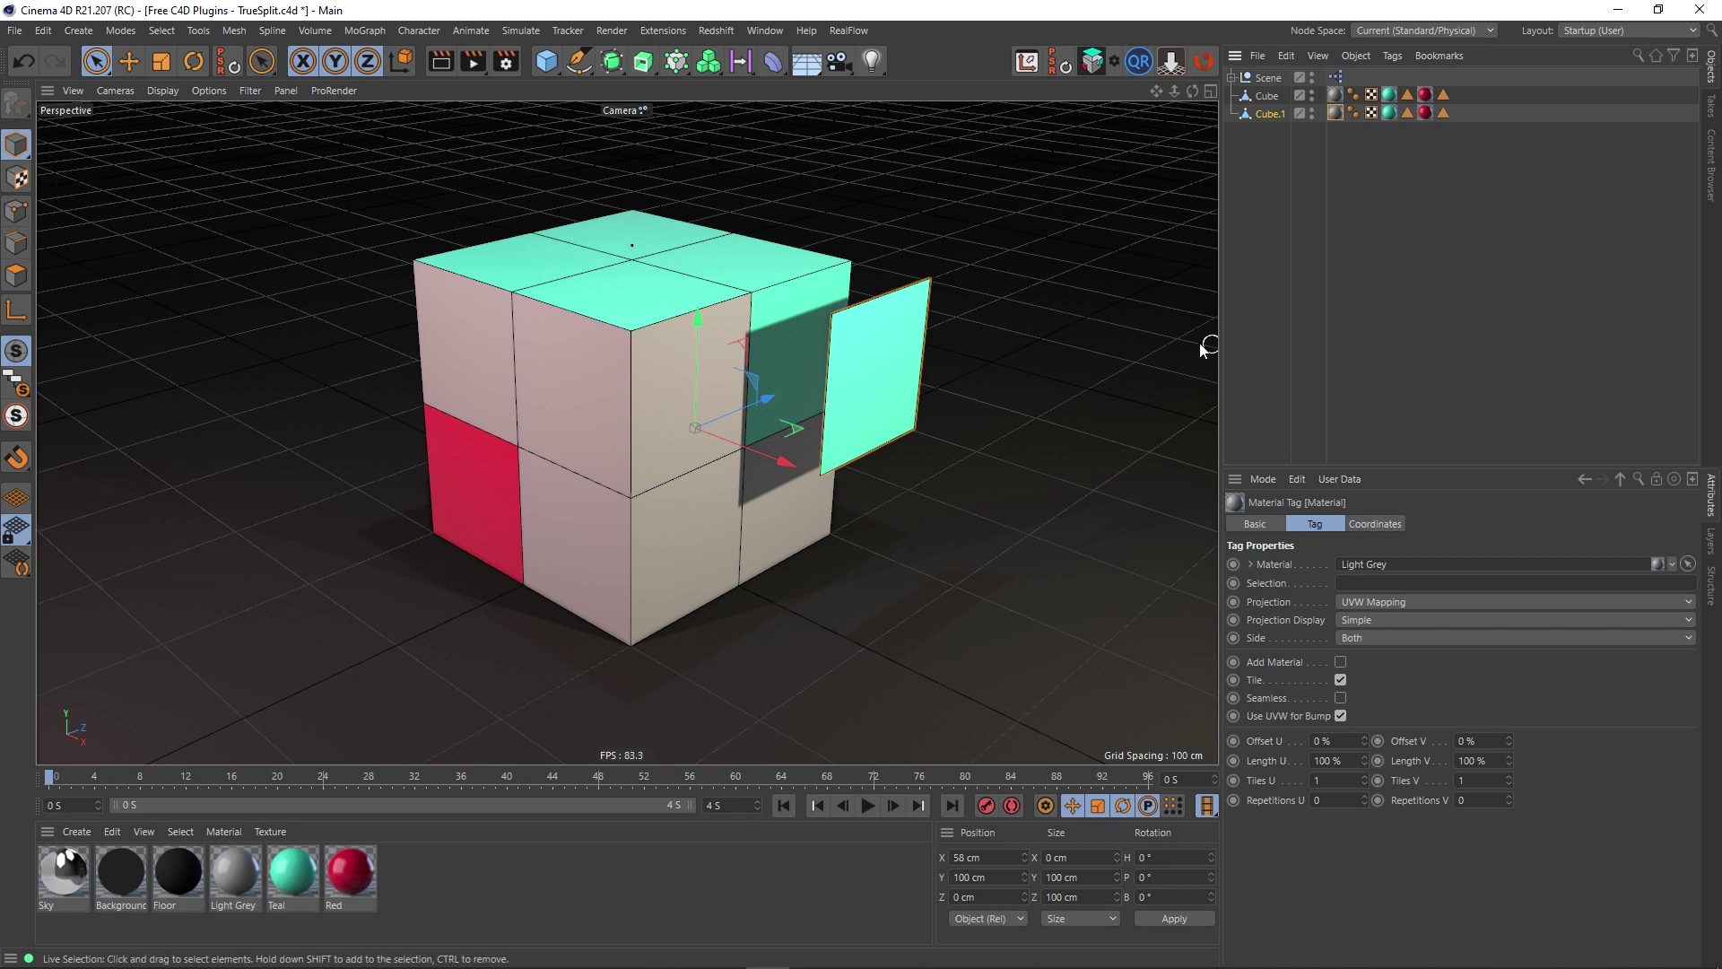
{"action": "left_click", "coordinate": [1426, 114]}
{"action": "left_click", "coordinate": [1337, 113]}
{"action": "key", "text": "ctrl+z"}
{"action": "key", "text": "ctrl+z"}
{"action": "key", "text": "ctrl+z"}
{"action": "key", "text": "ctrl+z"}
{"action": "key", "text": "ctrl+z"}
{"action": "key", "text": "ctrl+z"}
{"action": "key", "text": "ctrl+z"}
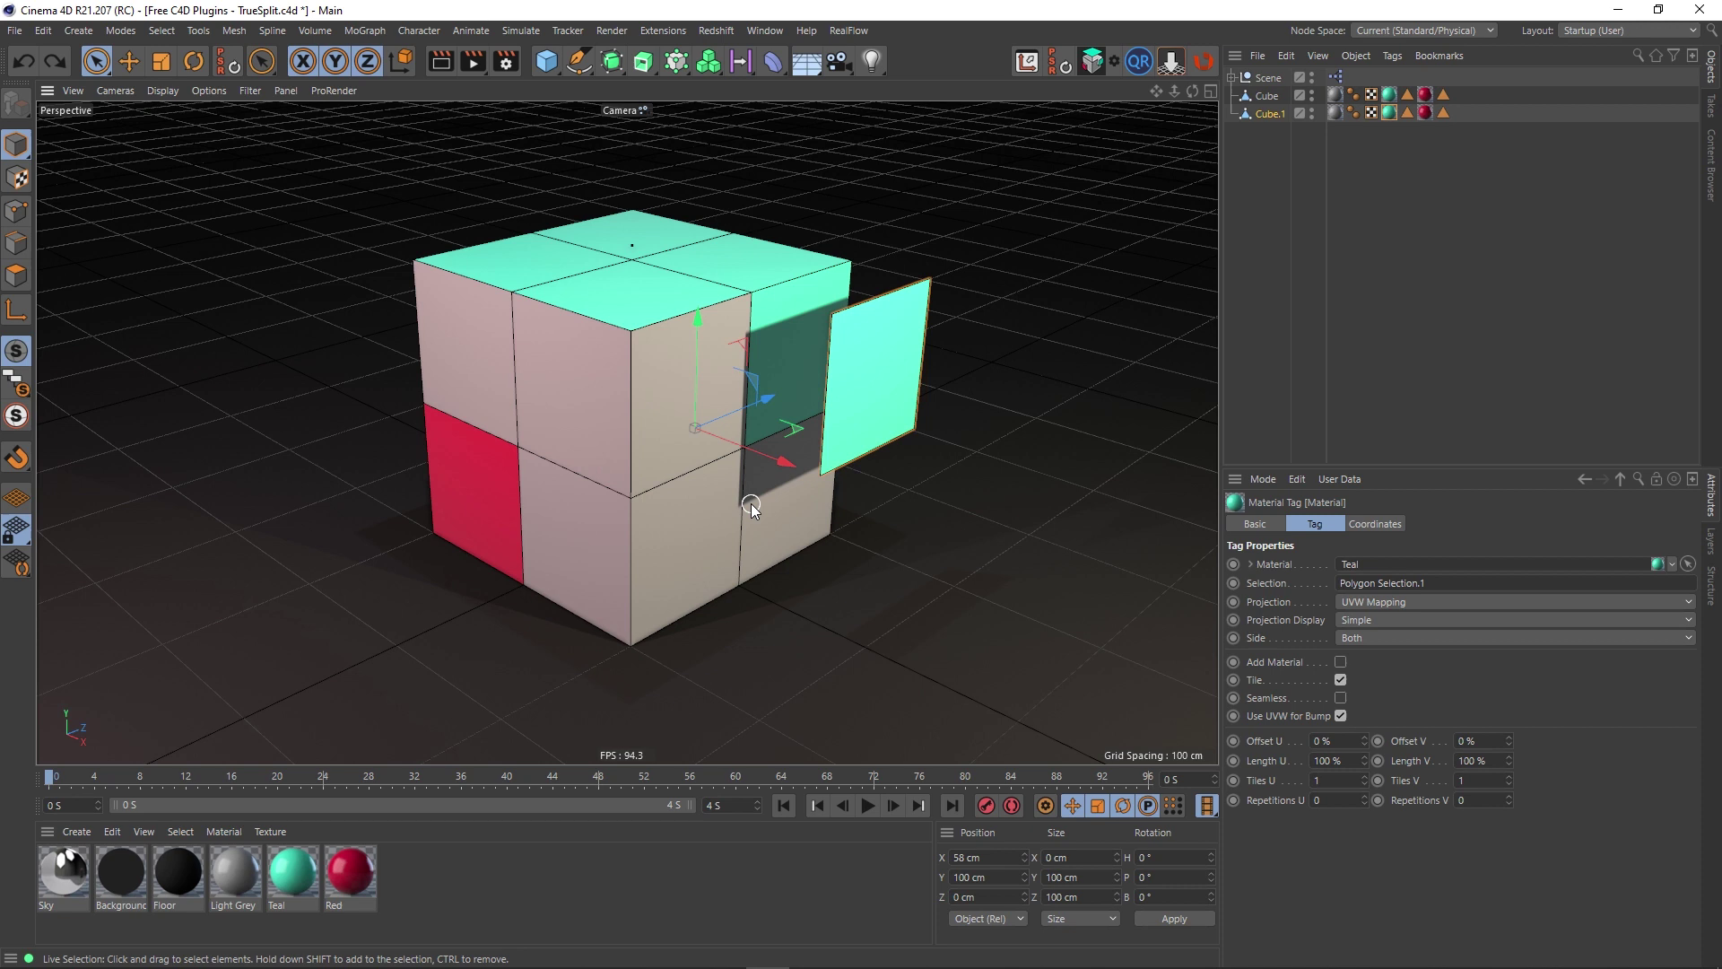
{"action": "key", "text": "ctrl+z"}
{"action": "key", "text": "ctrl+z"}
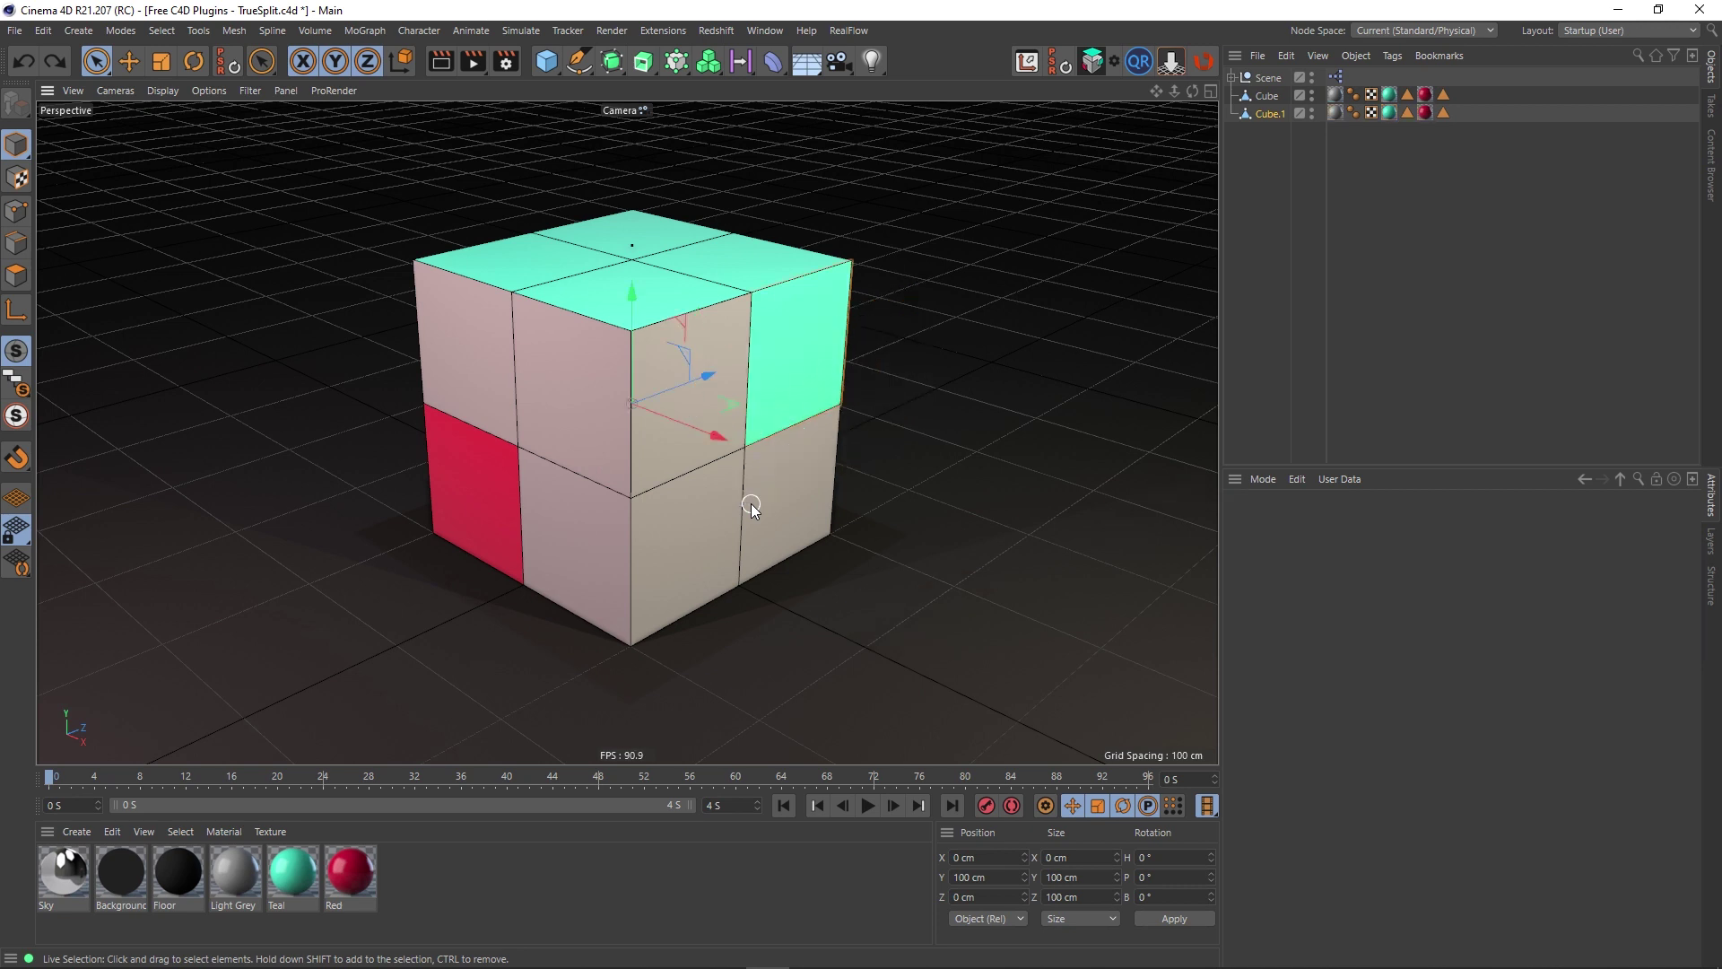
Step: Undo the split so only the original 24-polygon Cube remains, and browse the Window menu
{"action": "key", "text": "ctrl+z"}
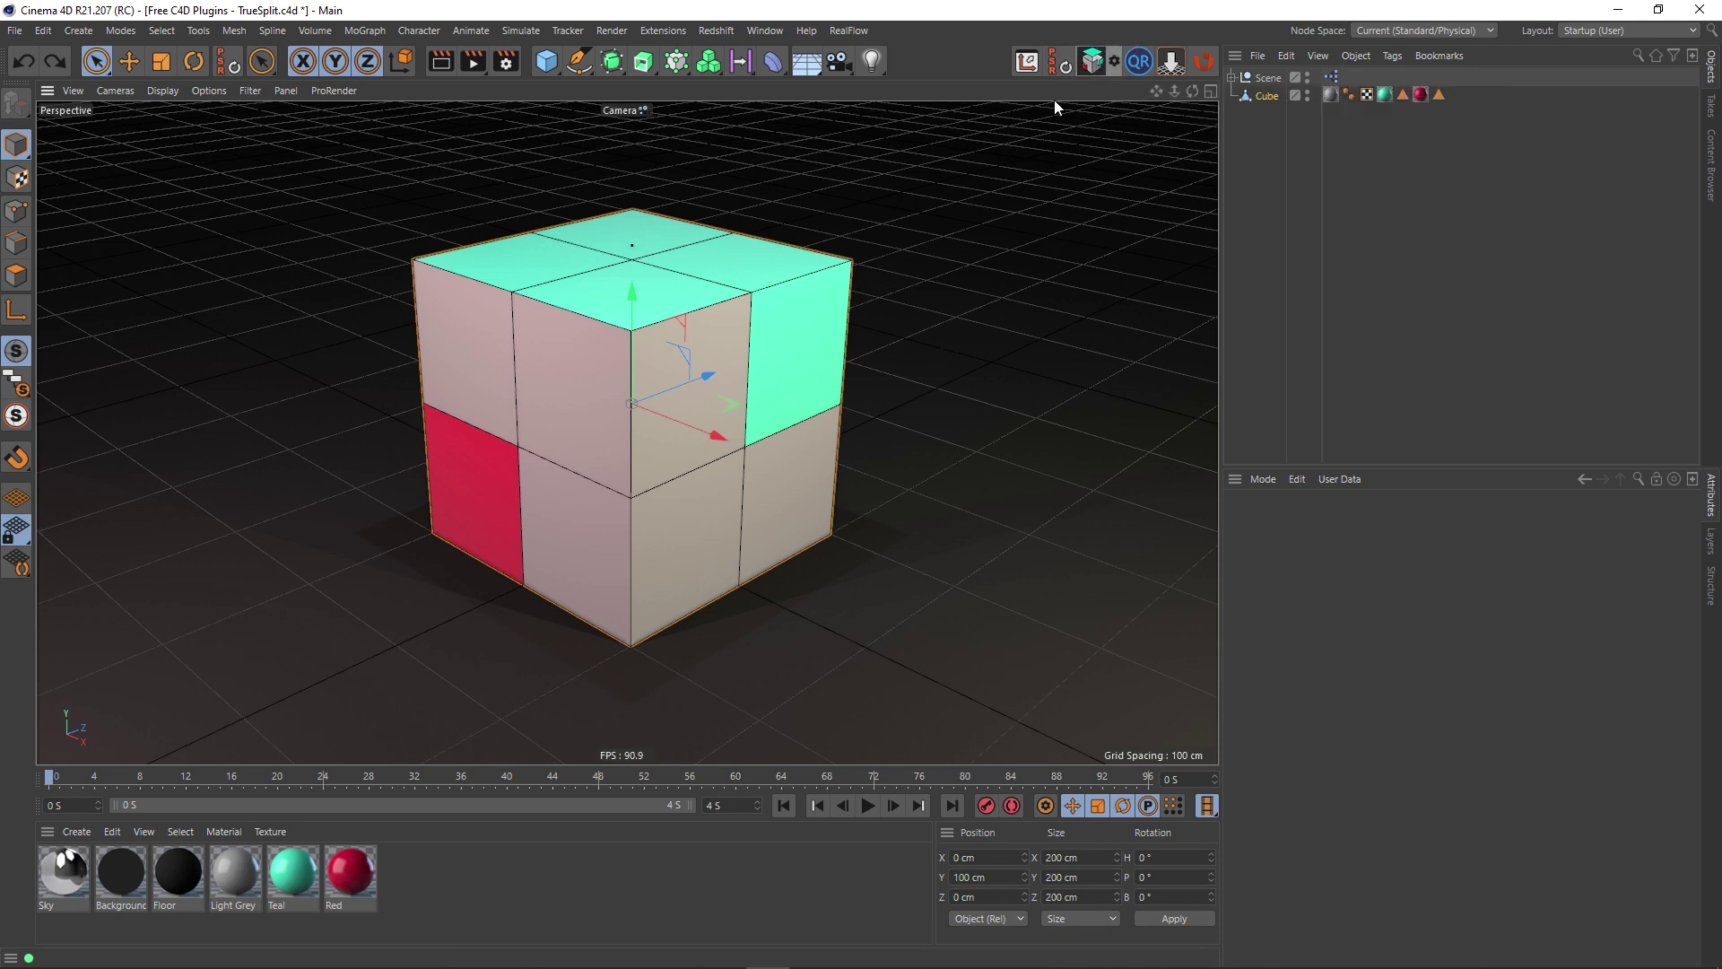
{"action": "left_click", "coordinate": [765, 30]}
{"action": "mouse_move", "coordinate": [887, 62]}
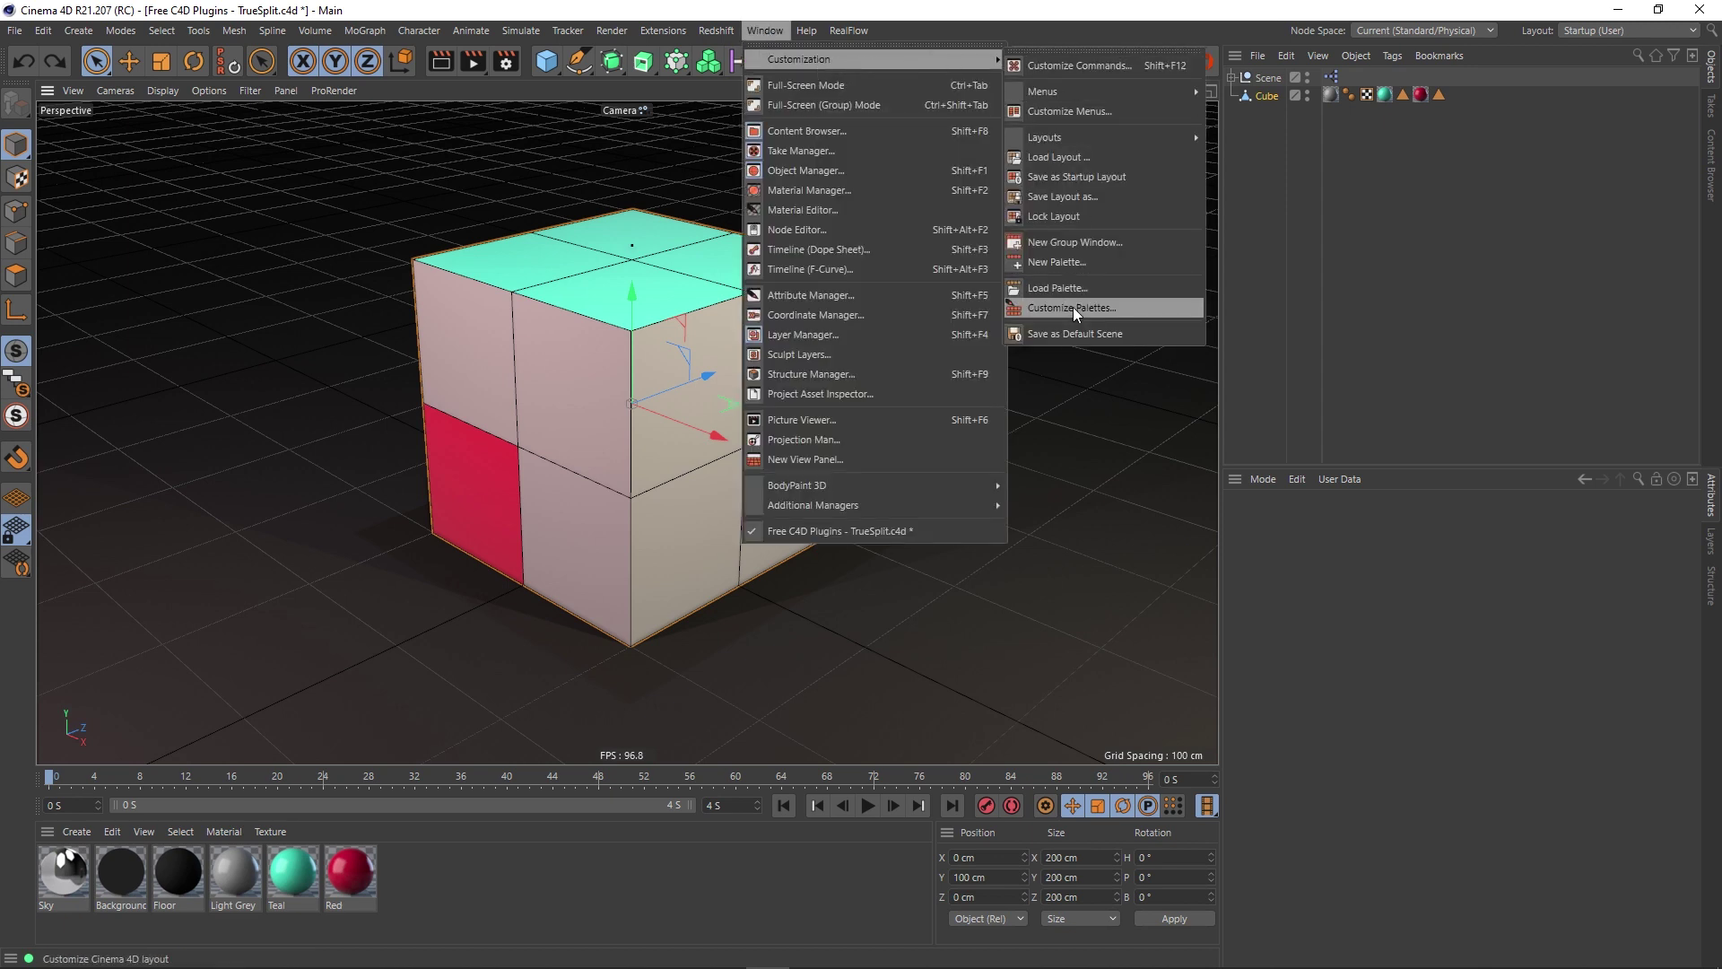
{"action": "left_click", "coordinate": [863, 626]}
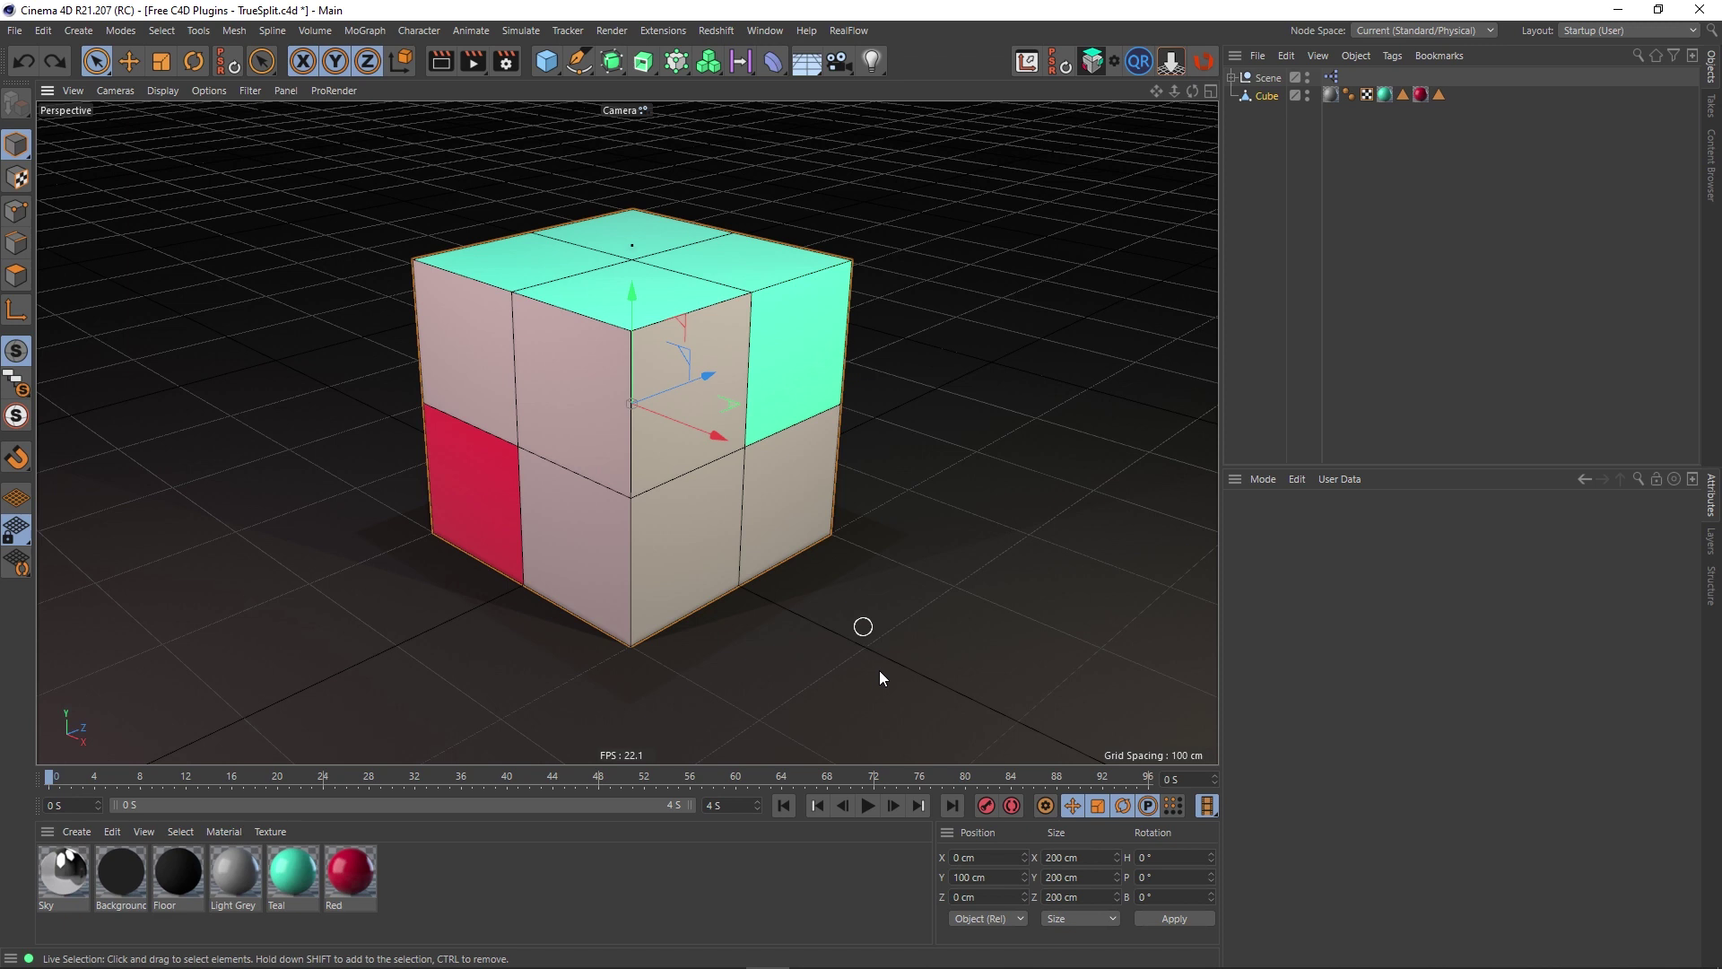
Step: Try TrueSplit, dismiss its polygon-mode error, review its options, and switch to Polygons mode
{"action": "left_click", "coordinate": [1091, 61]}
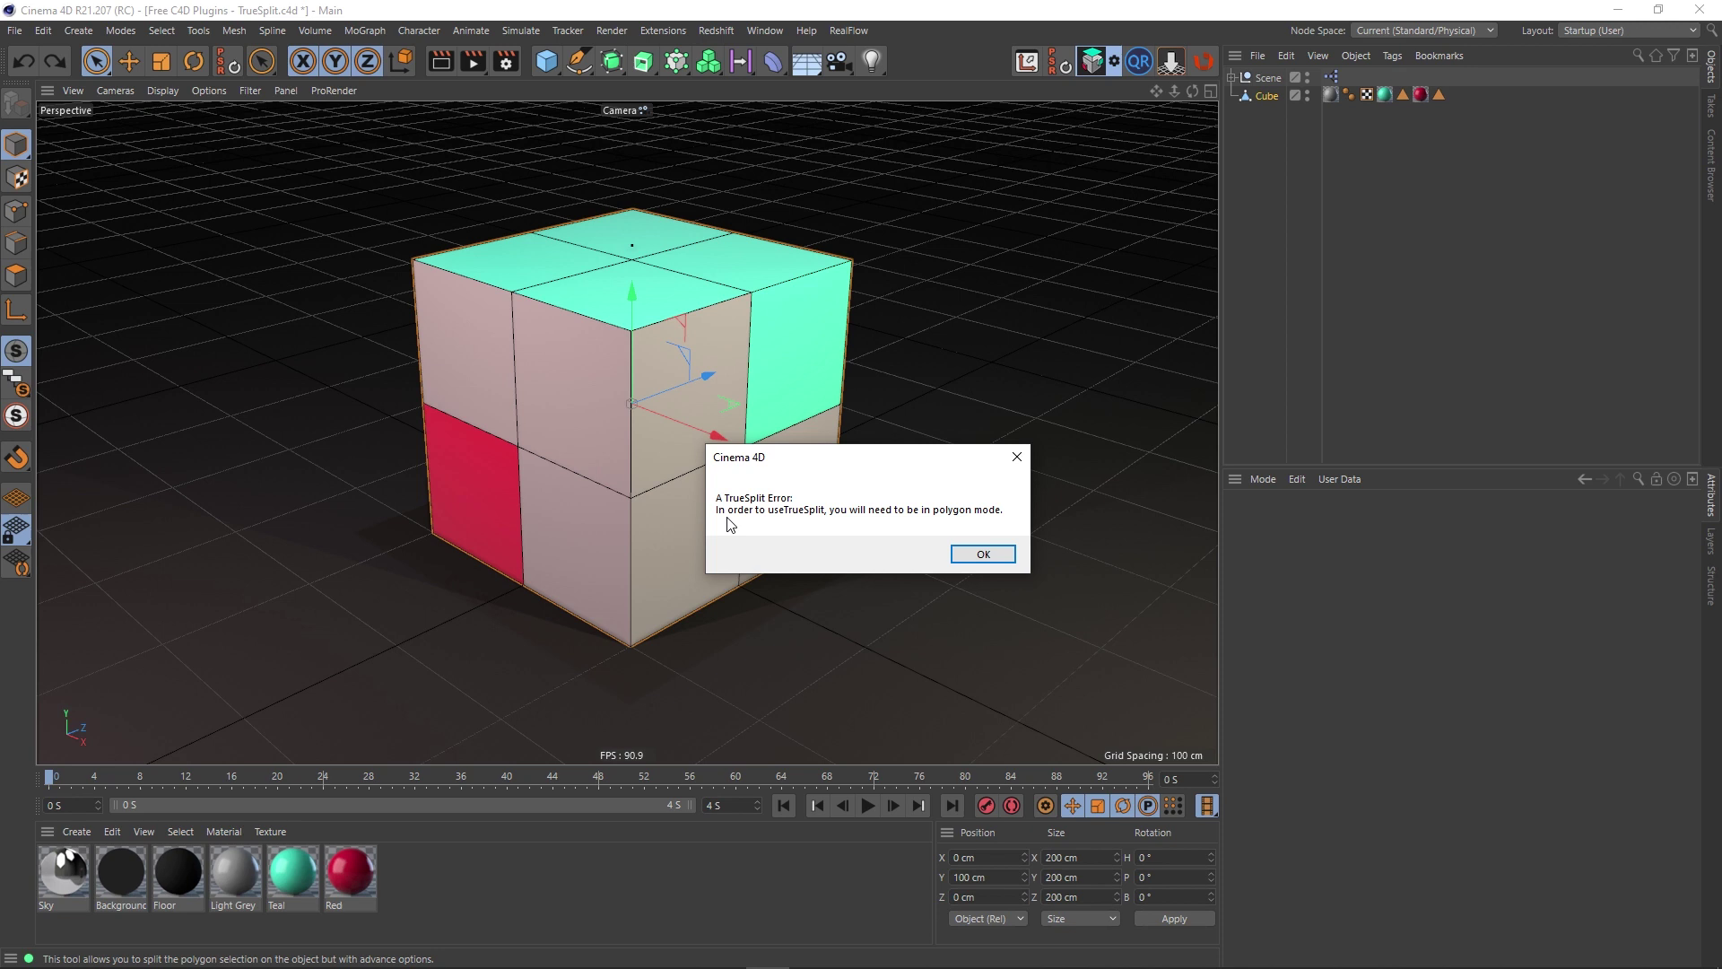
{"action": "left_click", "coordinate": [1011, 554]}
{"action": "left_click", "coordinate": [1113, 62]}
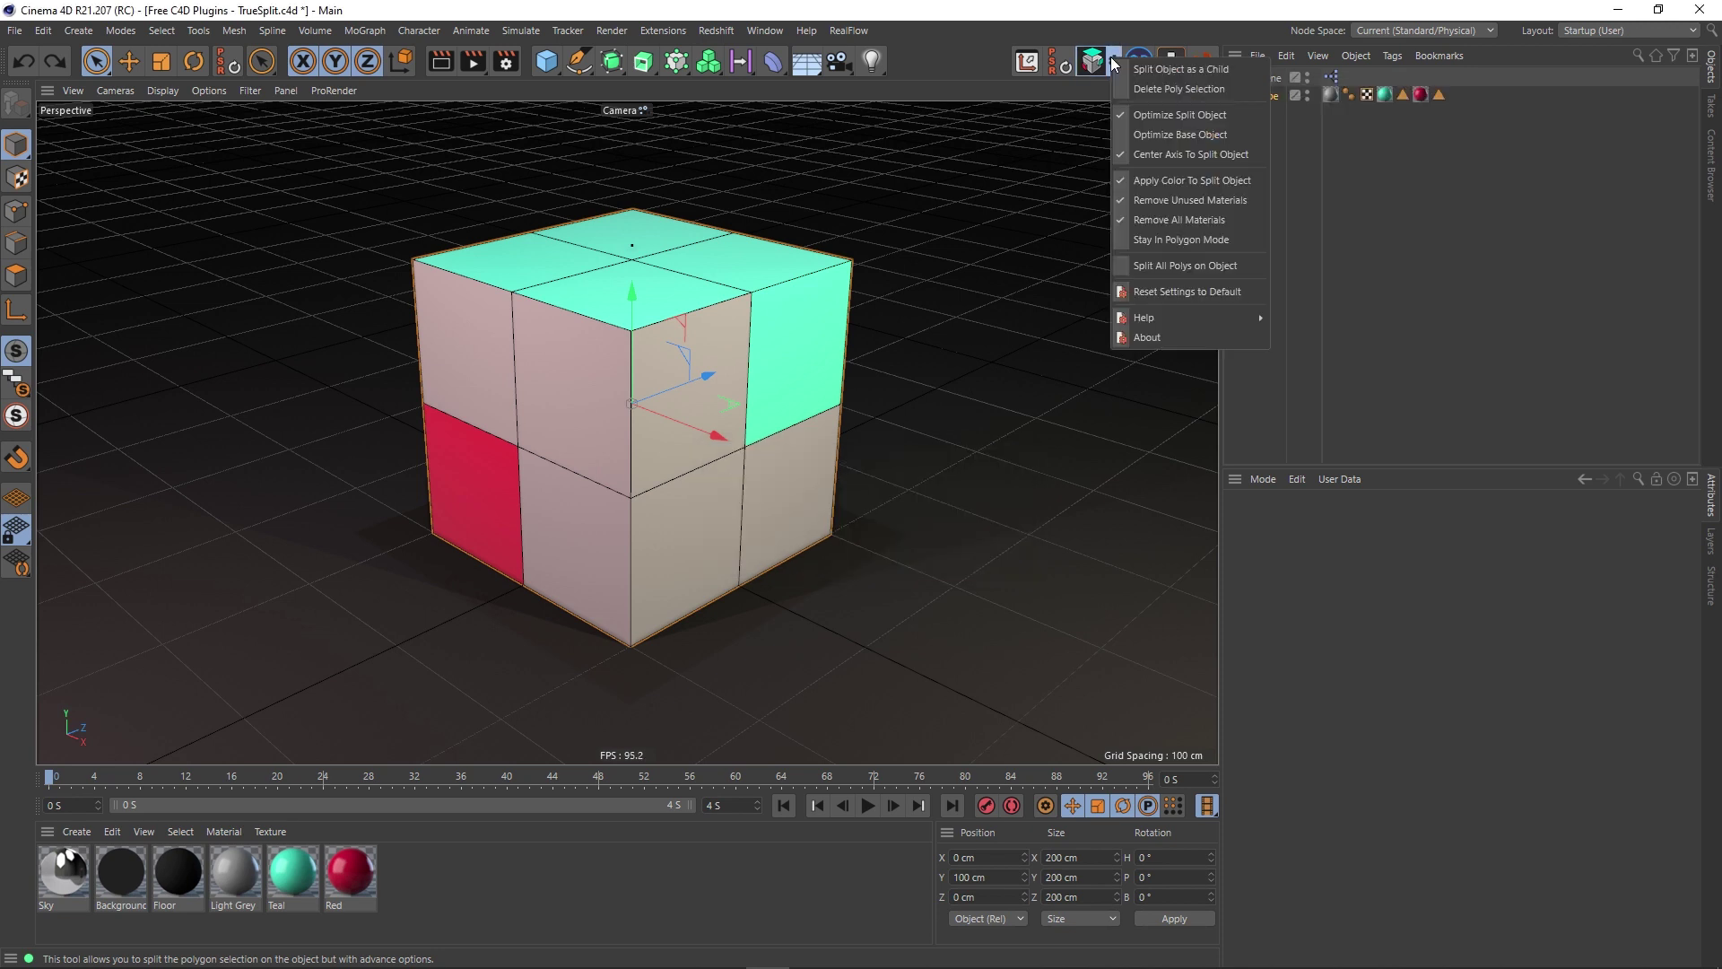
{"action": "left_click", "coordinate": [1173, 292]}
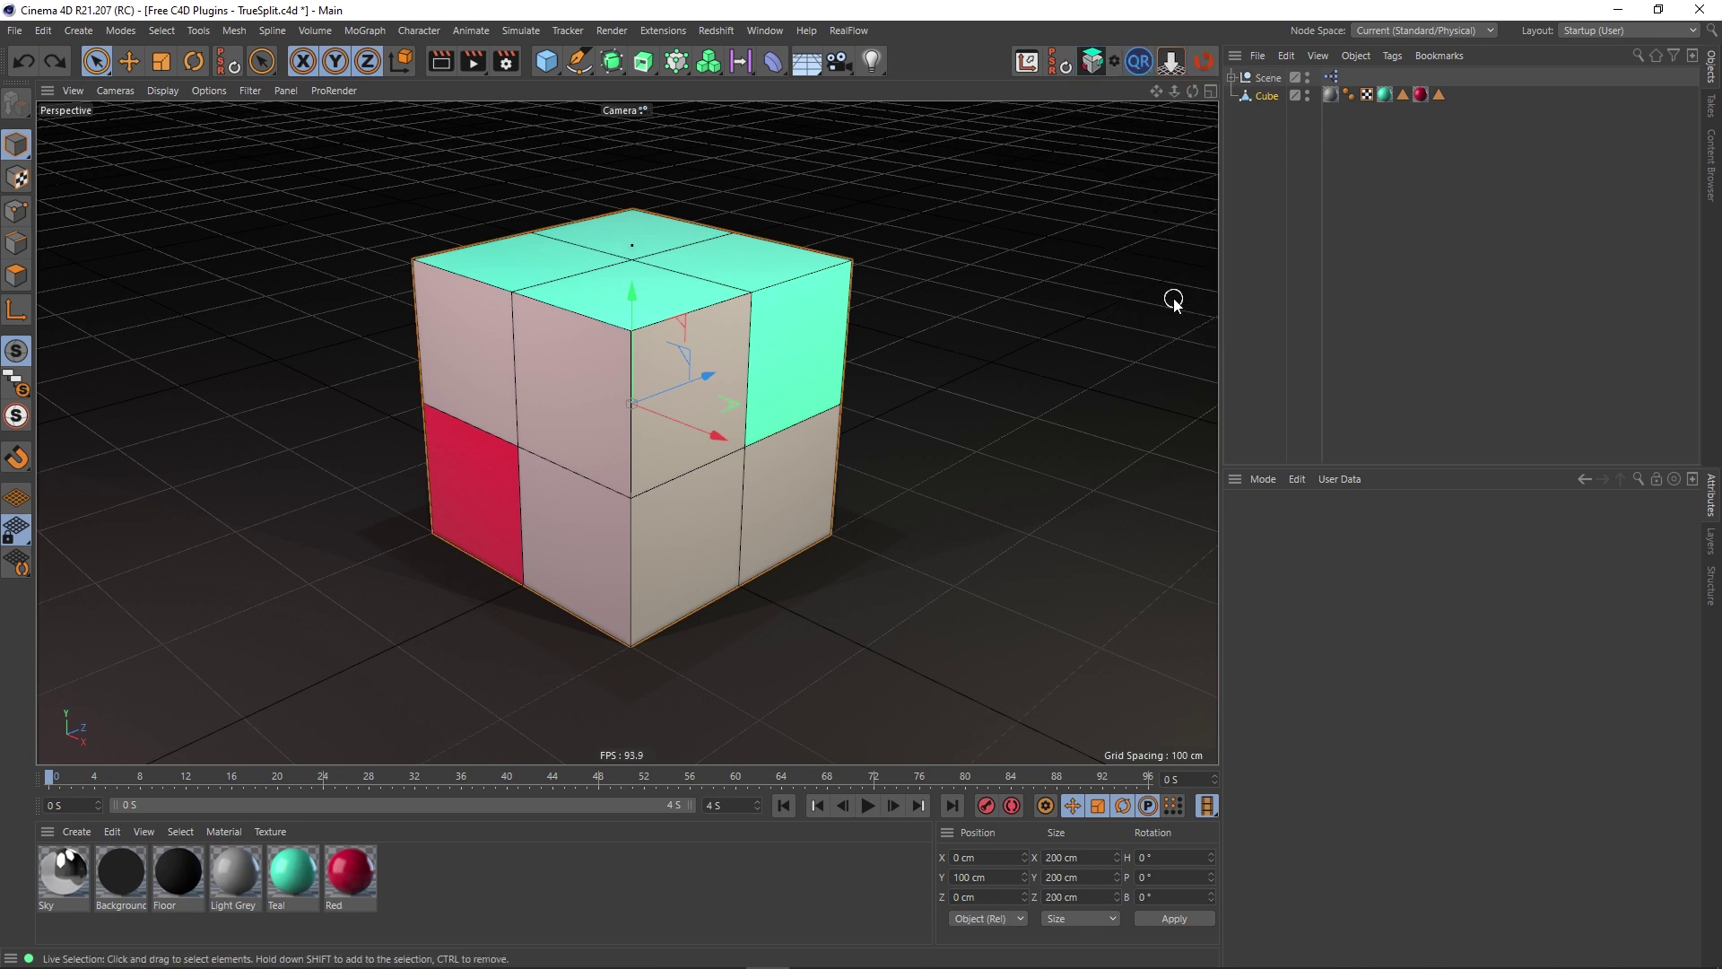
{"action": "left_click", "coordinate": [1116, 67]}
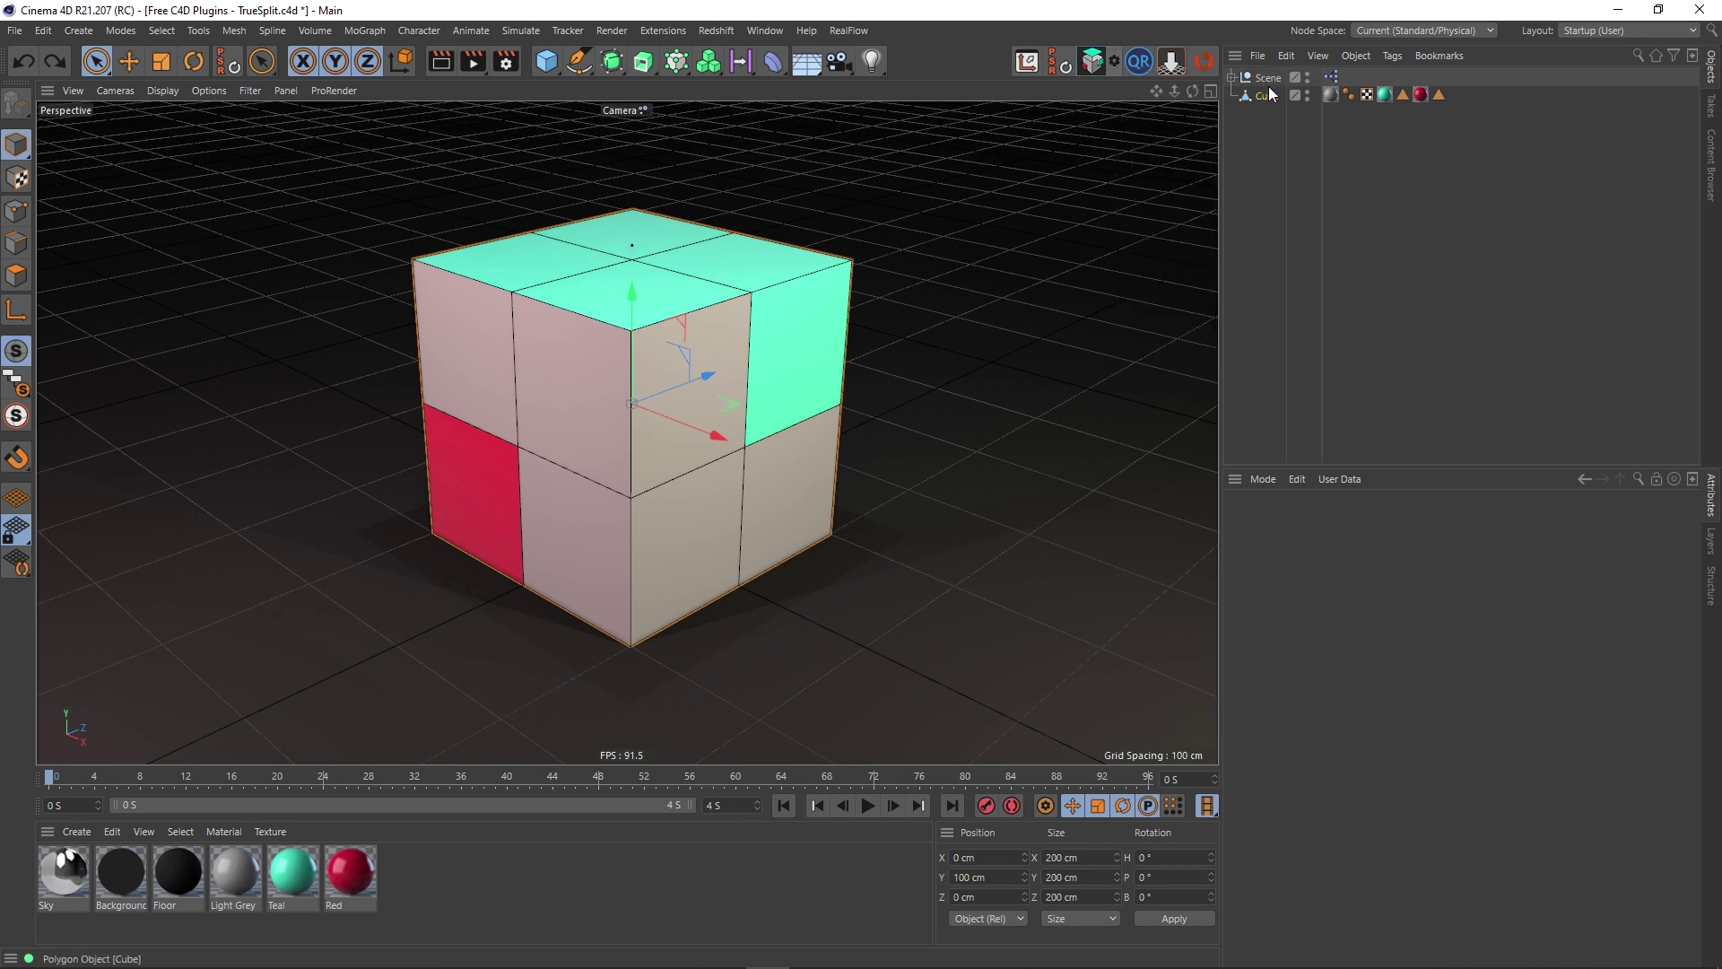
{"action": "left_click", "coordinate": [16, 276]}
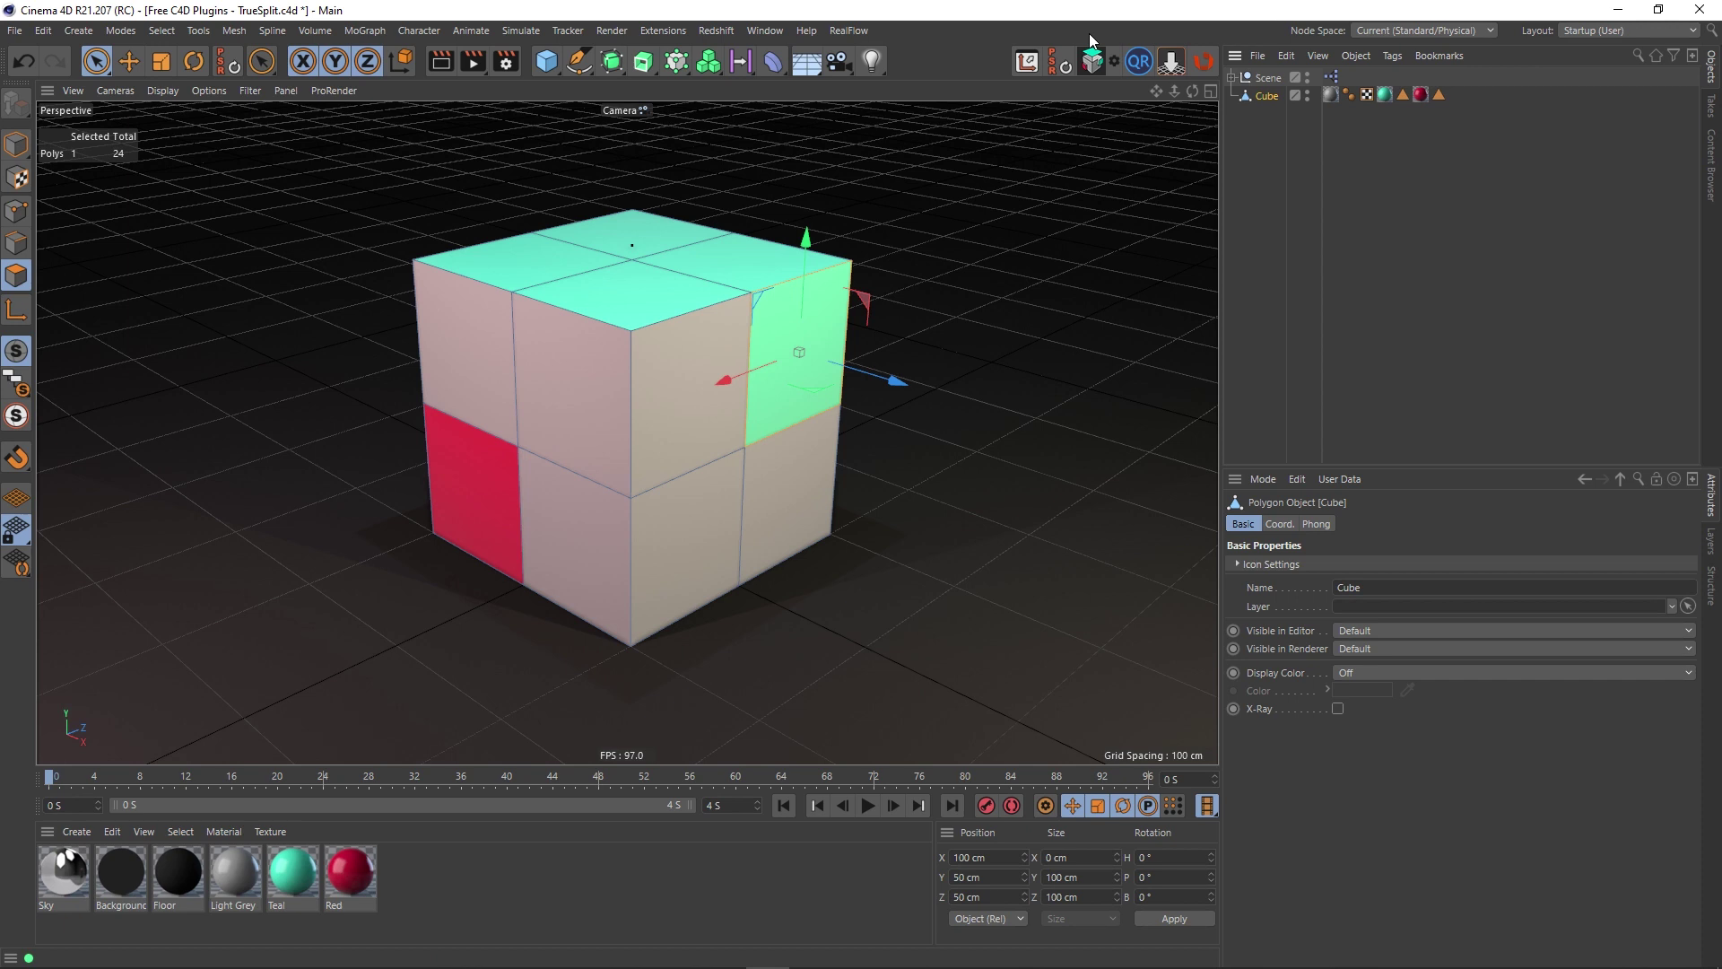
Step: Run TrueSplit on the selected right-side face to create Cube_split
{"action": "left_click", "coordinate": [1113, 63]}
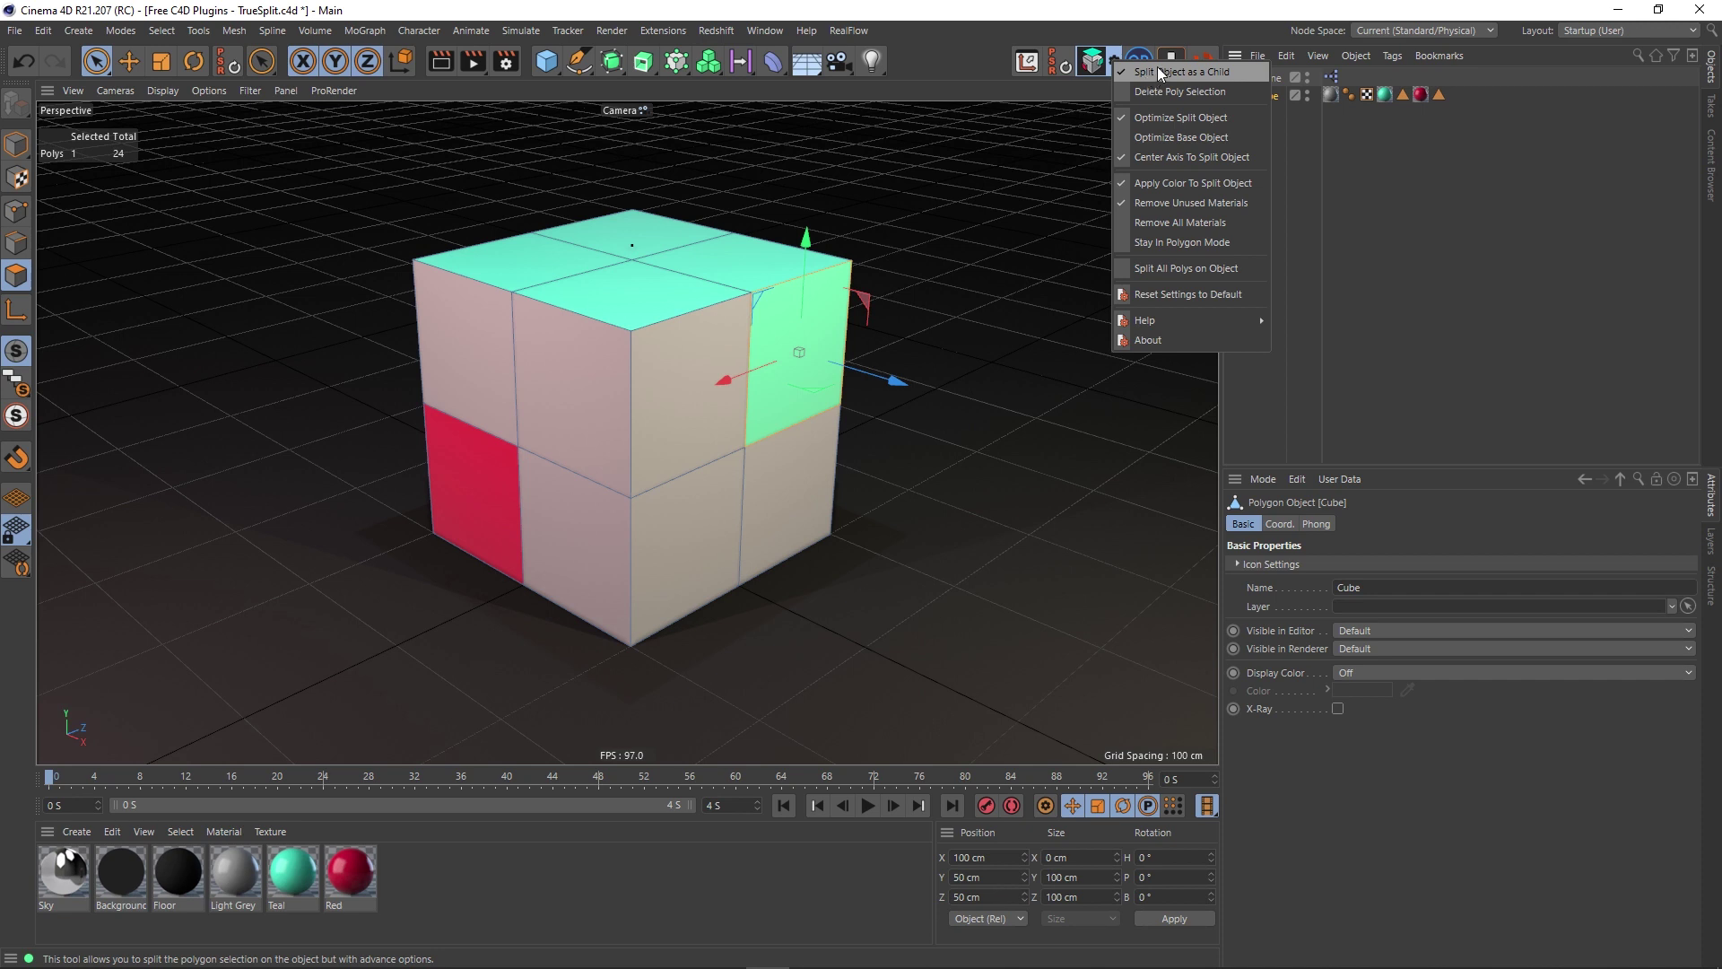
{"action": "key", "text": "Escape"}
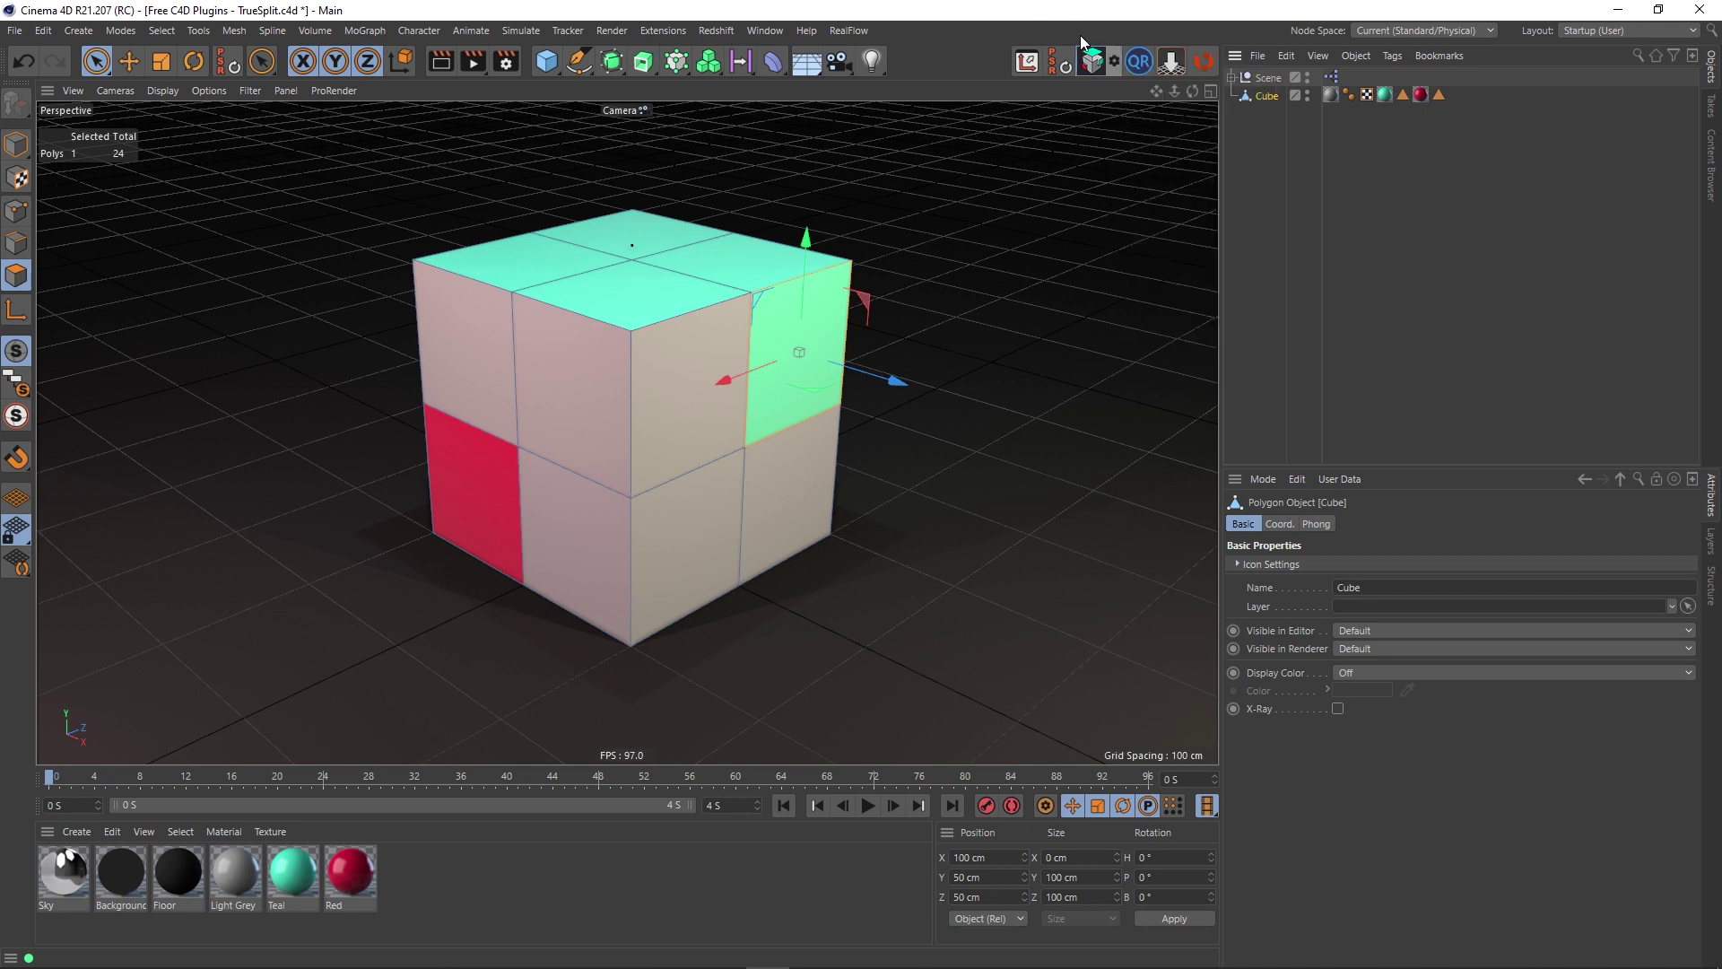
{"action": "left_click", "coordinate": [1092, 64]}
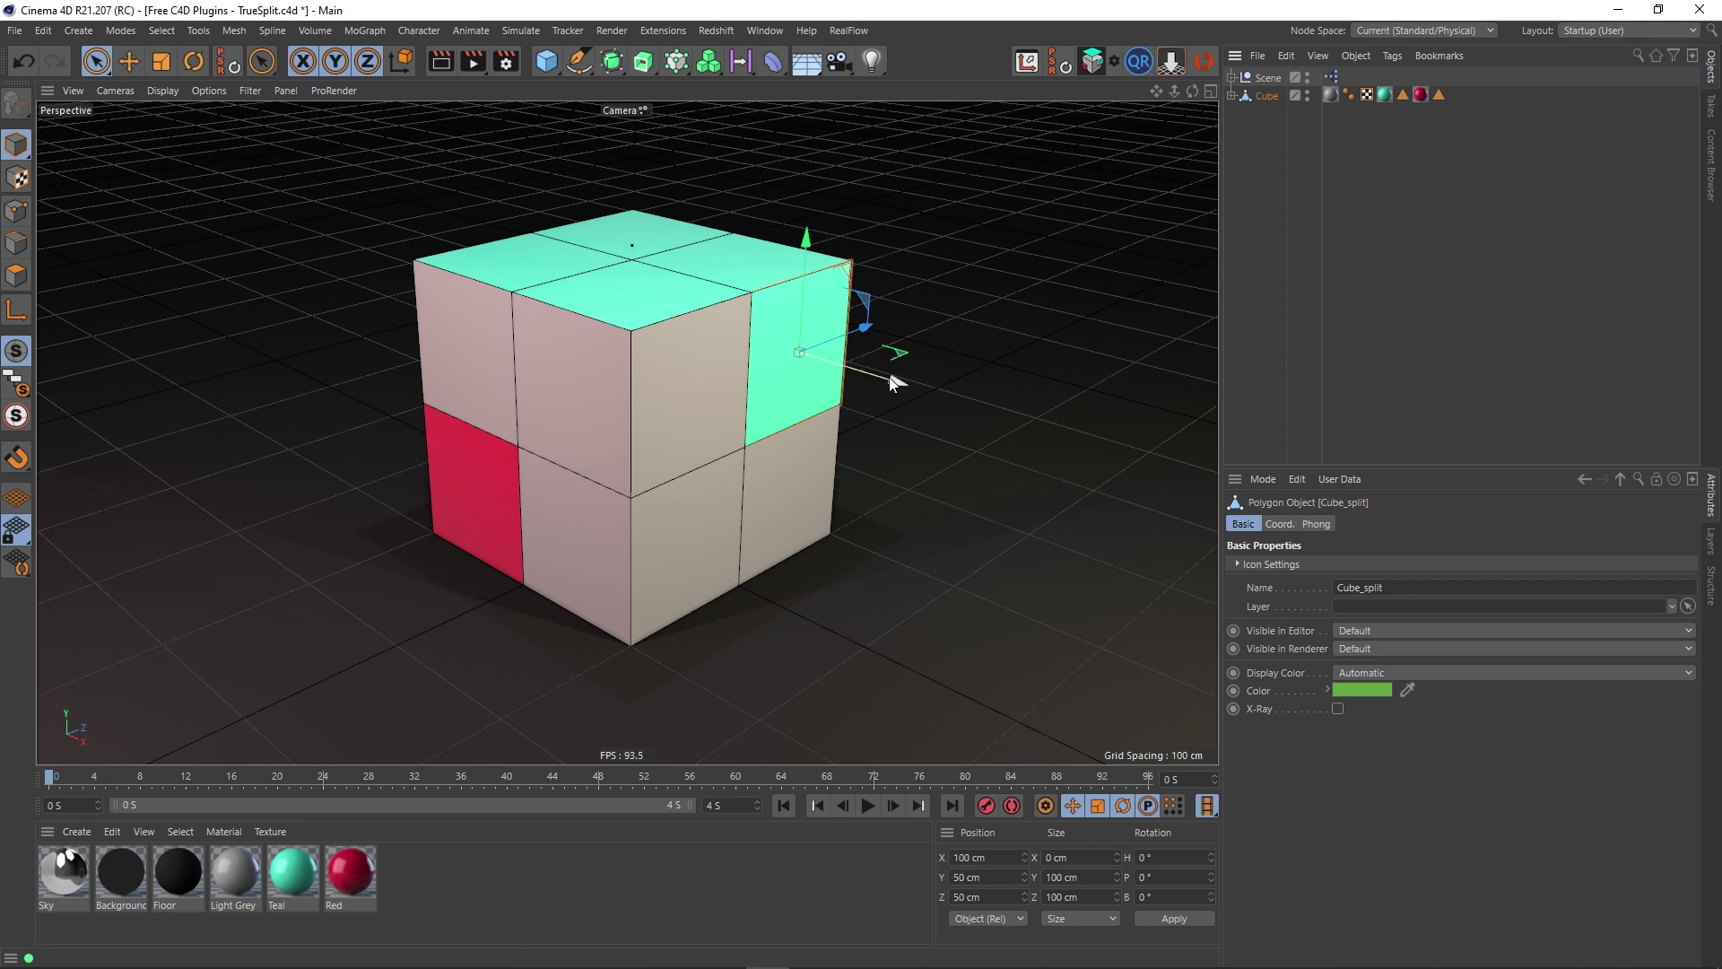
Step: Pull Cube_split out along X to 170.262 cm and reveal it nested under Cube
{"action": "left_click", "coordinate": [14, 143]}
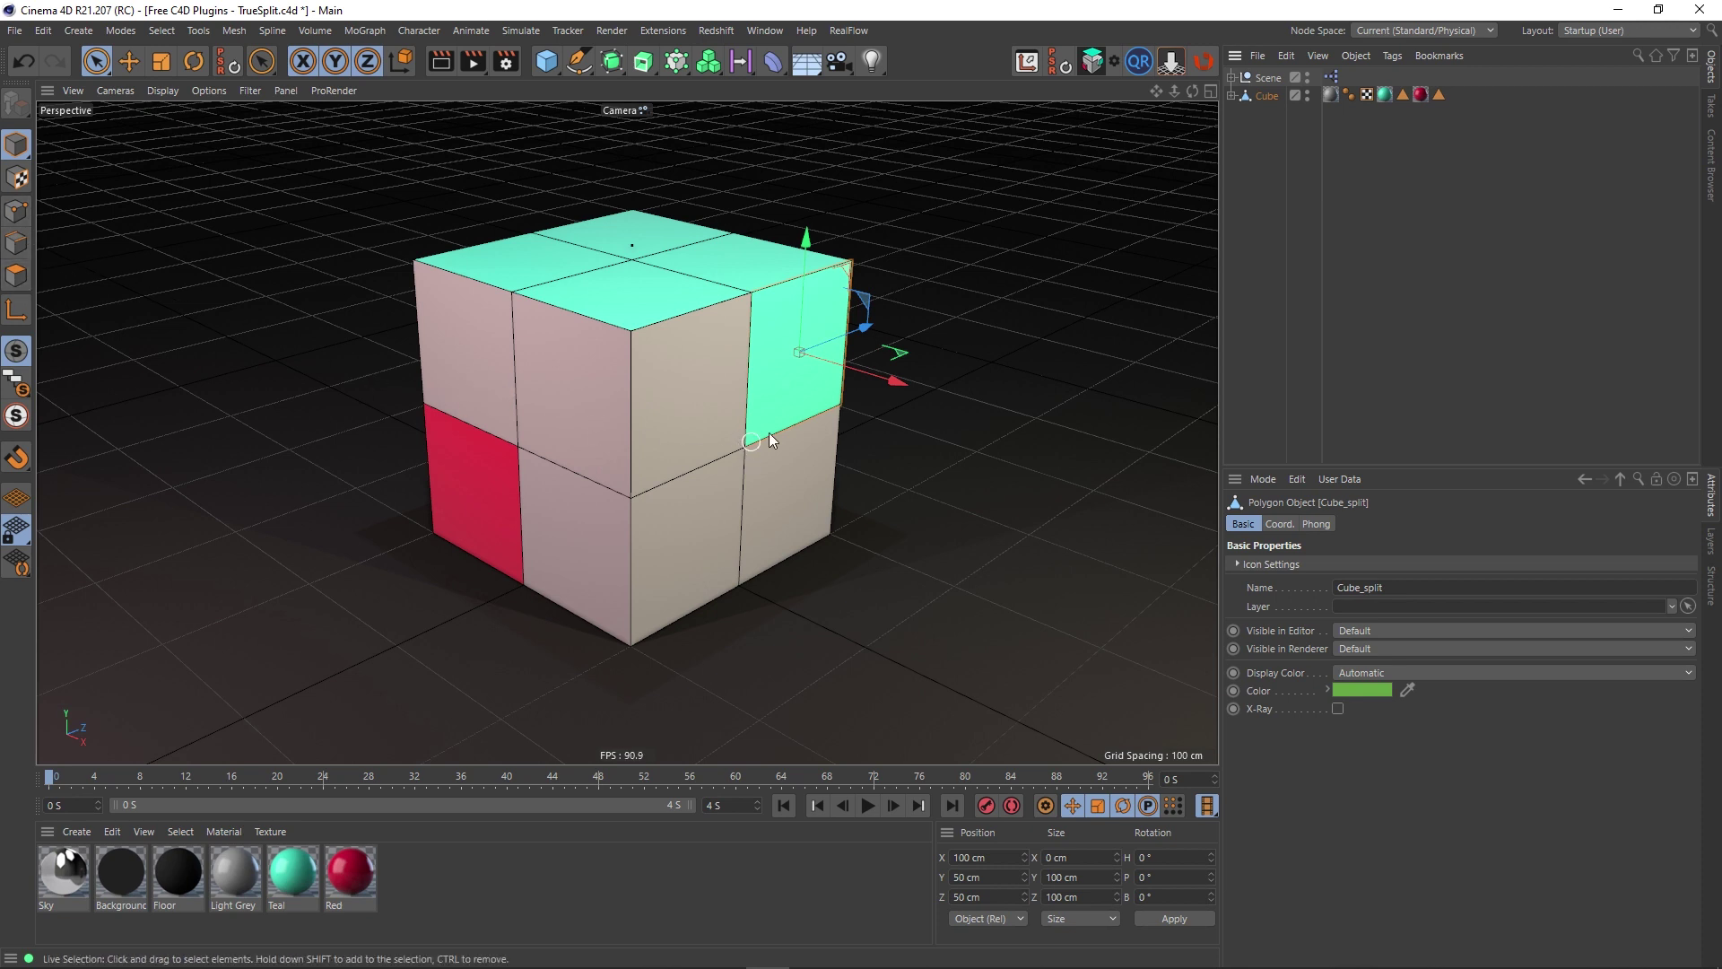
{"action": "left_click_drag", "start_coordinate": [891, 384], "coordinate": [992, 416]}
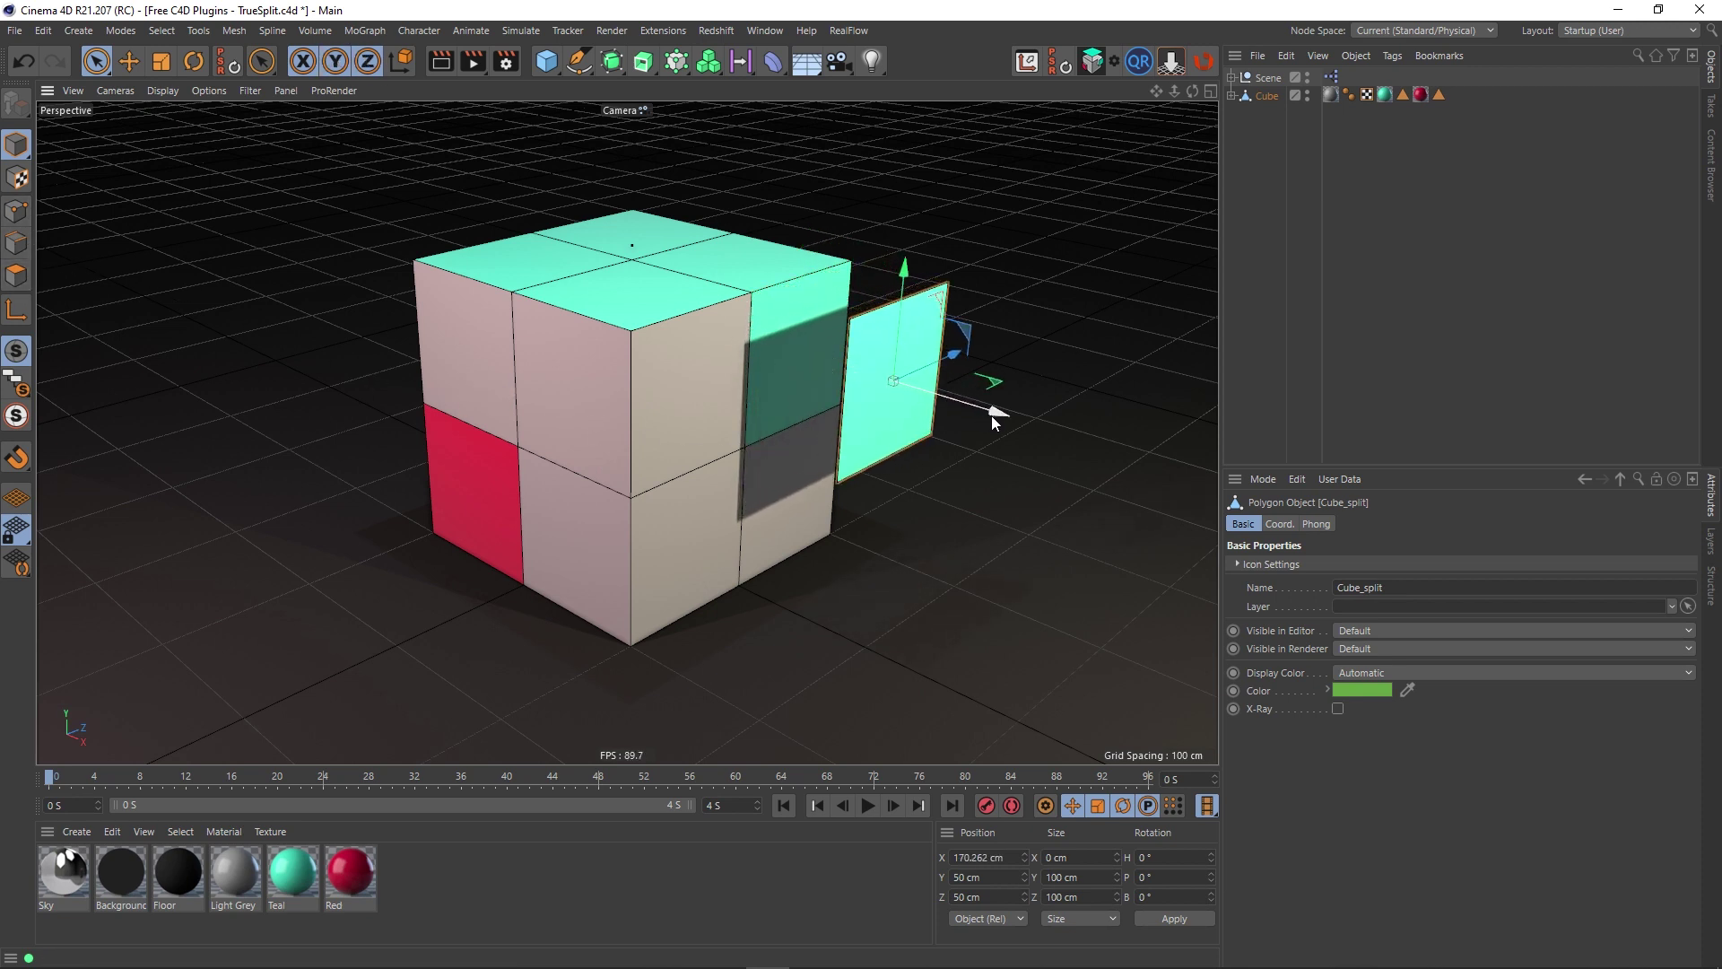
{"action": "left_click", "coordinate": [1116, 64]}
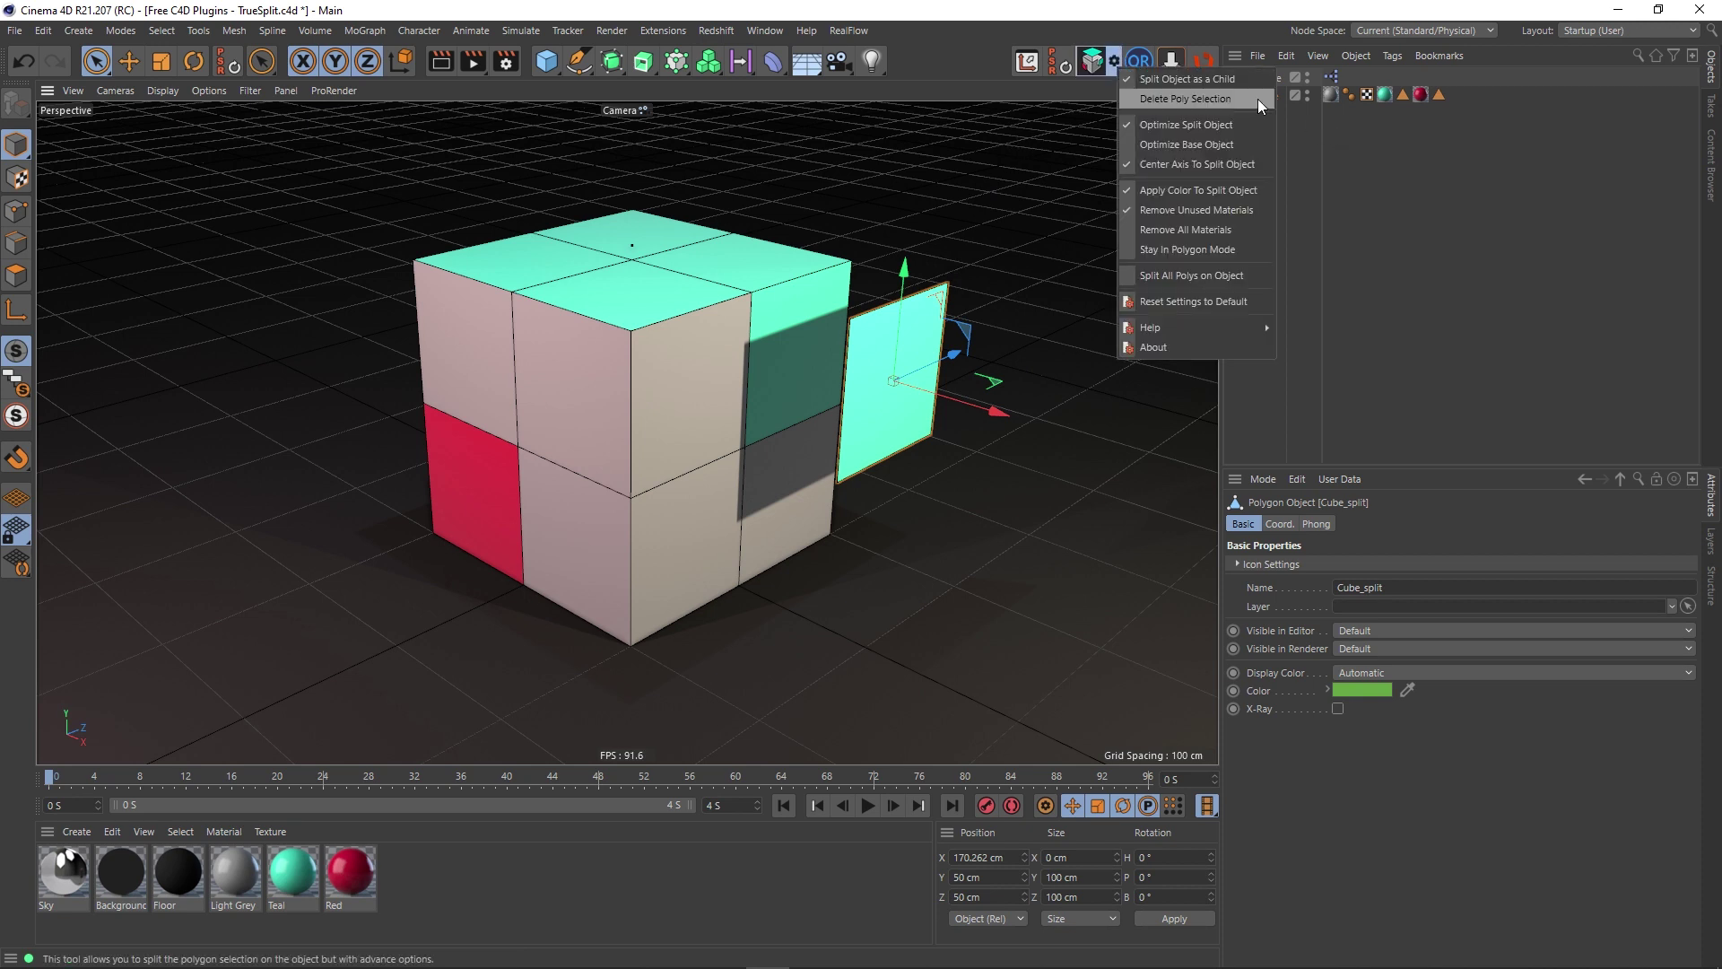
{"action": "left_click", "coordinate": [1231, 95]}
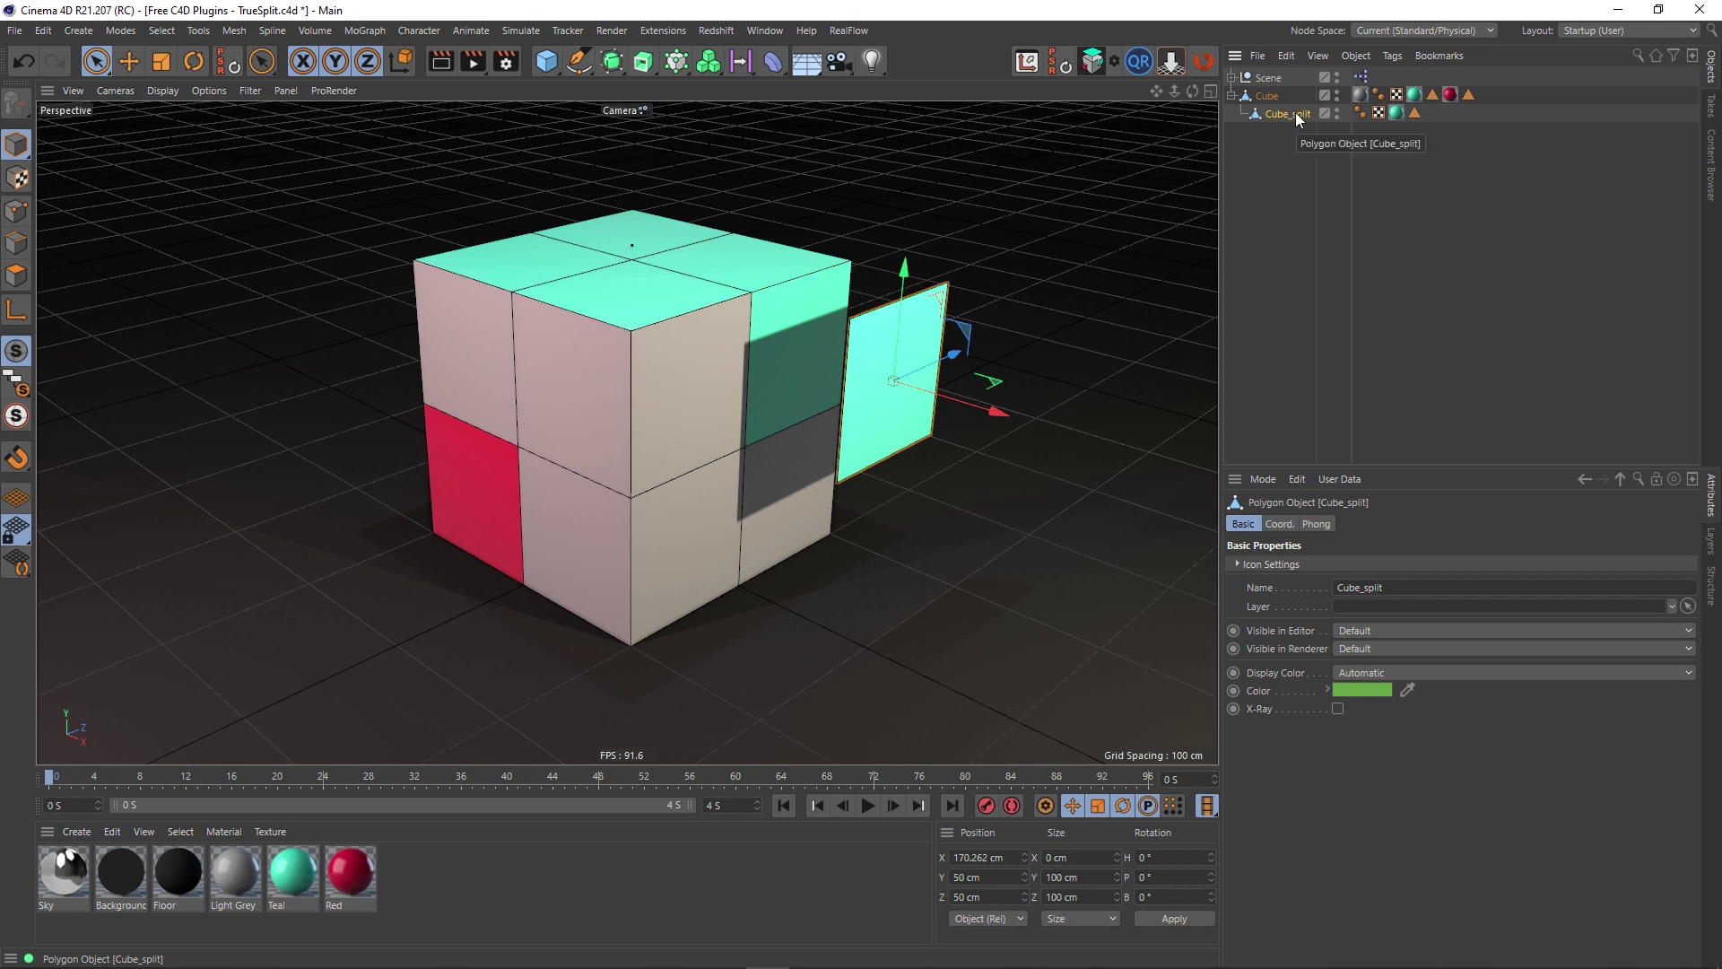
Step: Undo the split and untick TrueSplit's Split Object as a Child option
{"action": "key", "text": "ctrl+z"}
{"action": "key", "text": "ctrl+z"}
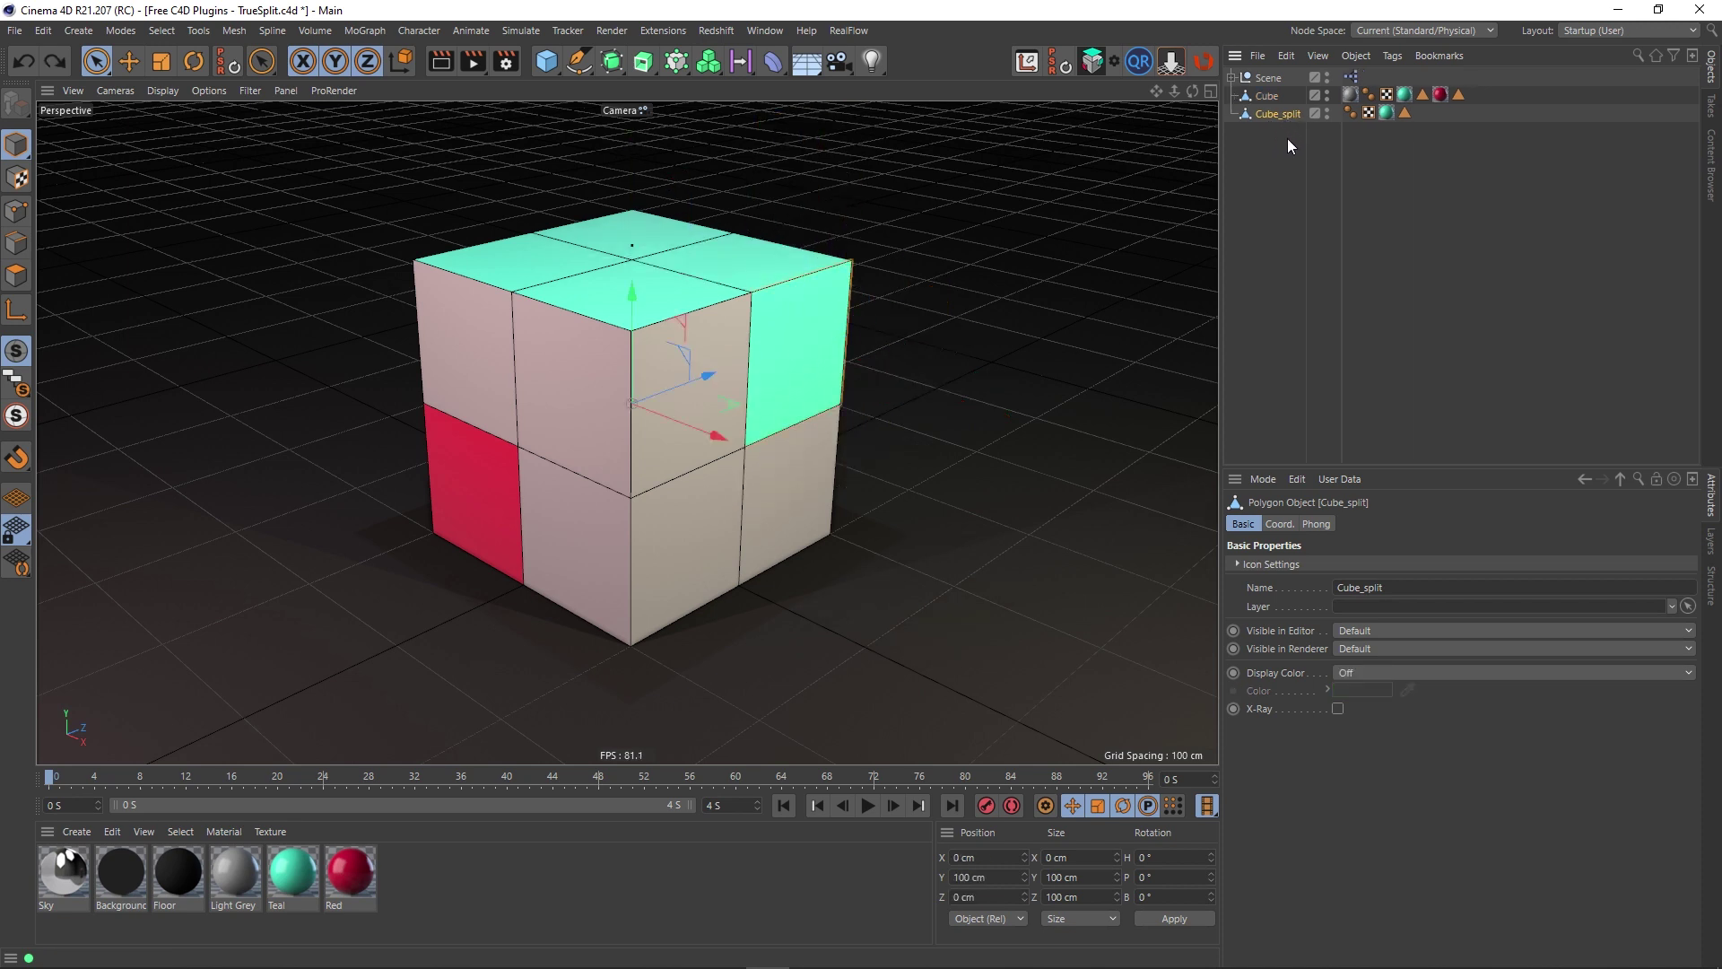
{"action": "key", "text": "ctrl+z"}
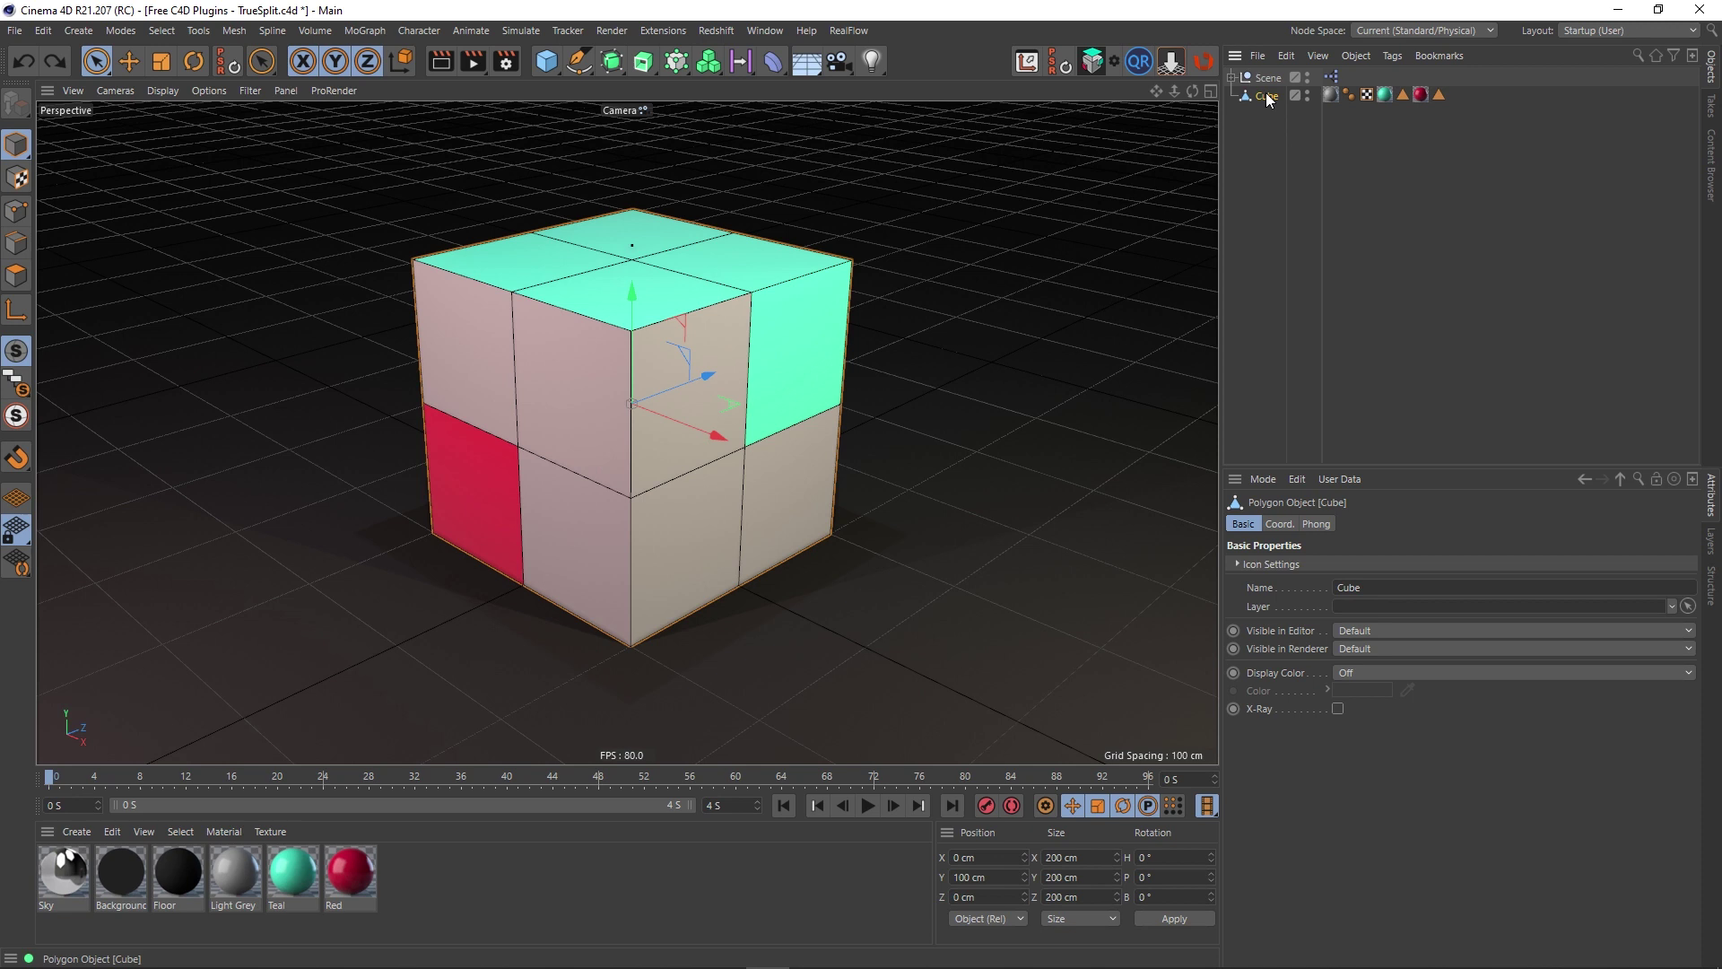
{"action": "left_click", "coordinate": [1113, 62]}
{"action": "left_click", "coordinate": [1164, 75]}
Step: Split the right-side face again with TrueSplit after switching to Polygons mode
{"action": "left_click", "coordinate": [1092, 61]}
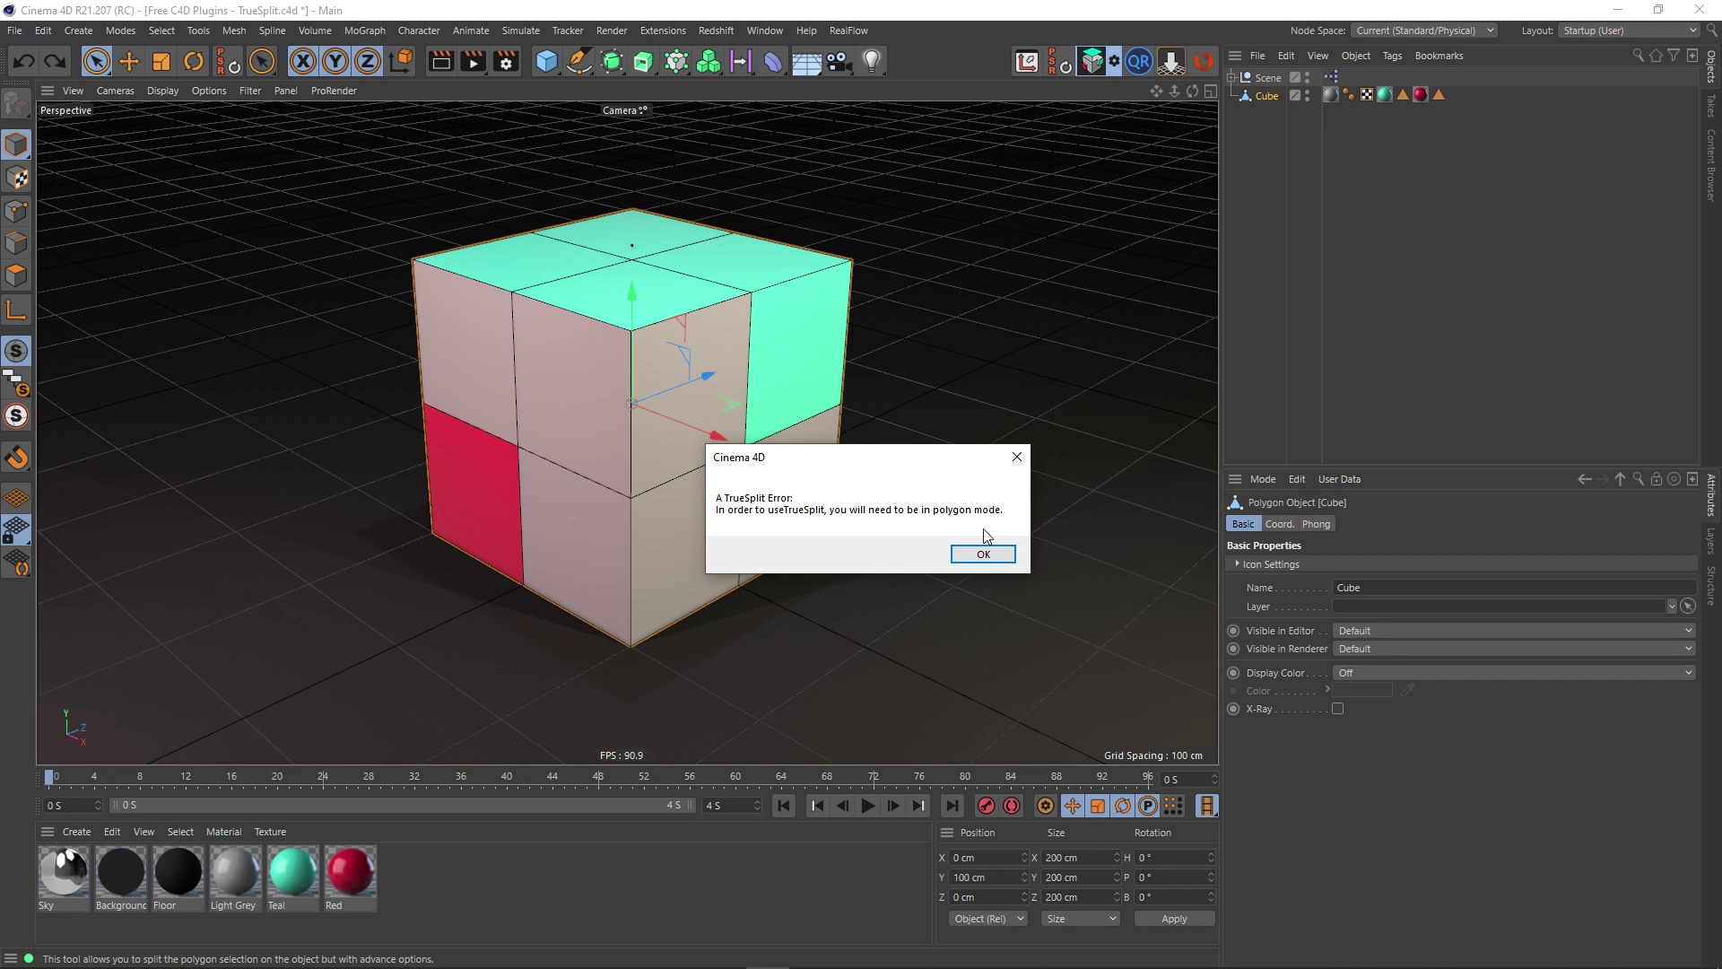
{"action": "left_click", "coordinate": [983, 553]}
{"action": "left_click", "coordinate": [17, 275]}
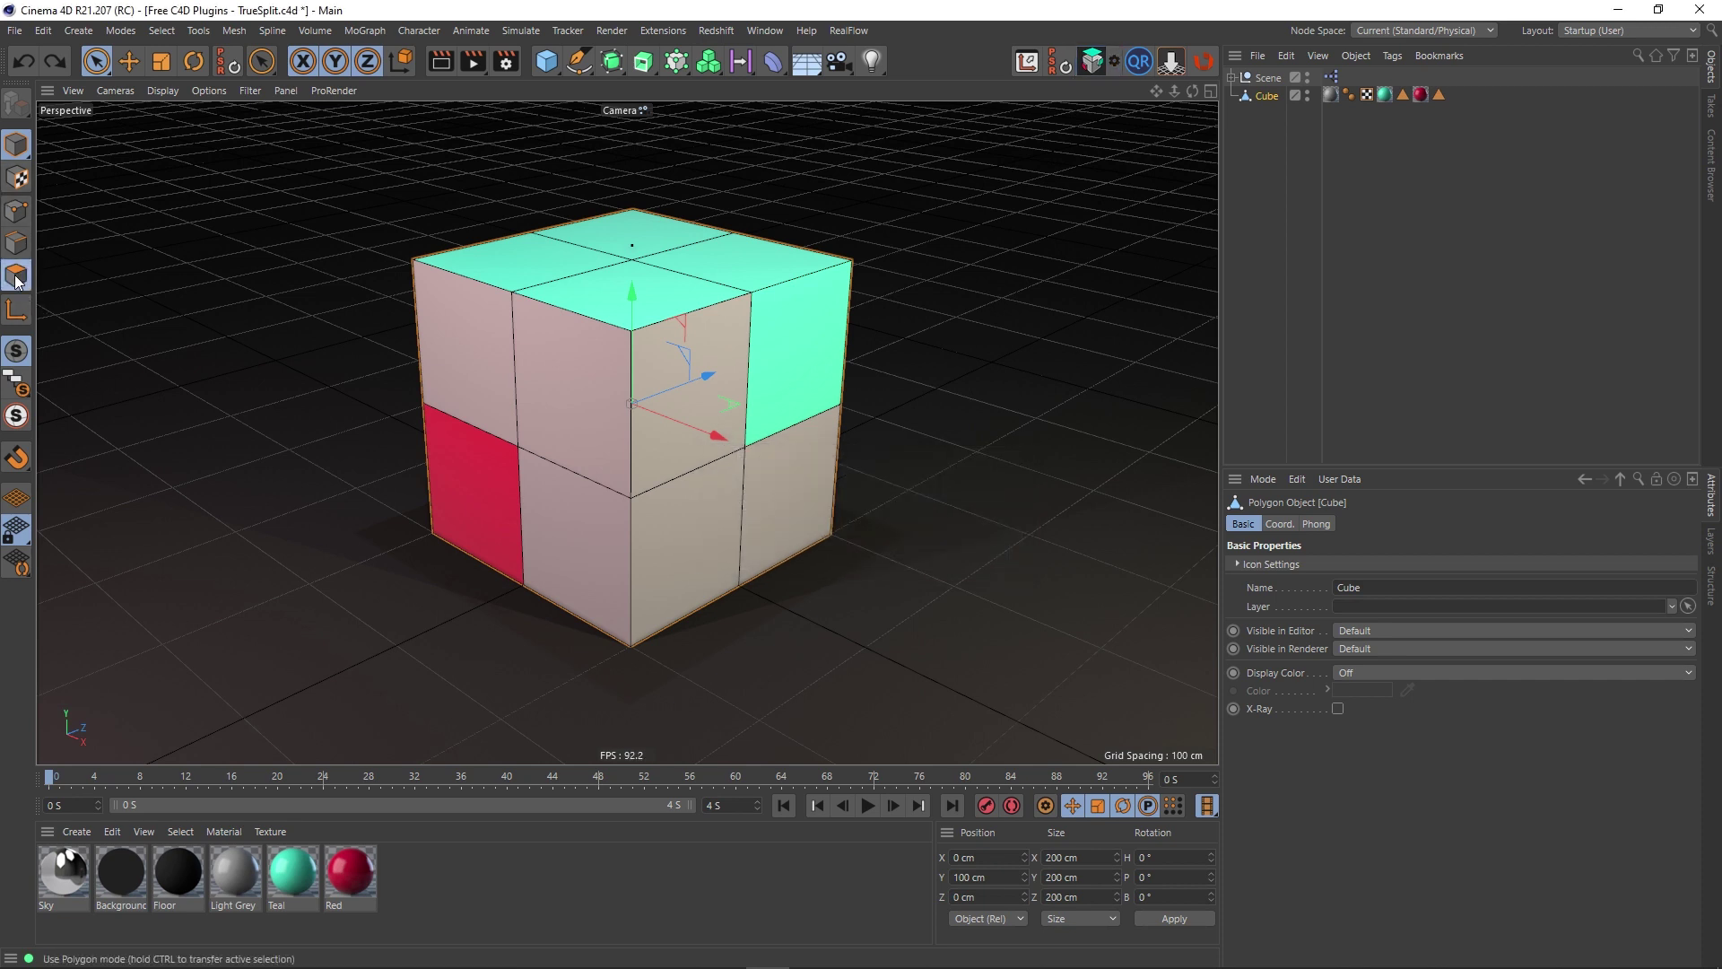
{"action": "left_click", "coordinate": [803, 376]}
{"action": "left_click", "coordinate": [1096, 65]}
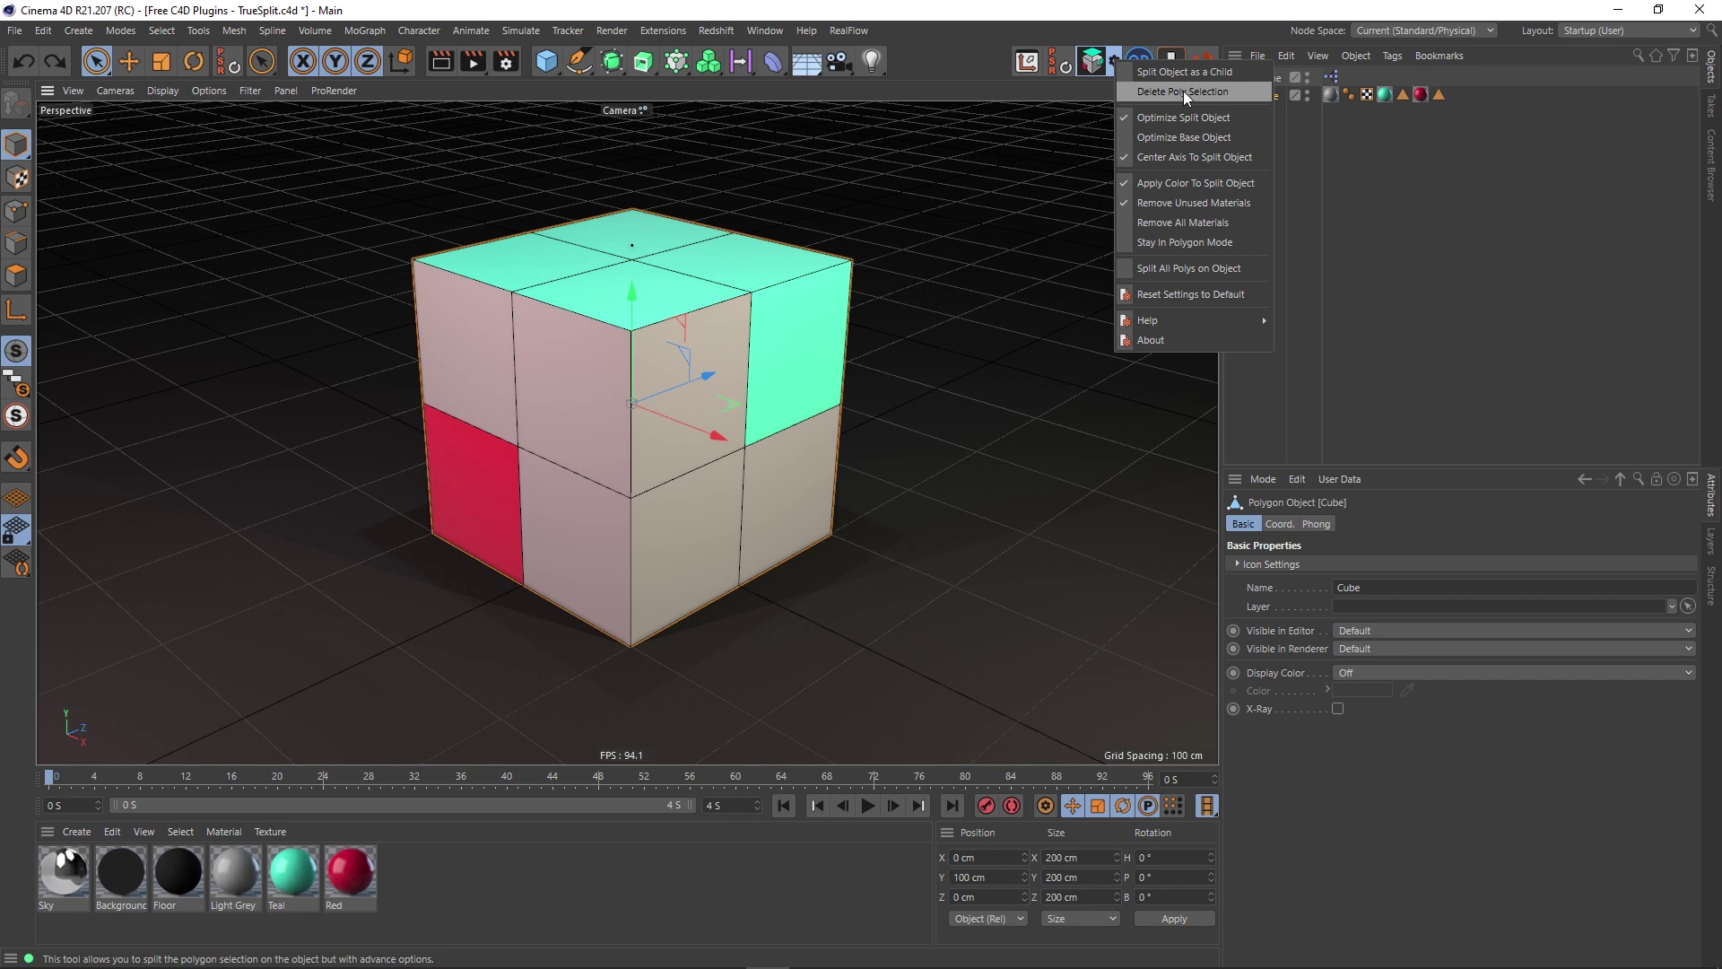
Step: Enable Delete Poly Selection, re-split the right-side face, and pull Cube_split out to X 199.052 cm
{"action": "left_click", "coordinate": [1182, 90]}
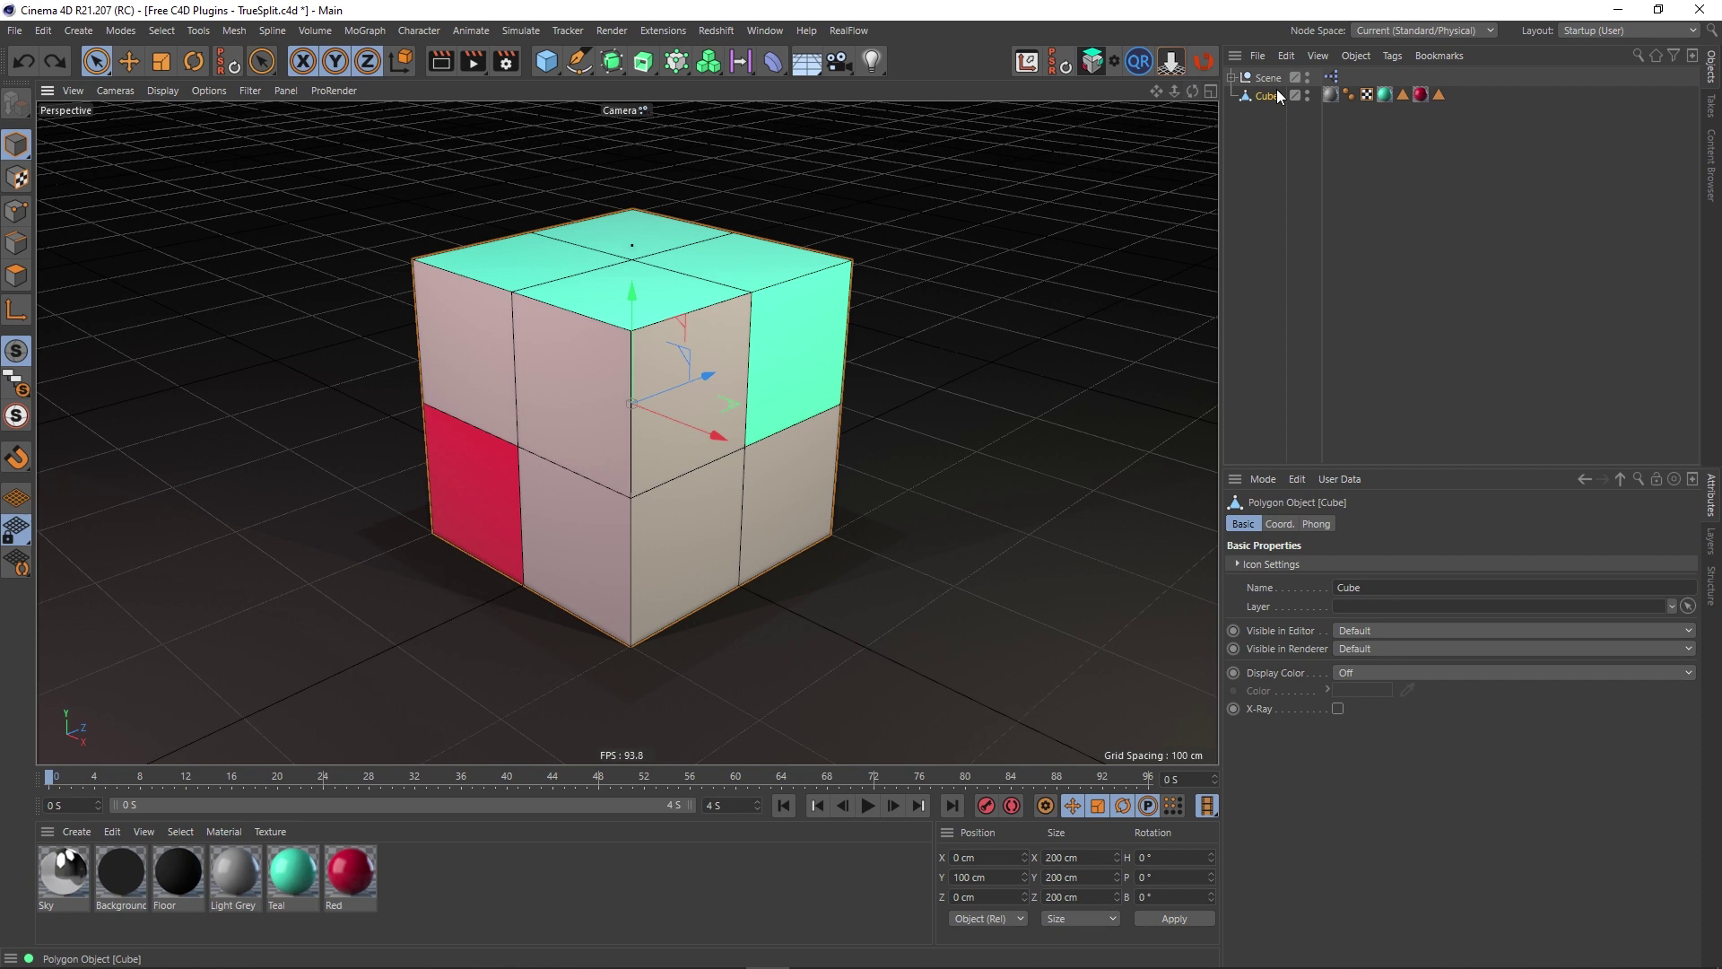
{"action": "left_click", "coordinate": [1094, 63]}
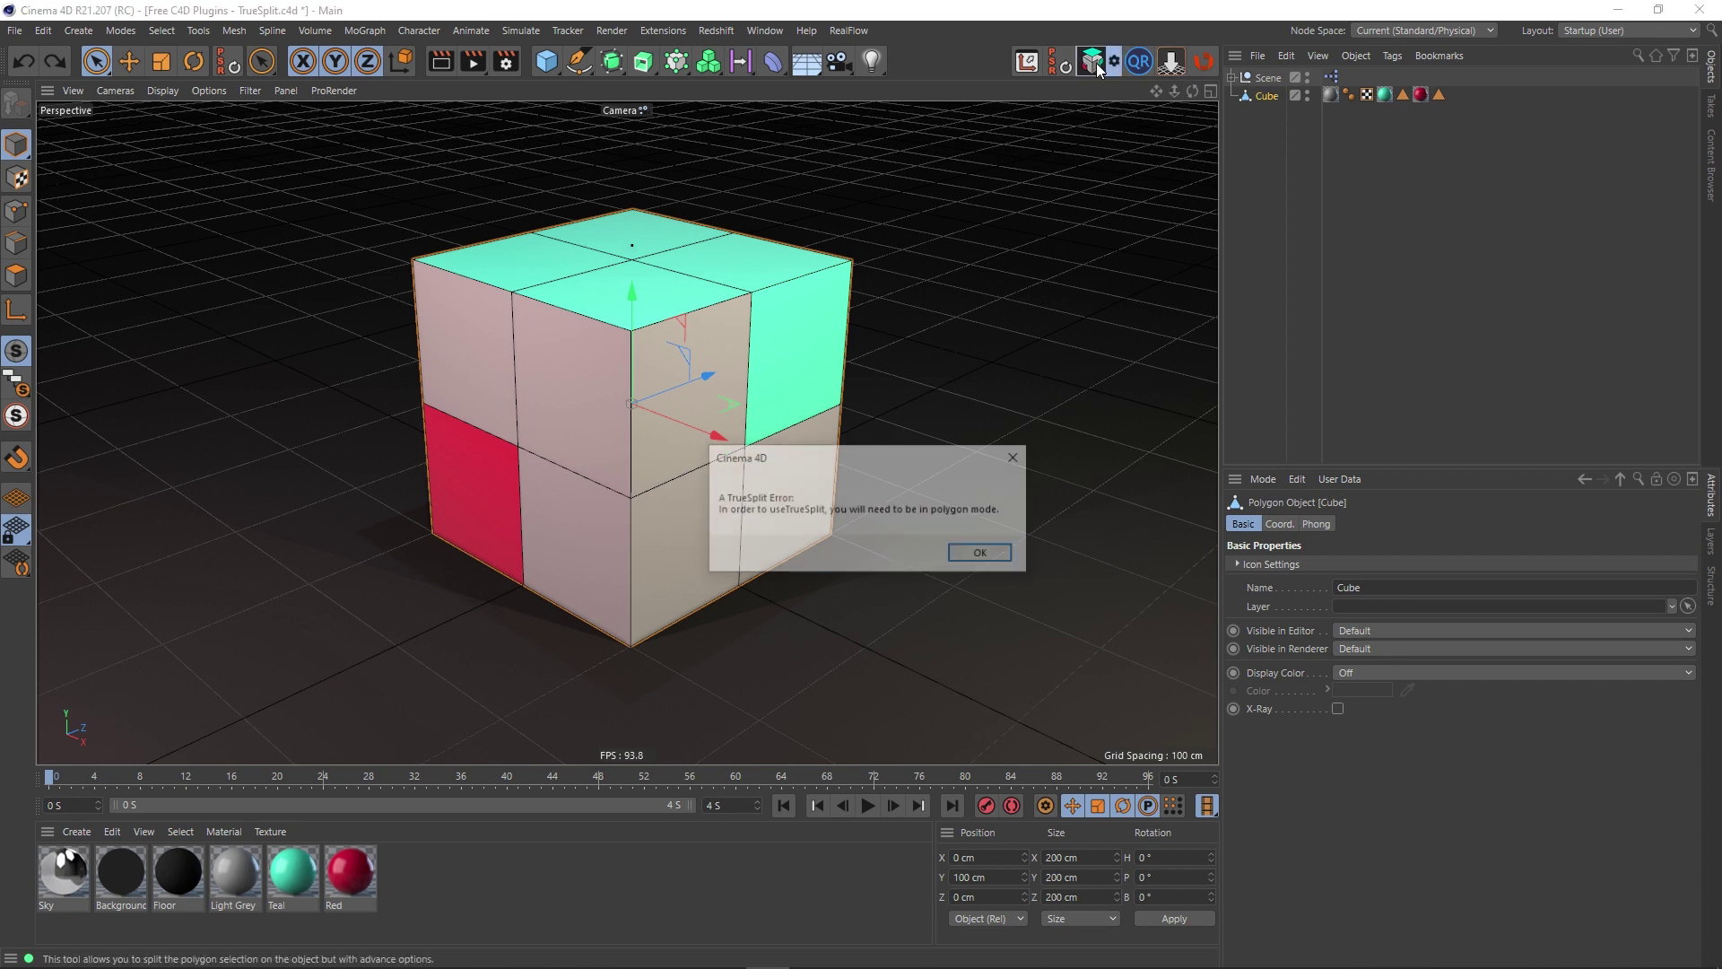
{"action": "left_click", "coordinate": [982, 554]}
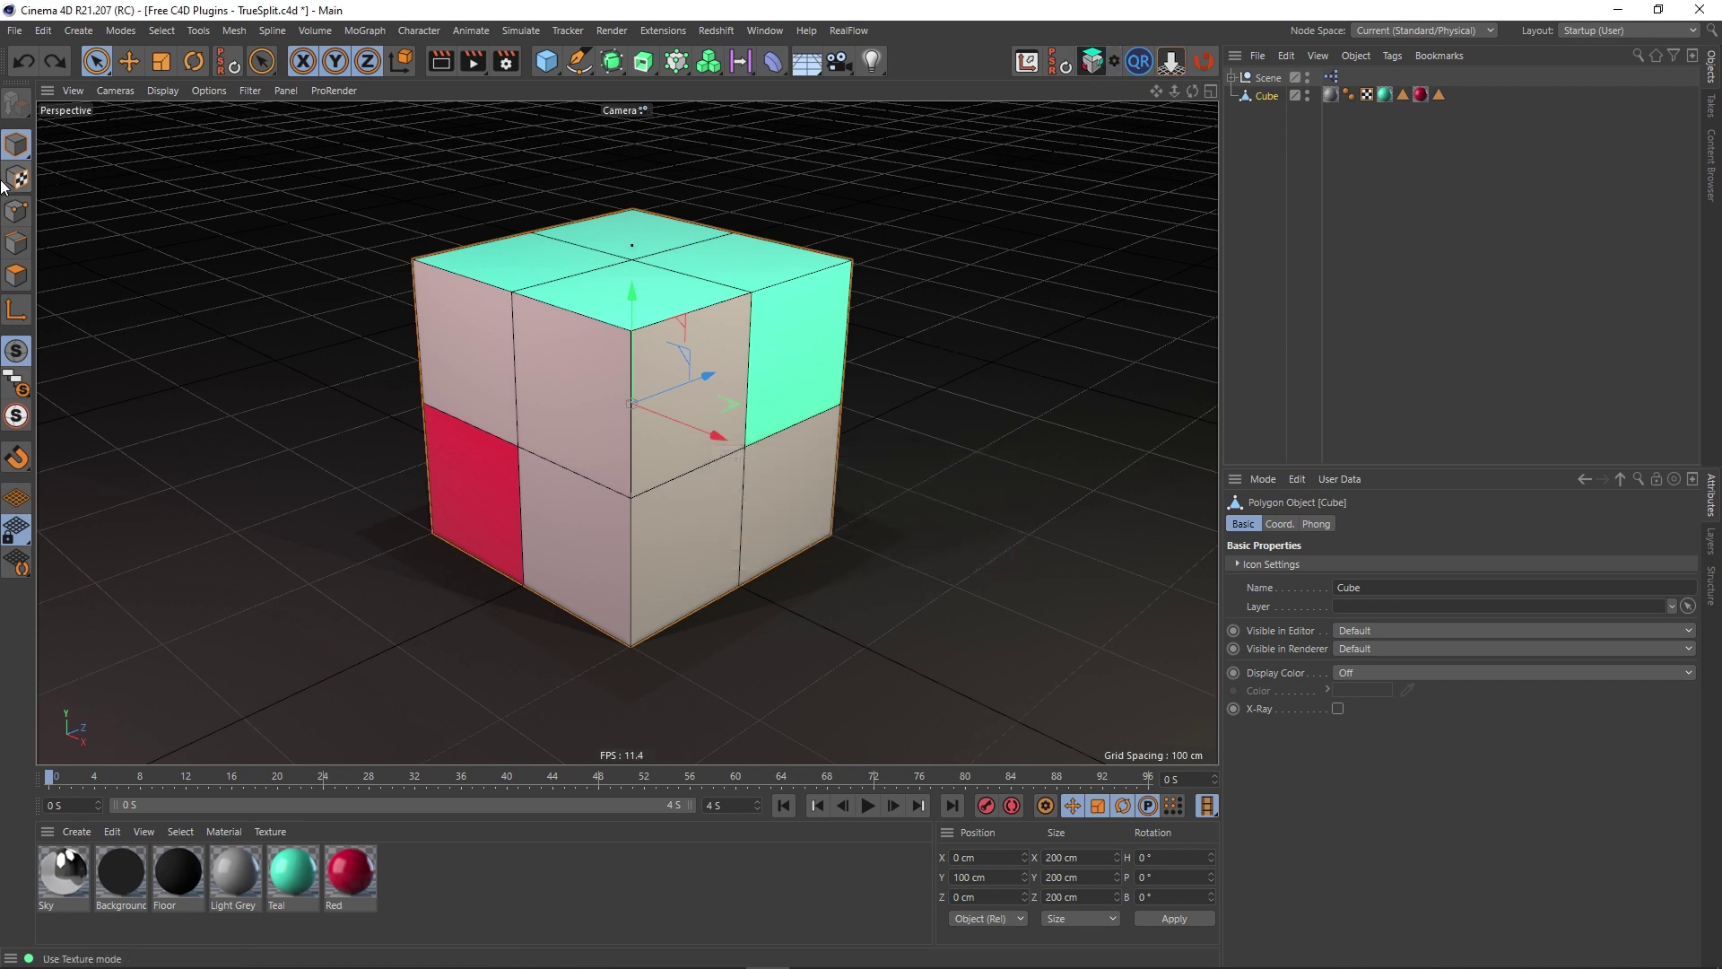
{"action": "left_click", "coordinate": [16, 275]}
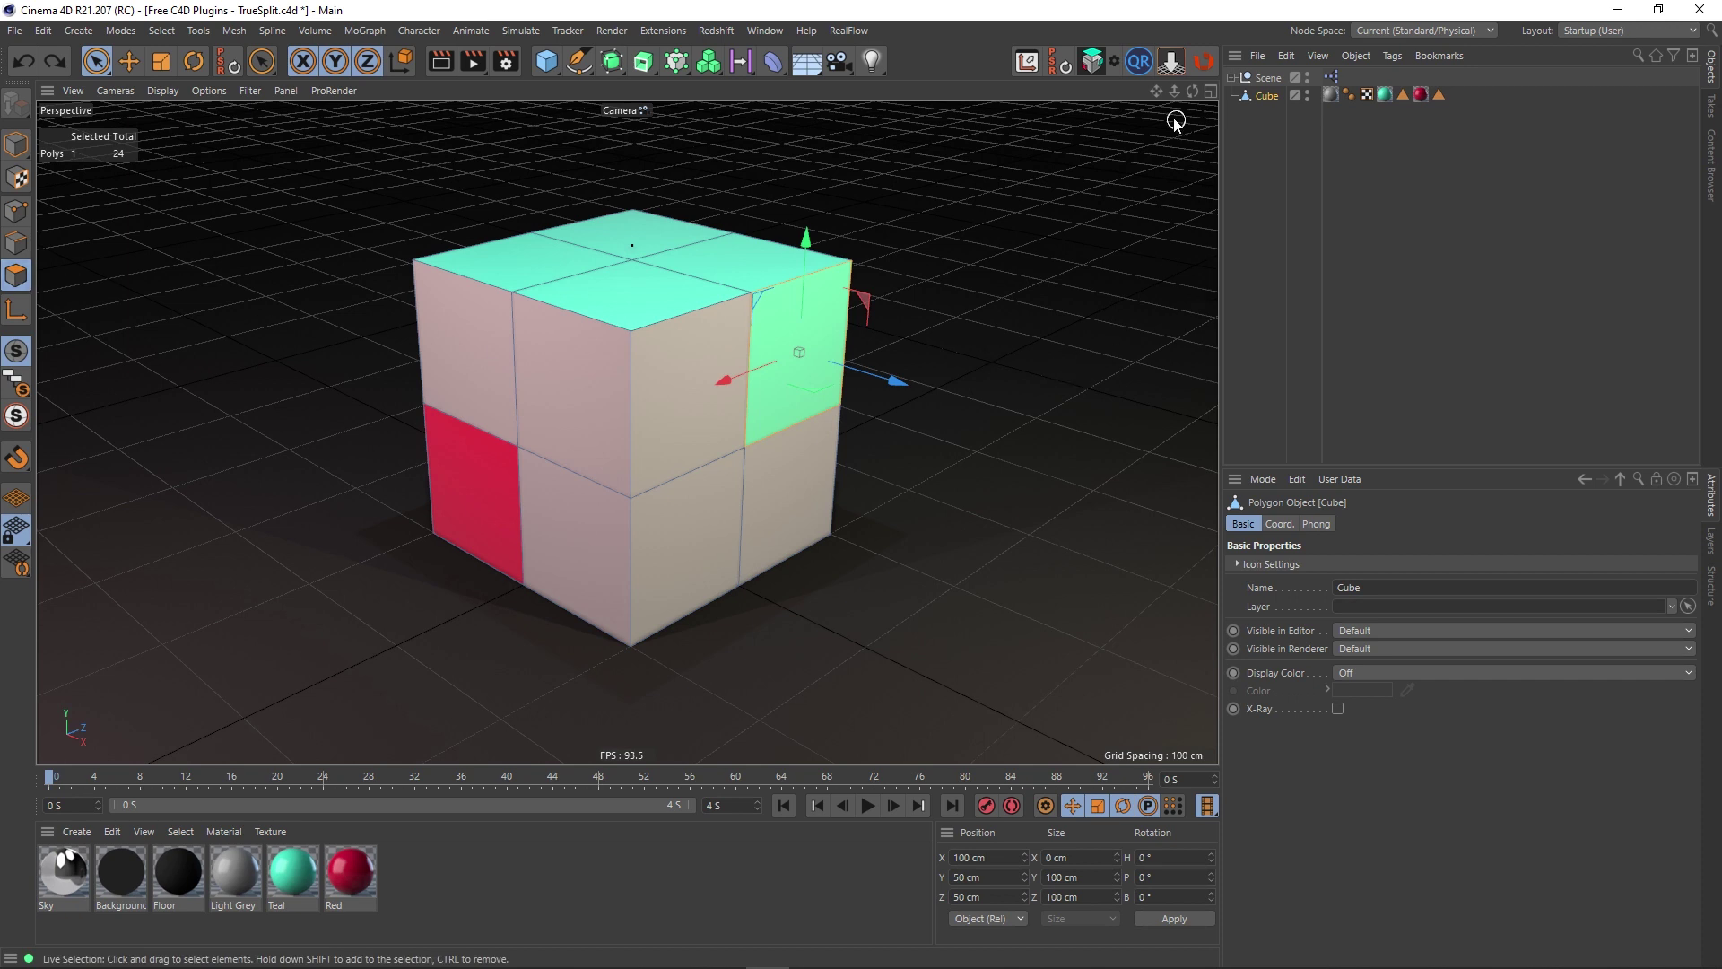
{"action": "left_click", "coordinate": [1093, 61]}
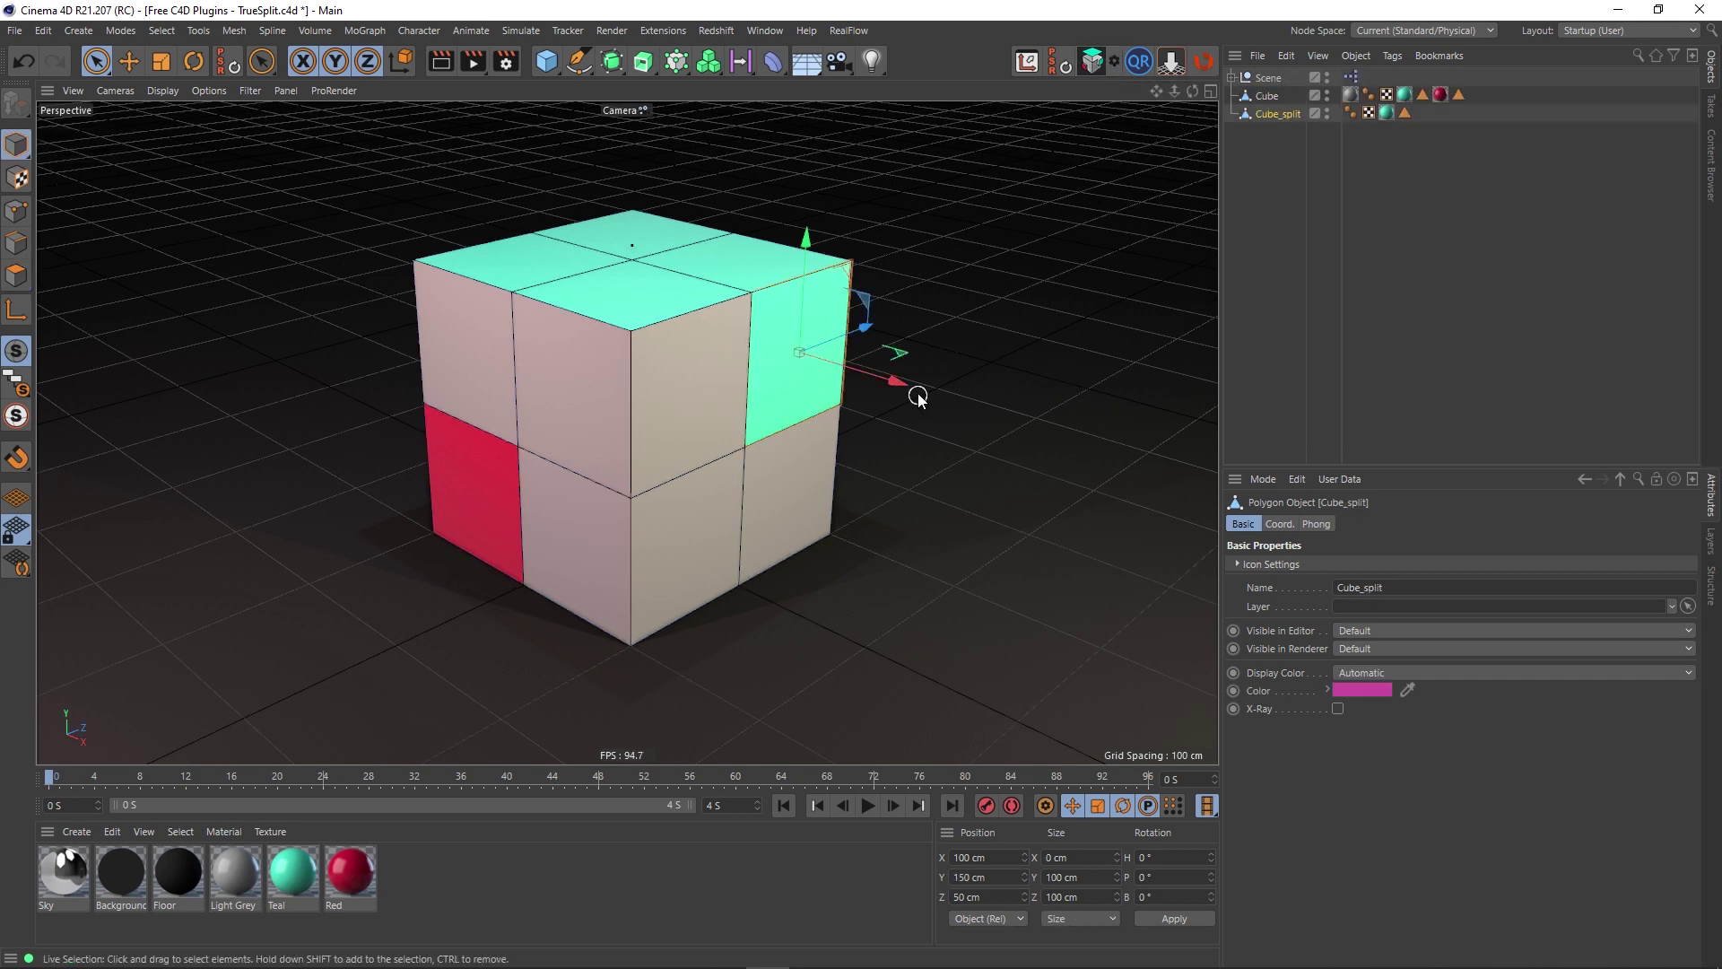
{"action": "left_click_drag", "start_coordinate": [891, 385], "coordinate": [1033, 436]}
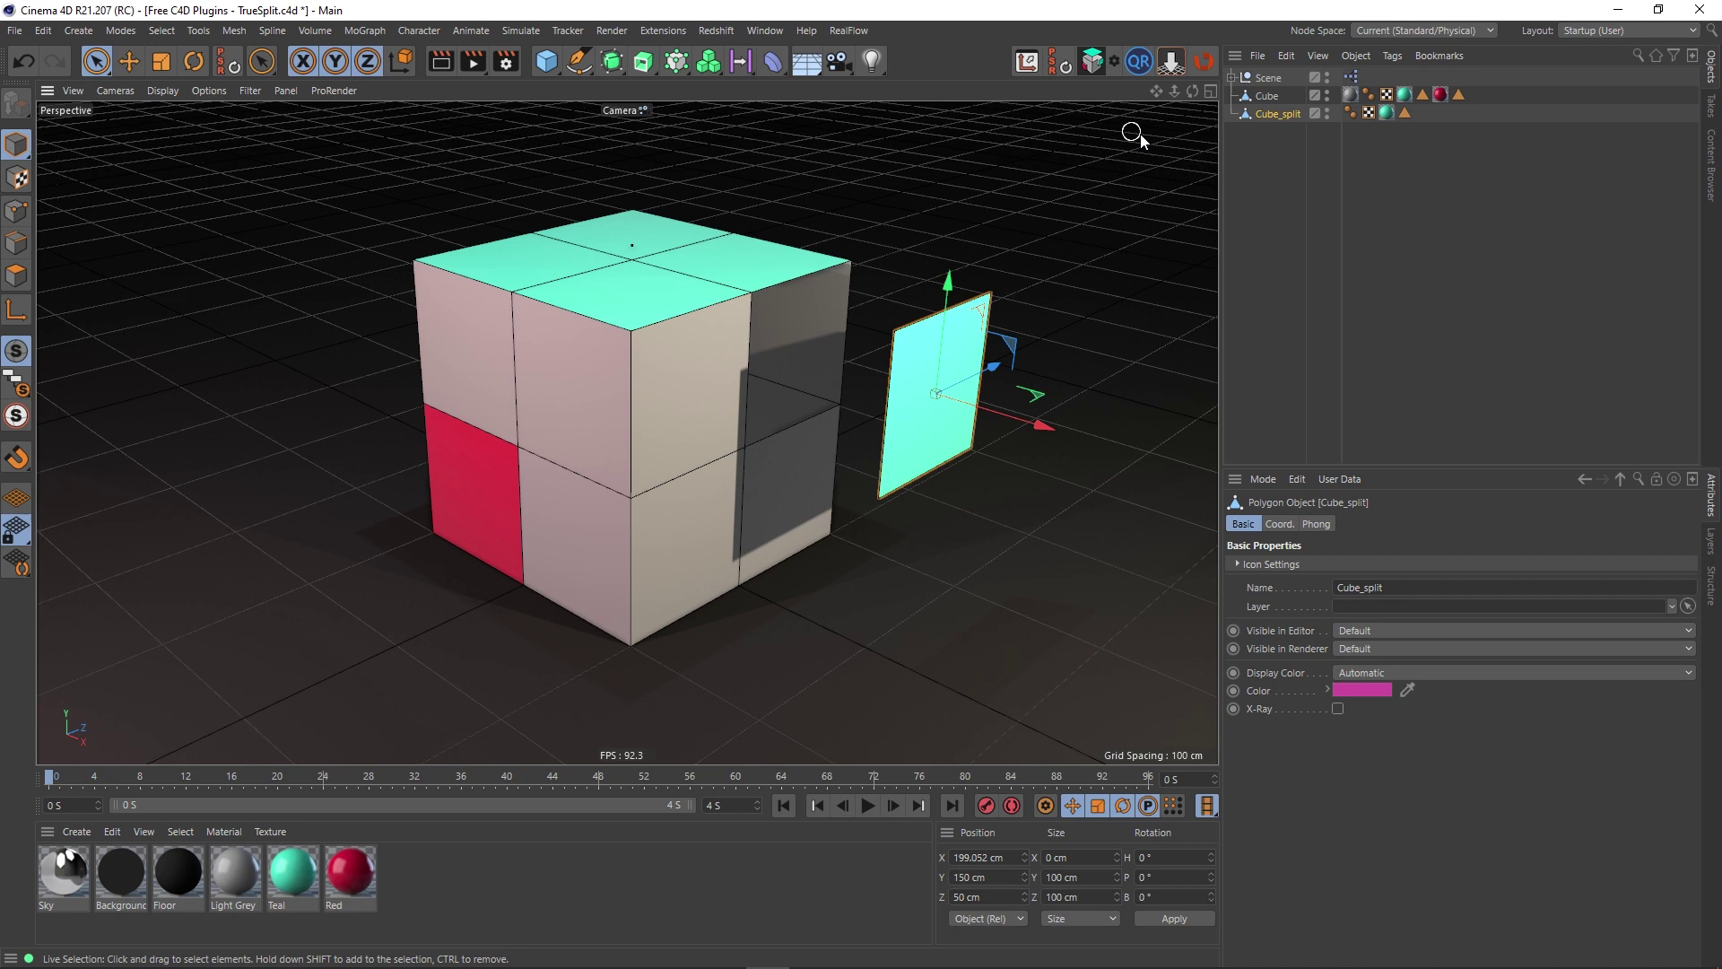
{"action": "left_click", "coordinate": [1268, 95]}
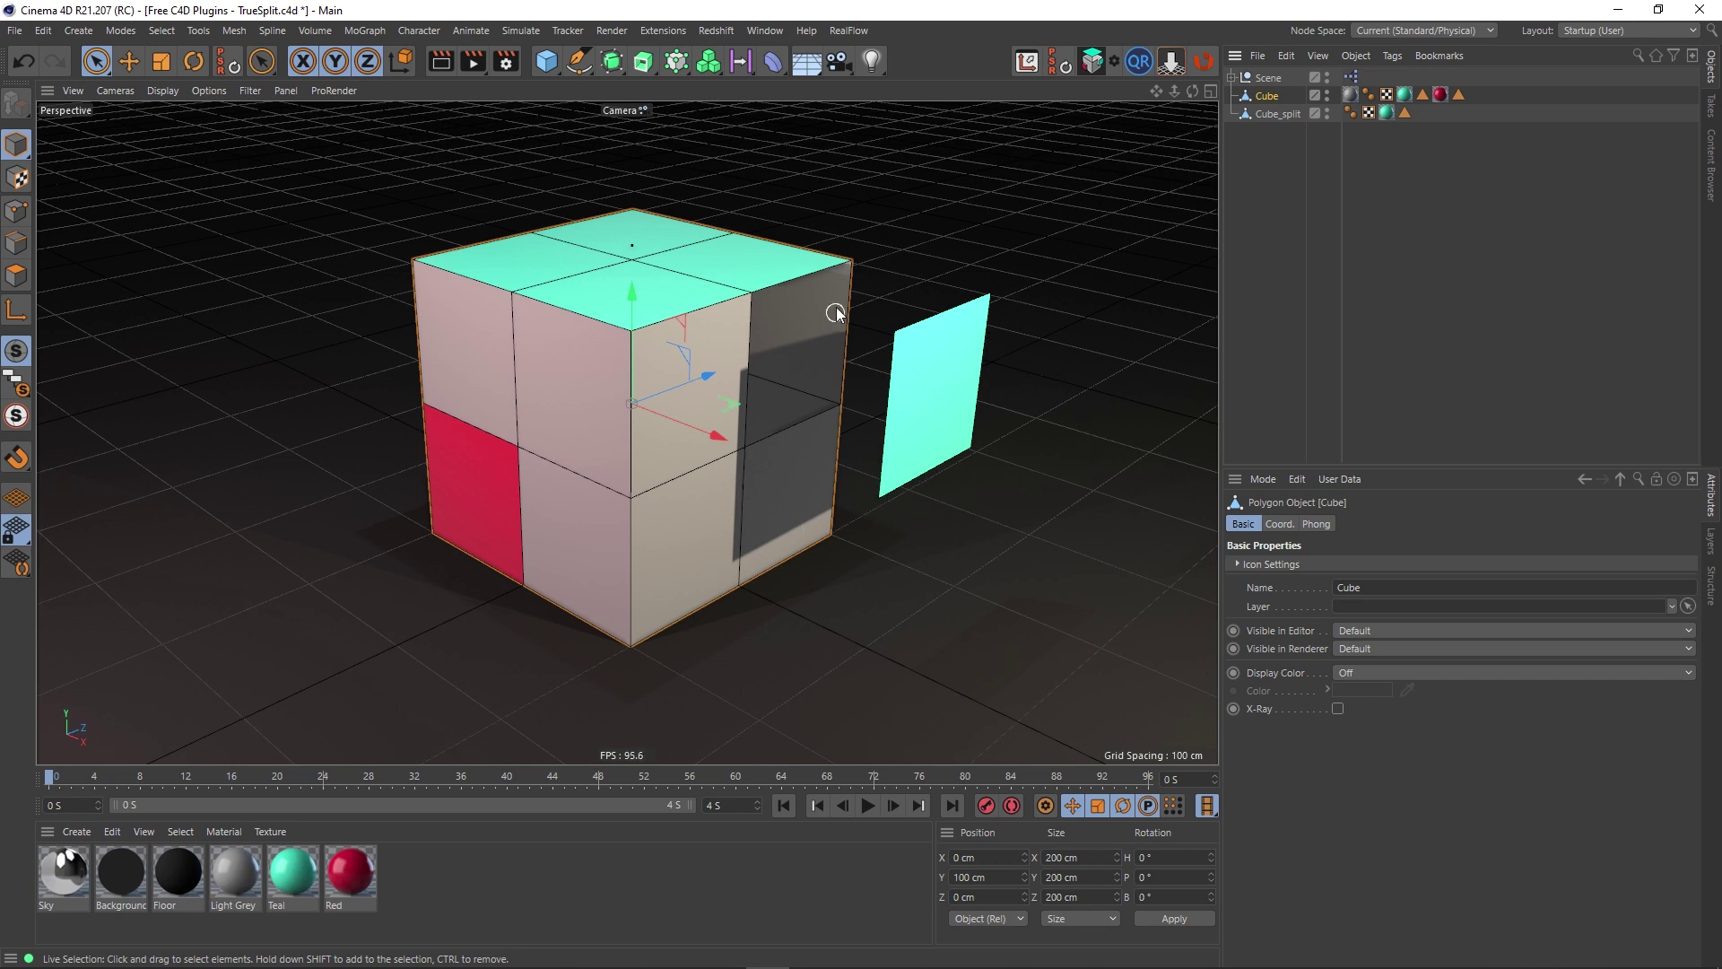
Step: Open the TrueSplit gear dropdown to show its options menu
{"action": "left_click", "coordinate": [1113, 72]}
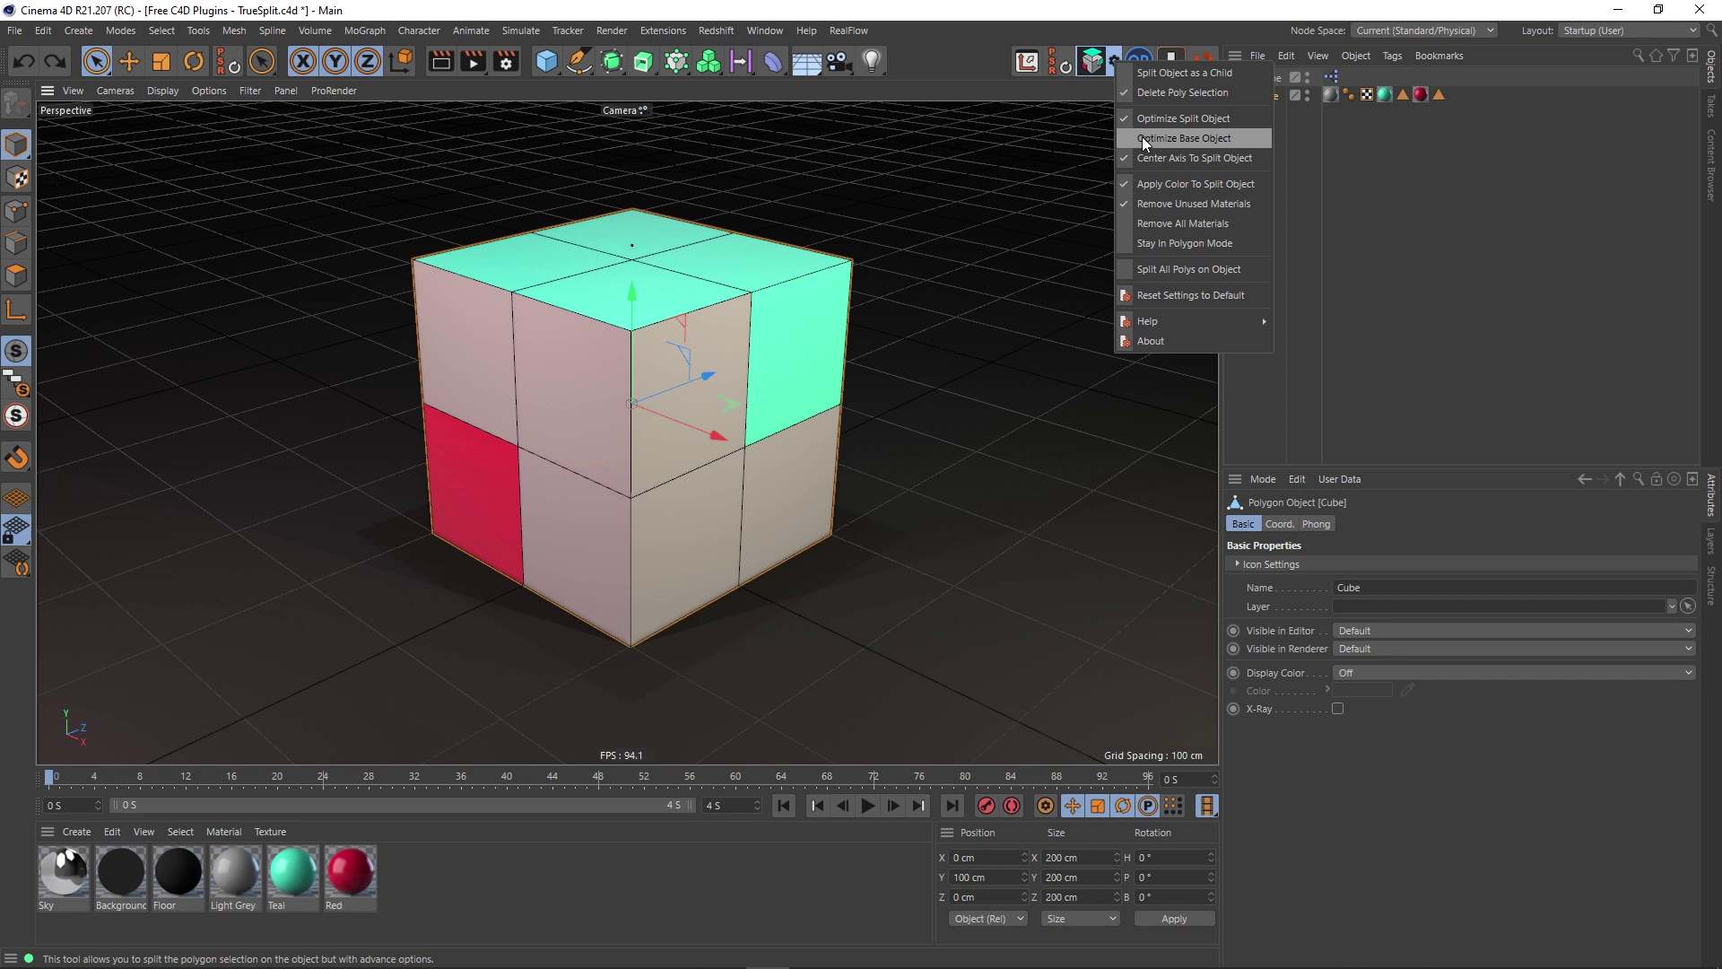
{"action": "left_click", "coordinate": [547, 67]}
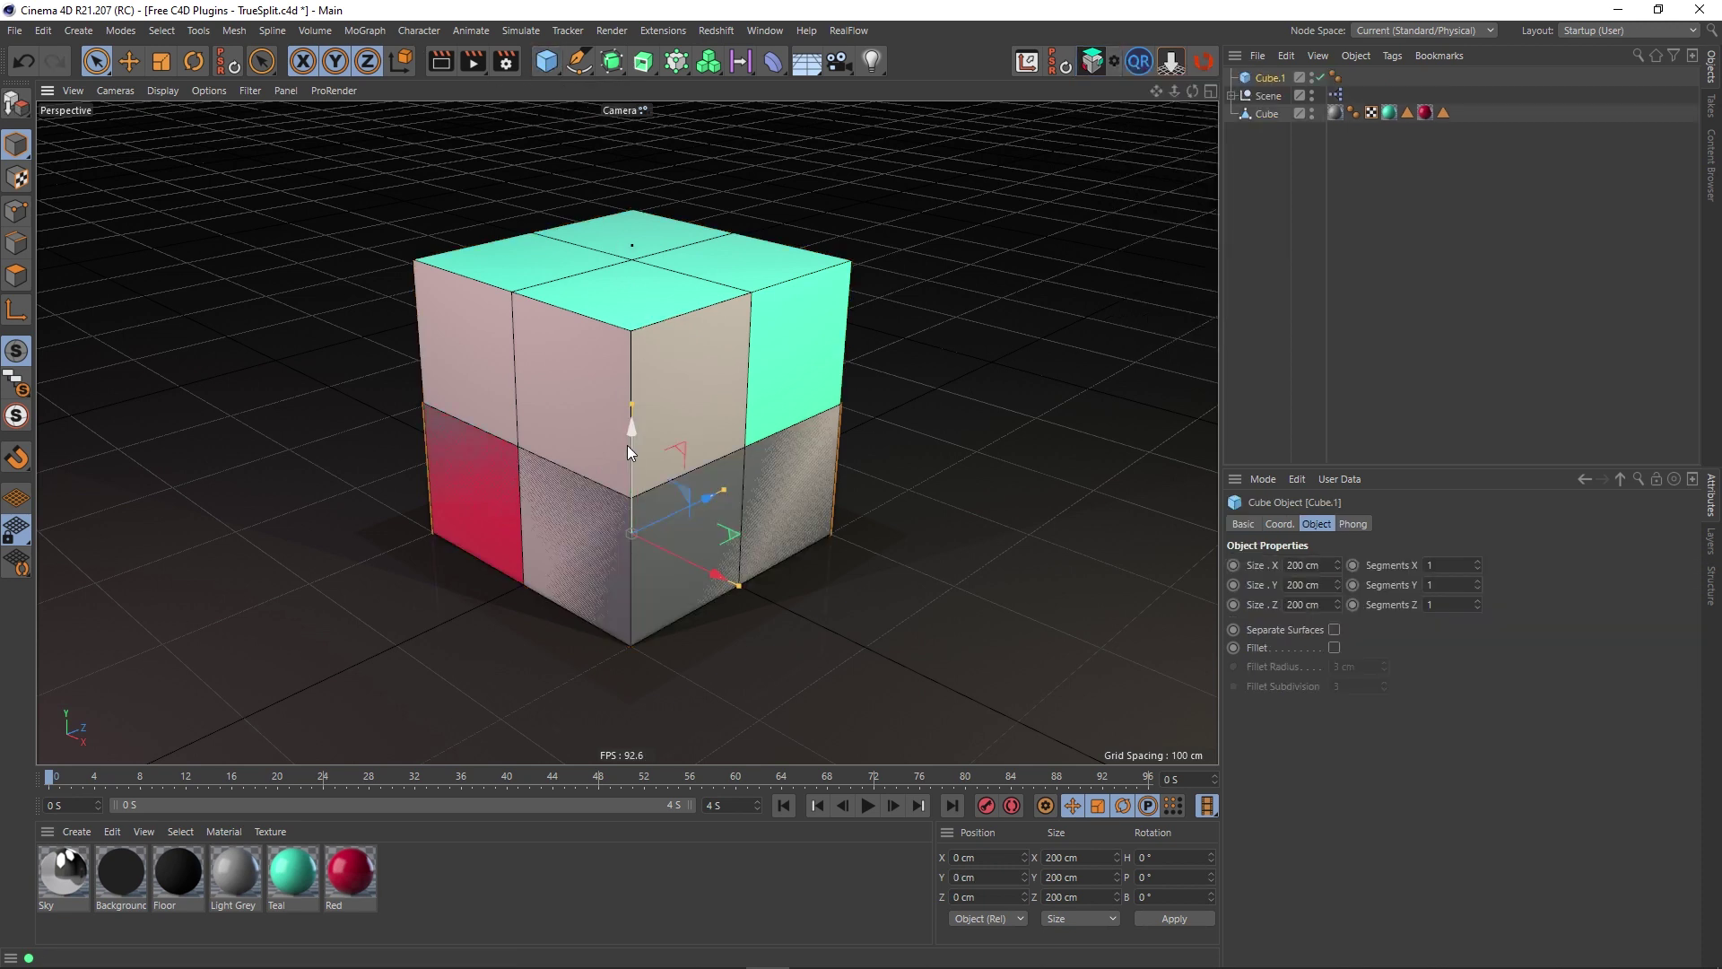
{"action": "left_click_drag", "start_coordinate": [632, 439], "coordinate": [635, 219]}
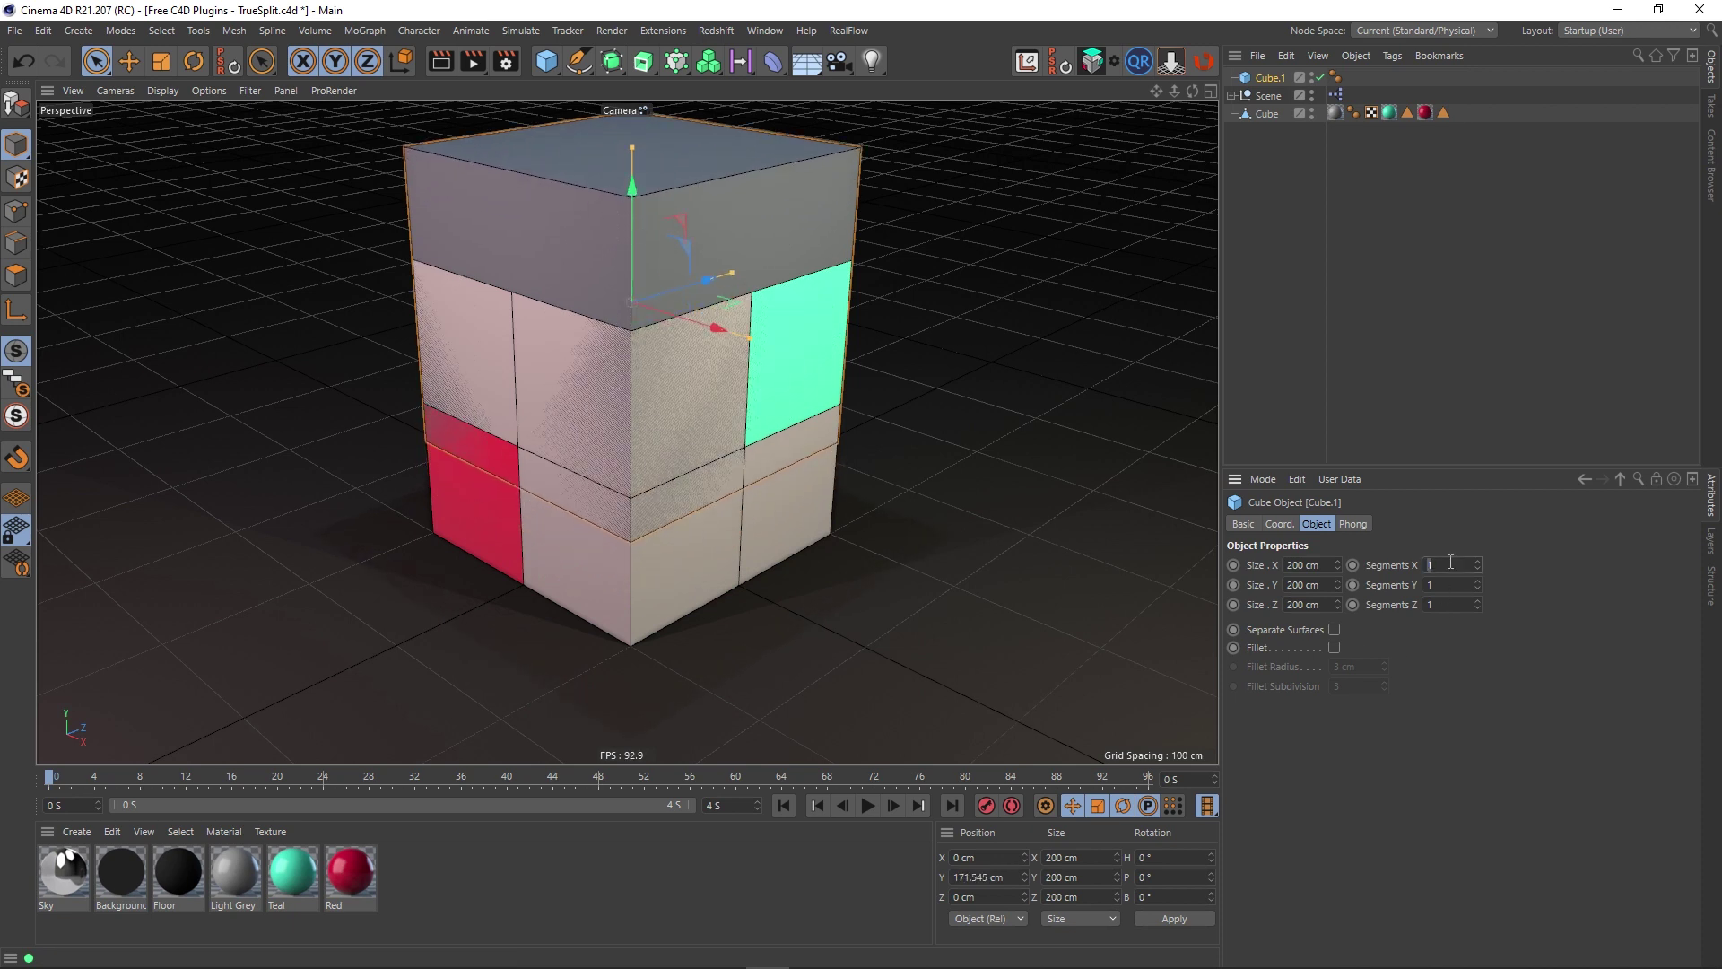
{"action": "type", "text": "10"}
{"action": "key", "text": "Tab"}
{"action": "type", "text": "10"}
{"action": "key", "text": "Tab"}
{"action": "type", "text": "10"}
{"action": "key", "text": "Tab"}
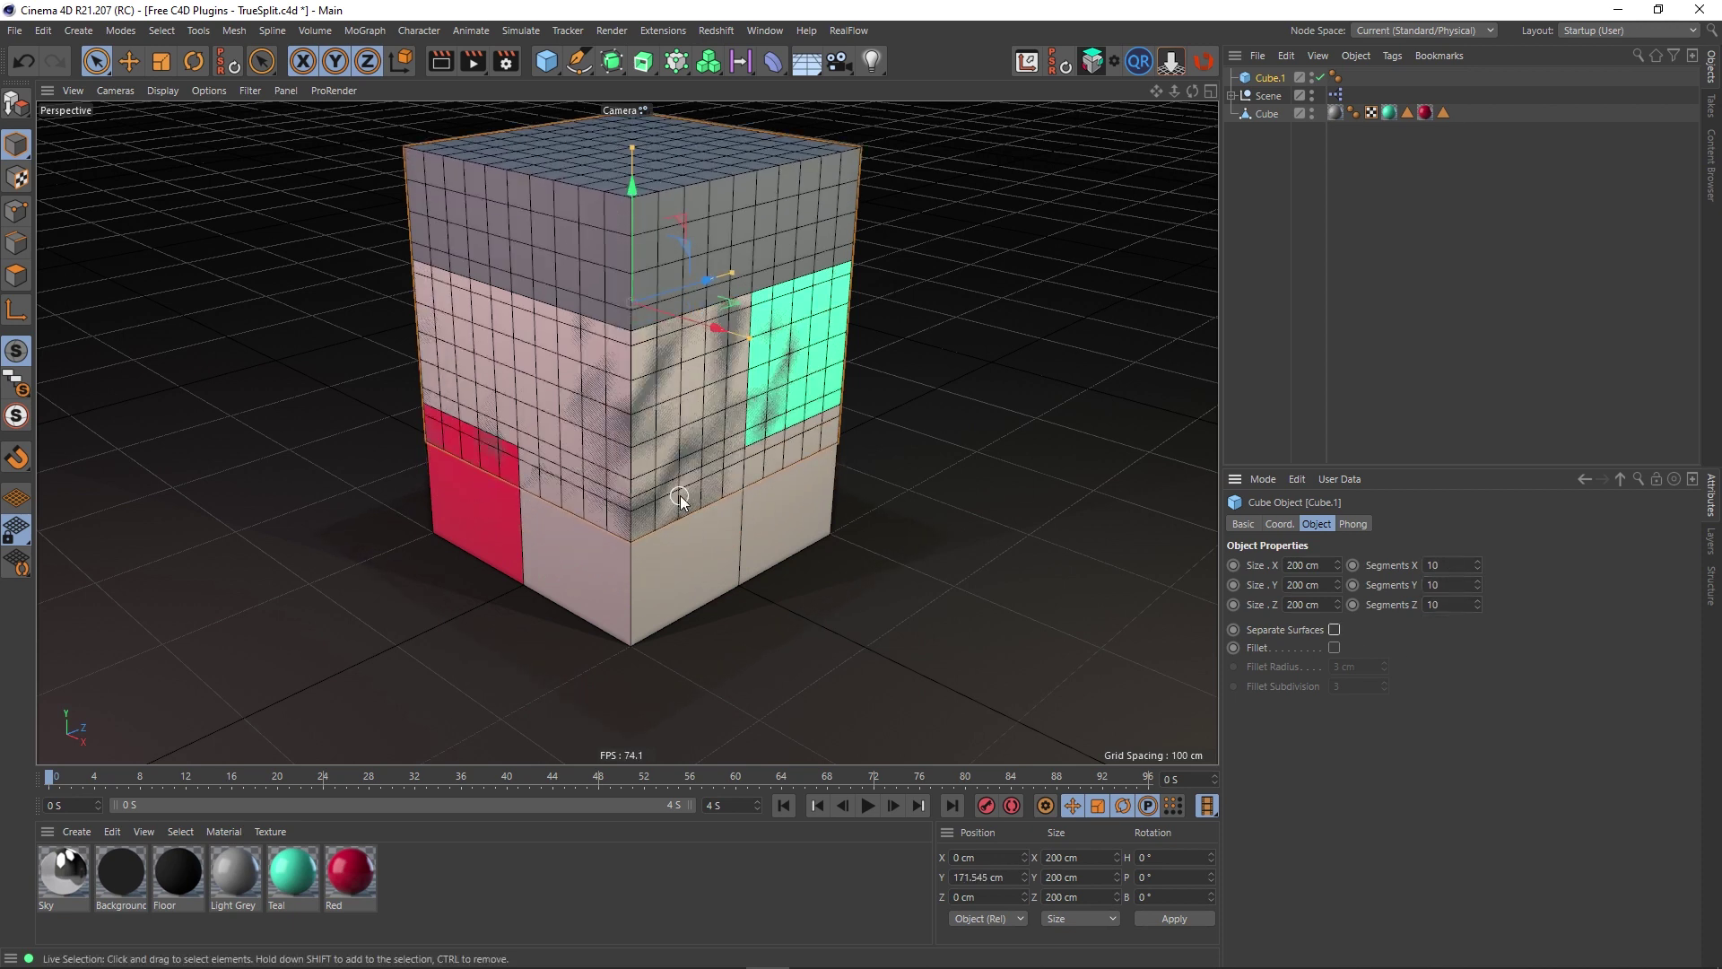
{"action": "left_click_drag", "start_coordinate": [714, 334], "coordinate": [895, 406]}
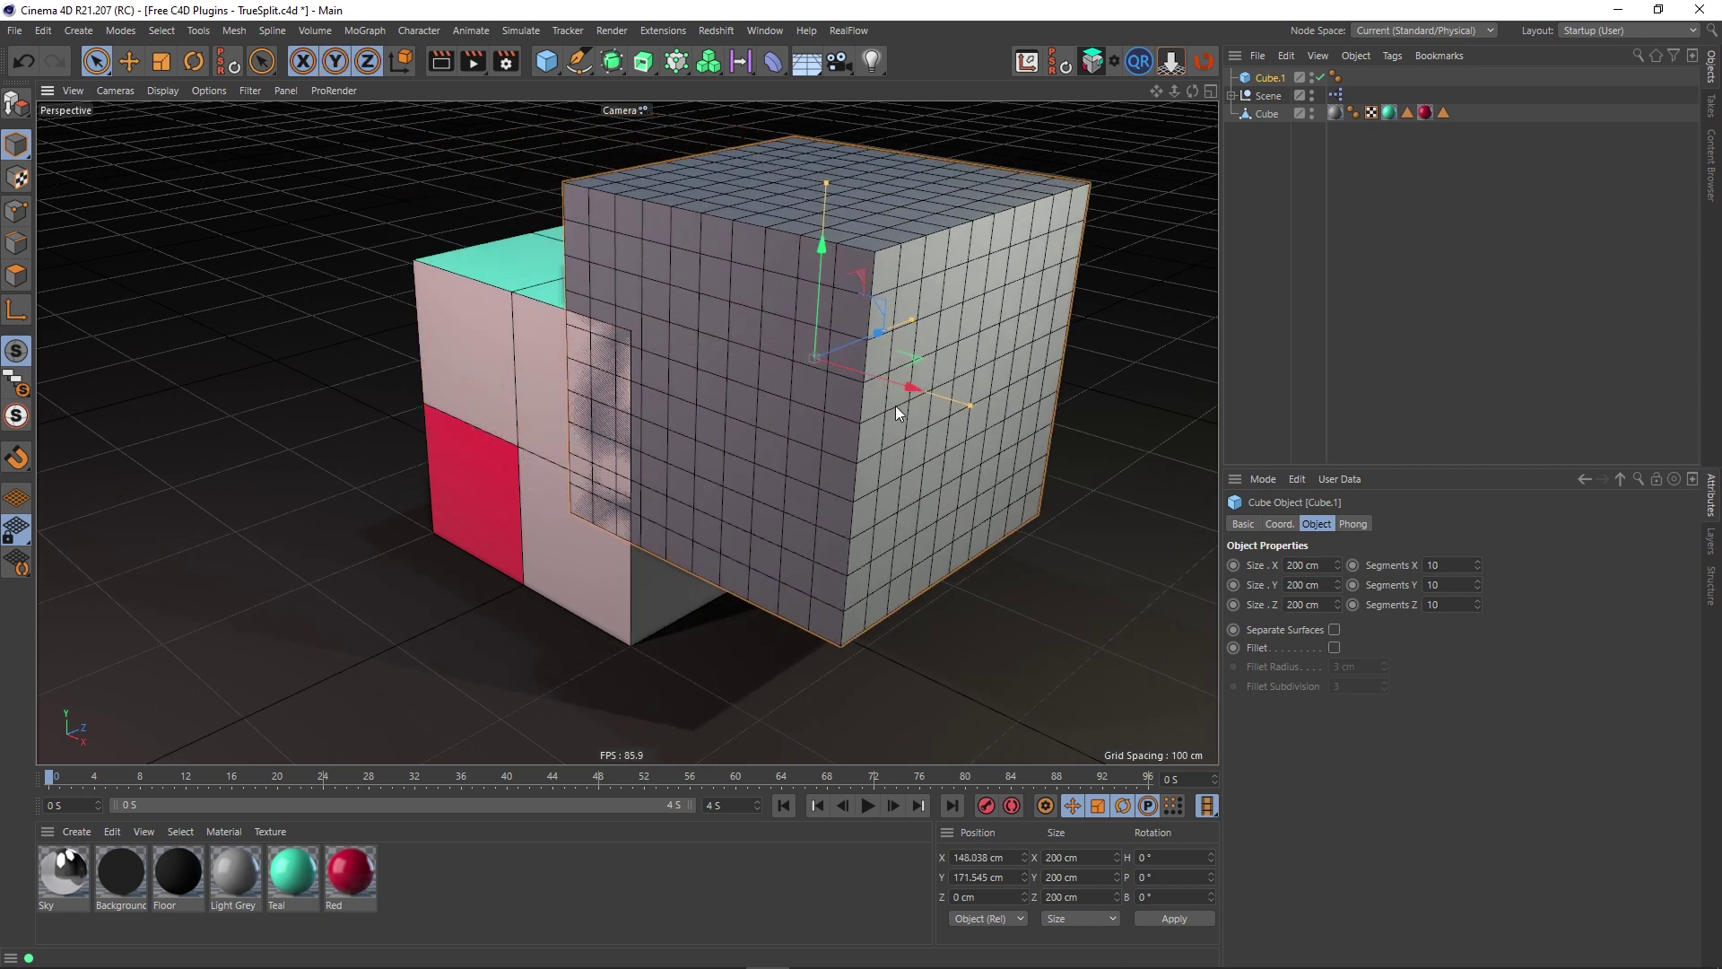
{"action": "left_click_drag", "start_coordinate": [852, 336], "coordinate": [818, 374]}
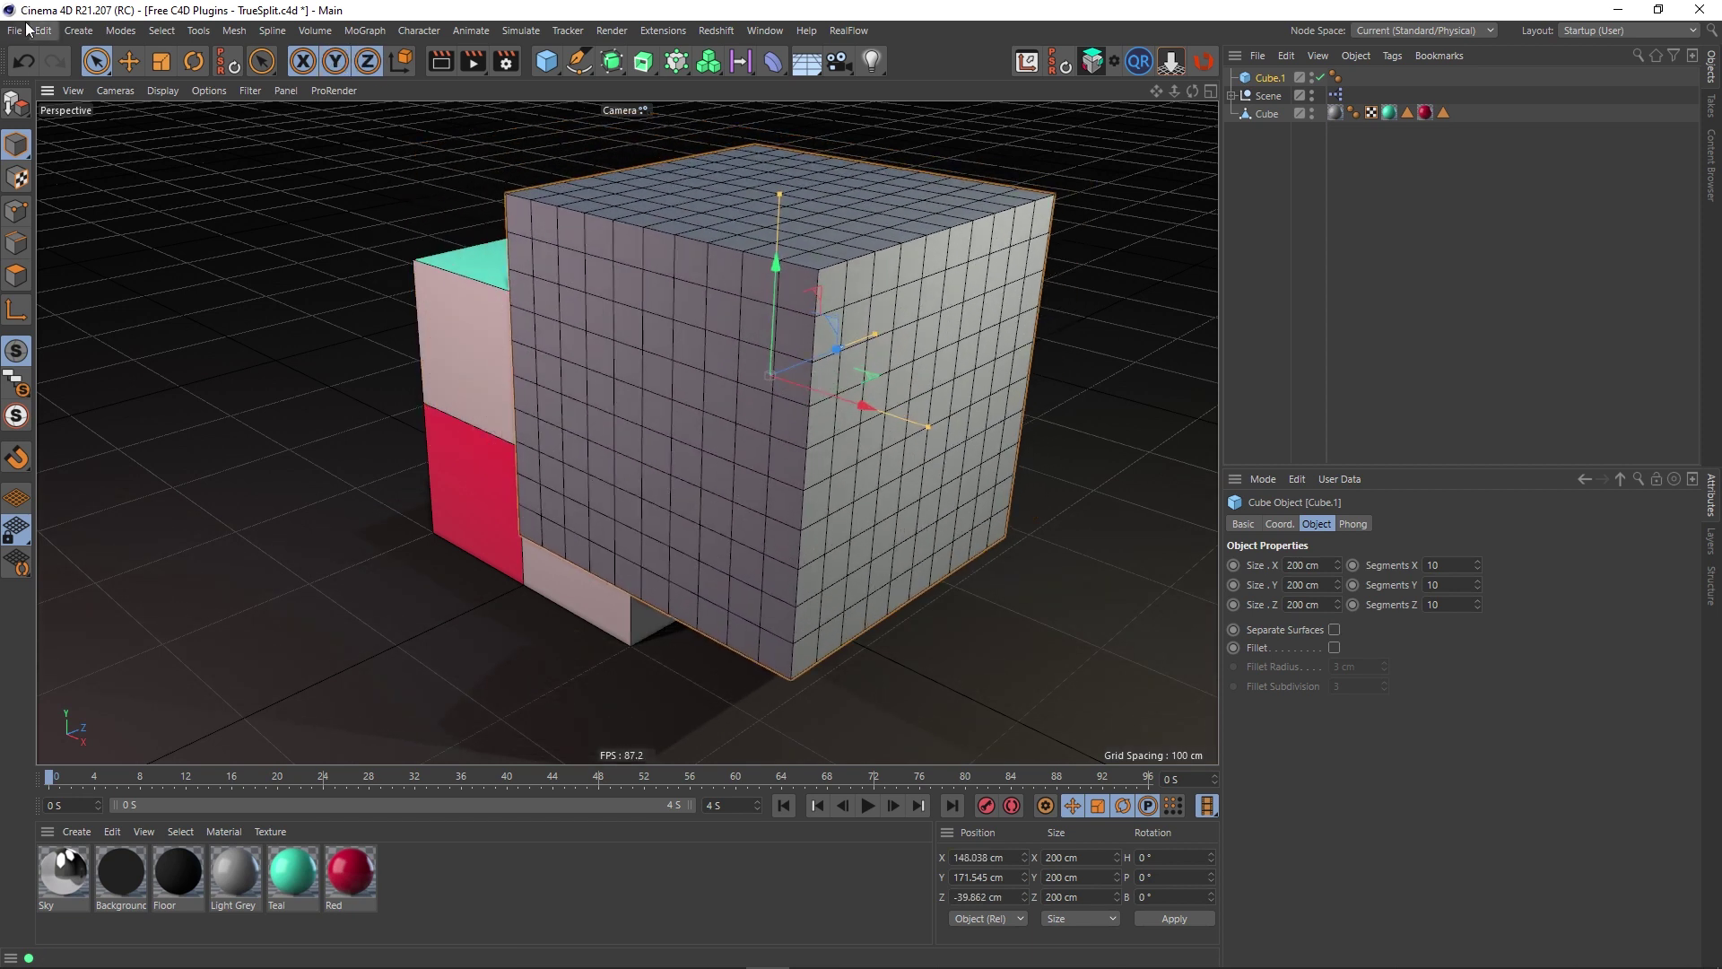
{"action": "left_click", "coordinate": [16, 104]}
{"action": "left_click", "coordinate": [16, 275]}
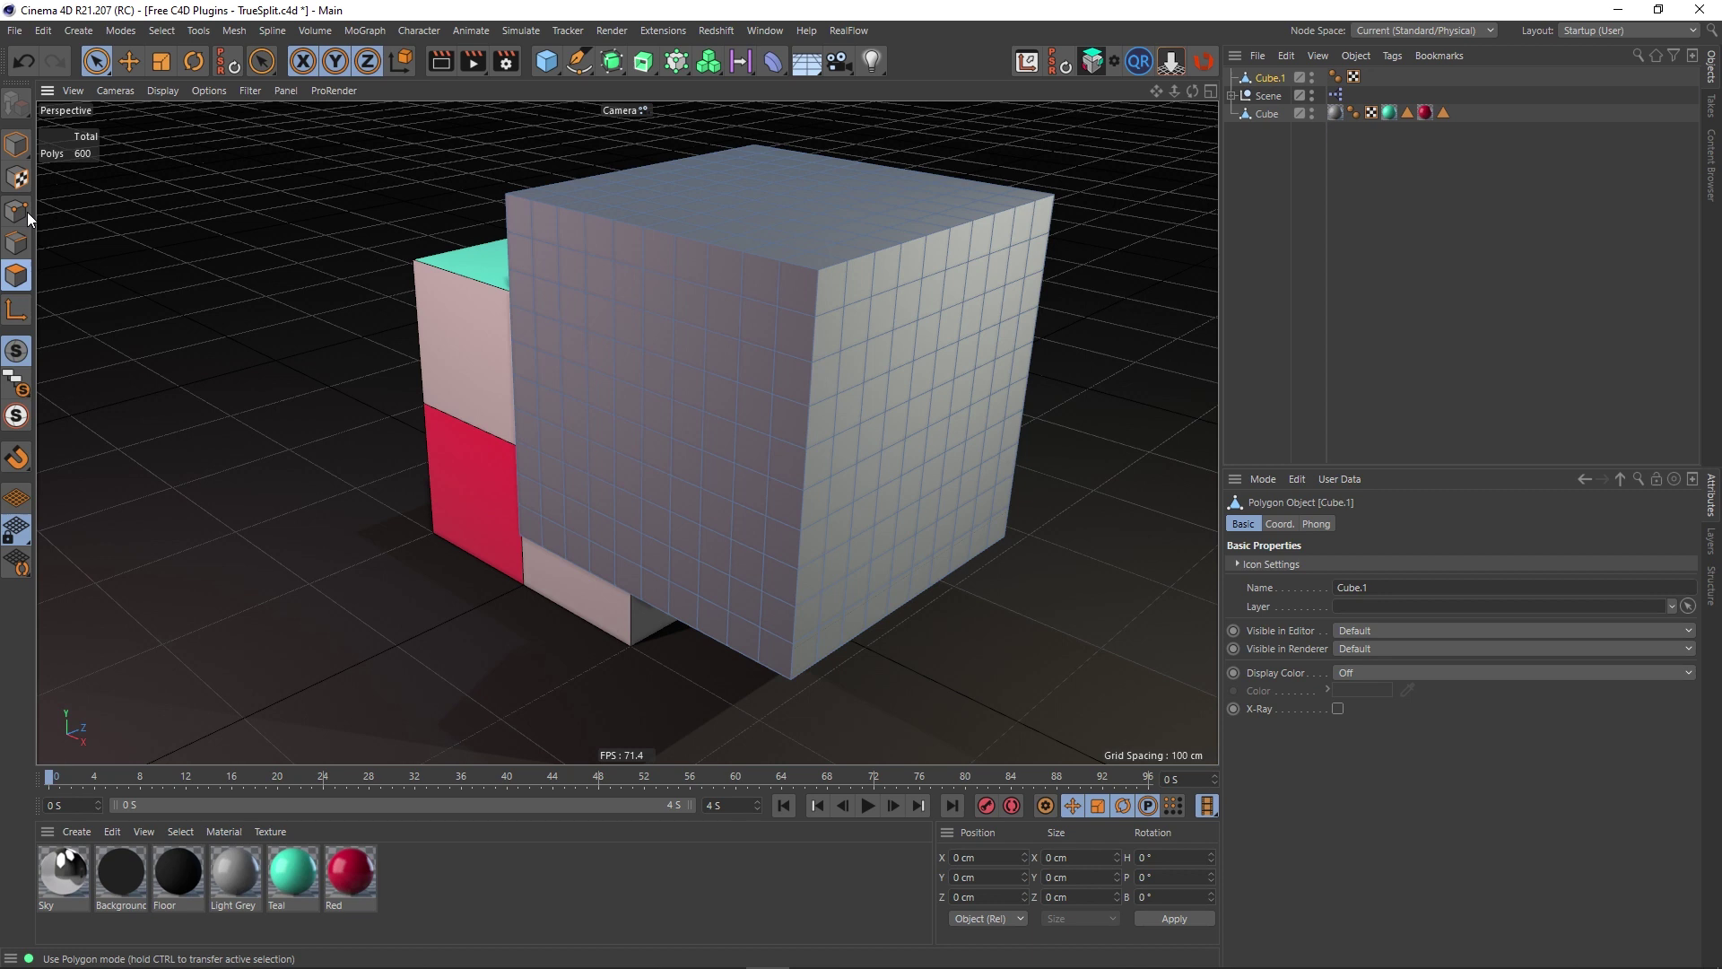
{"action": "left_click_drag", "start_coordinate": [96, 61], "coordinate": [155, 78]}
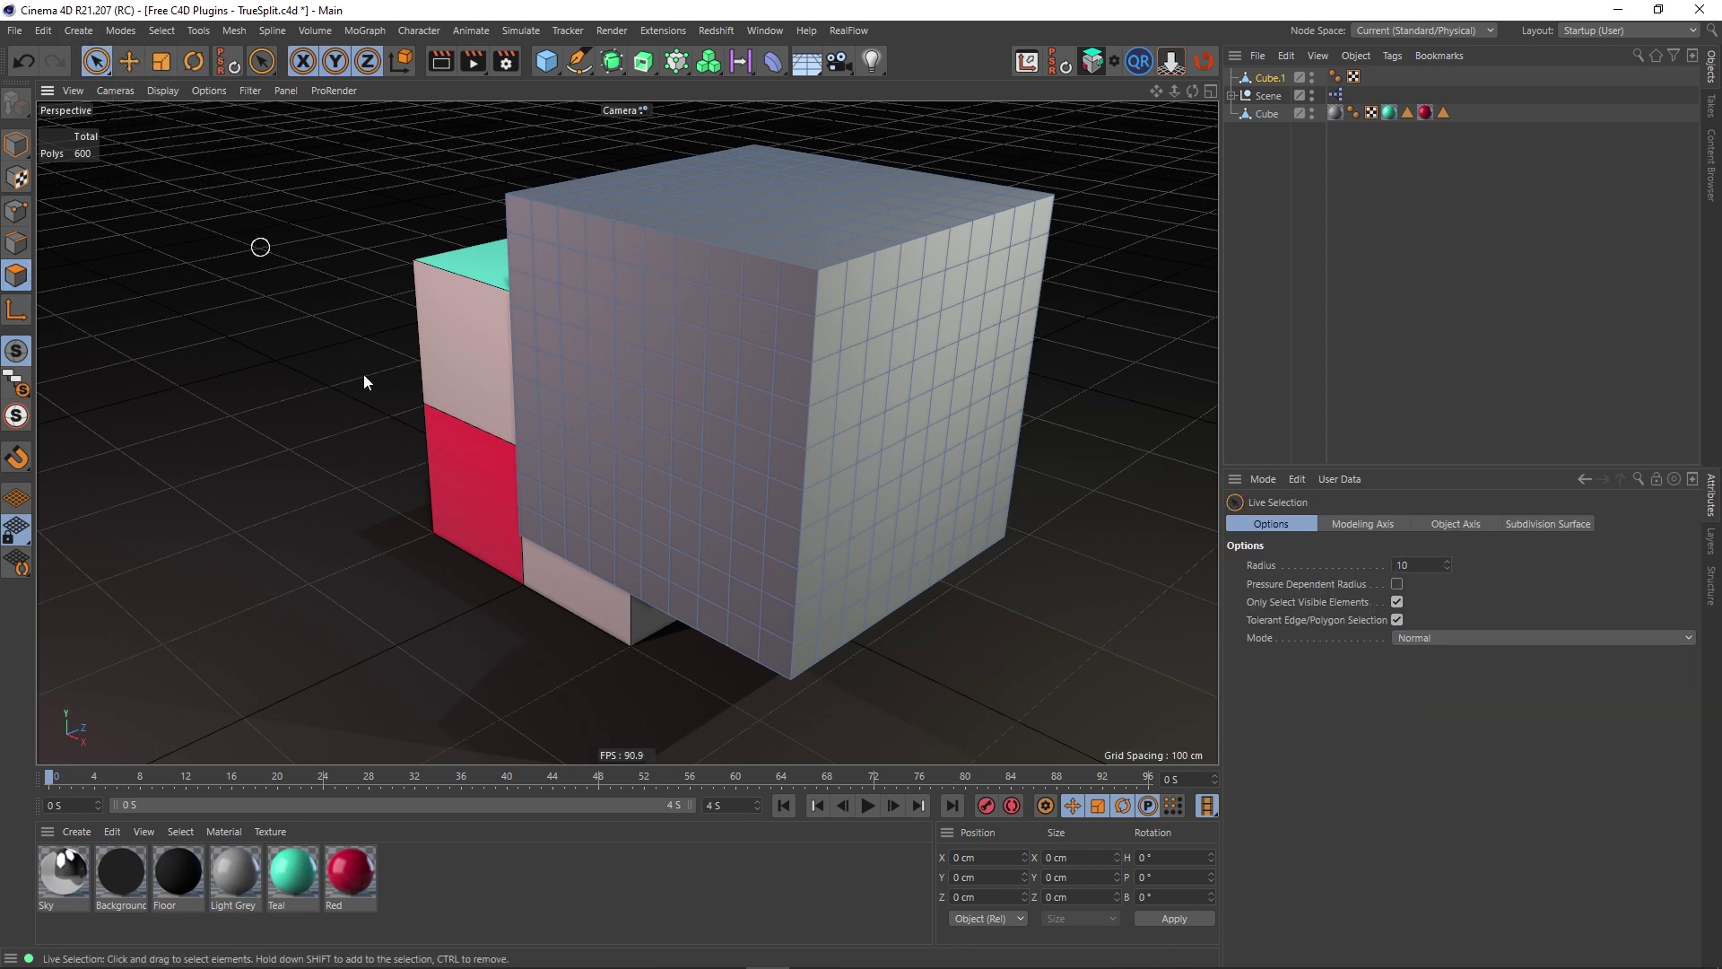
{"action": "middle_click_drag", "start_coordinate": [536, 374], "coordinate": [574, 374]}
{"action": "mouse_move", "coordinate": [669, 423]}
{"action": "left_mouse_down"}
{"action": "mouse_move", "coordinate": [811, 425]}
{"action": "mouse_move", "coordinate": [817, 449]}
{"action": "mouse_move", "coordinate": [773, 484]}
{"action": "mouse_move", "coordinate": [864, 524]}
{"action": "mouse_move", "coordinate": [886, 494]}
{"action": "mouse_move", "coordinate": [865, 427]}
{"action": "mouse_move", "coordinate": [818, 427]}
{"action": "mouse_move", "coordinate": [774, 463]}
{"action": "left_mouse_up"}
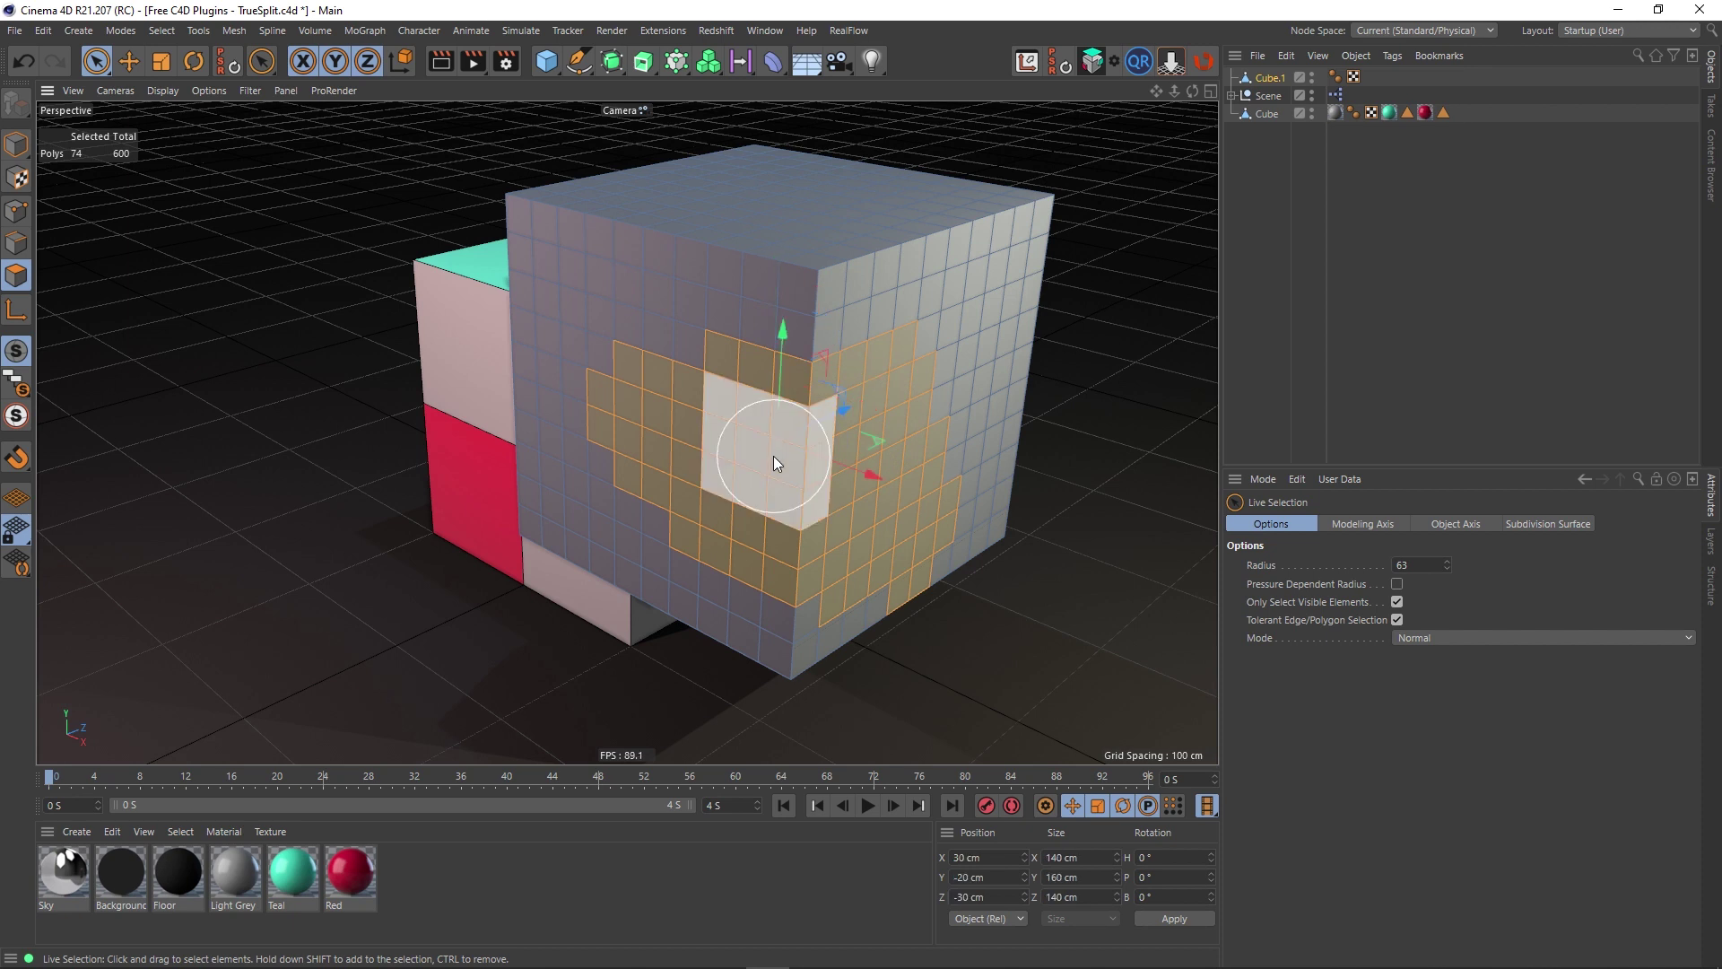
{"action": "key", "text": "Delete"}
{"action": "left_click", "coordinate": [16, 213]}
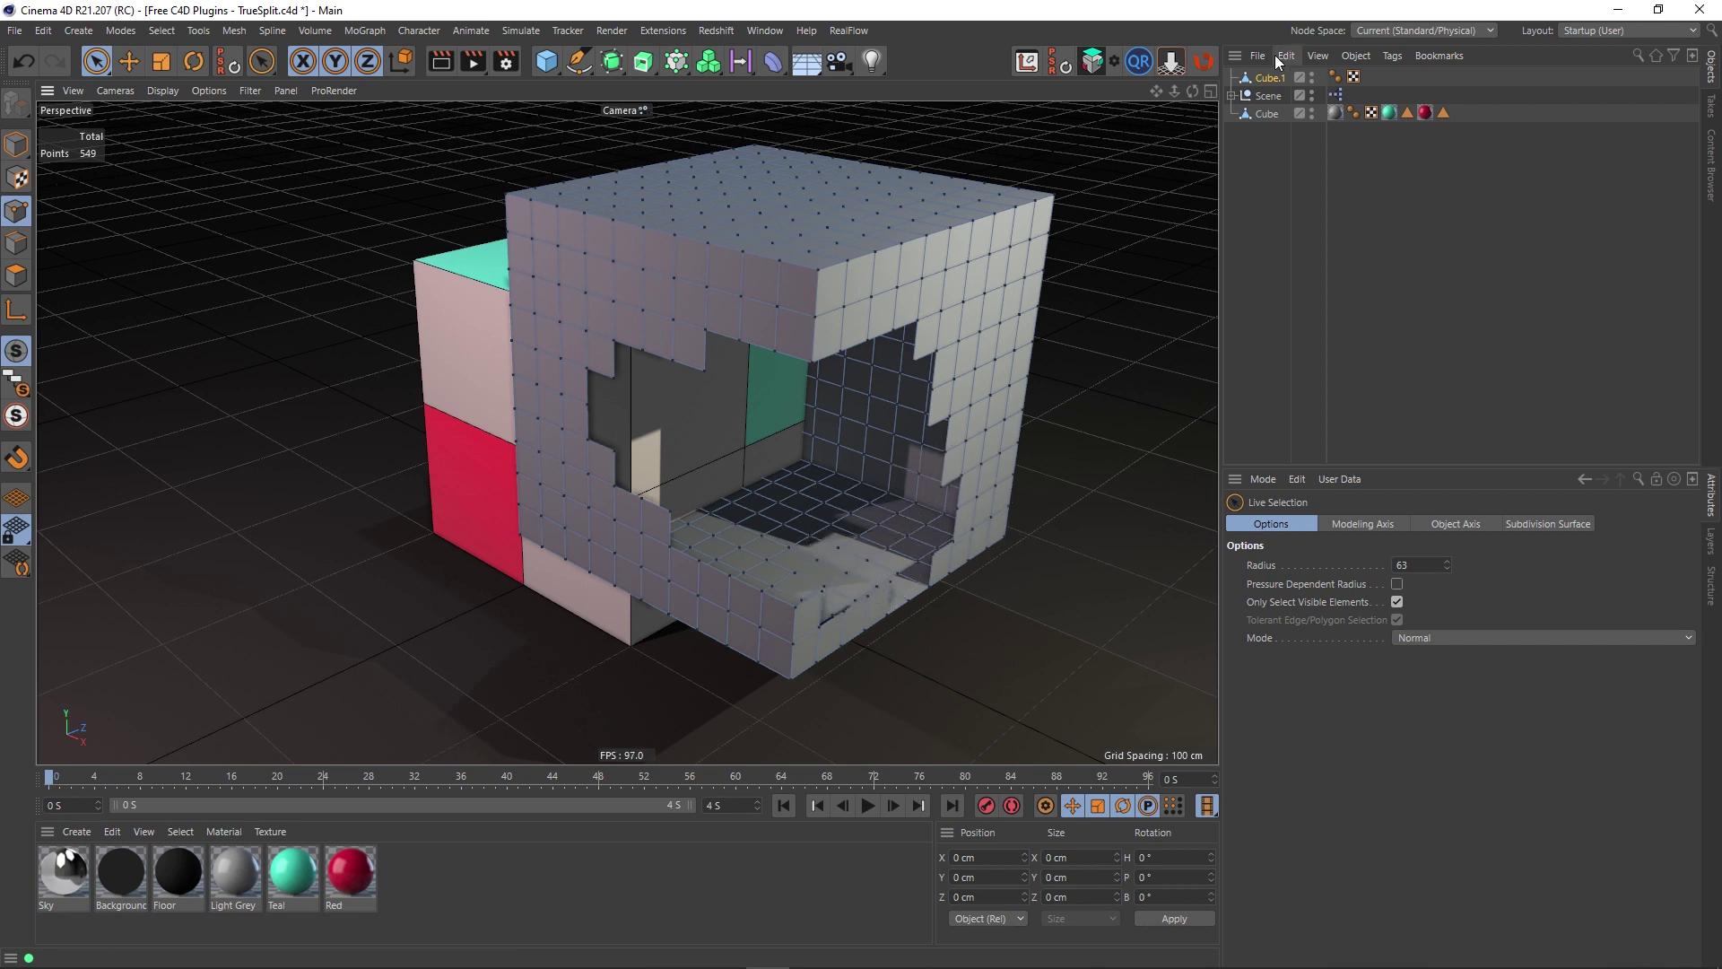
{"action": "left_click", "coordinate": [1267, 79]}
Step: Delete the extra grid cube and look over the TrueSplit options list
{"action": "key", "text": "Delete"}
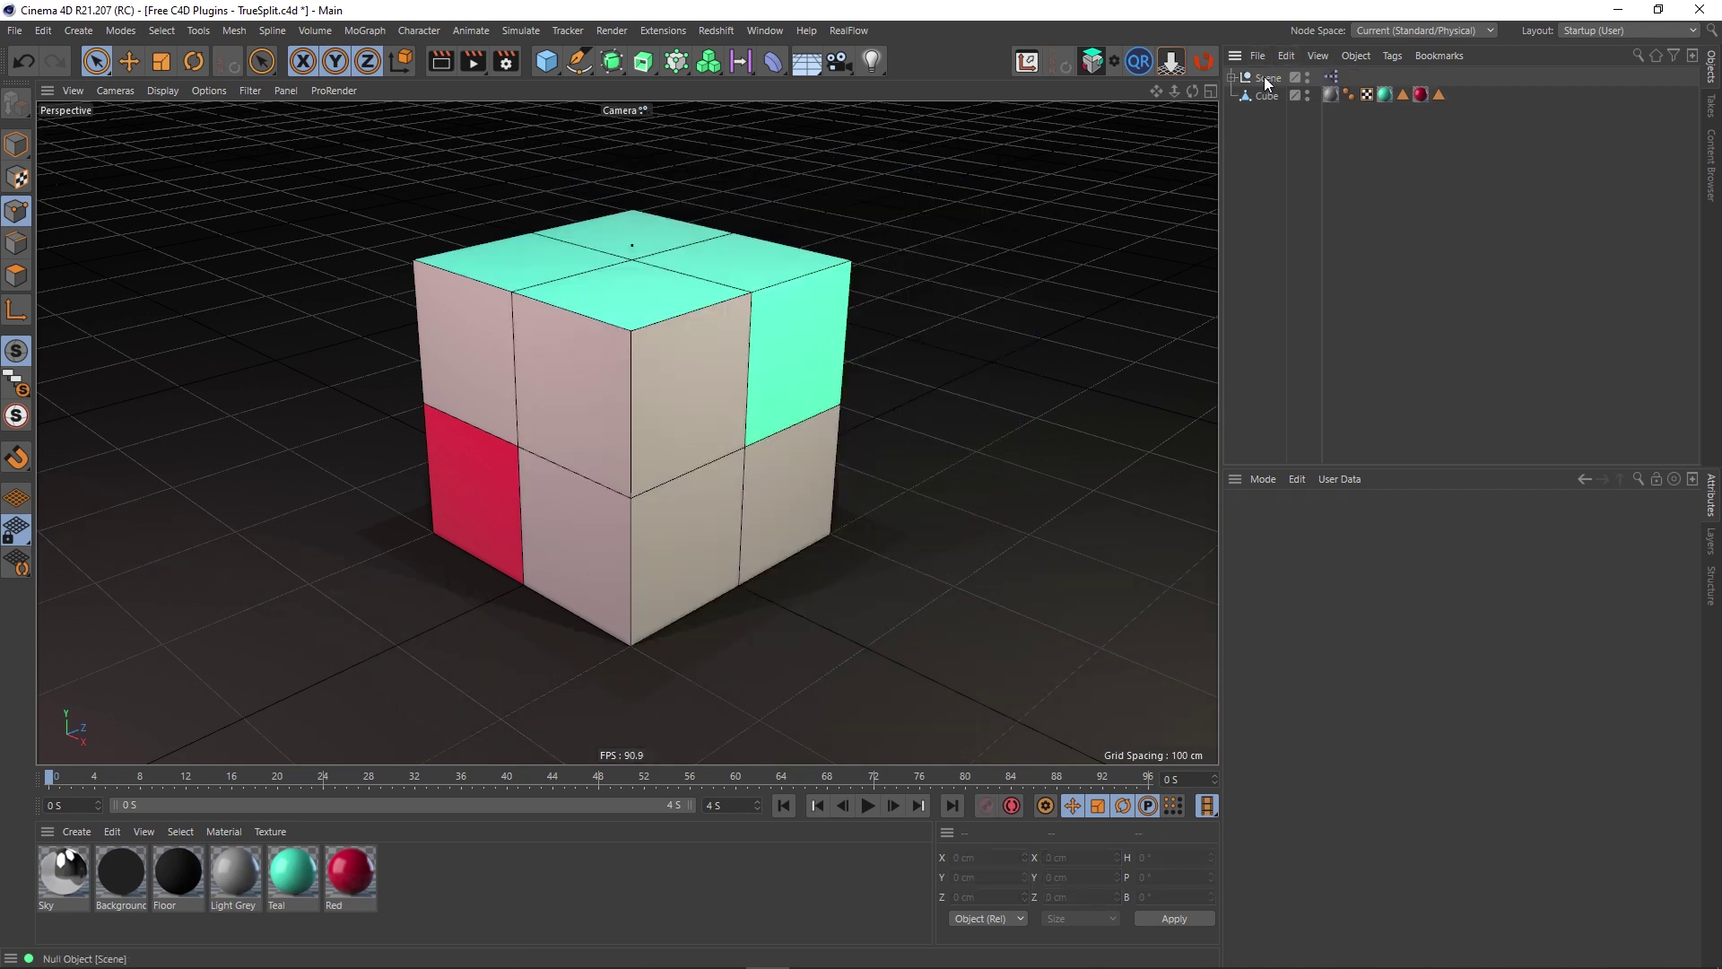
{"action": "left_click", "coordinate": [1114, 61]}
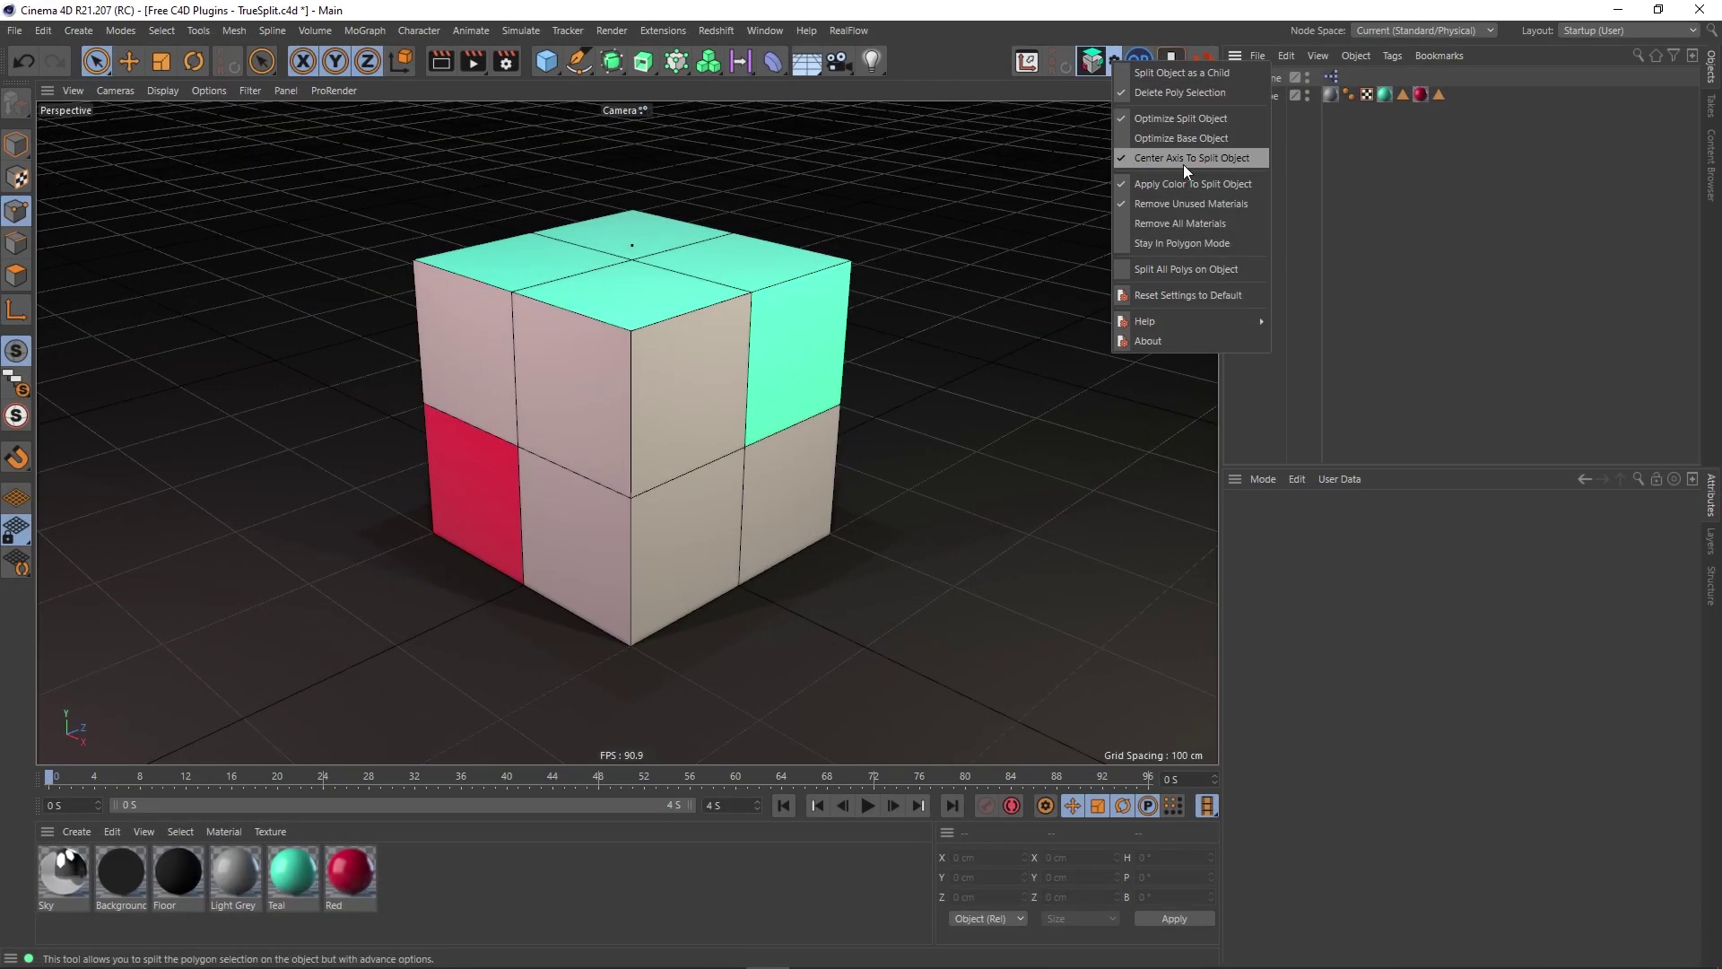
{"action": "left_click", "coordinate": [1184, 159]}
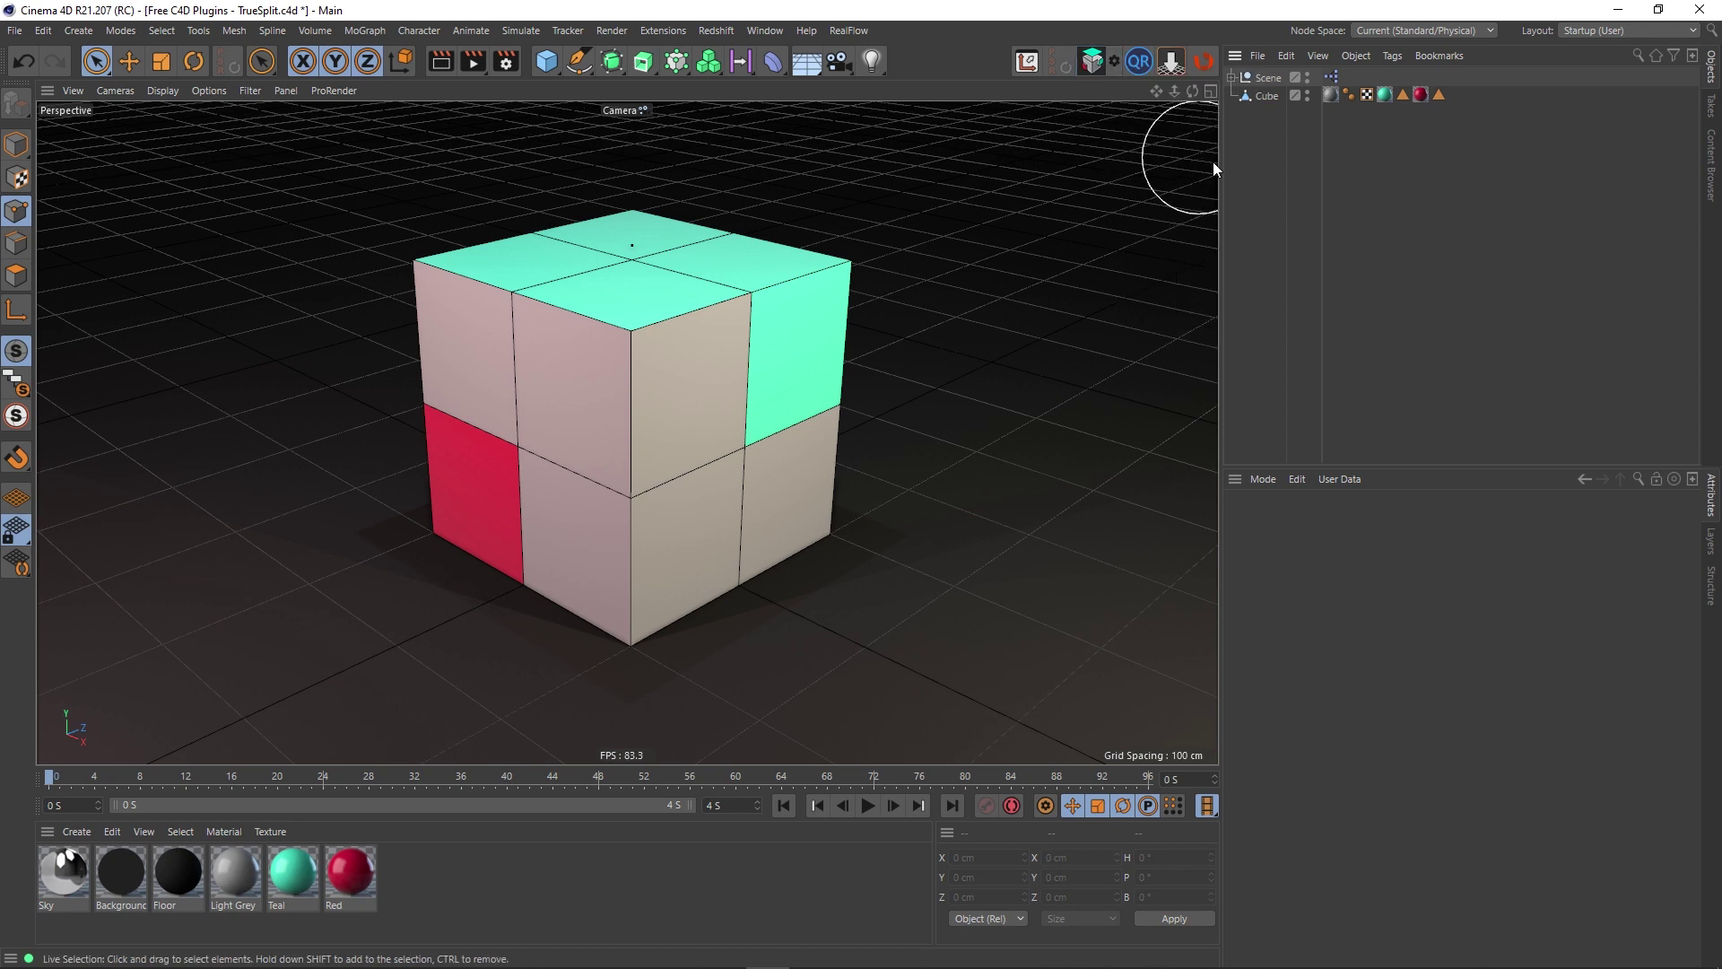
Step: Split the teal upper-right face into Cube_split, test pulling it out along X, then undo the move
{"action": "left_click", "coordinate": [1272, 97]}
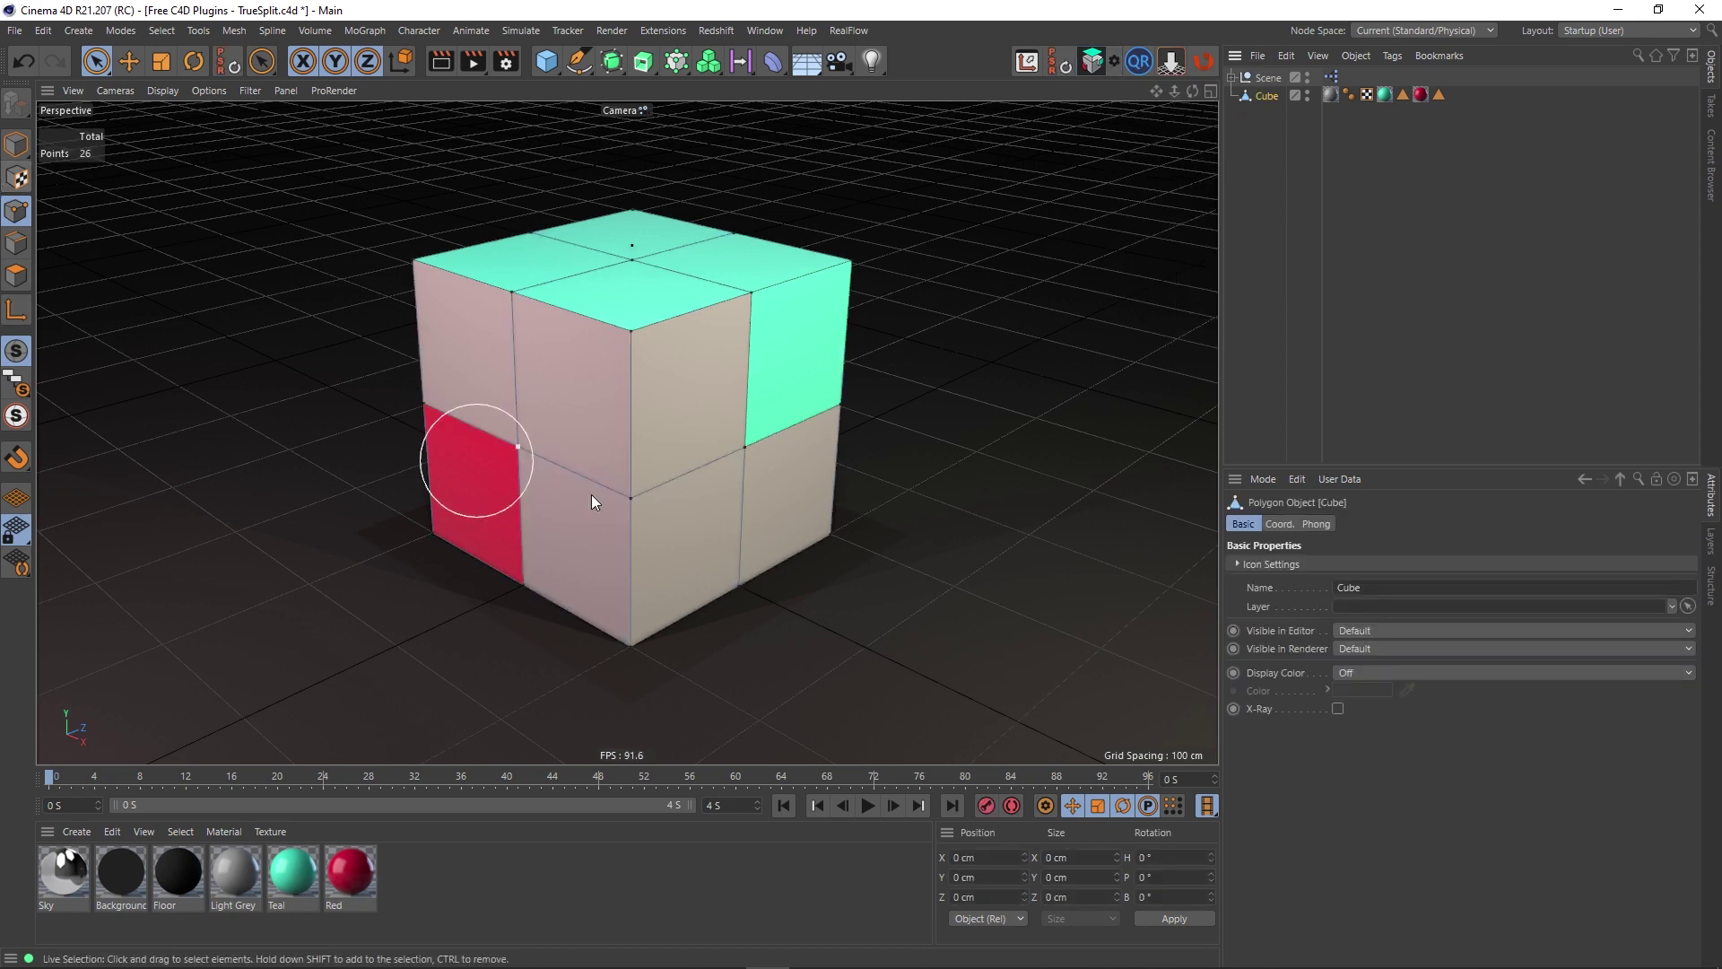
{"action": "left_click", "coordinate": [16, 276]}
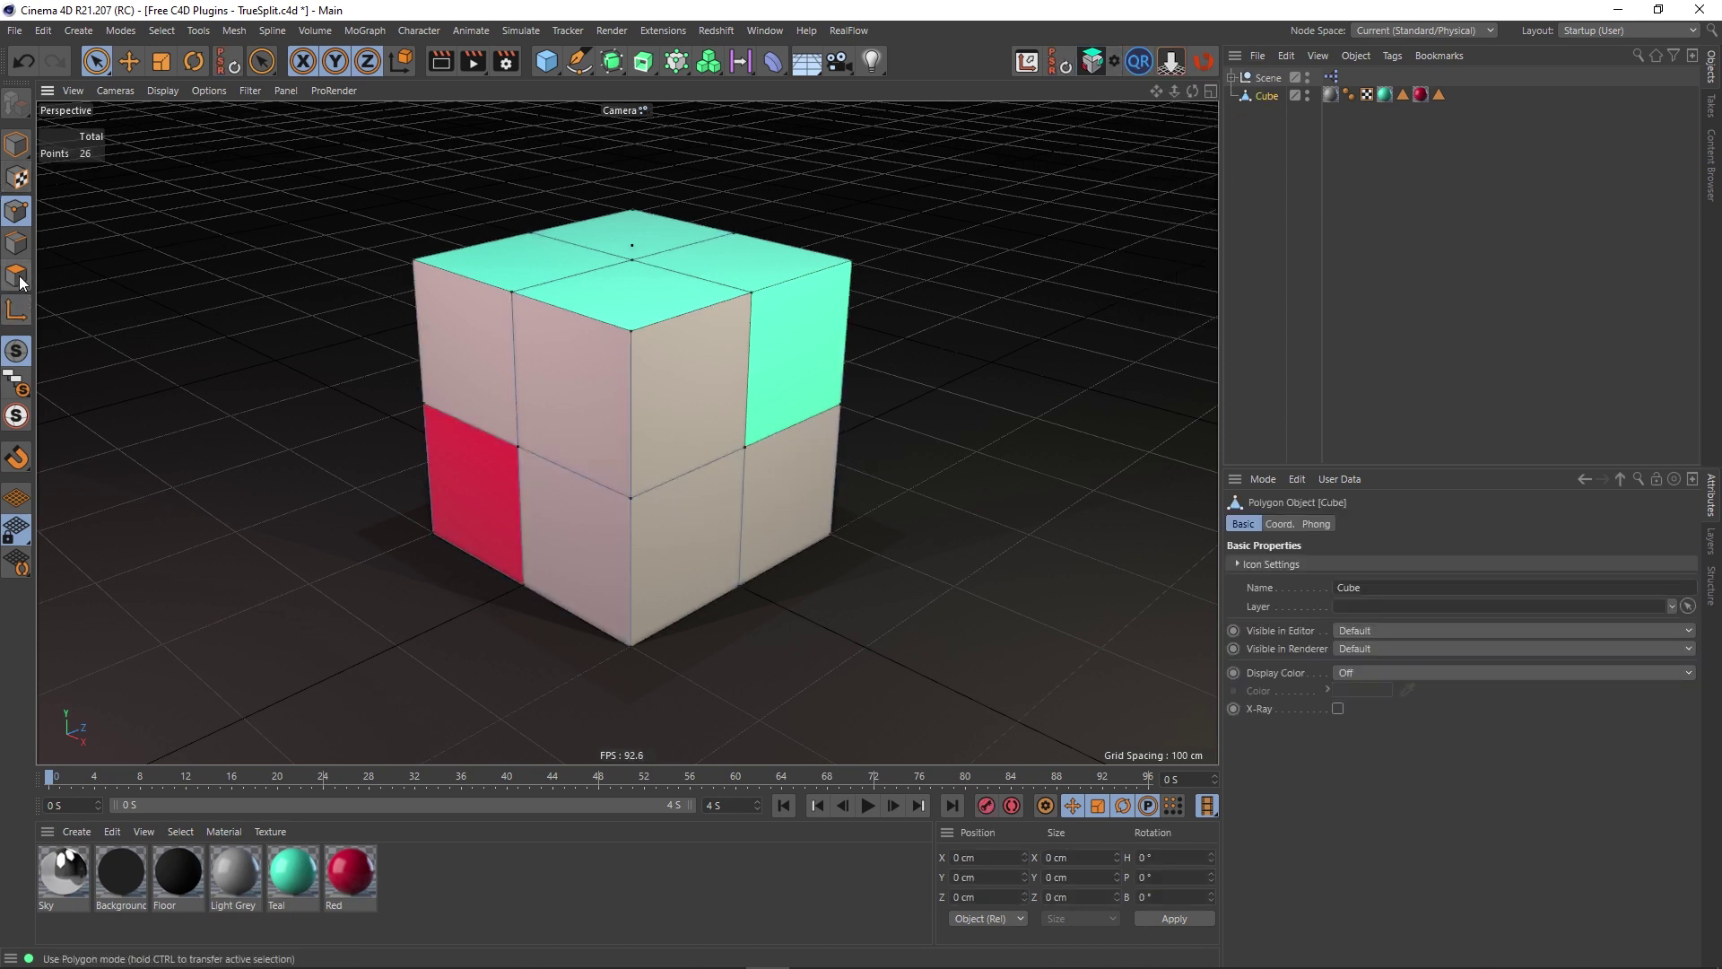
{"action": "left_click", "coordinate": [792, 342]}
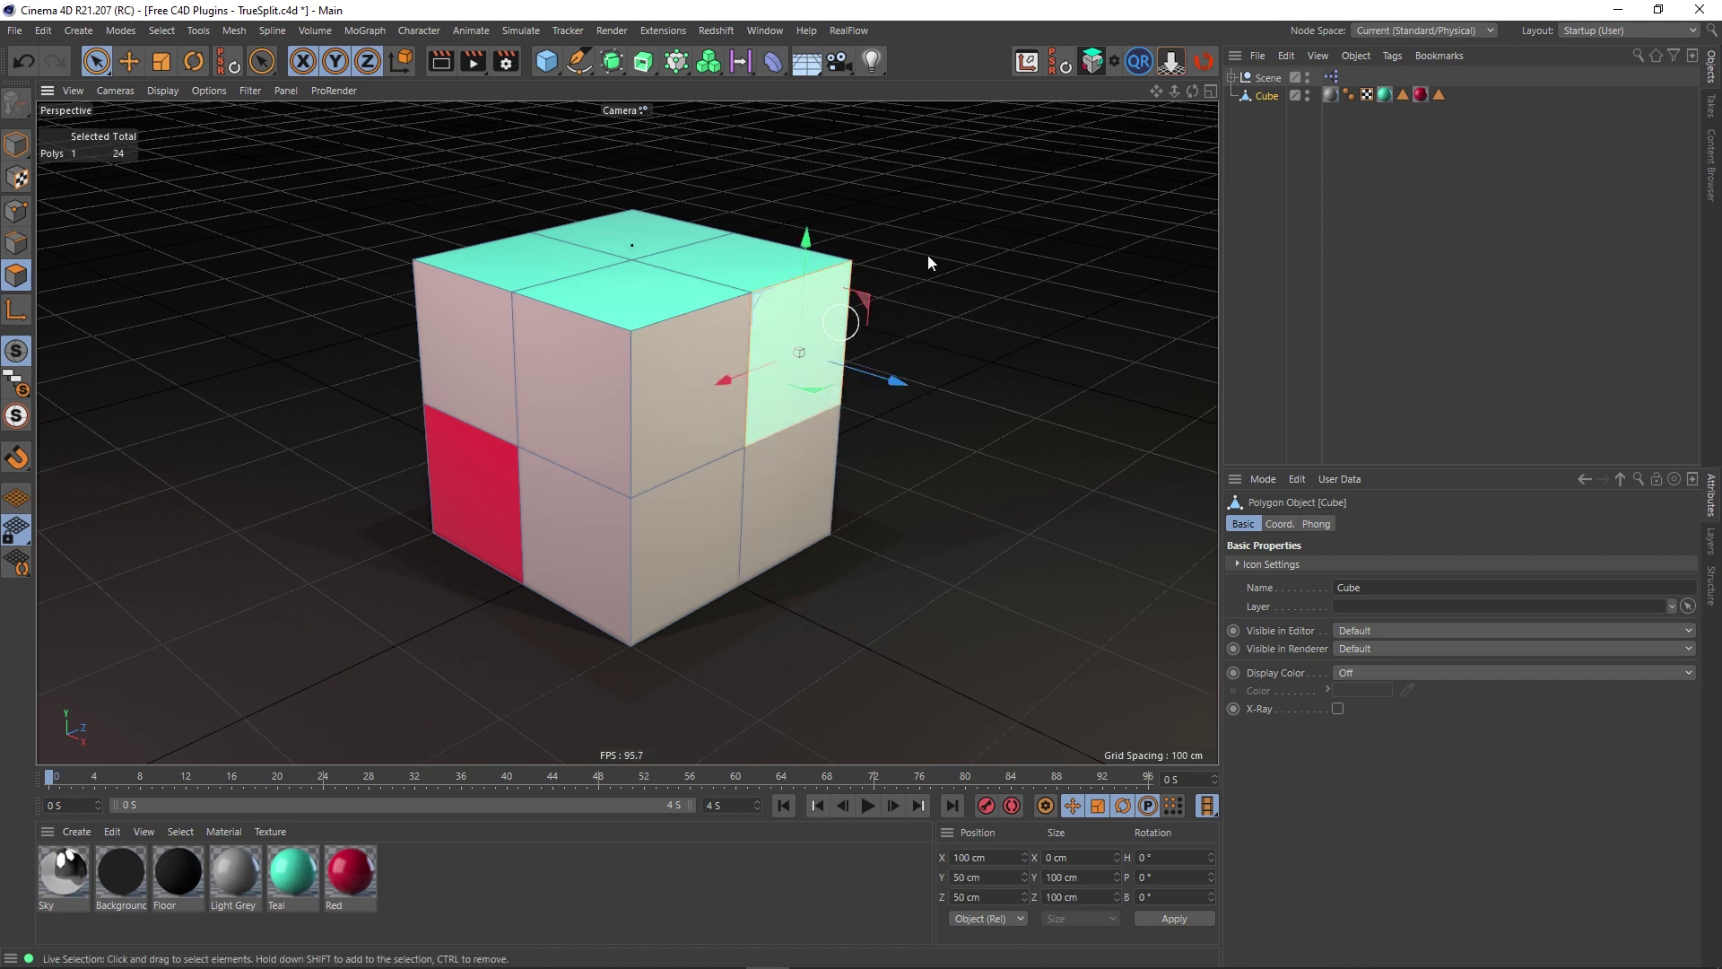
{"action": "left_click", "coordinate": [1093, 64]}
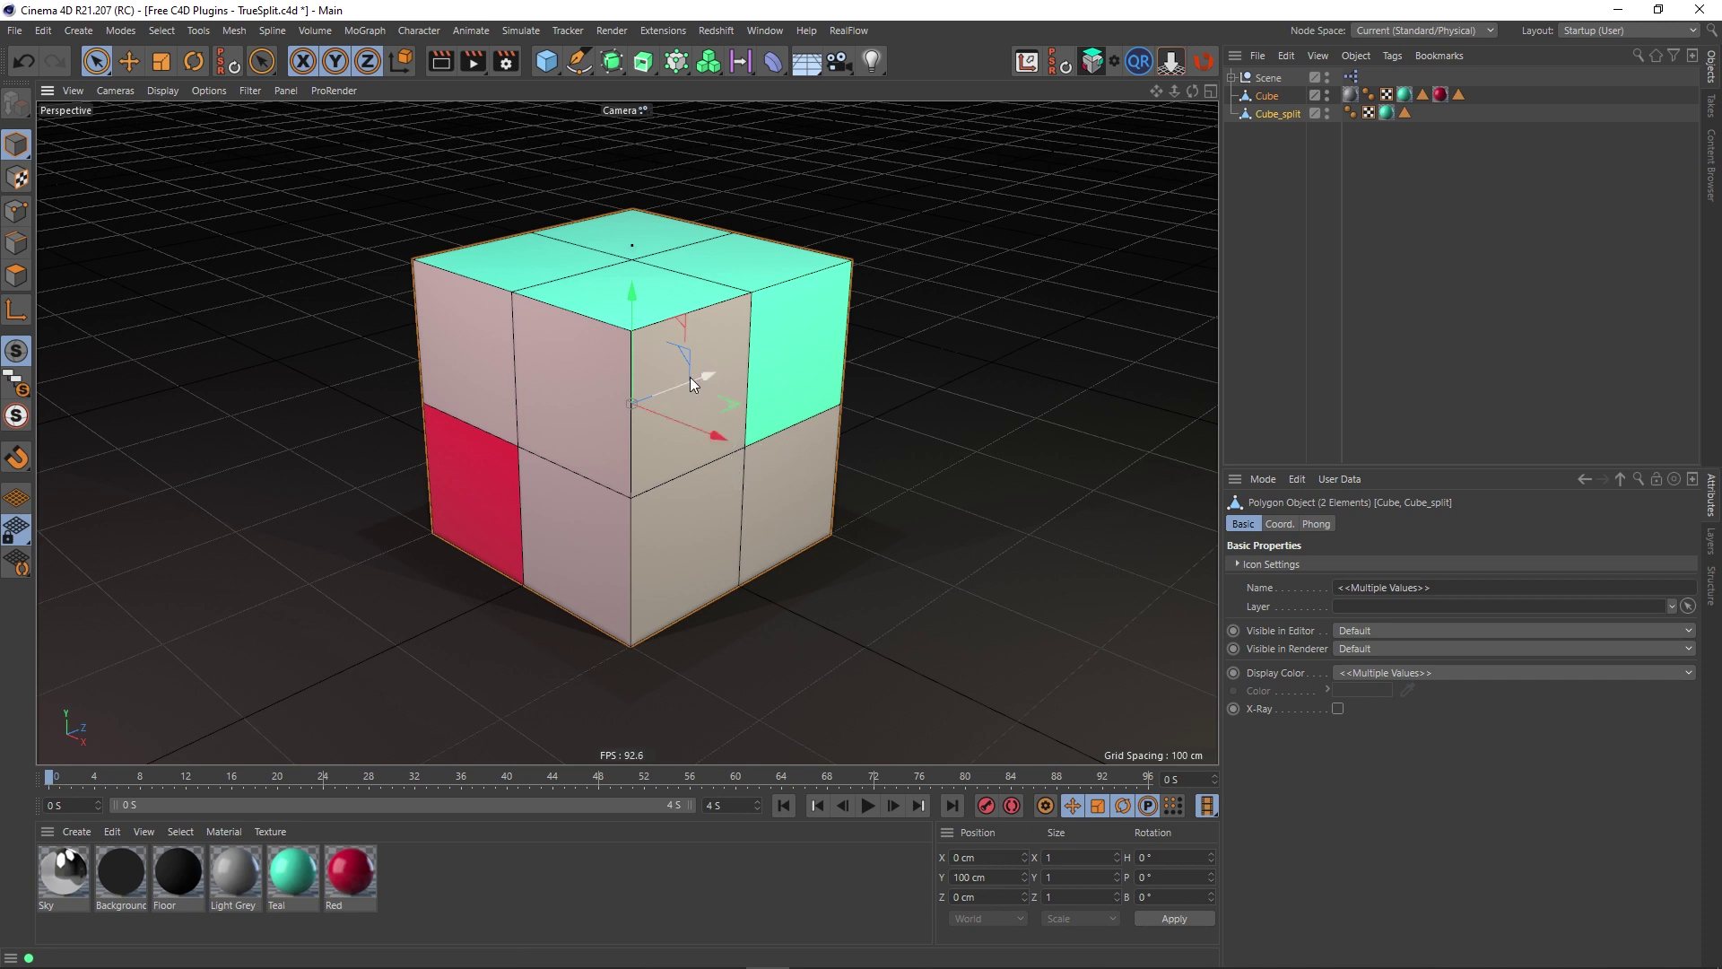
{"action": "left_click", "coordinate": [696, 449]}
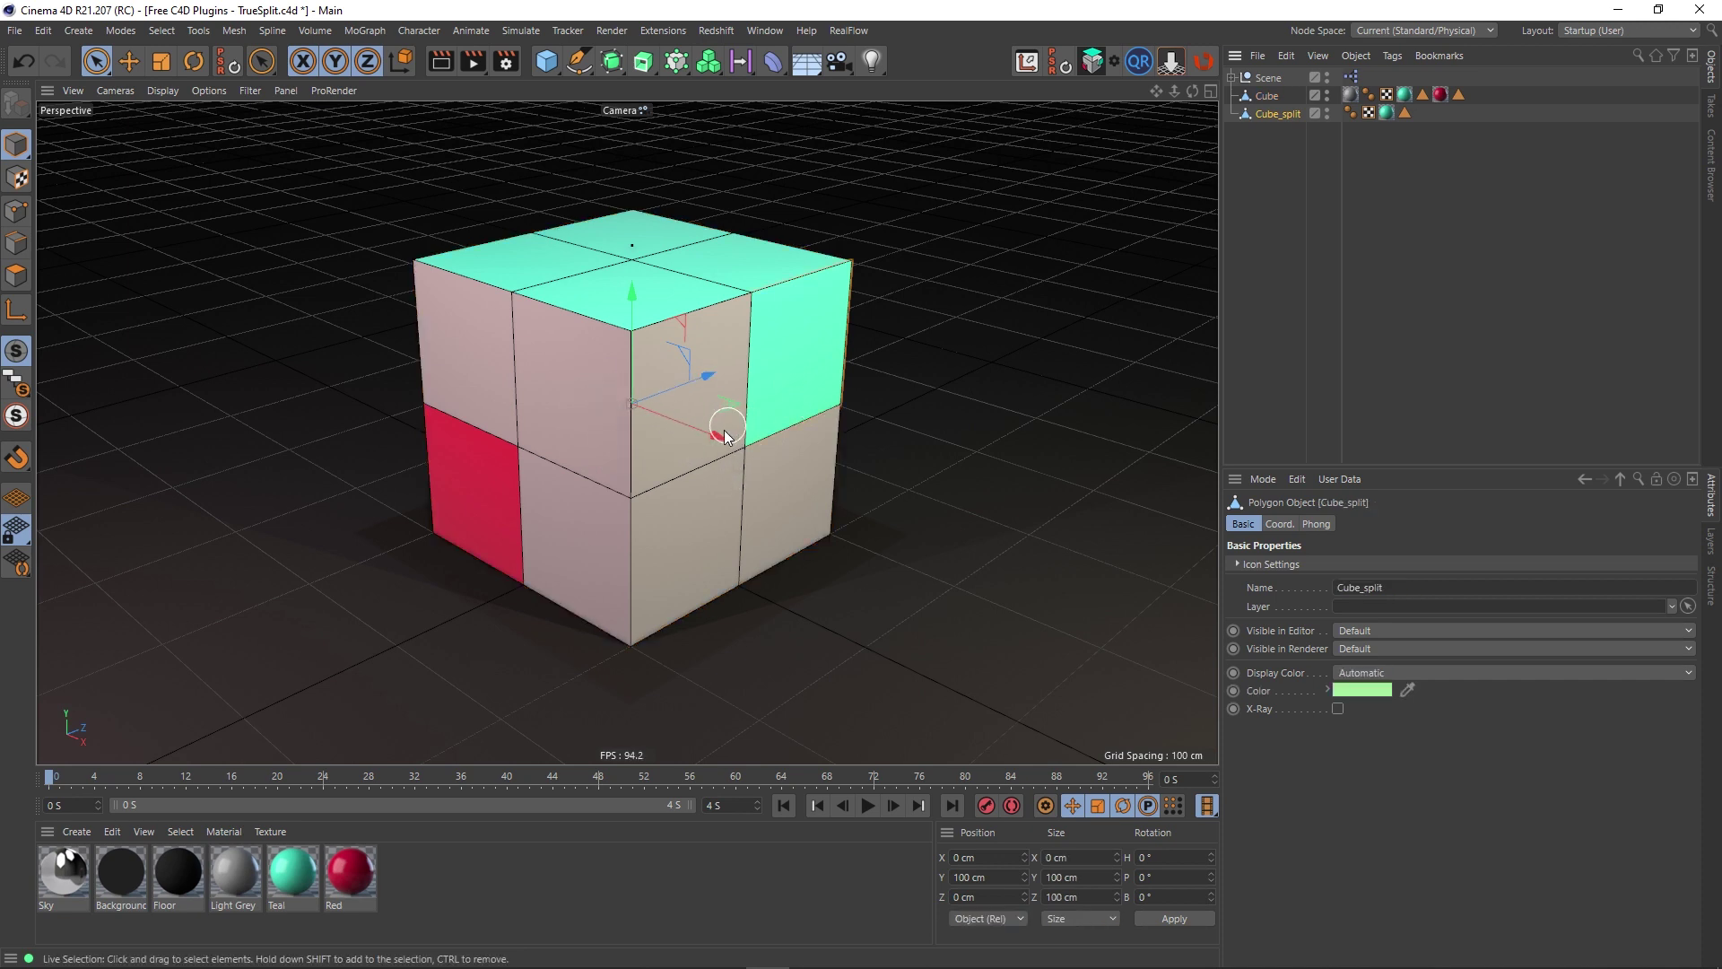
{"action": "left_click_drag", "start_coordinate": [717, 438], "coordinate": [800, 473]}
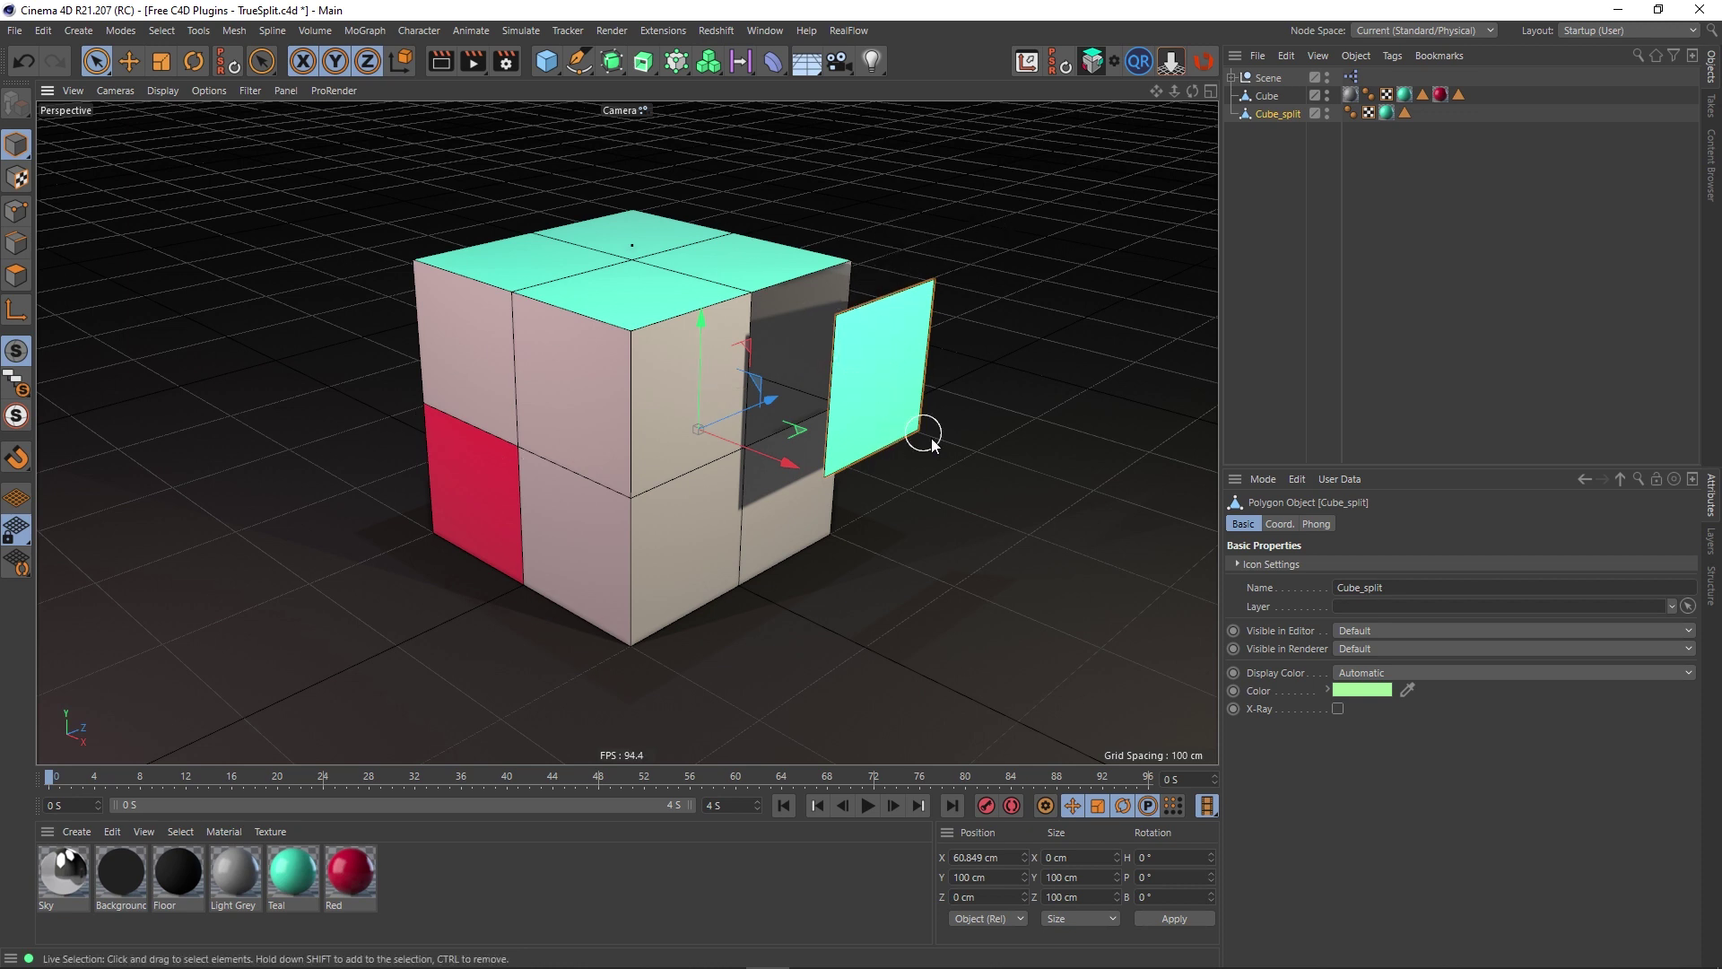
{"action": "key", "text": "ctrl+z"}
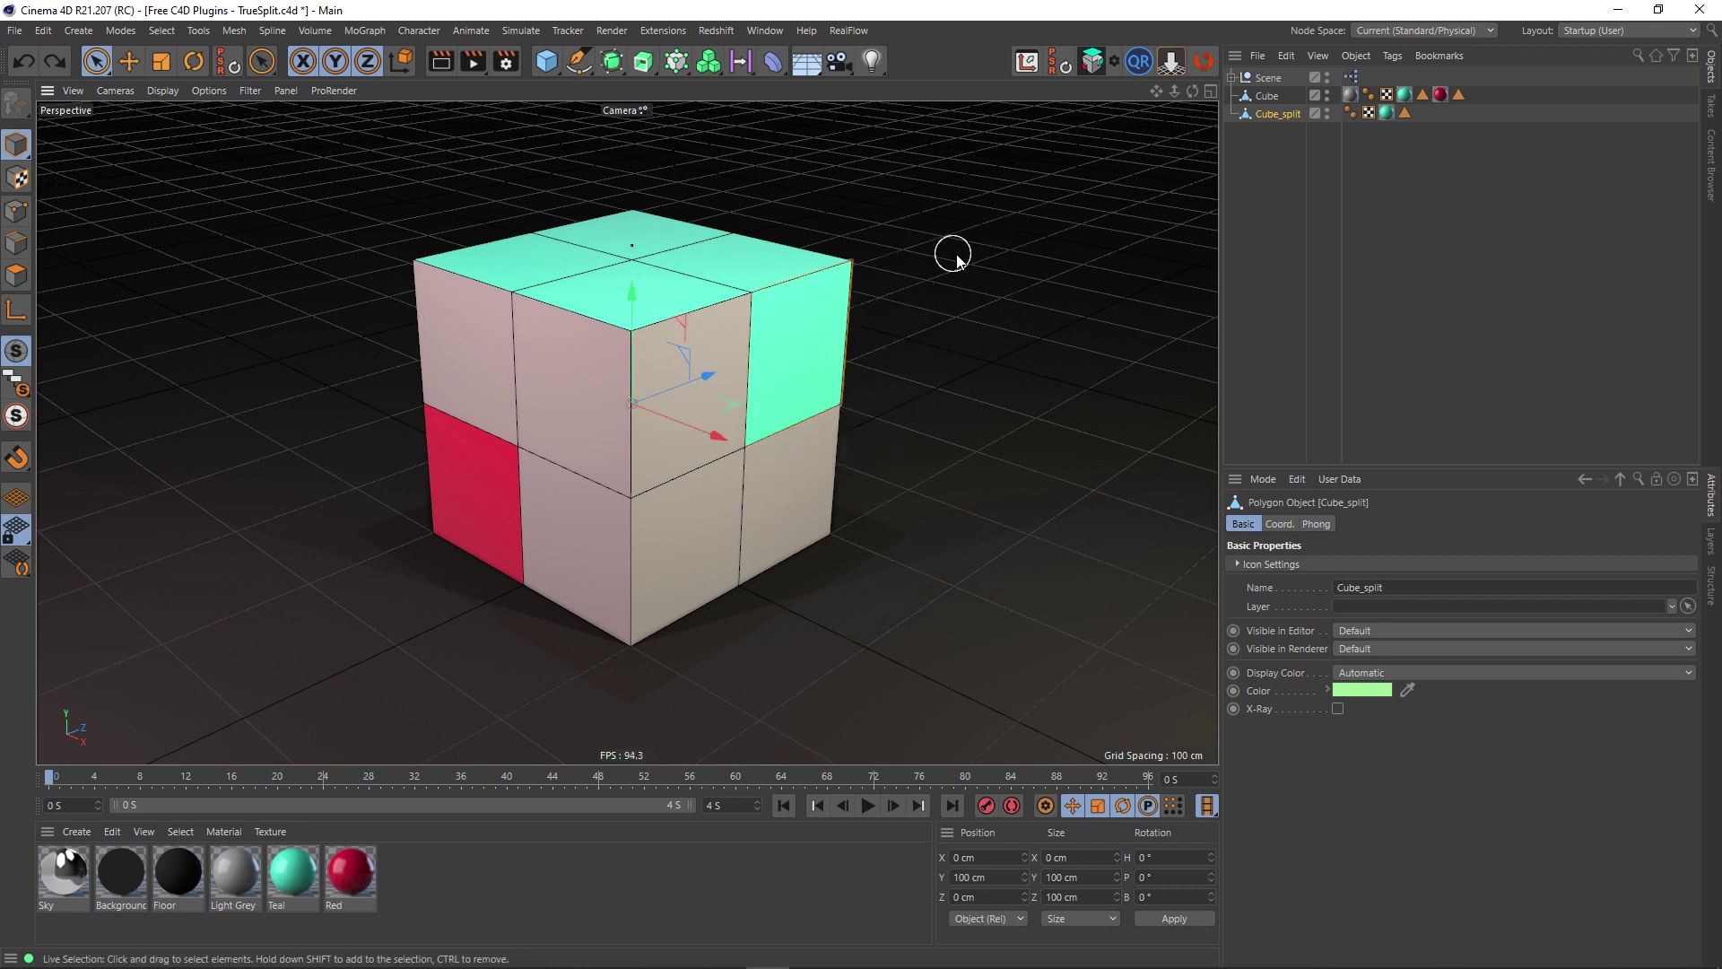
Step: Undo the face split and review the TrueSplit options list
{"action": "left_click", "coordinate": [1119, 67]}
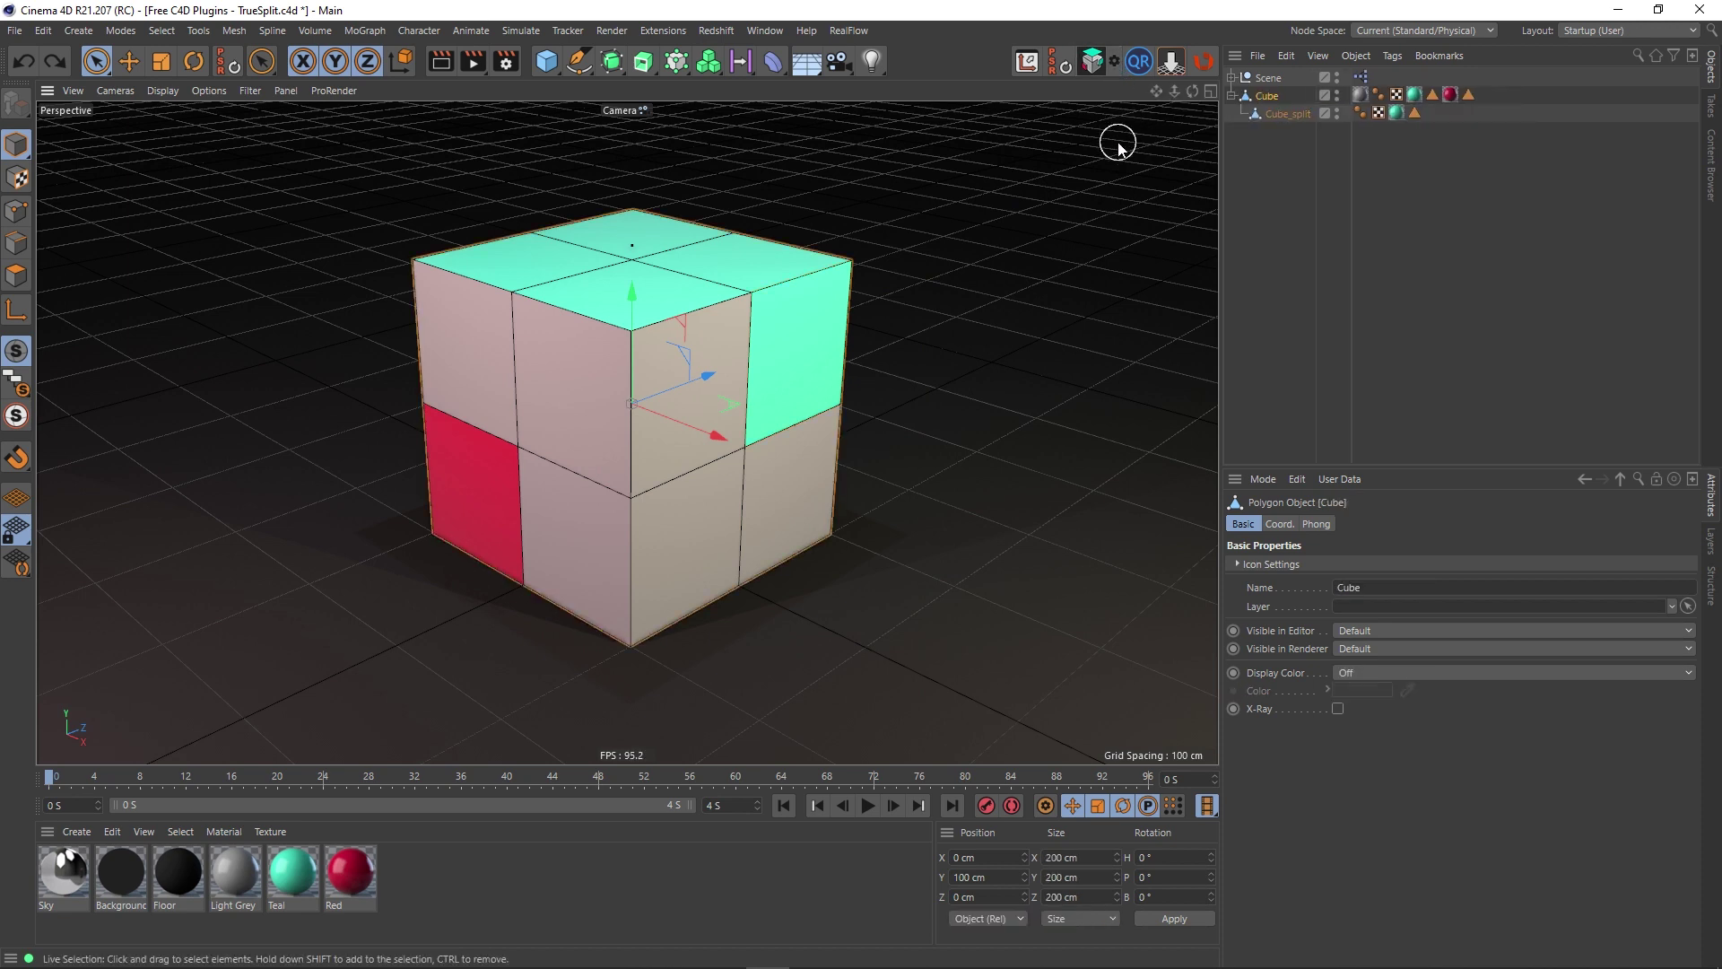
{"action": "key", "text": "ctrl+z"}
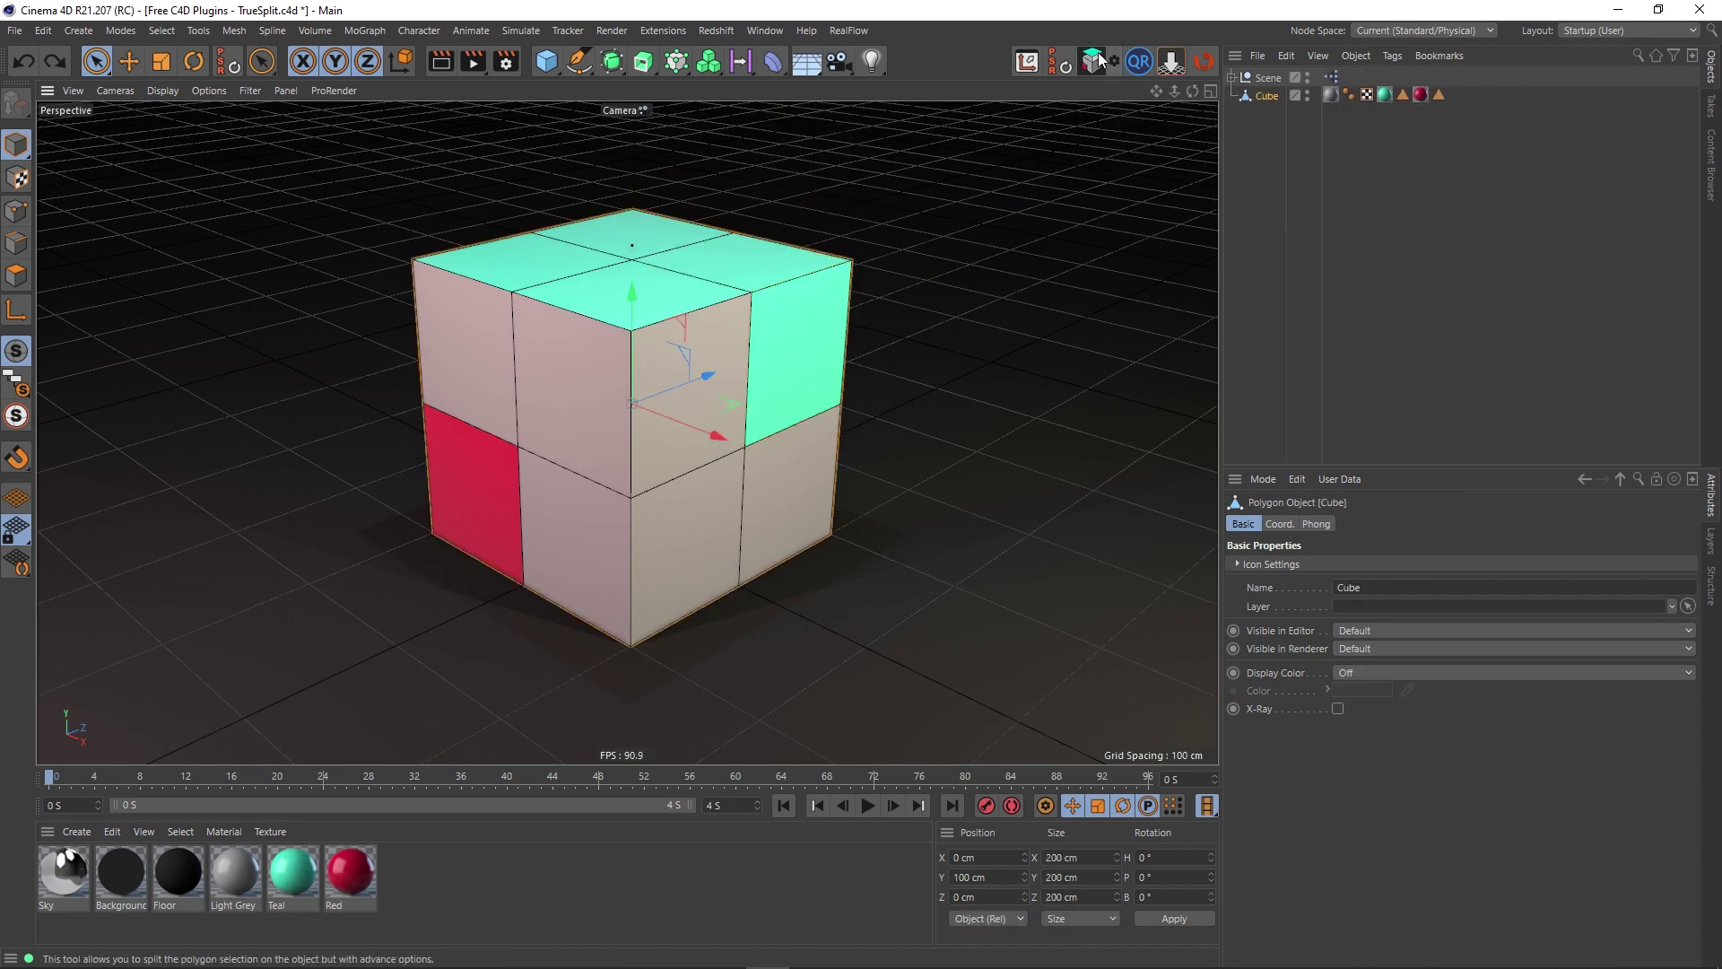
{"action": "left_click", "coordinate": [1114, 64]}
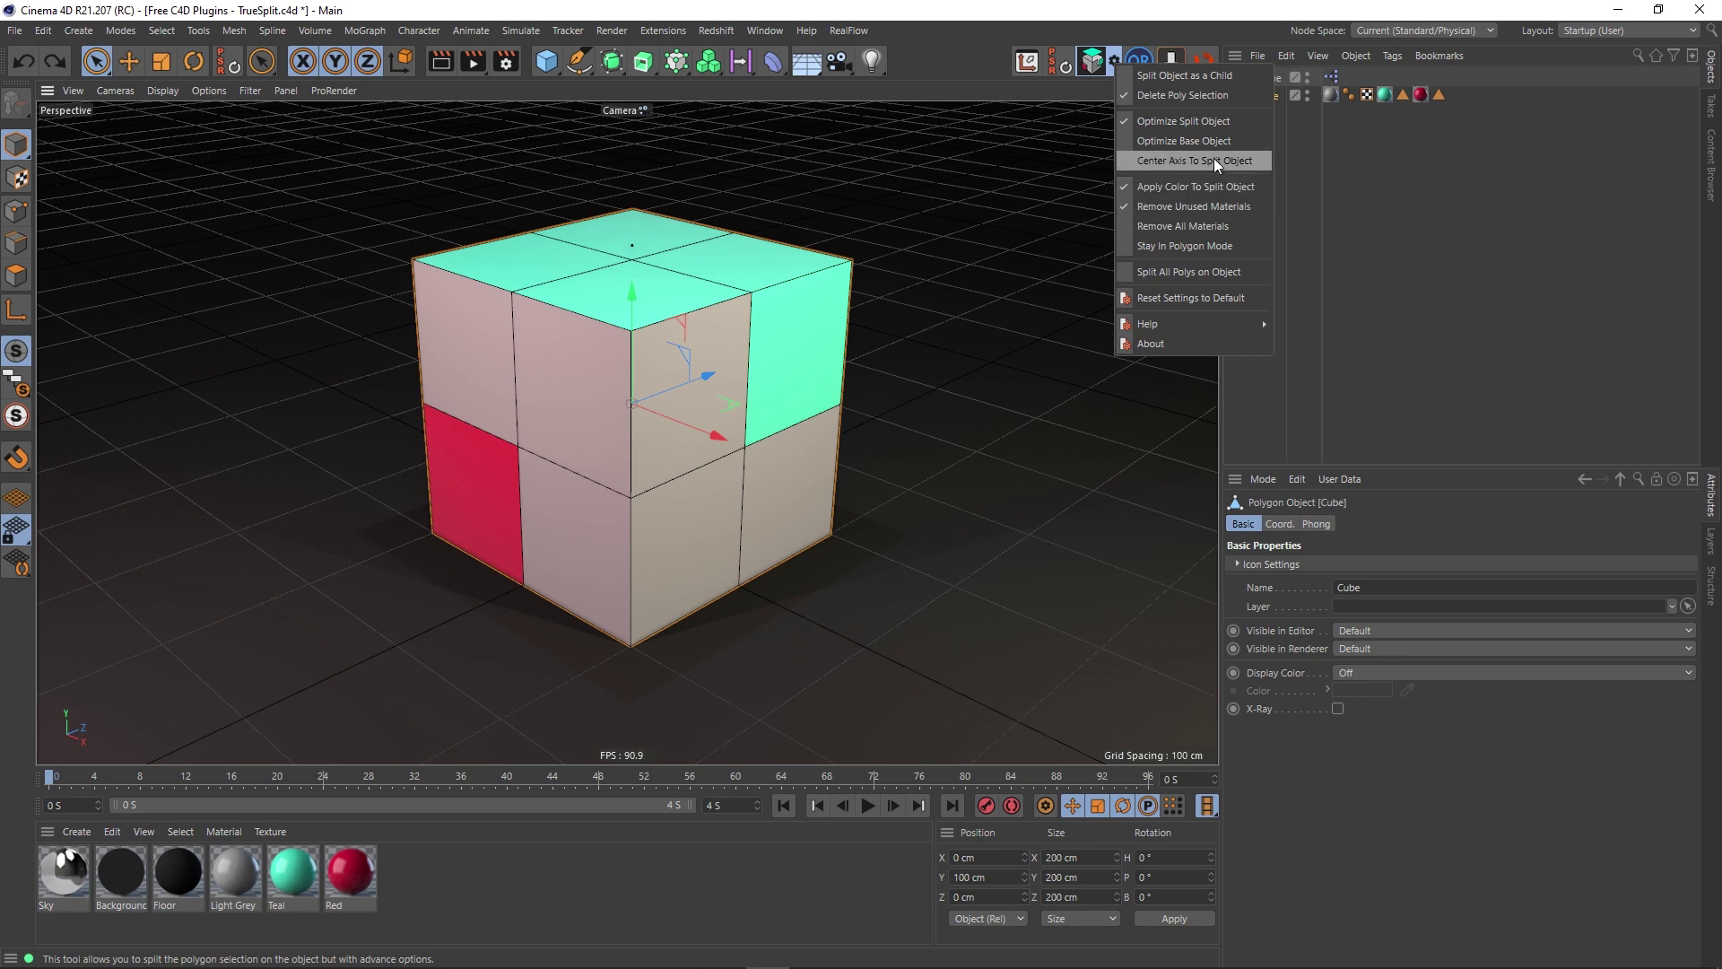
{"action": "left_click", "coordinate": [1172, 161]}
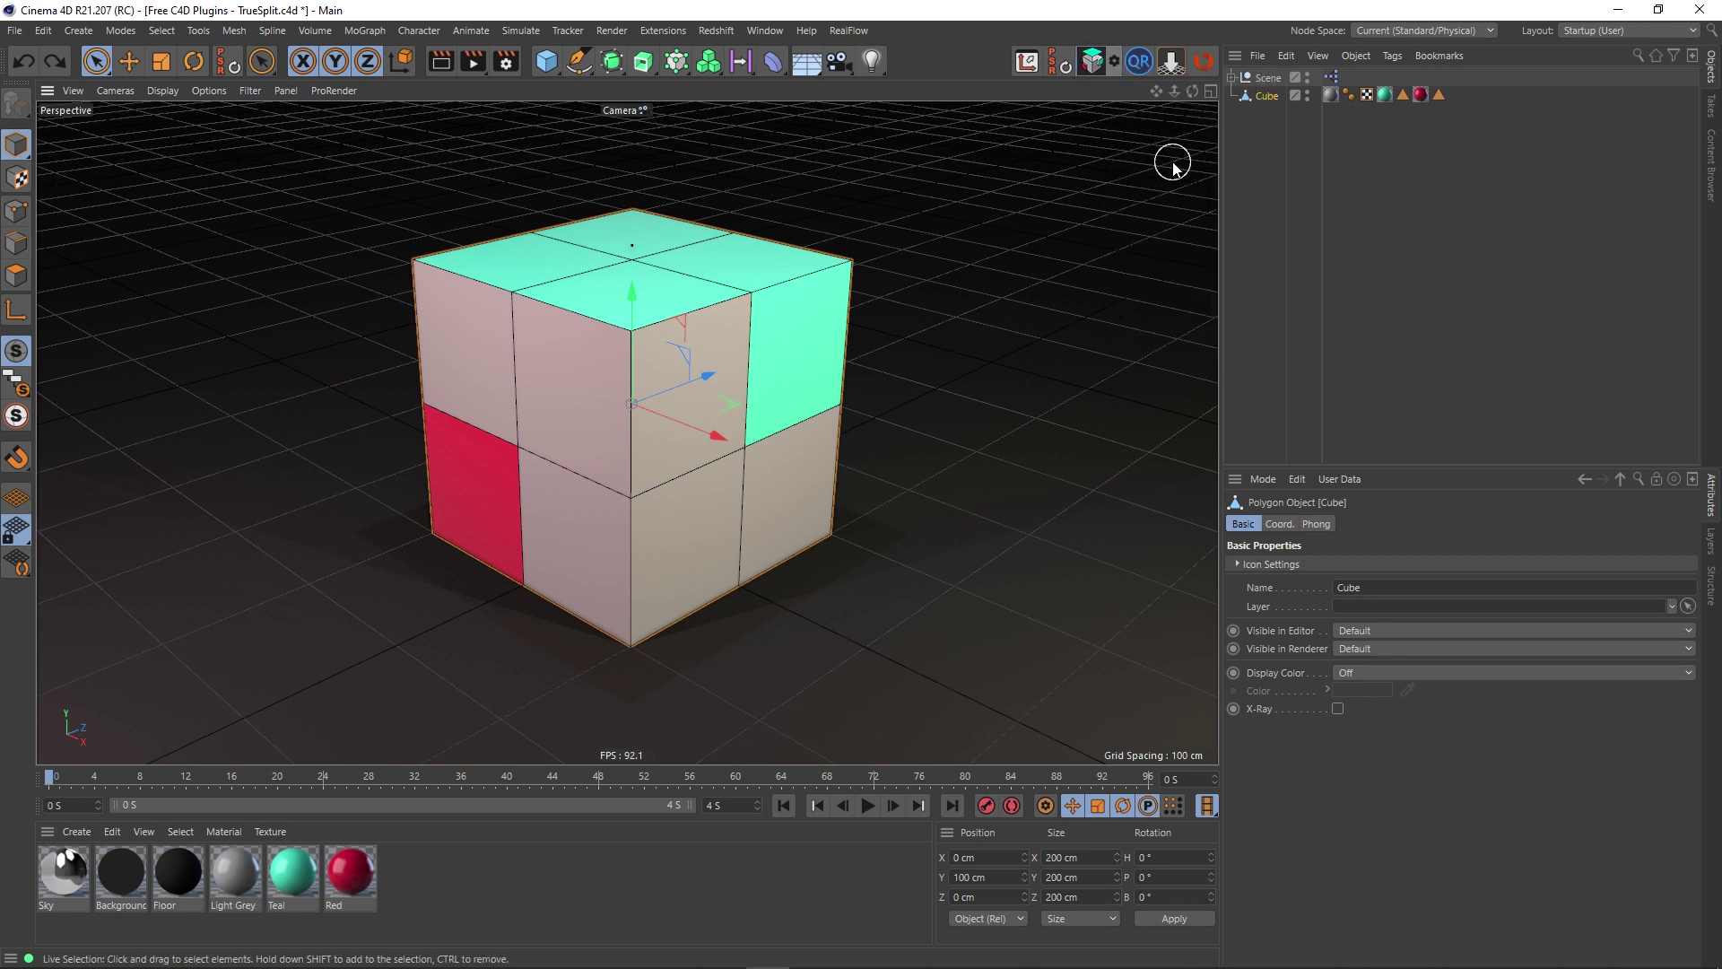
Step: After the polygon-mode error, switch to Polygon mode, split the face again and pull it right
{"action": "left_click", "coordinate": [1092, 61]}
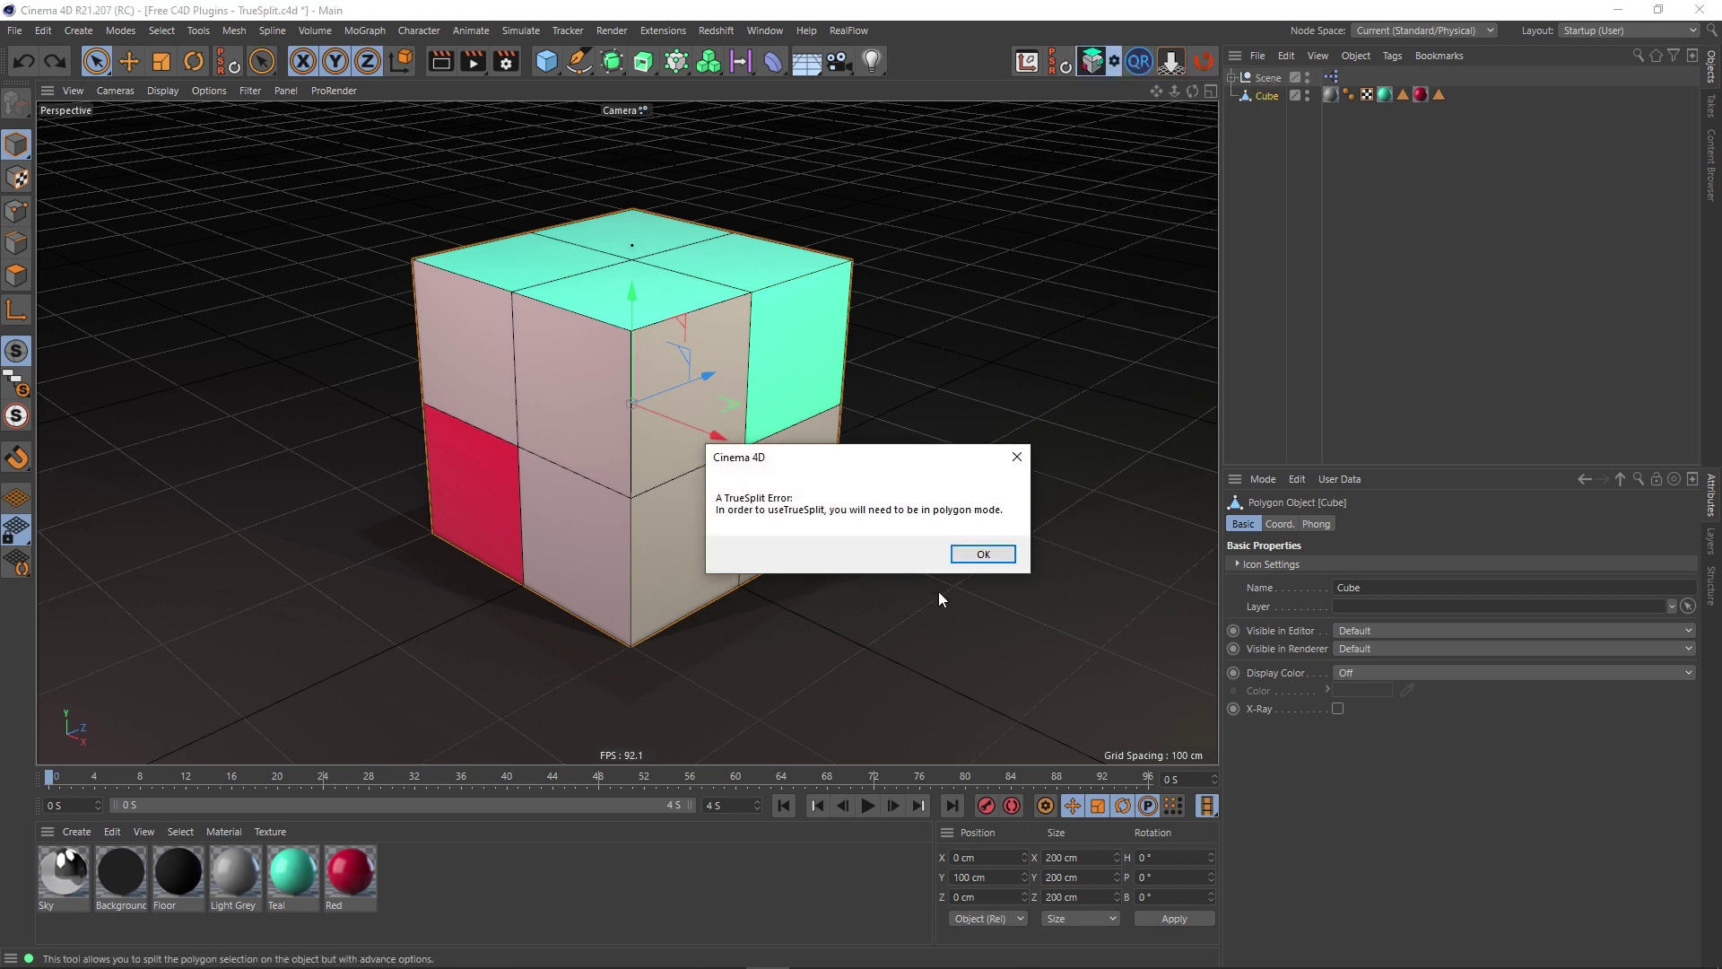
{"action": "left_click", "coordinate": [982, 553]}
{"action": "left_click", "coordinate": [12, 287]}
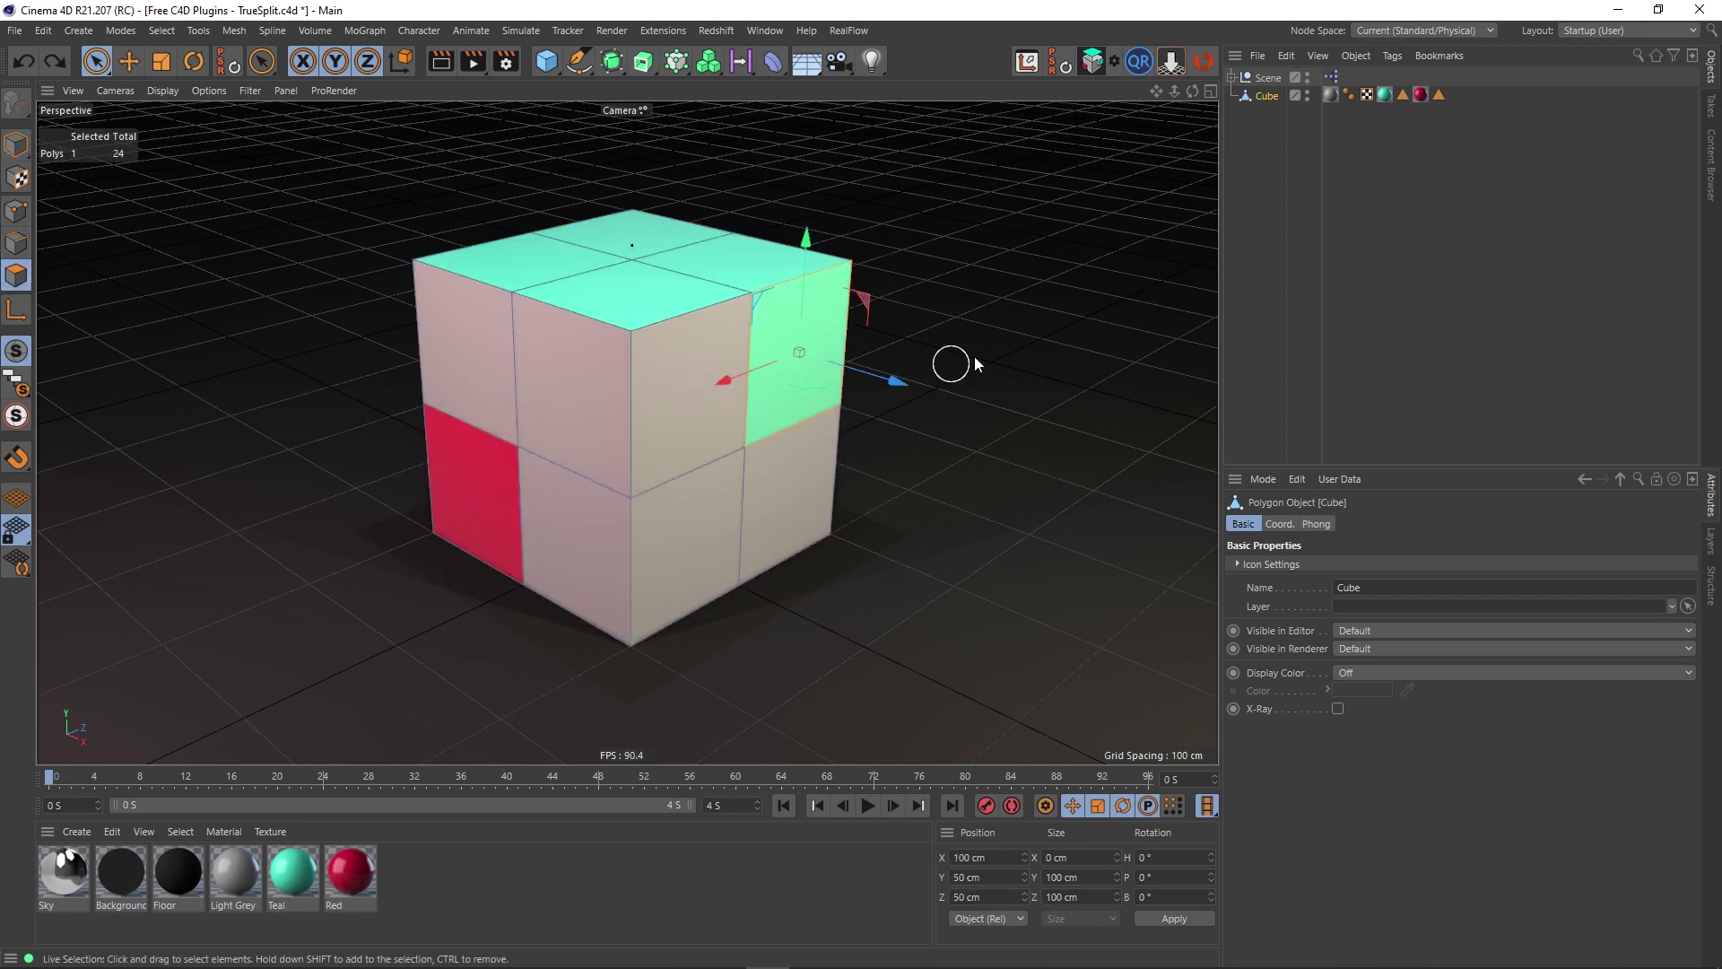
{"action": "left_click", "coordinate": [1091, 61]}
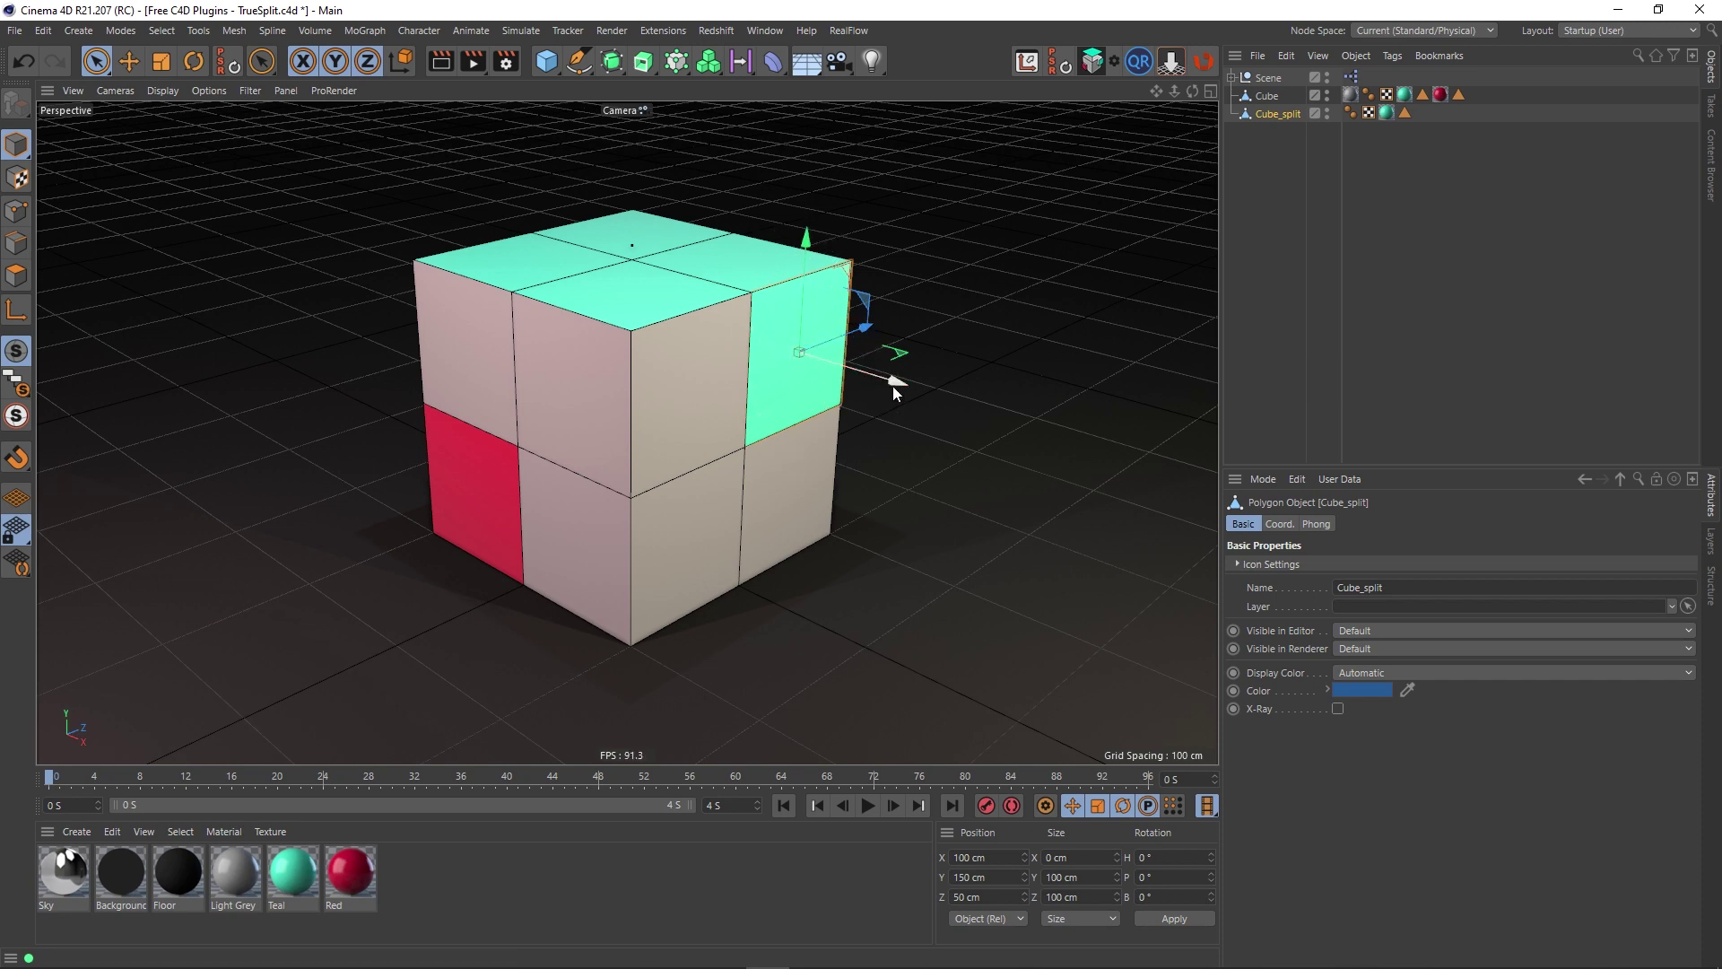
{"action": "left_click_drag", "start_coordinate": [891, 385], "coordinate": [976, 409]}
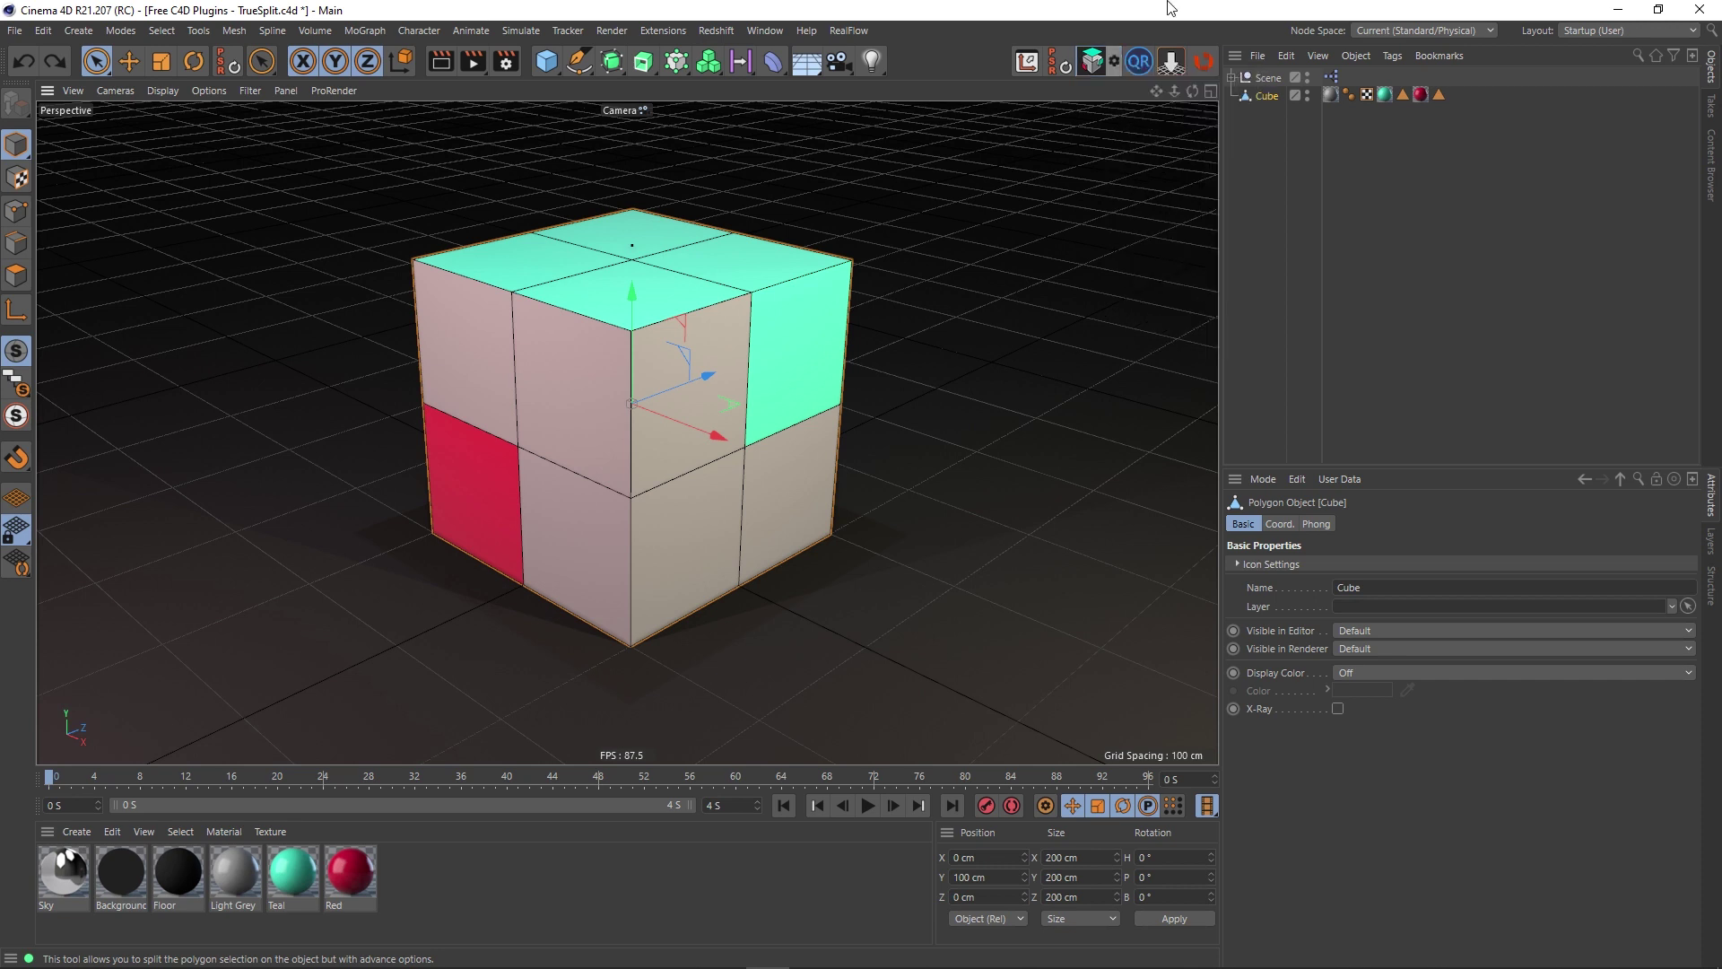
Step: Split a face off the cube in Polygon mode and pull Cube_split out from the cube
{"action": "left_click", "coordinate": [1262, 95]}
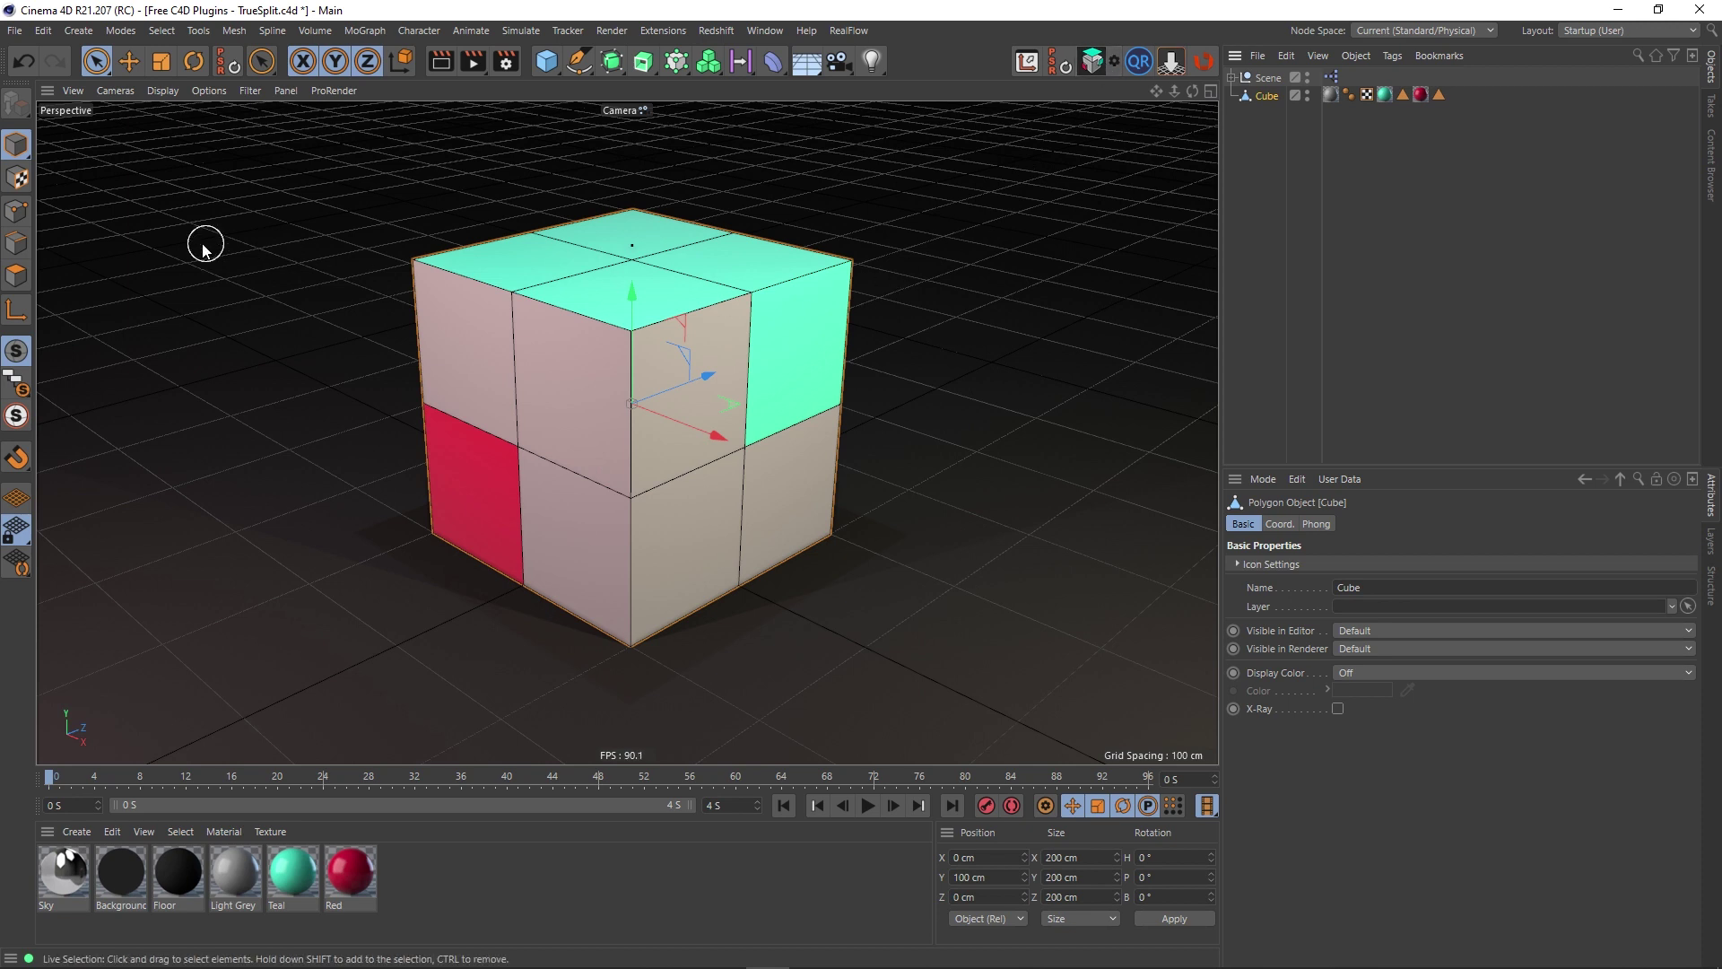
{"action": "left_click", "coordinate": [16, 275]}
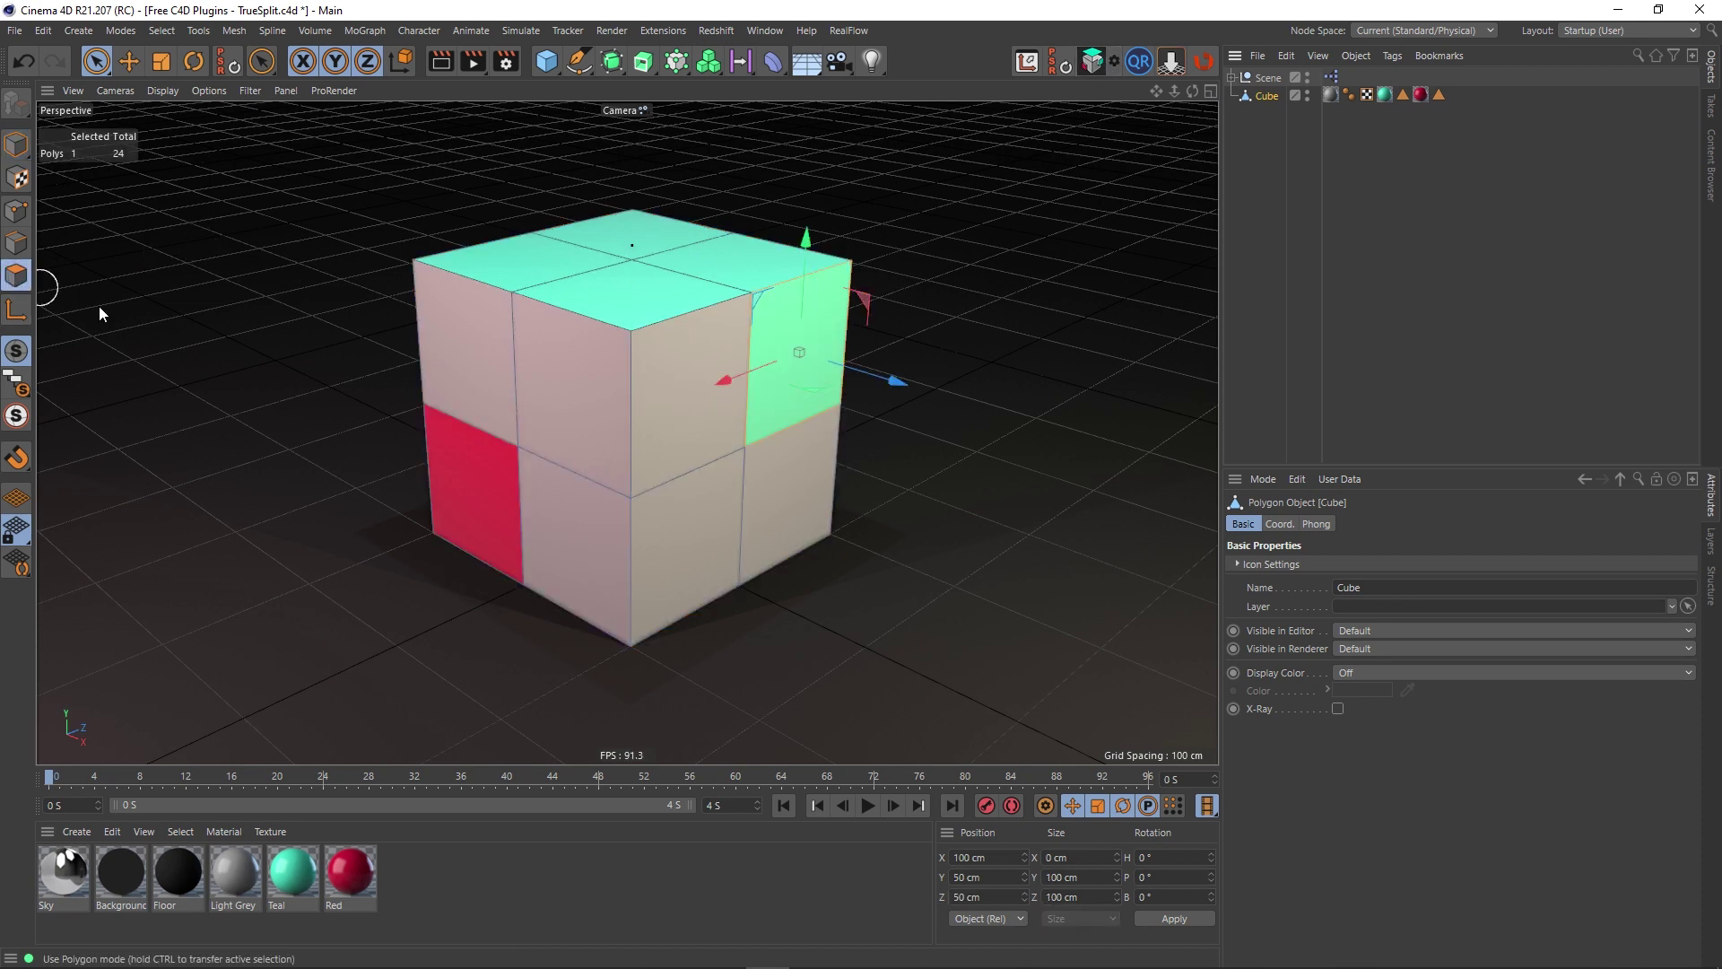
{"action": "left_click", "coordinate": [1067, 67]}
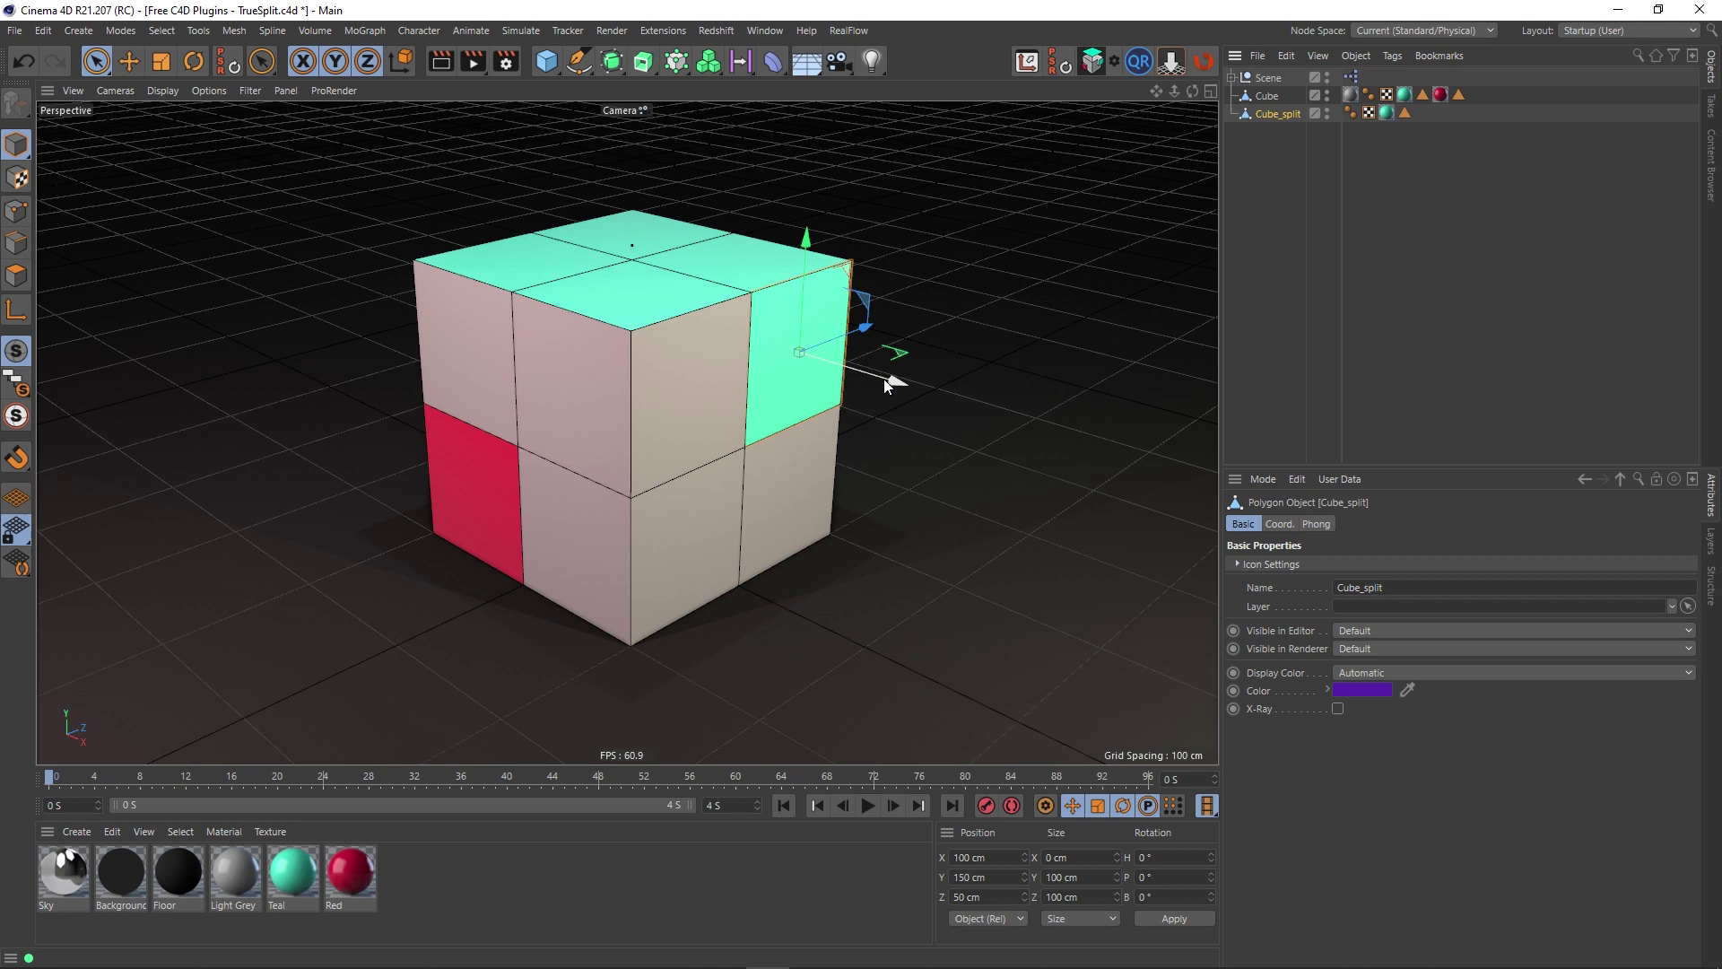
{"action": "left_click_drag", "start_coordinate": [884, 379], "coordinate": [957, 240]}
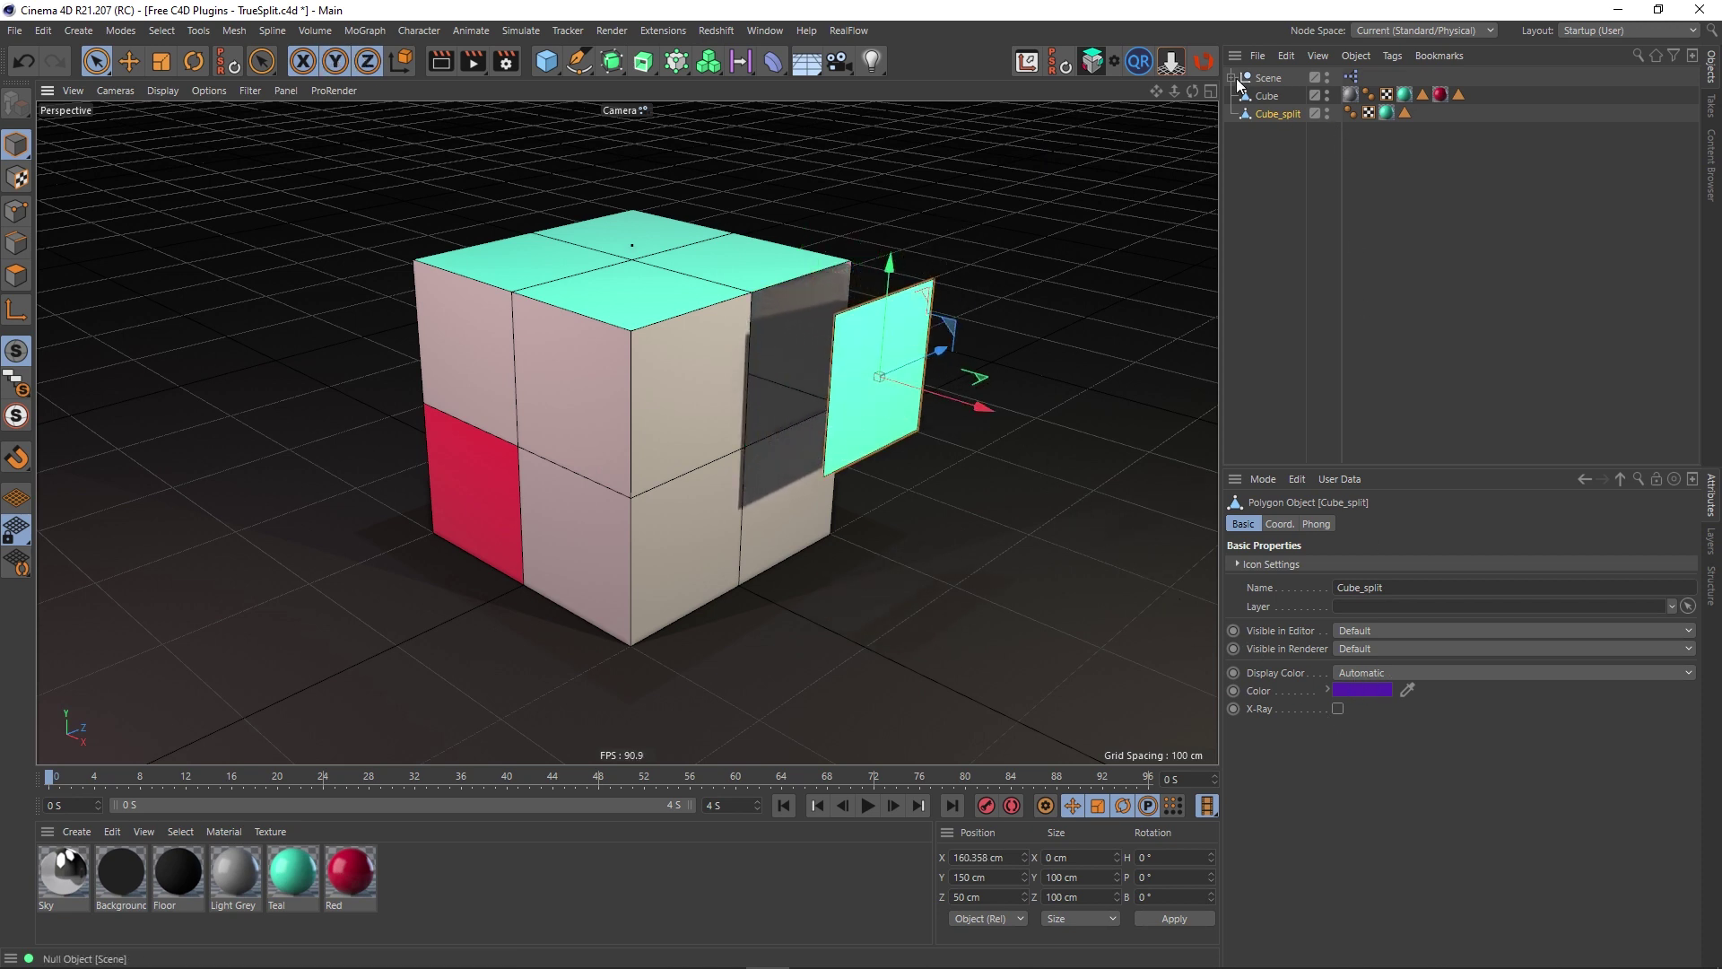
Step: Delete Cube_split's Teal material tag, toggle Apply Color To Split Object, then undo
{"action": "left_click", "coordinate": [1385, 115]}
{"action": "key", "text": "Delete"}
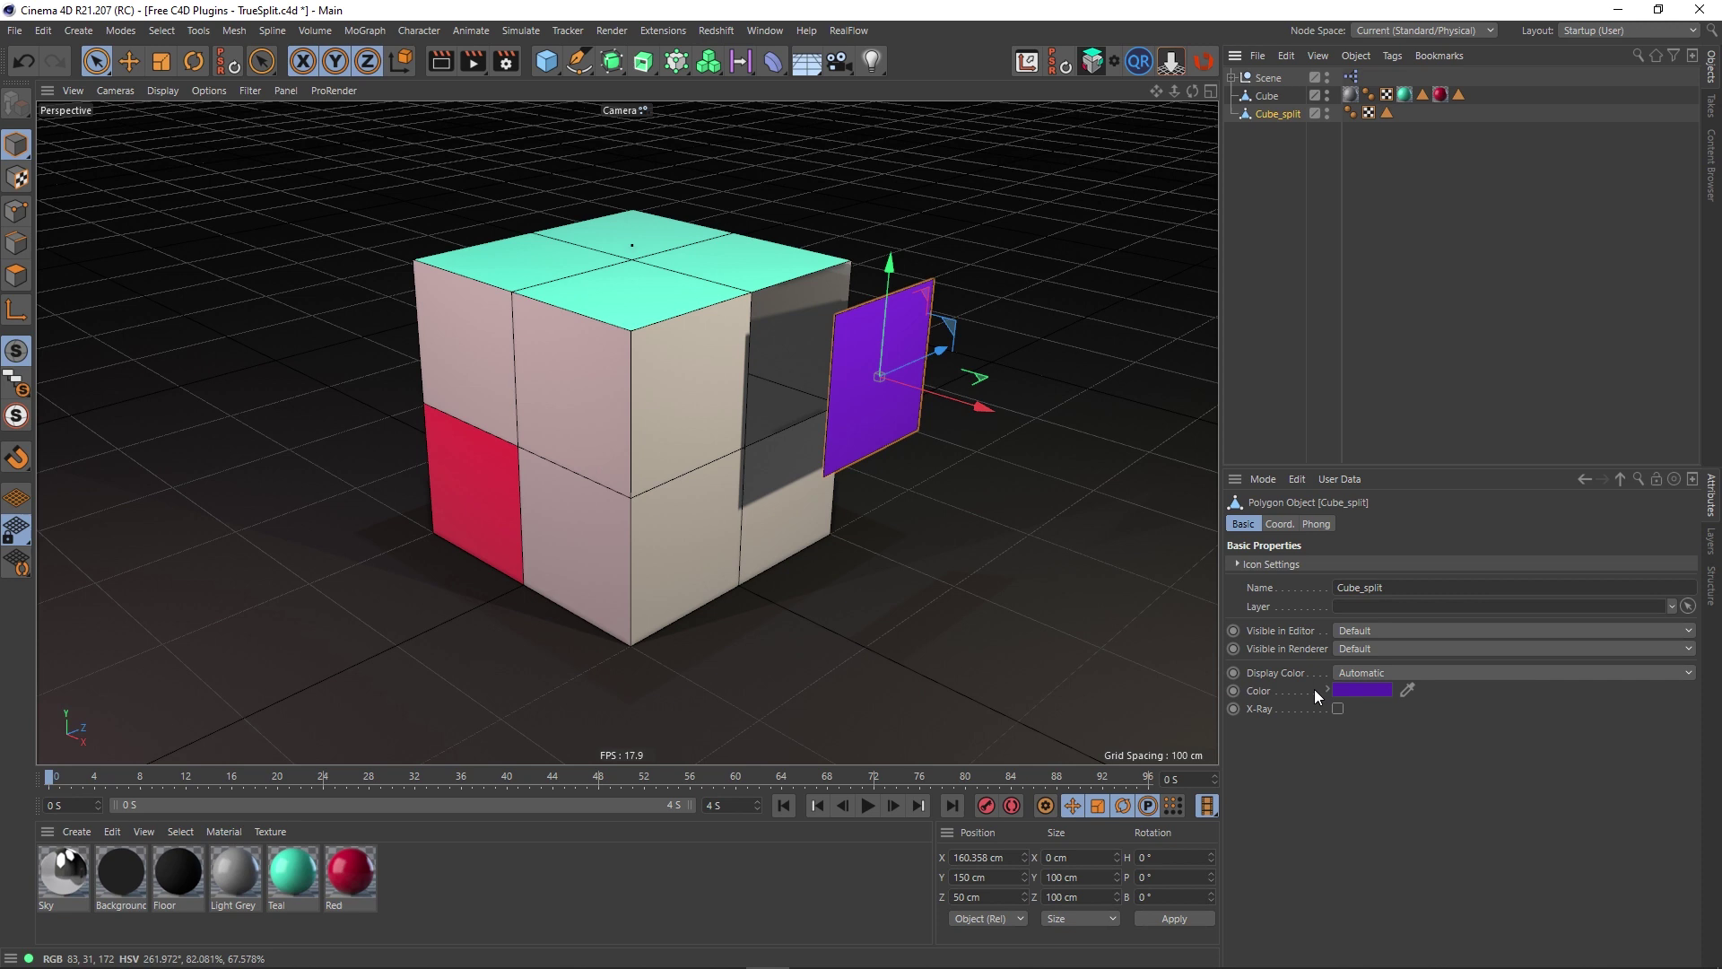
{"action": "left_click", "coordinate": [1111, 63]}
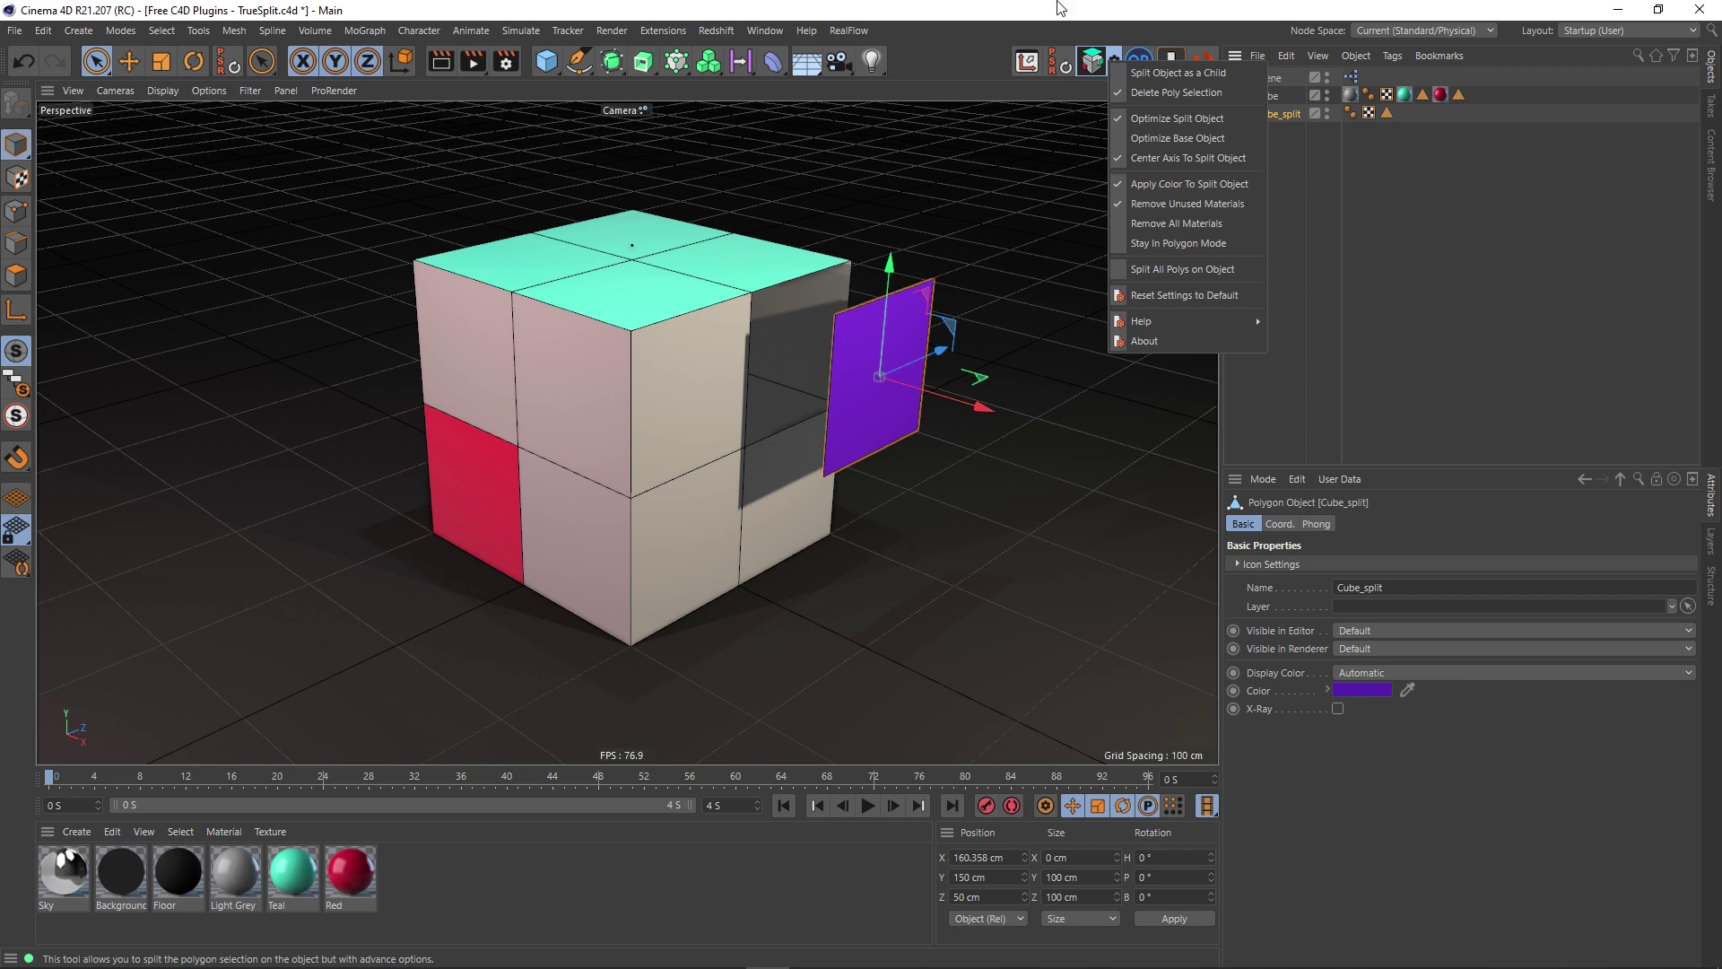
{"action": "left_click", "coordinate": [1166, 186]}
{"action": "key", "text": "ctrl+z"}
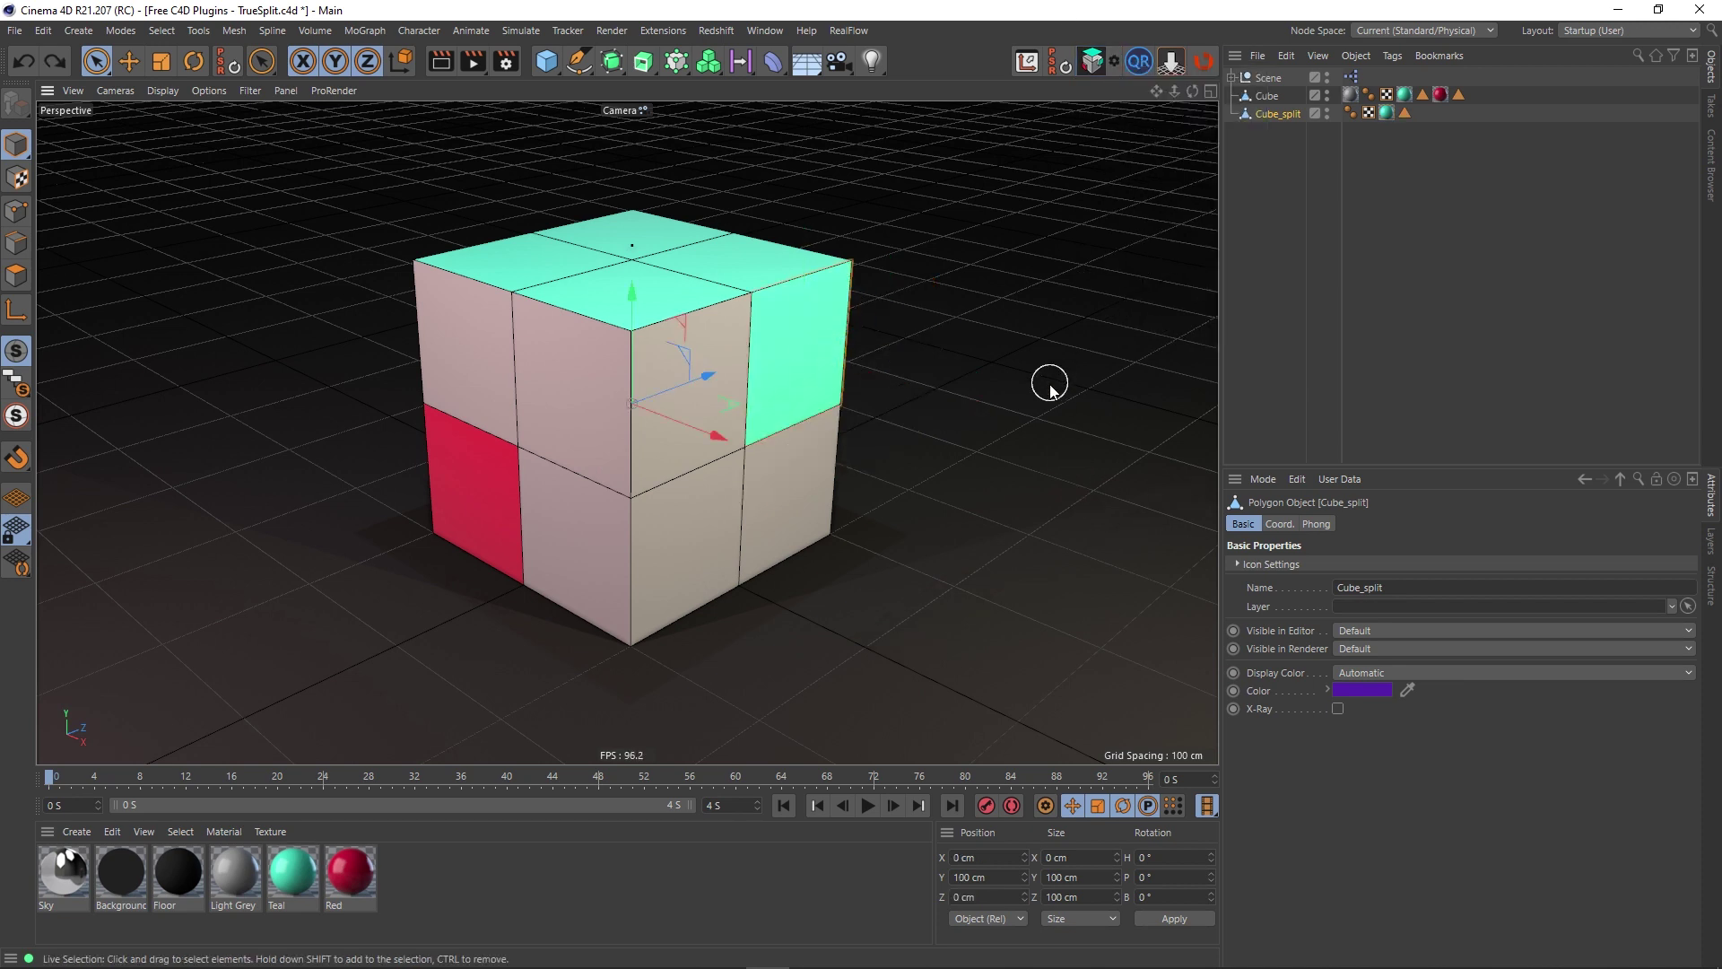
Step: Undo to the whole cube and uncheck Apply Color To Split Object in the TrueSplit settings
{"action": "key", "text": "ctrl+z"}
{"action": "left_click", "coordinate": [1119, 67]}
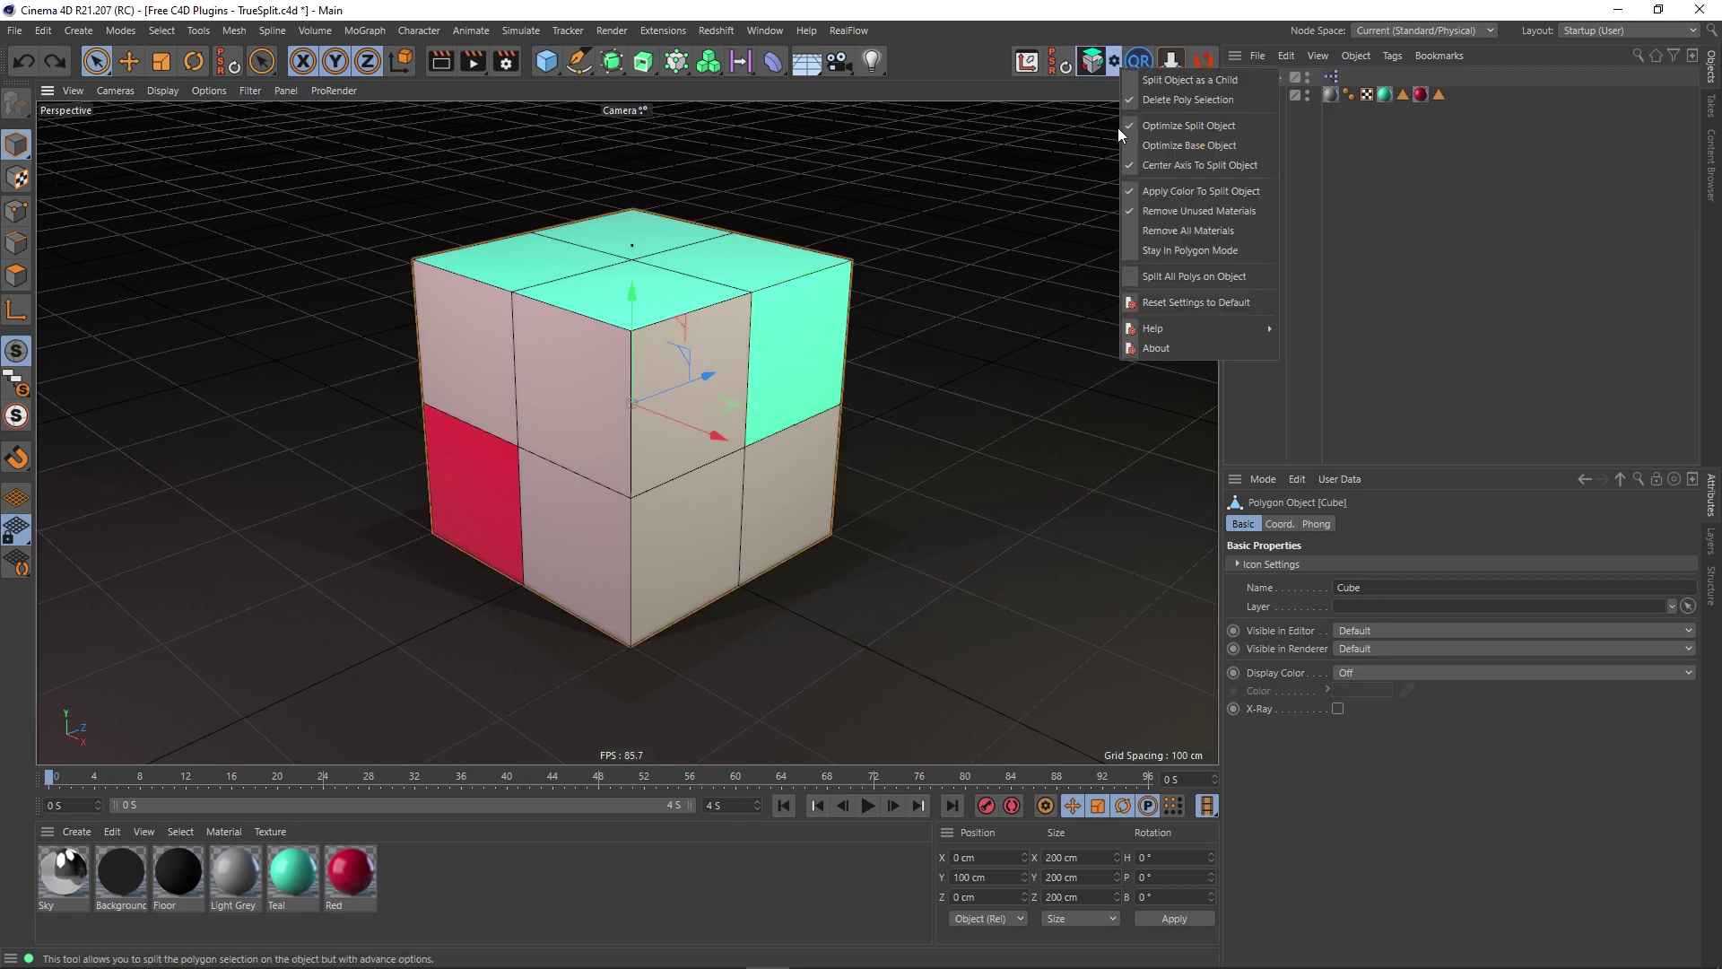
{"action": "left_click", "coordinate": [1157, 191]}
{"action": "left_click", "coordinate": [1119, 59]}
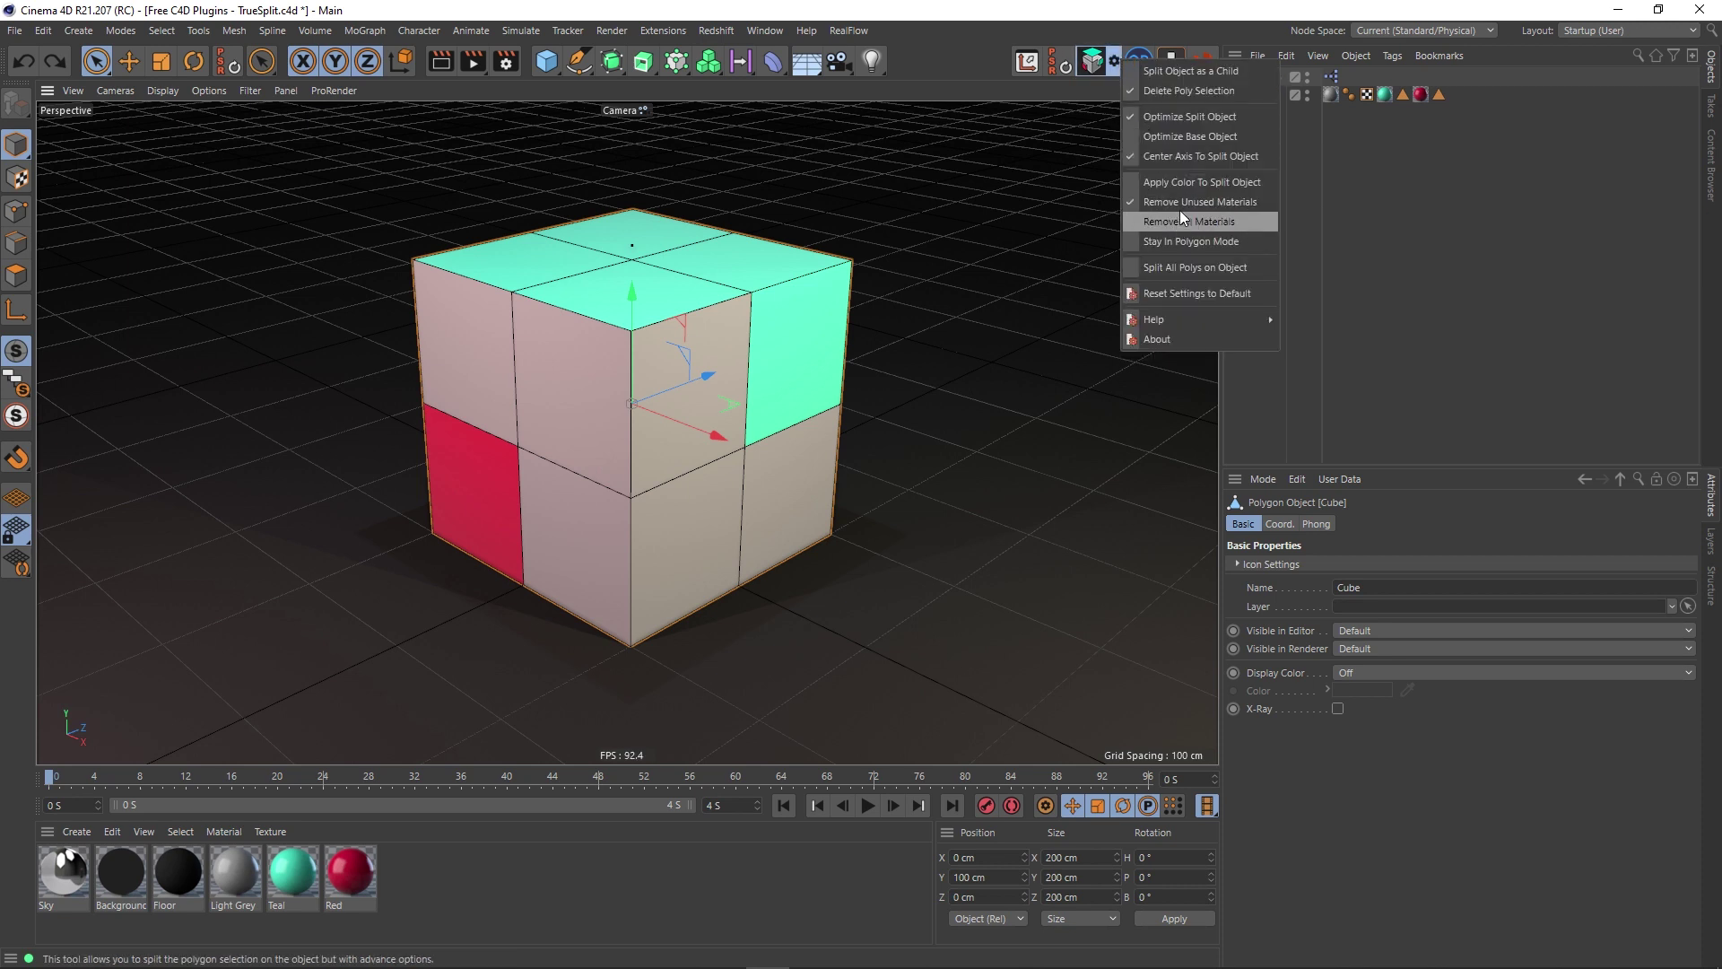
{"action": "left_click", "coordinate": [1345, 188]}
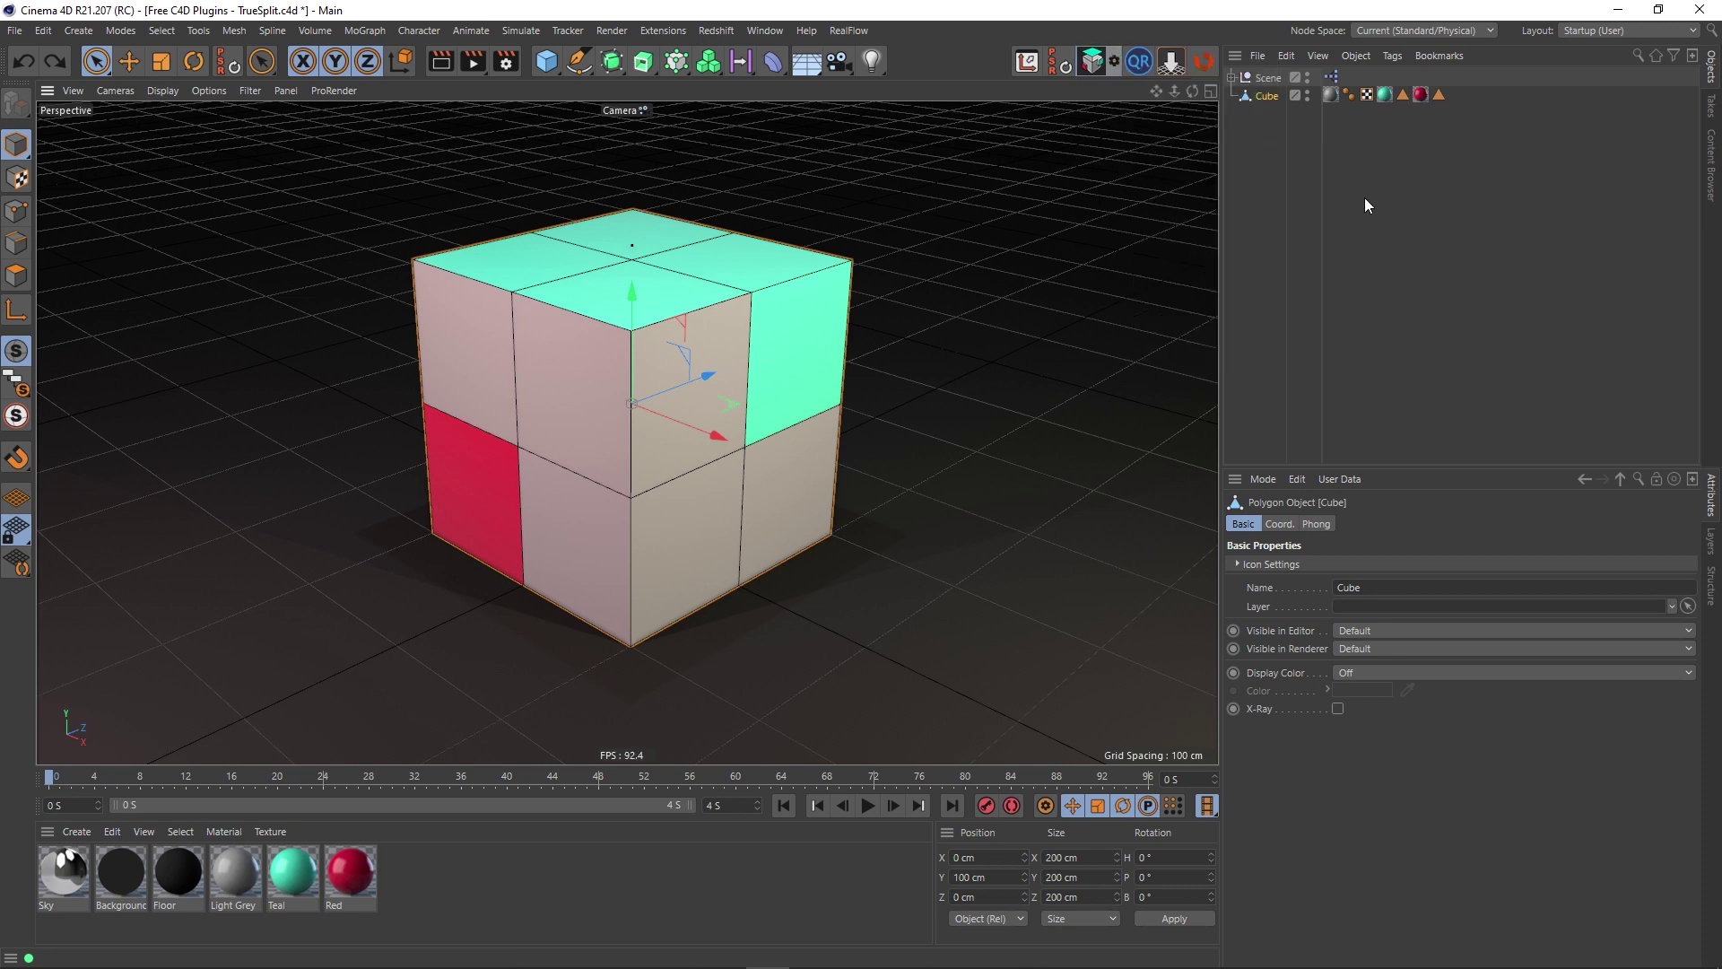
{"action": "left_click", "coordinate": [1265, 99]}
{"action": "left_click", "coordinate": [1113, 63]}
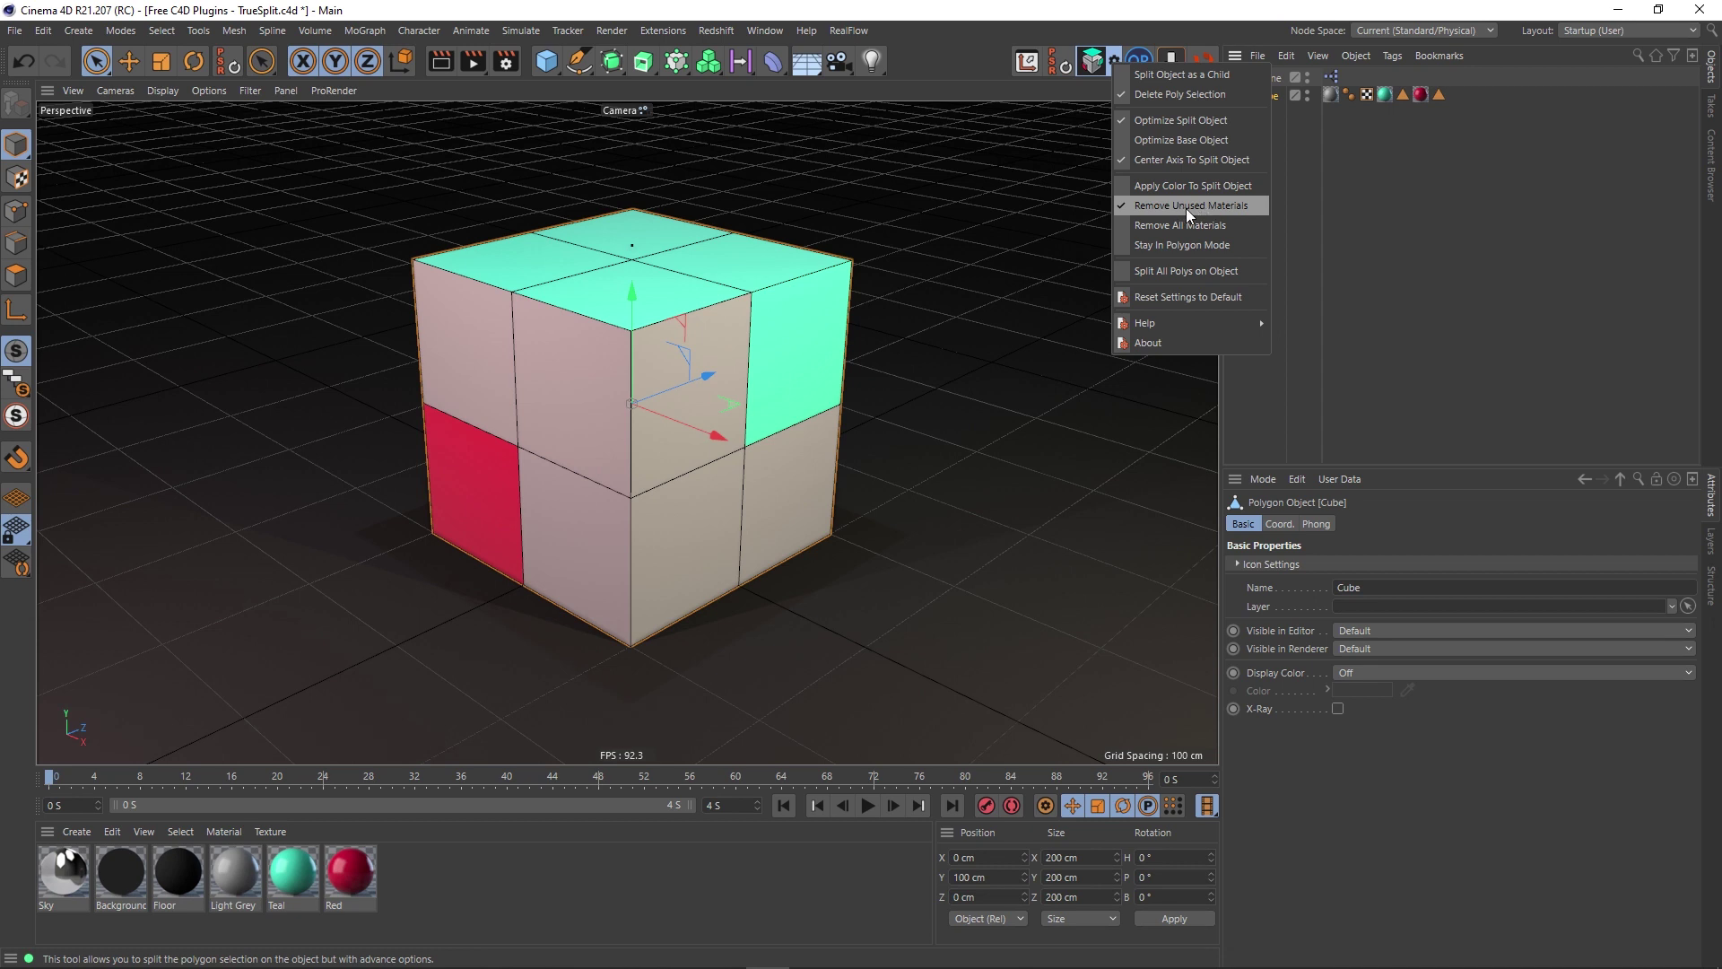
Step: Split the upper-right teal face into Cube_split in Polygon mode, drag it along X, then undo both
{"action": "left_click", "coordinate": [1186, 208]}
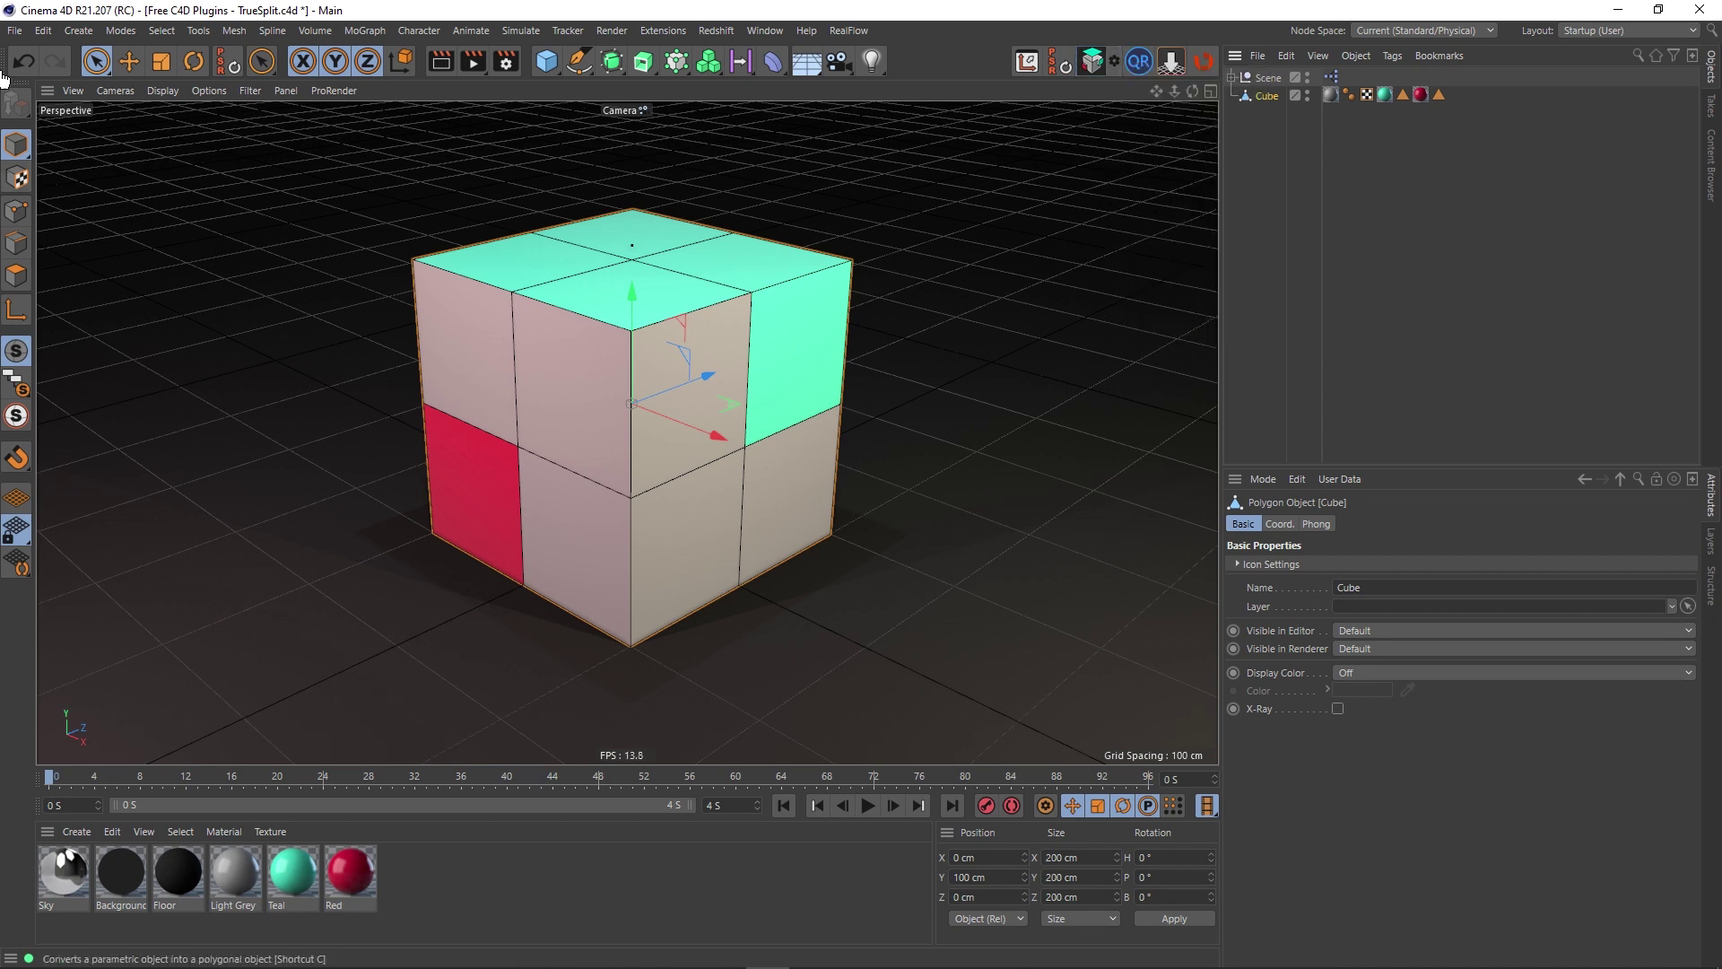
{"action": "left_click", "coordinate": [17, 275]}
{"action": "left_click", "coordinate": [796, 354]}
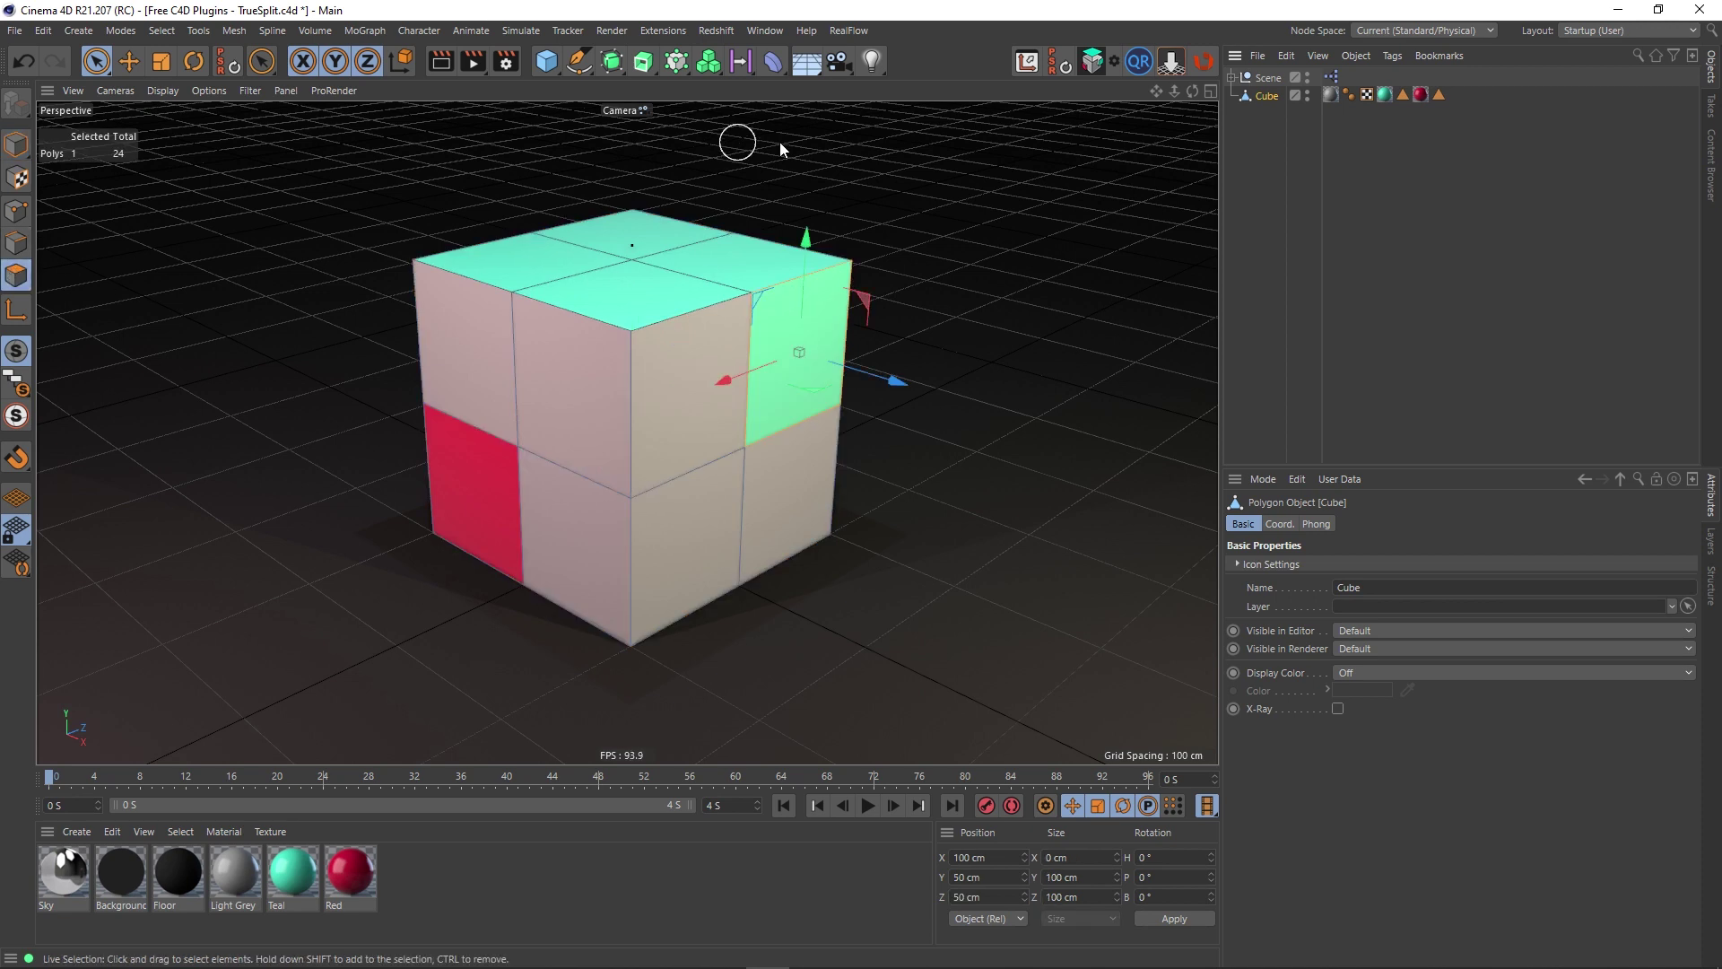
{"action": "left_click", "coordinate": [1091, 63]}
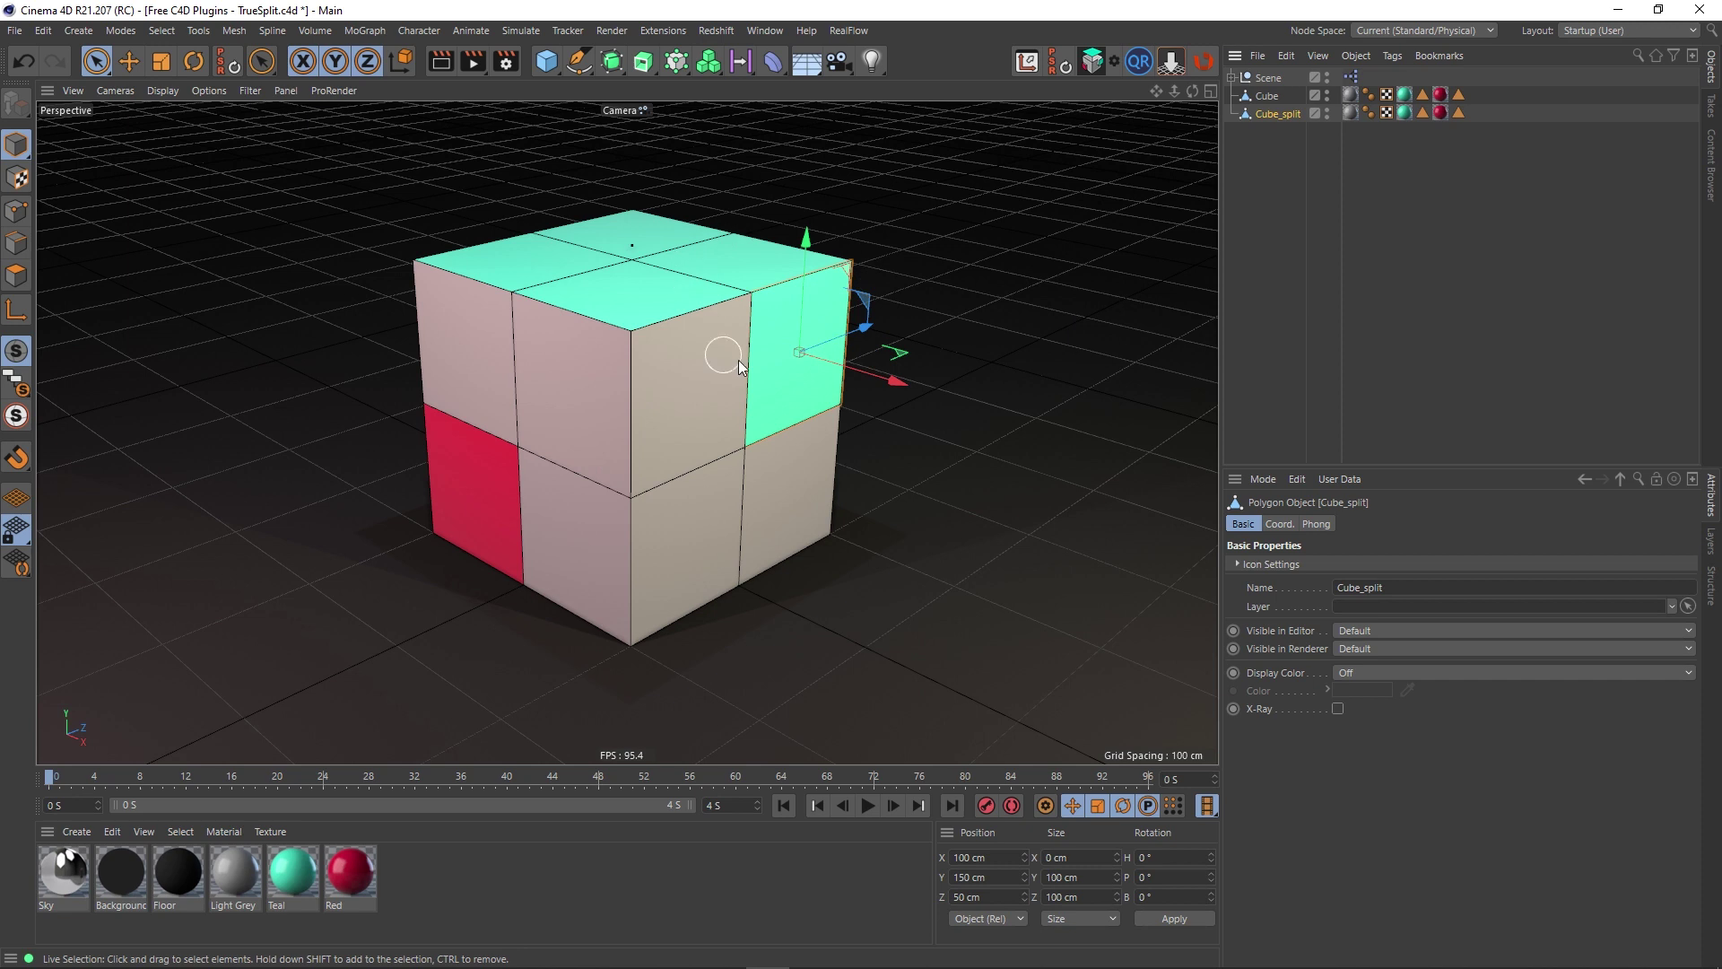
{"action": "left_click_drag", "start_coordinate": [900, 384], "coordinate": [980, 395]}
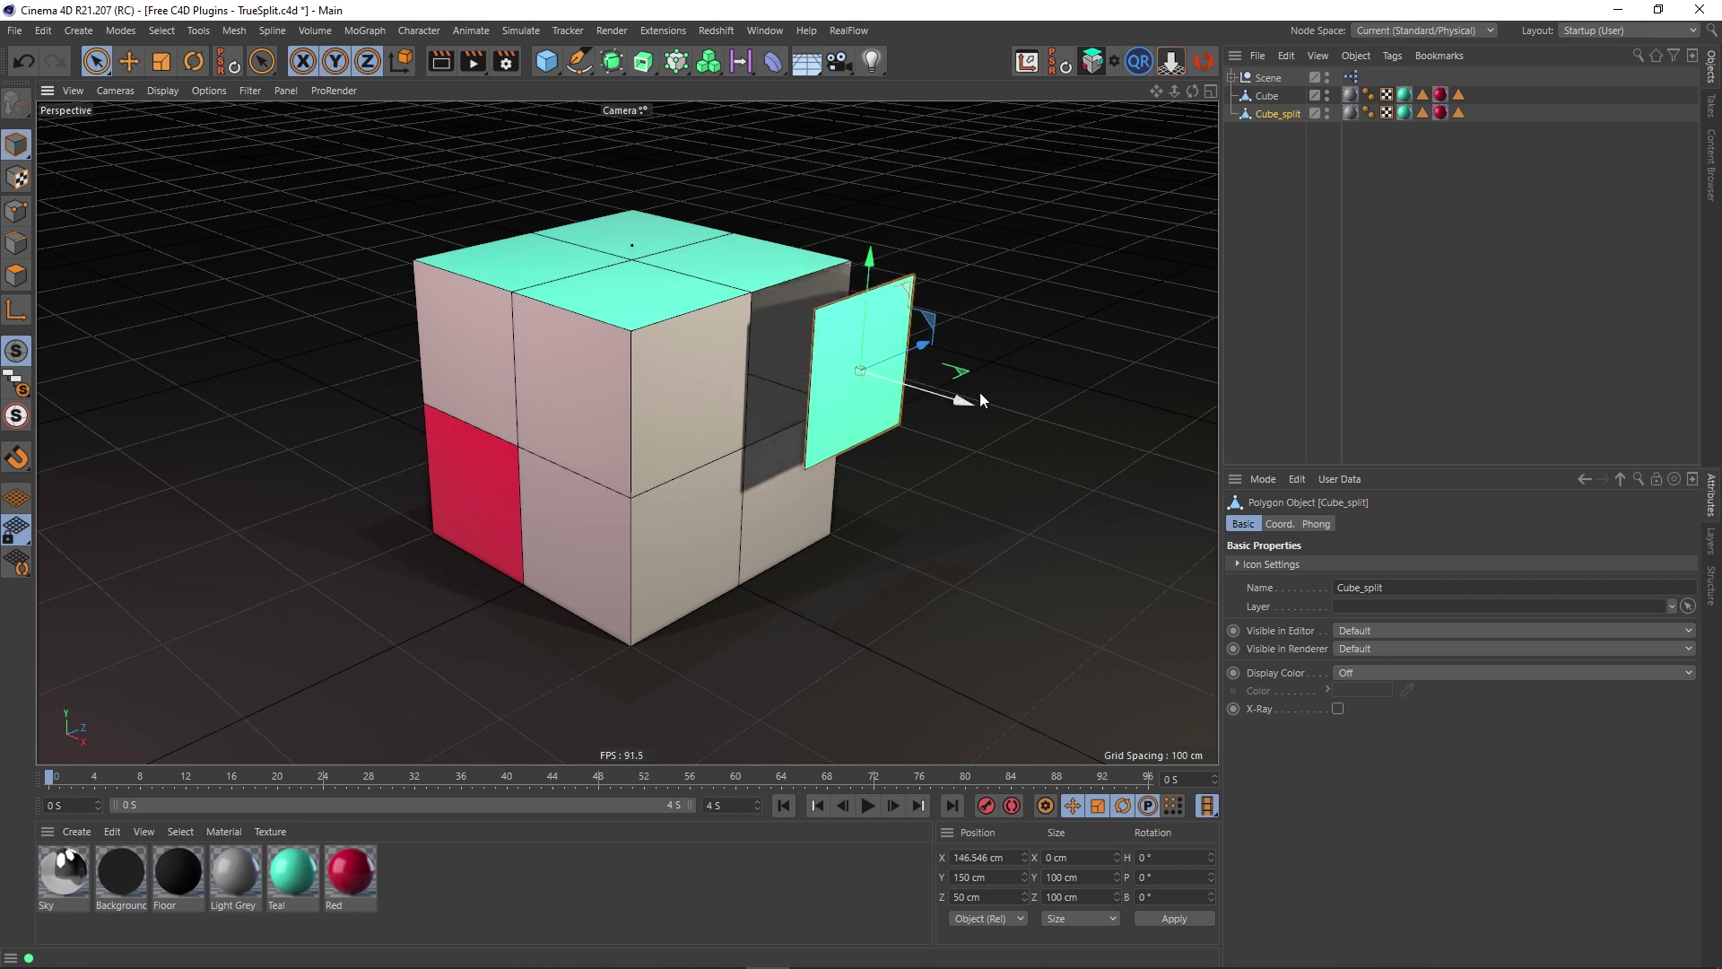
{"action": "key", "text": "ctrl+z"}
{"action": "key", "text": "ctrl+z"}
{"action": "key", "text": "ctrl+z"}
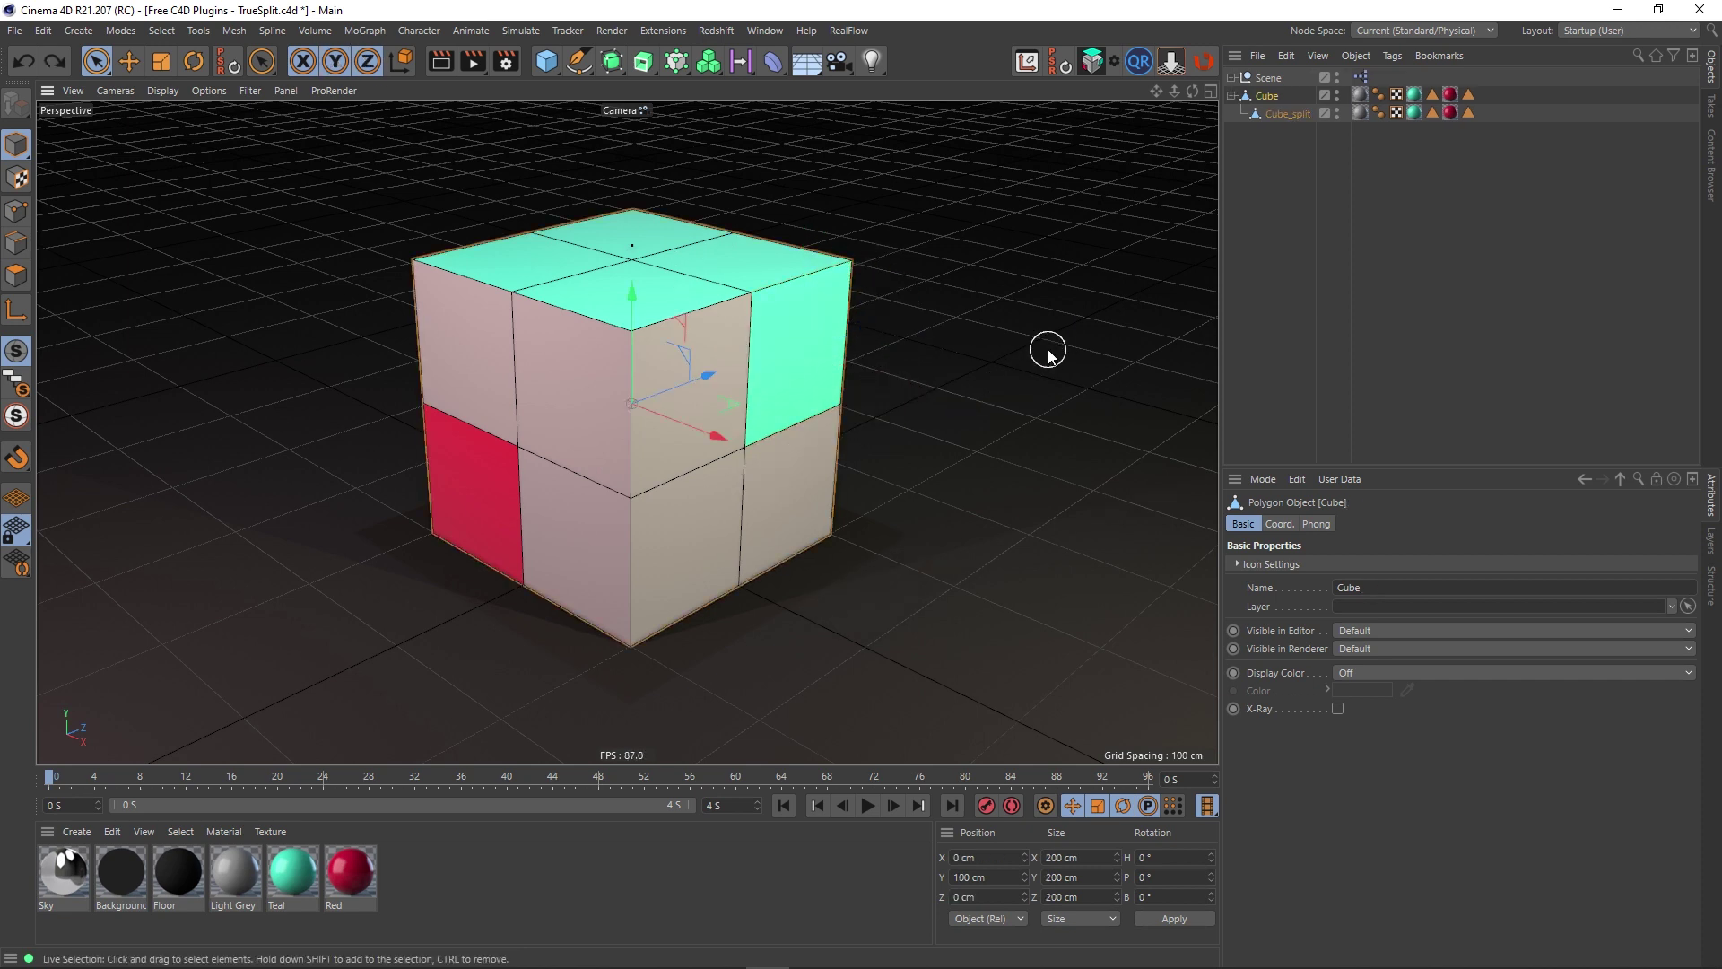
{"action": "key", "text": "ctrl+z"}
{"action": "key", "text": "ctrl+z"}
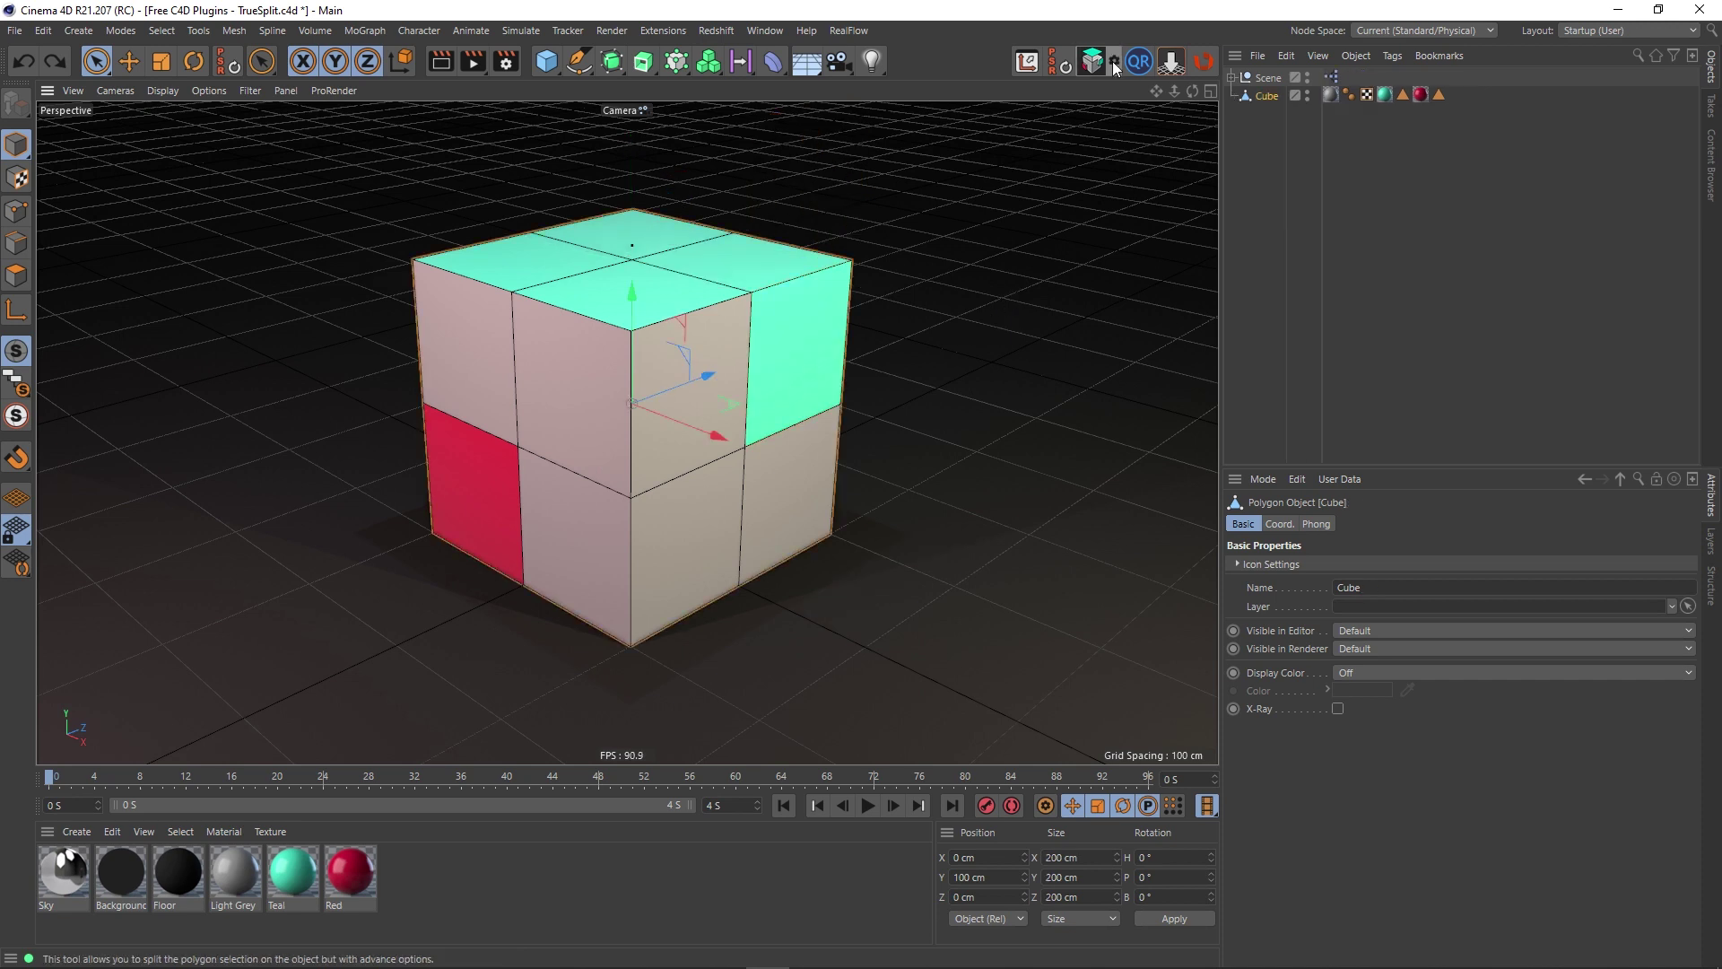
Step: Turn off Remove Unused Materials in the TrueSplit settings and dismiss the polygon-mode error
{"action": "left_click", "coordinate": [1113, 61]}
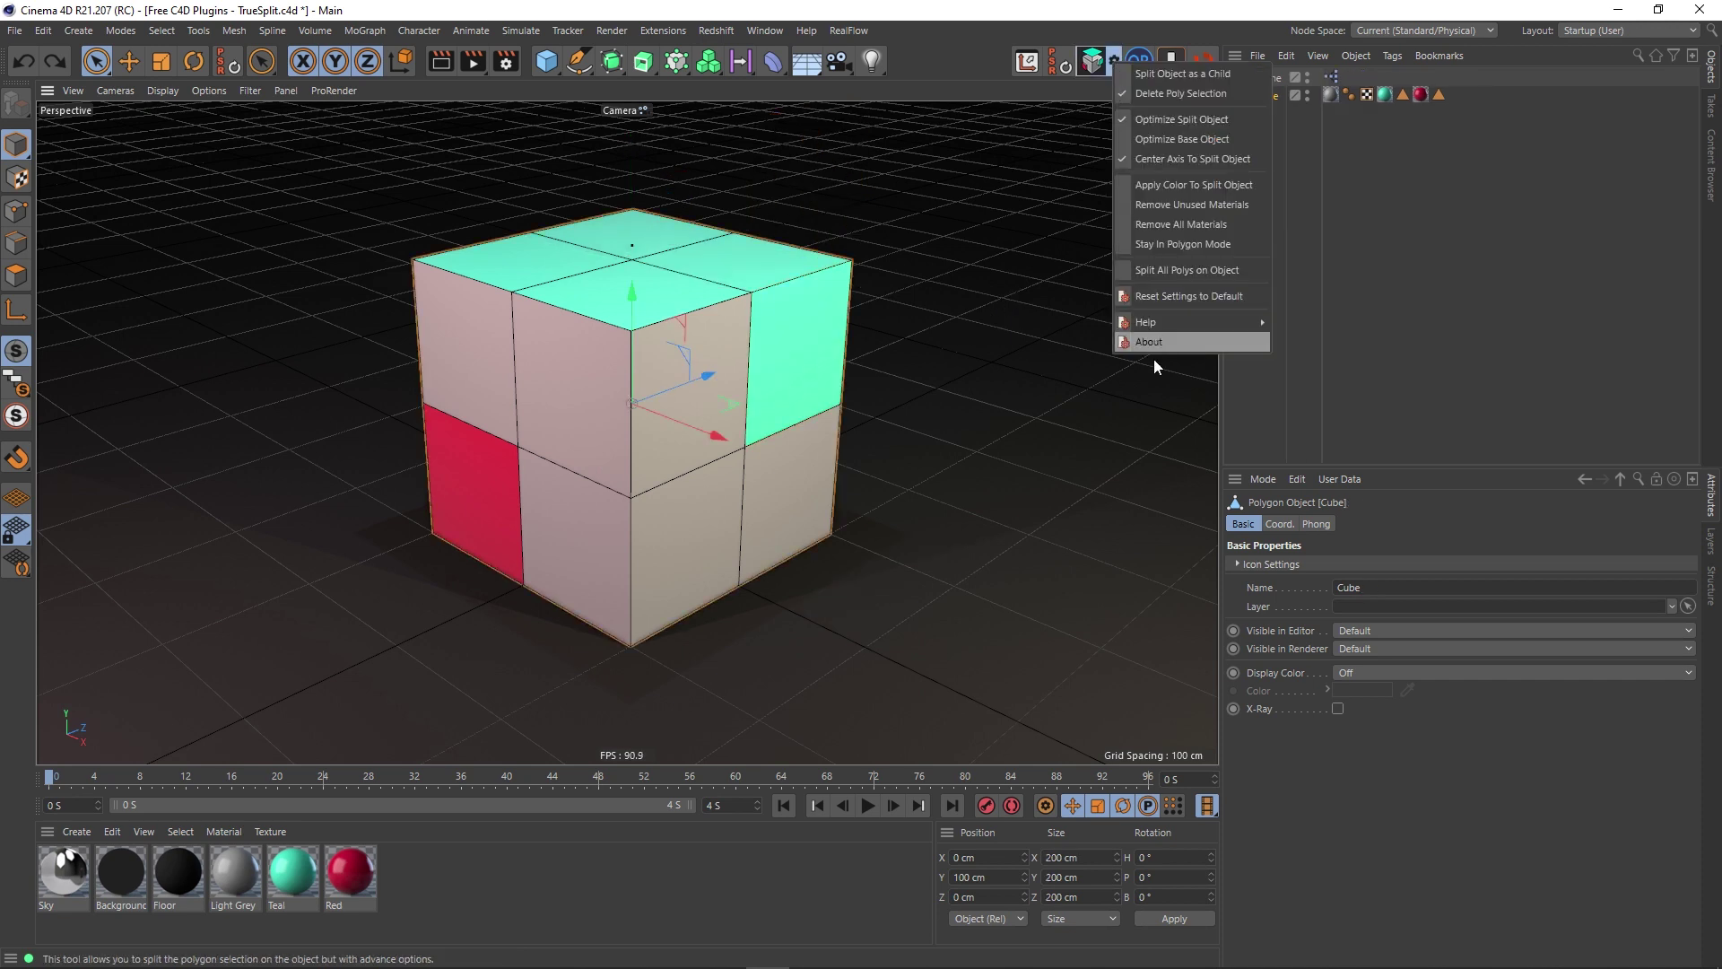
{"action": "left_click", "coordinate": [1197, 206]}
{"action": "left_click", "coordinate": [1090, 63]}
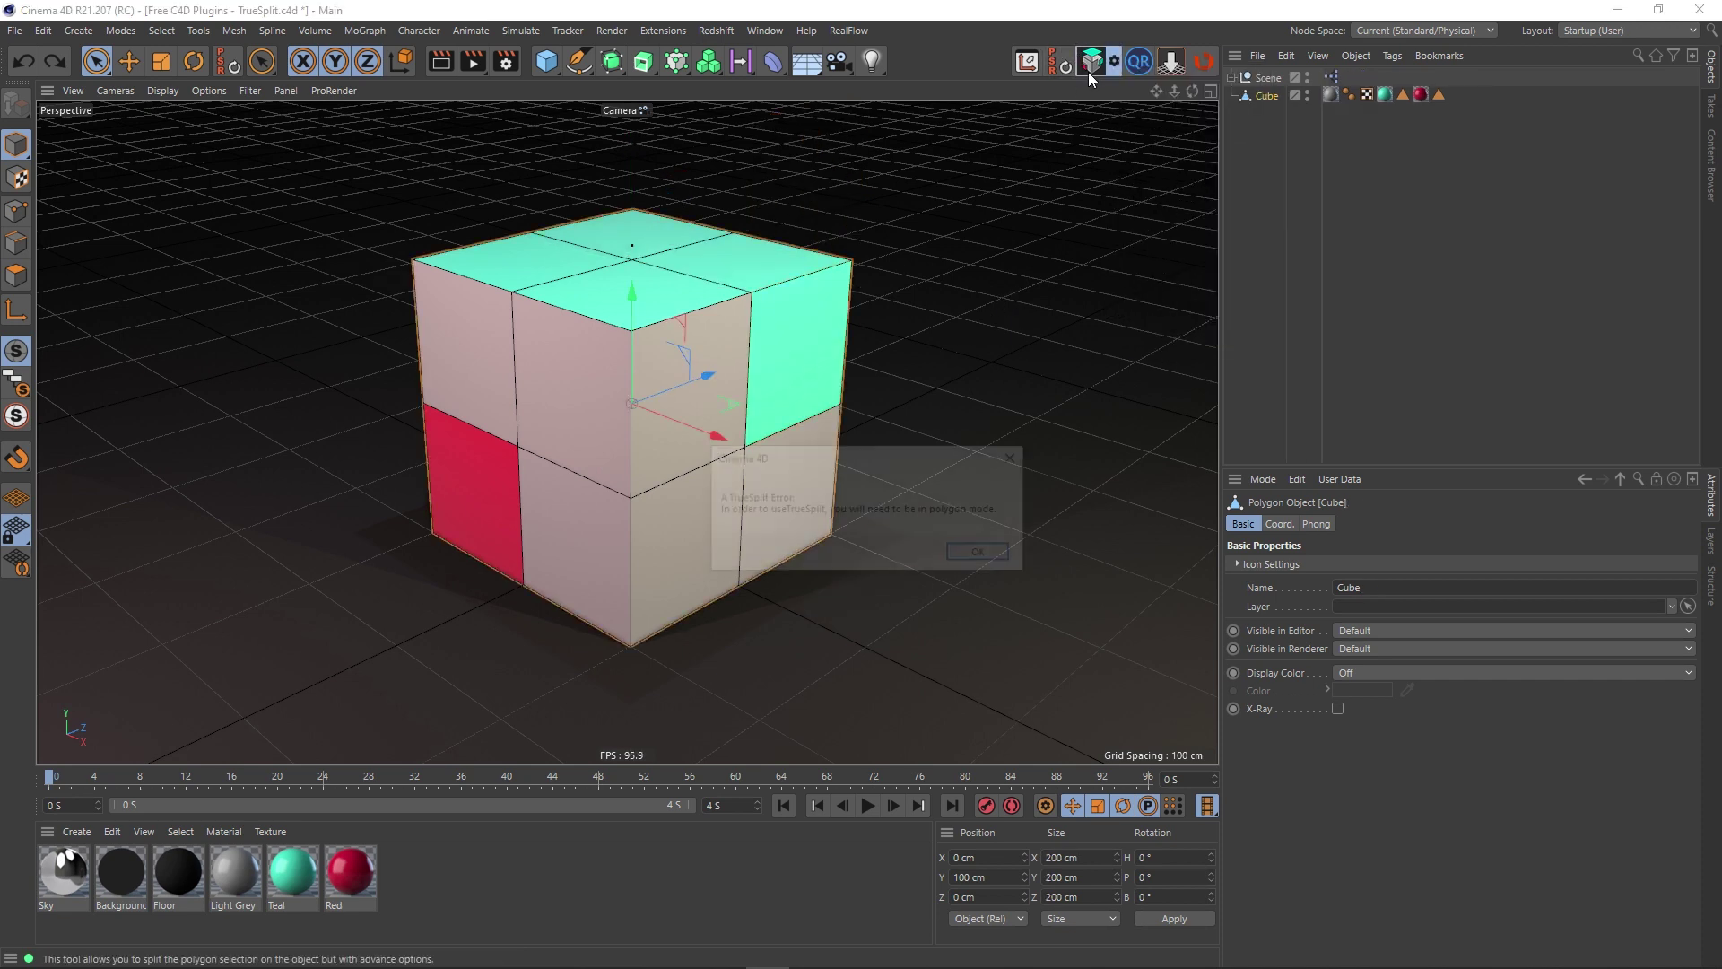
{"action": "left_click", "coordinate": [983, 553]}
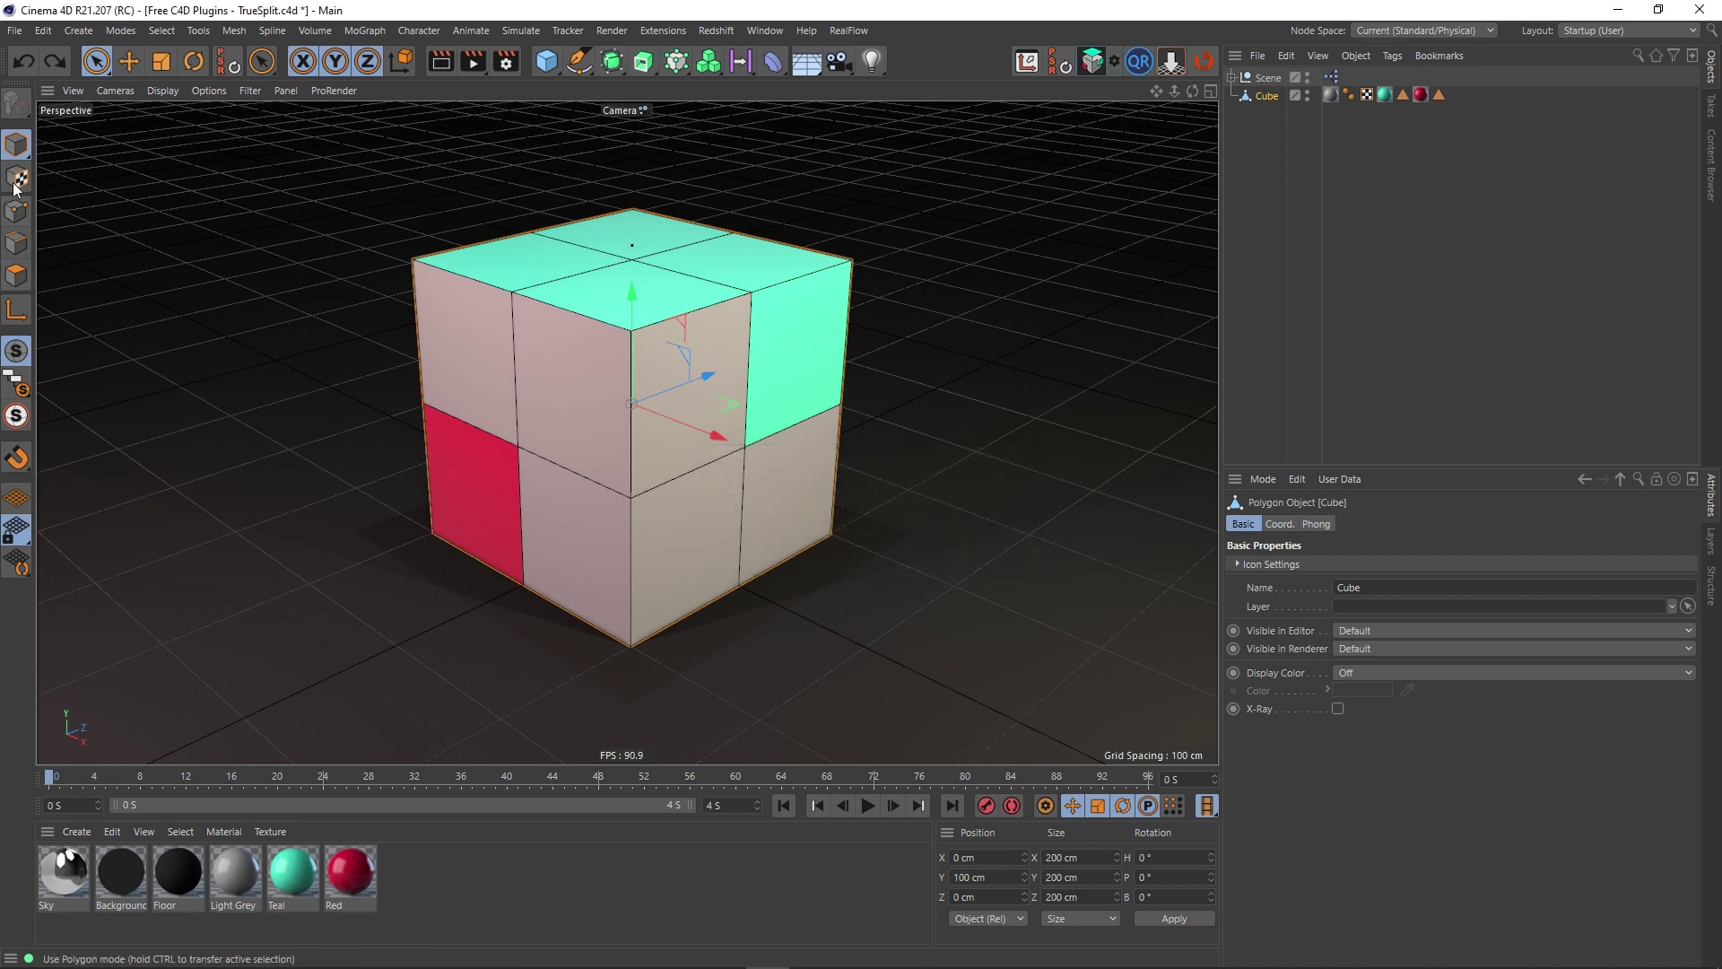
Step: Split the face in Polygon mode, slide it well away from the cube, then undo
{"action": "left_click", "coordinate": [18, 277]}
{"action": "left_click", "coordinate": [1090, 63]}
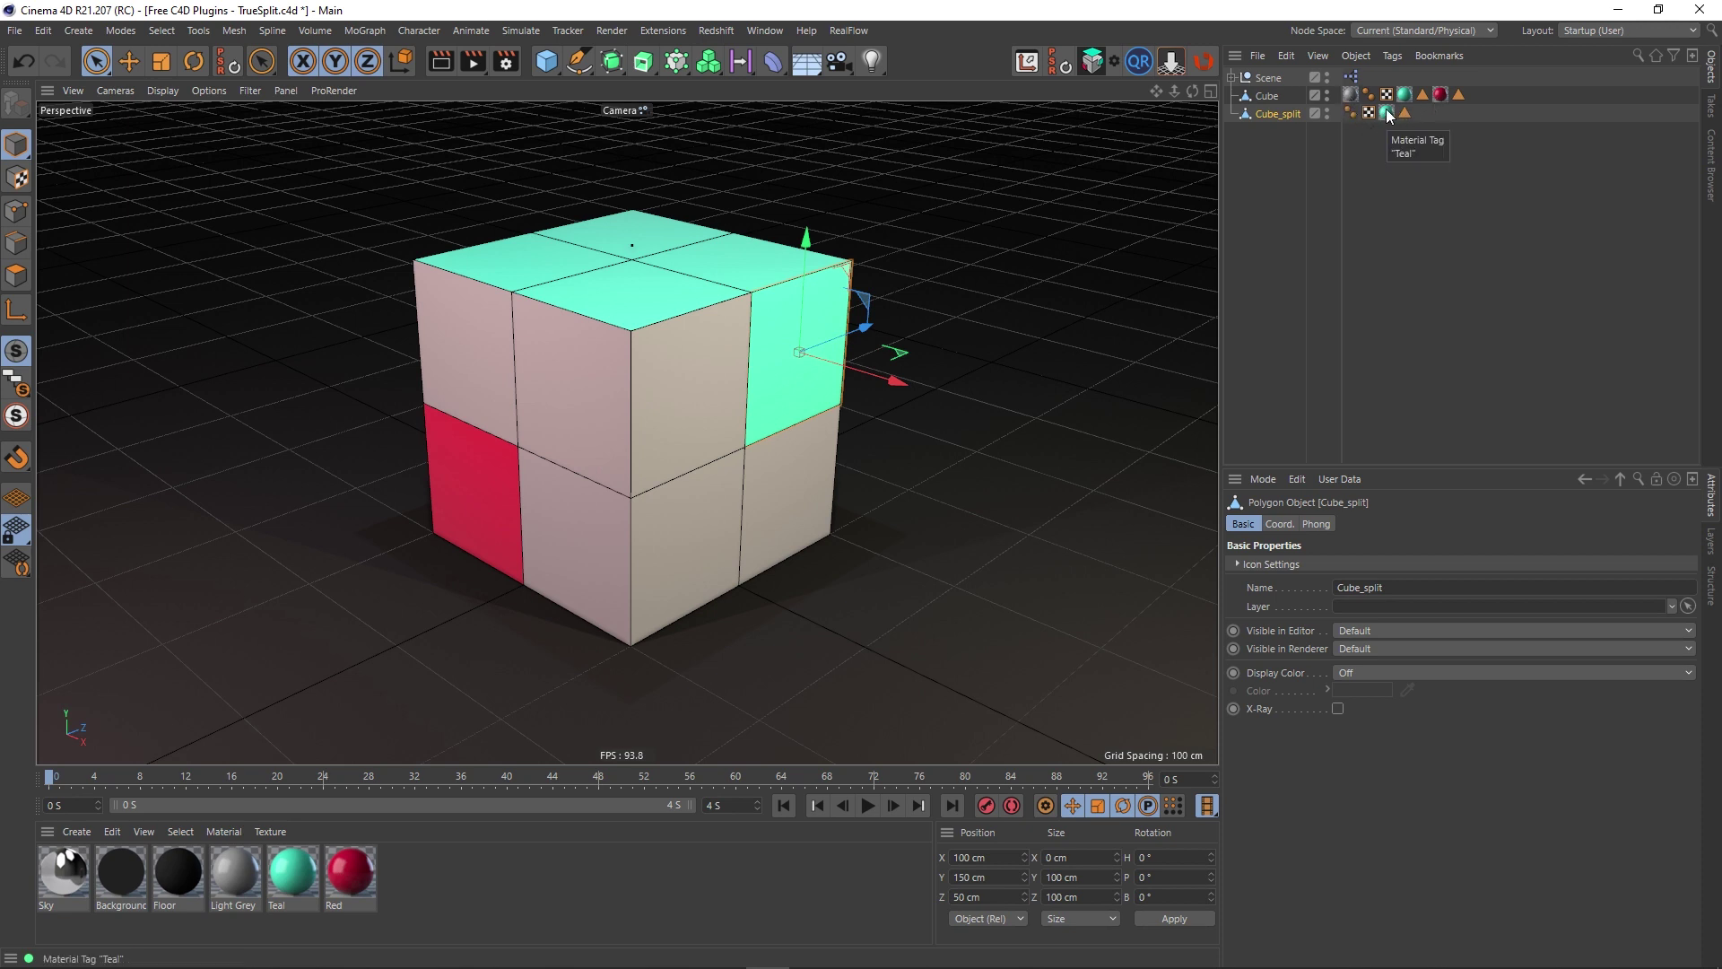
{"action": "left_click_drag", "start_coordinate": [897, 381], "coordinate": [1032, 474]}
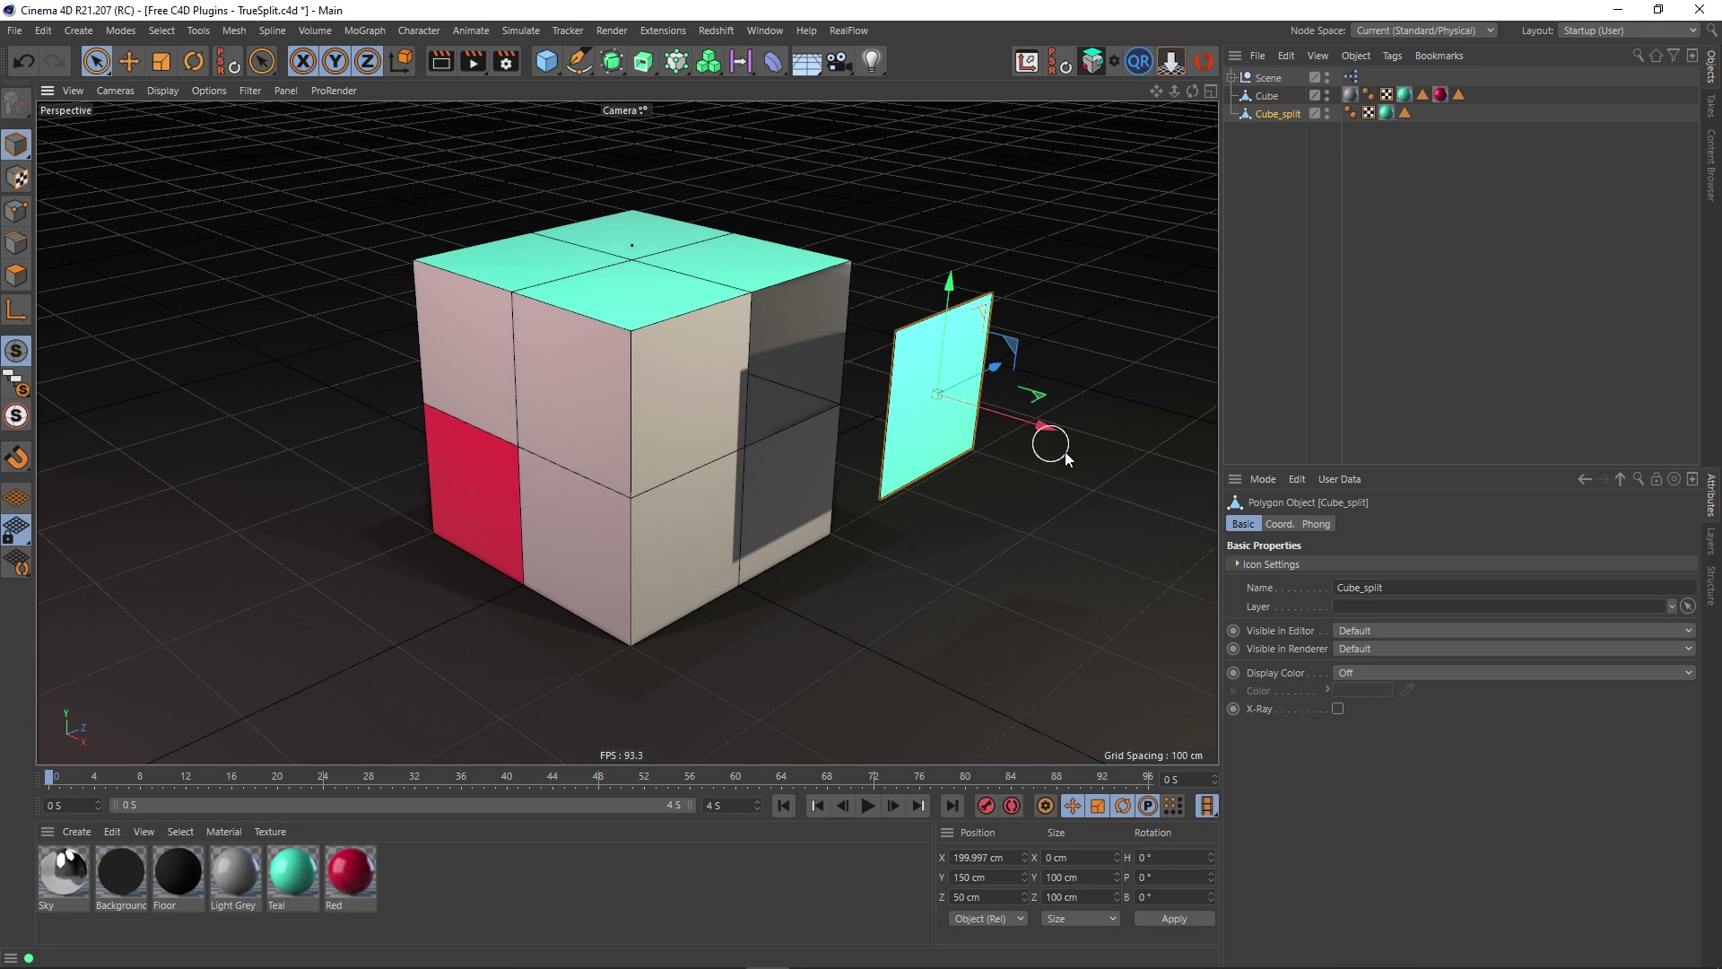
{"action": "key", "text": "ctrl+z"}
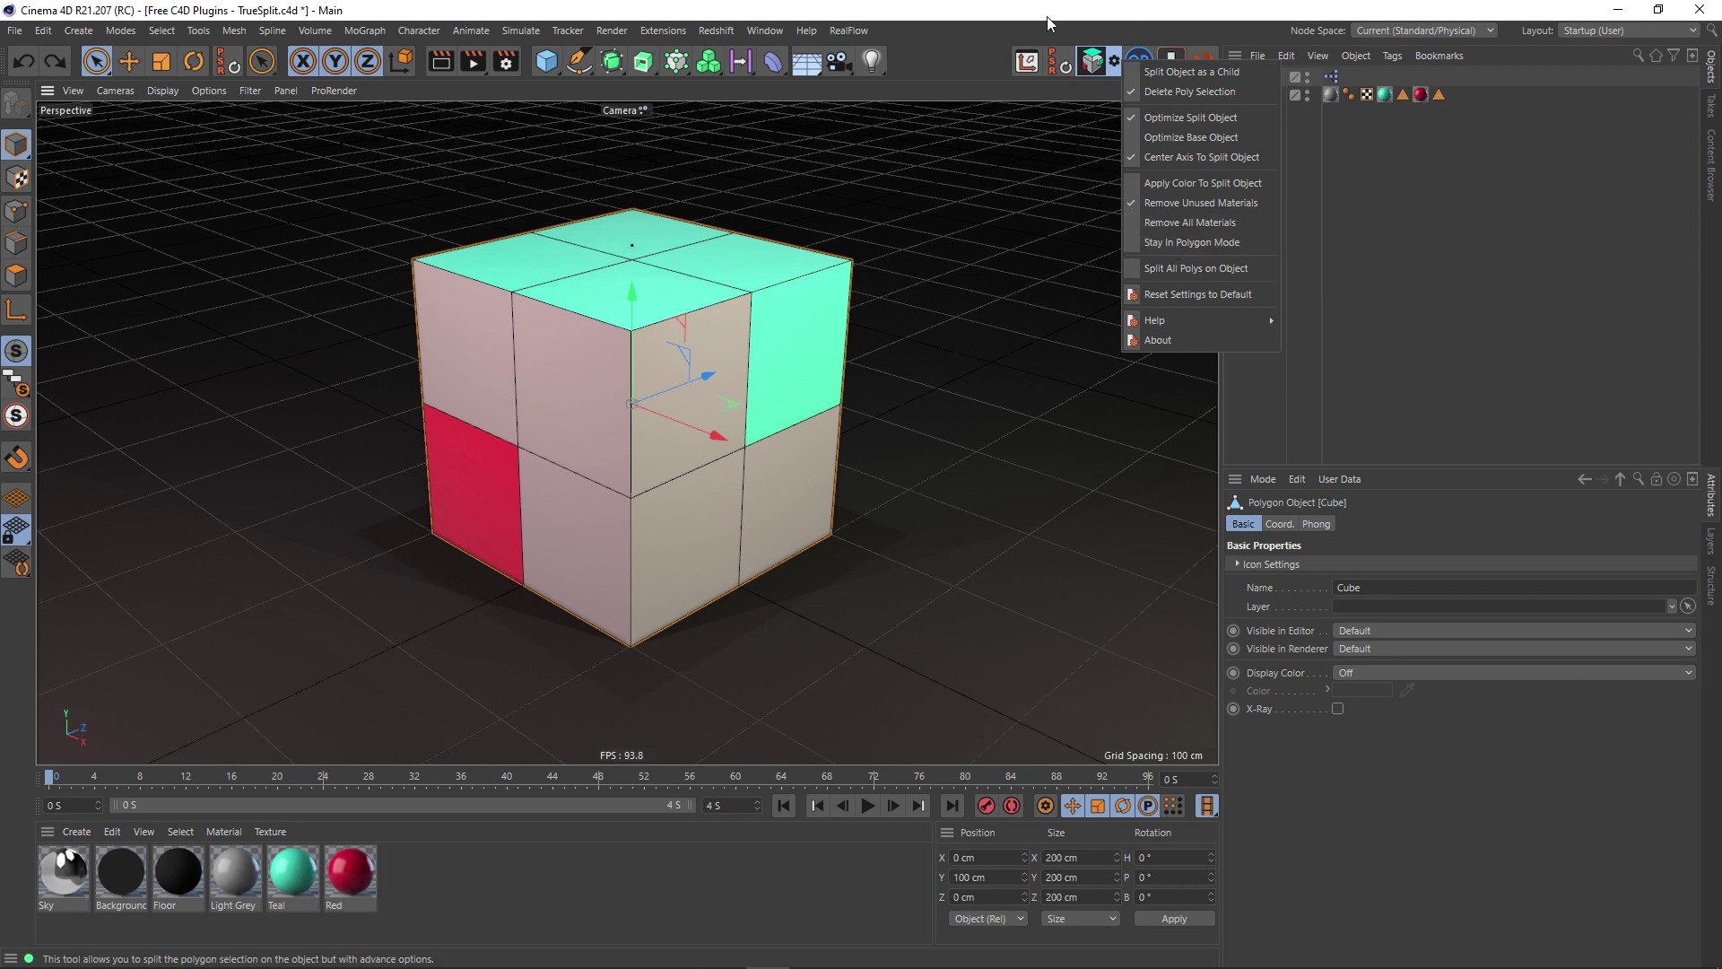
Step: Close the TrueSplit settings and try selecting the upper-right side face in Polygon mode
{"action": "left_click", "coordinate": [1112, 8]}
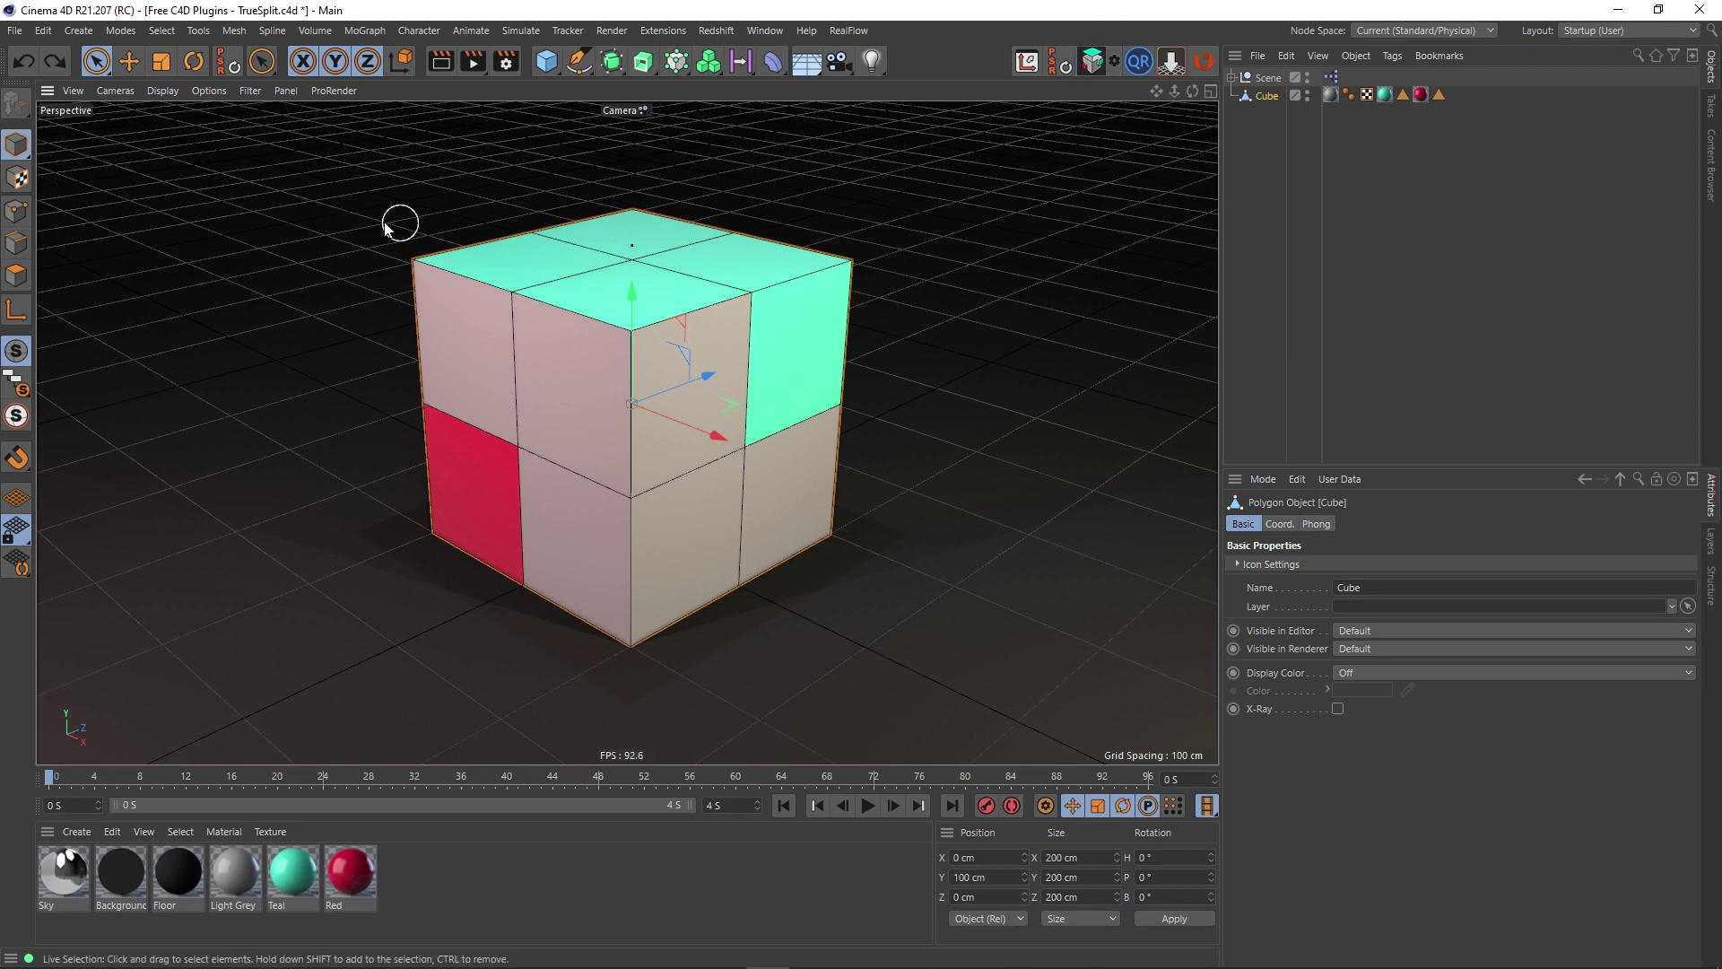
{"action": "left_click", "coordinate": [16, 276]}
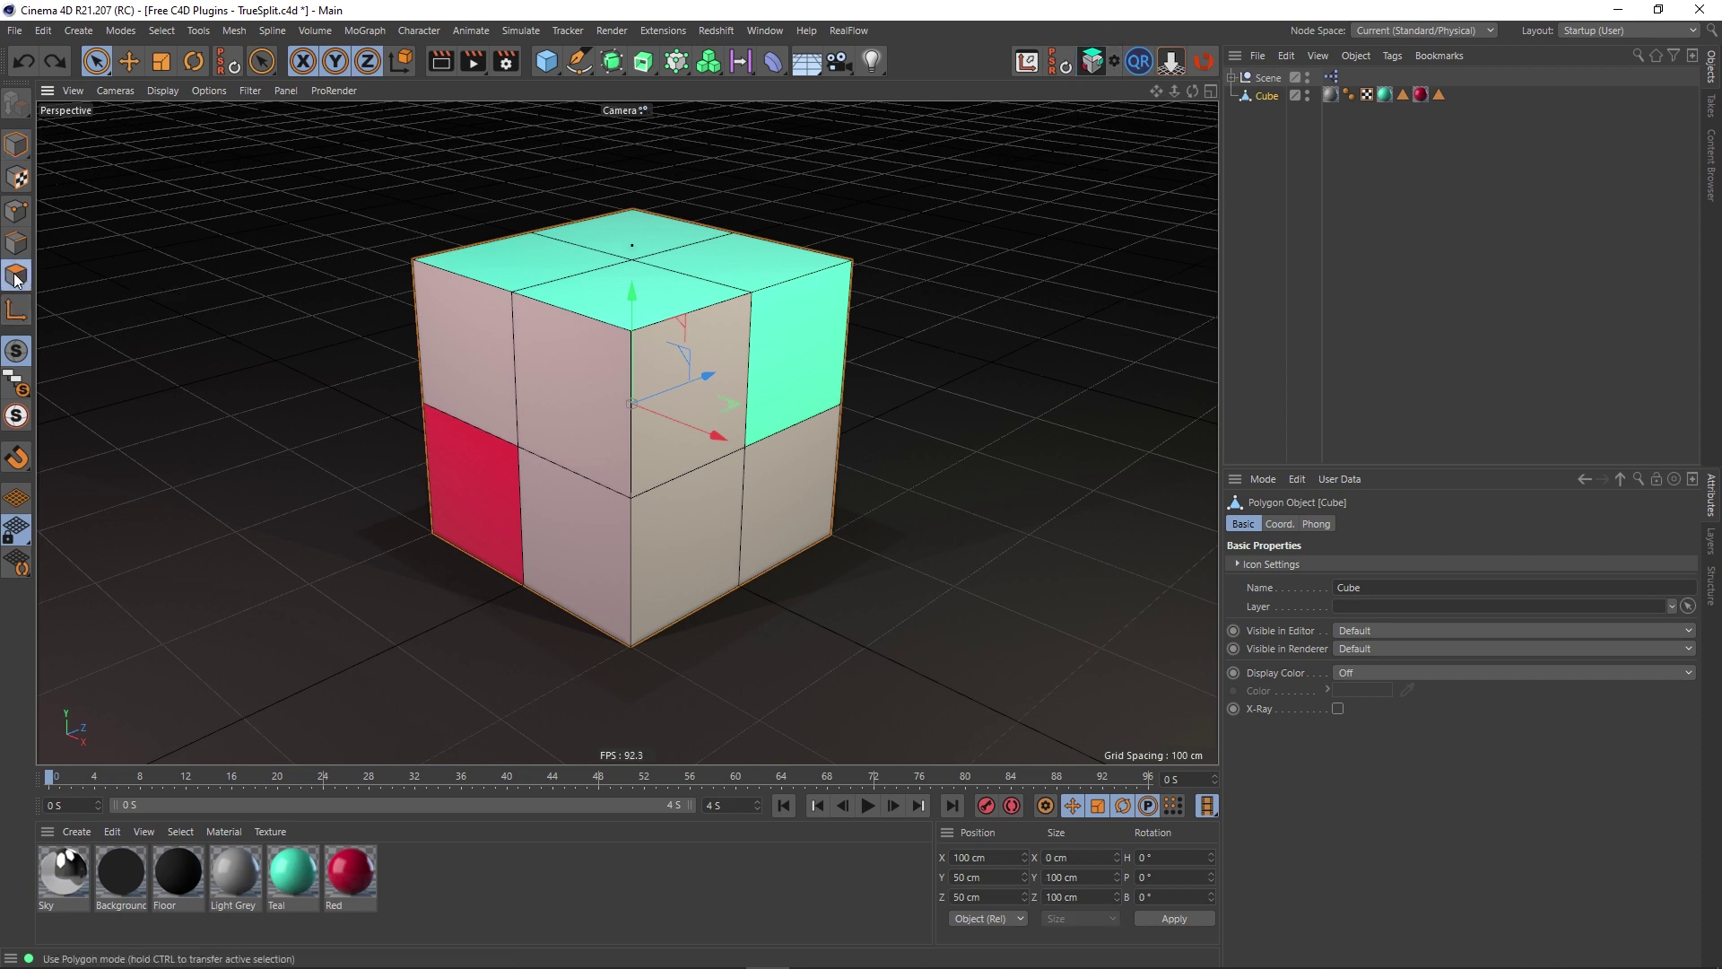
{"action": "left_click", "coordinate": [996, 367]}
{"action": "left_click", "coordinate": [809, 359]}
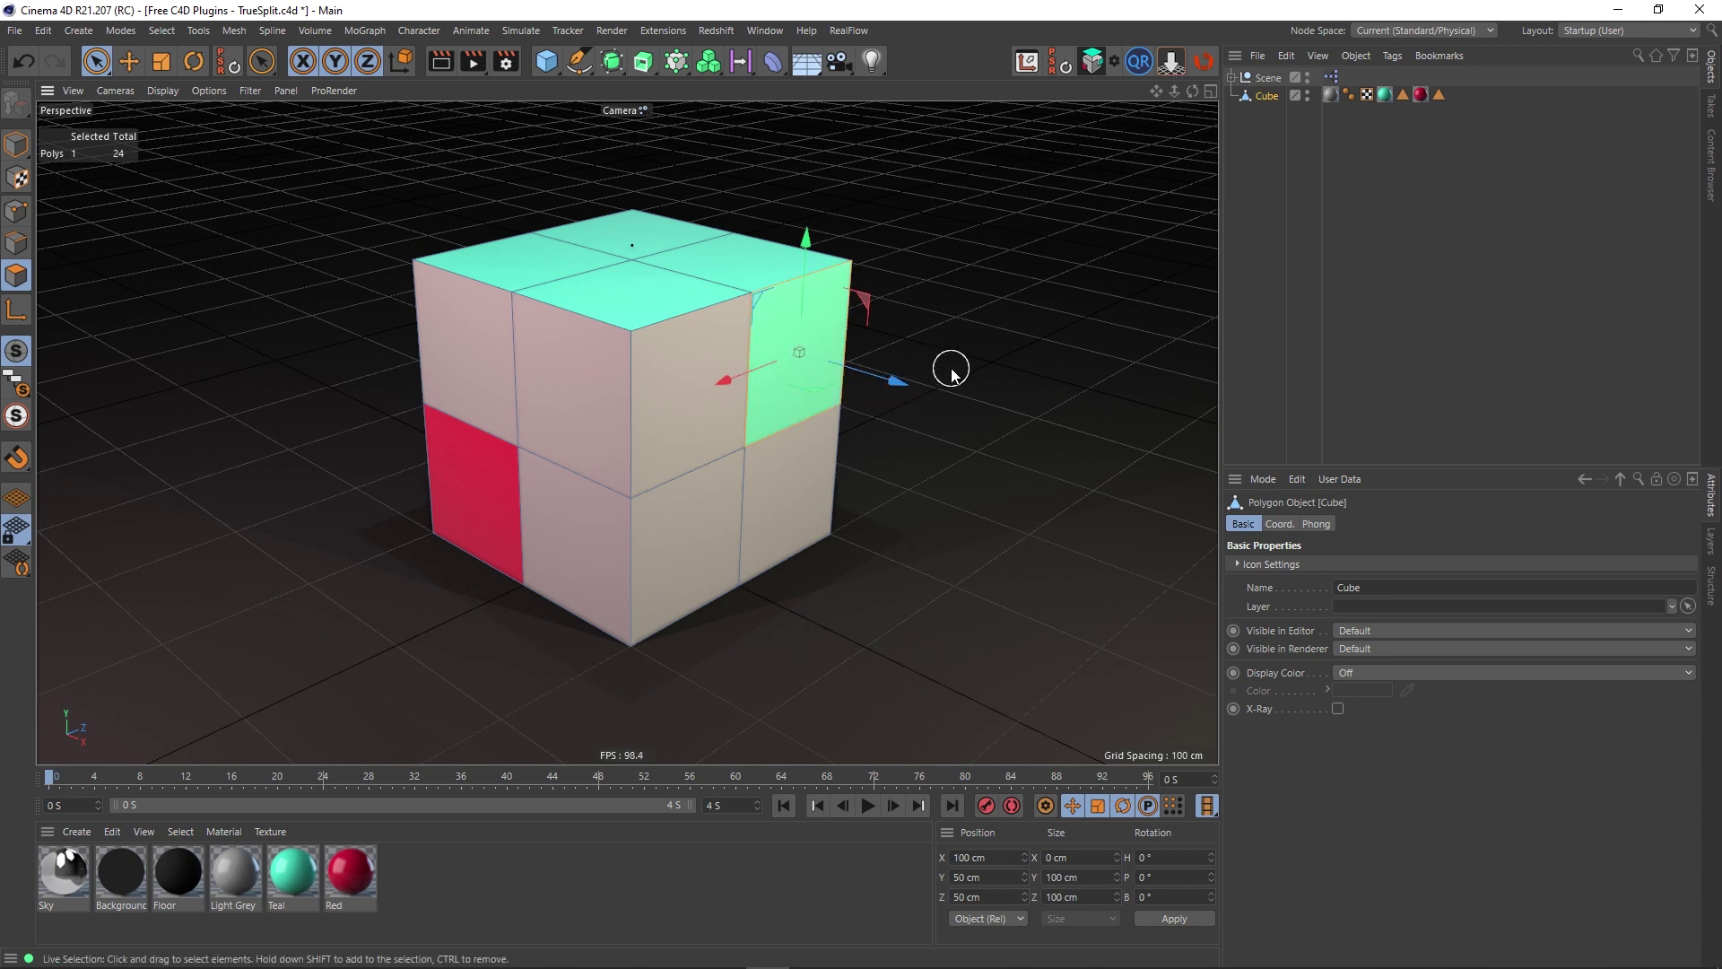
{"action": "left_click", "coordinate": [1052, 316]}
{"action": "left_click", "coordinate": [16, 143]}
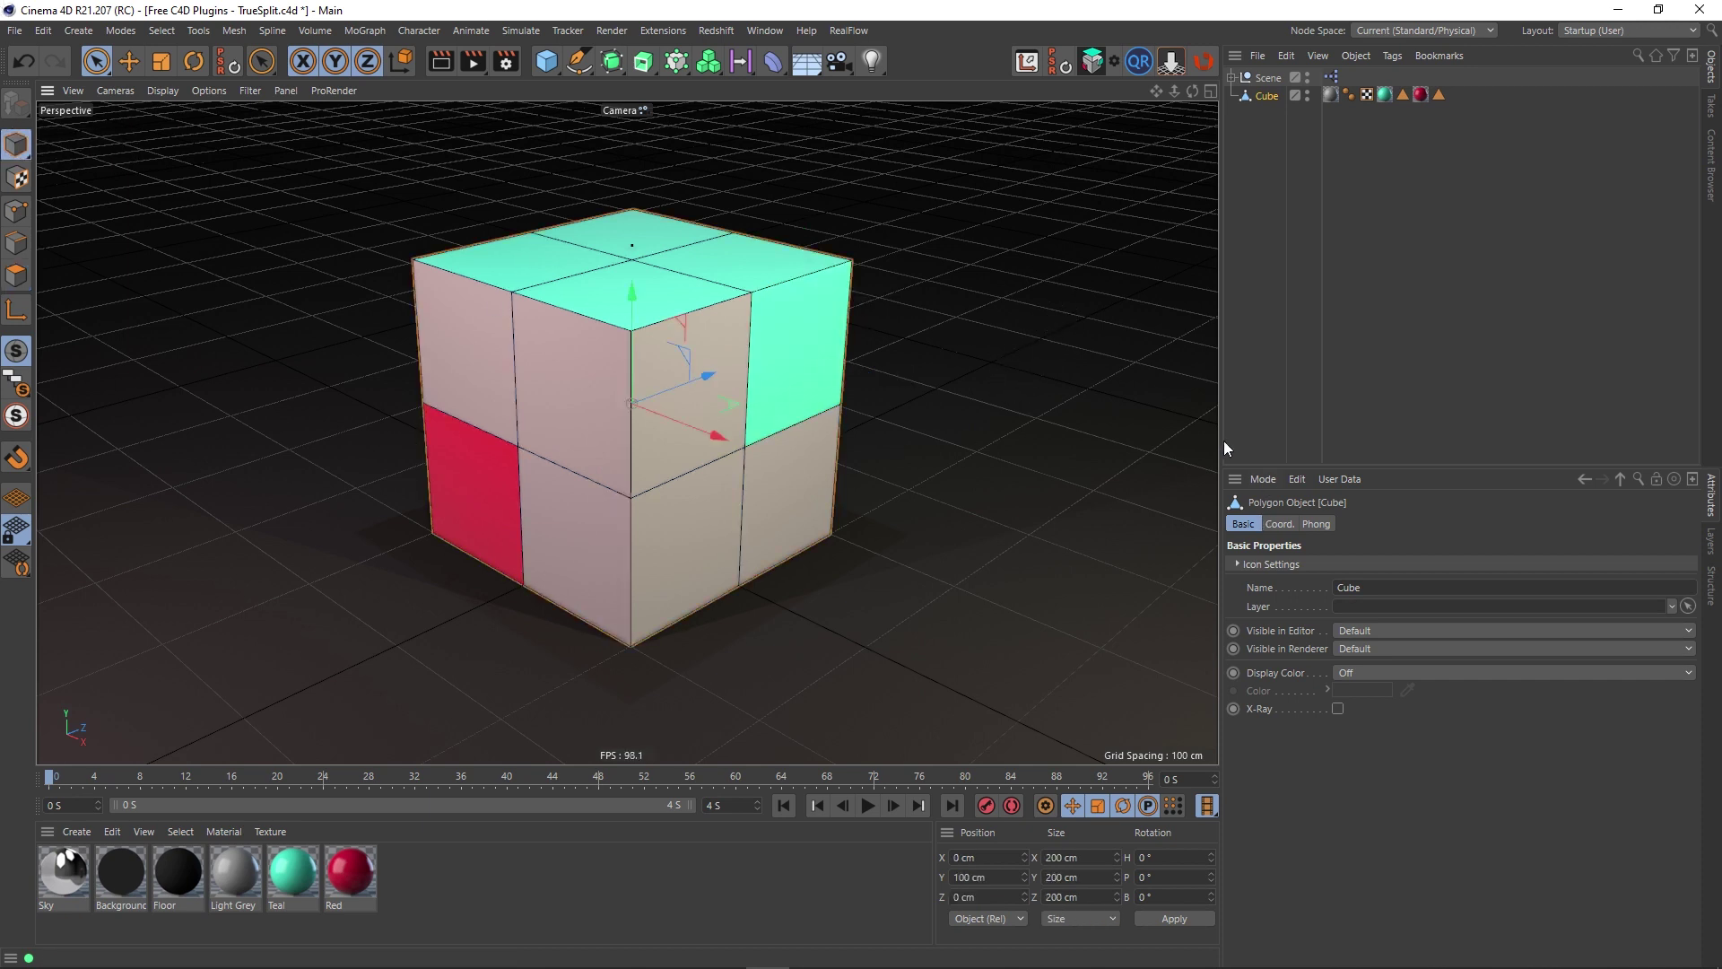
Step: Split the upper-right side face off, pull it away, then undo the move and the split
{"action": "left_click", "coordinate": [16, 274]}
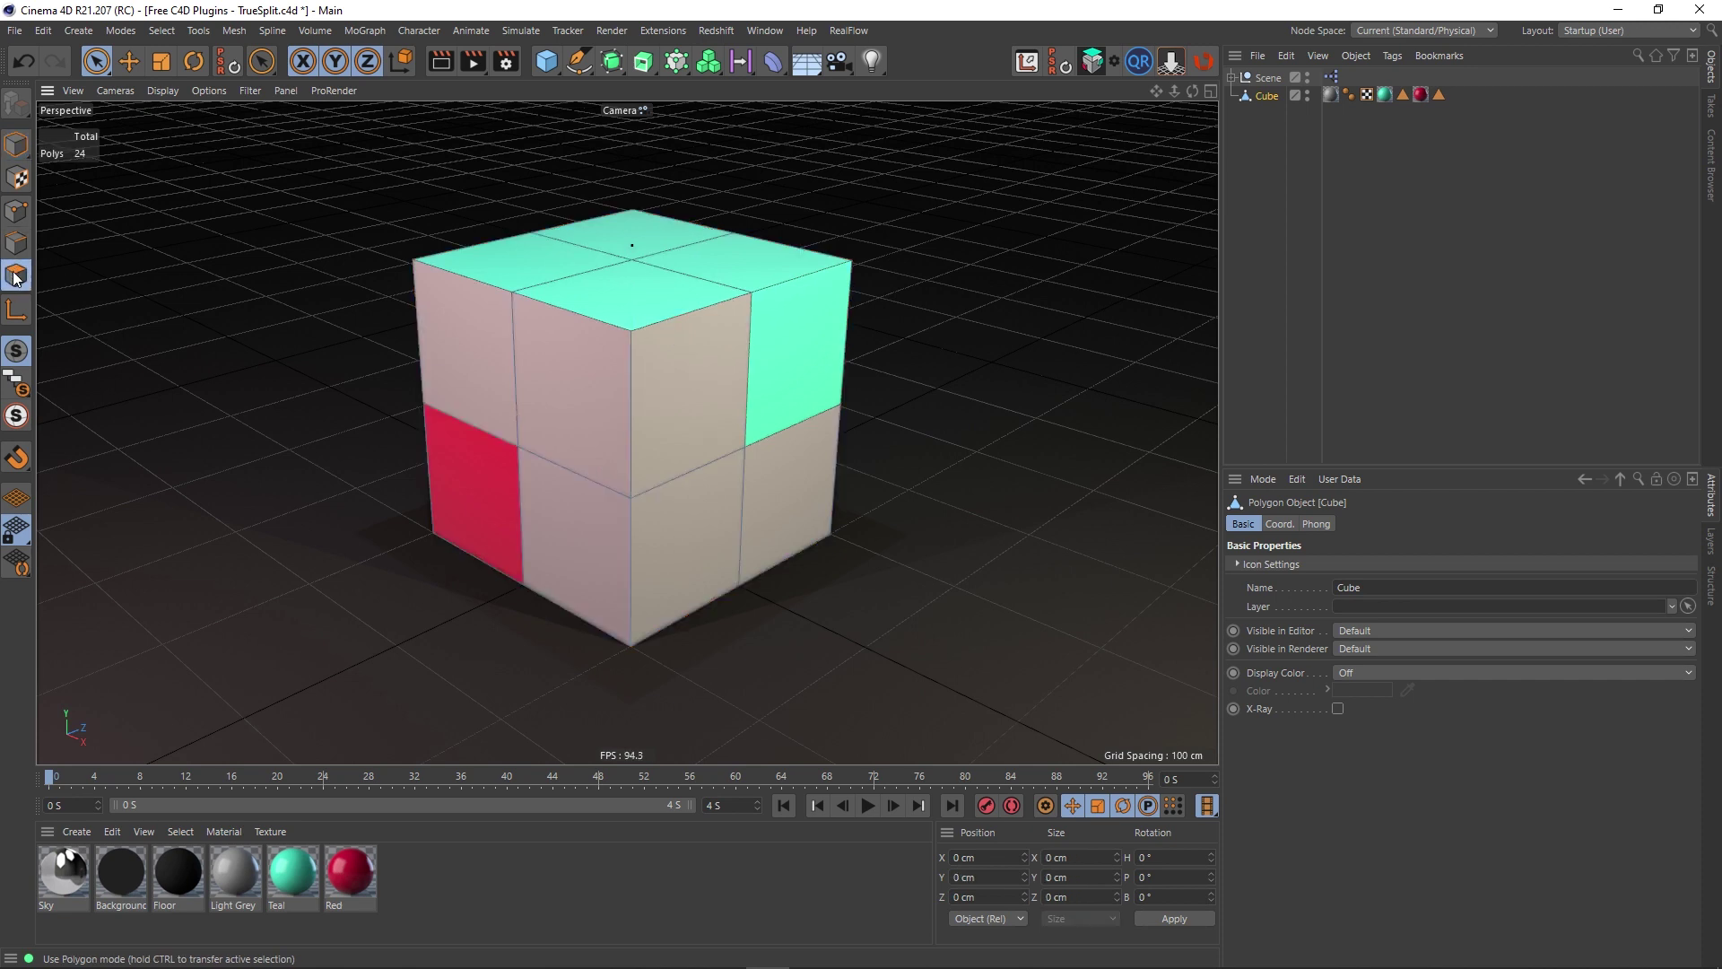
{"action": "left_click", "coordinate": [812, 345]}
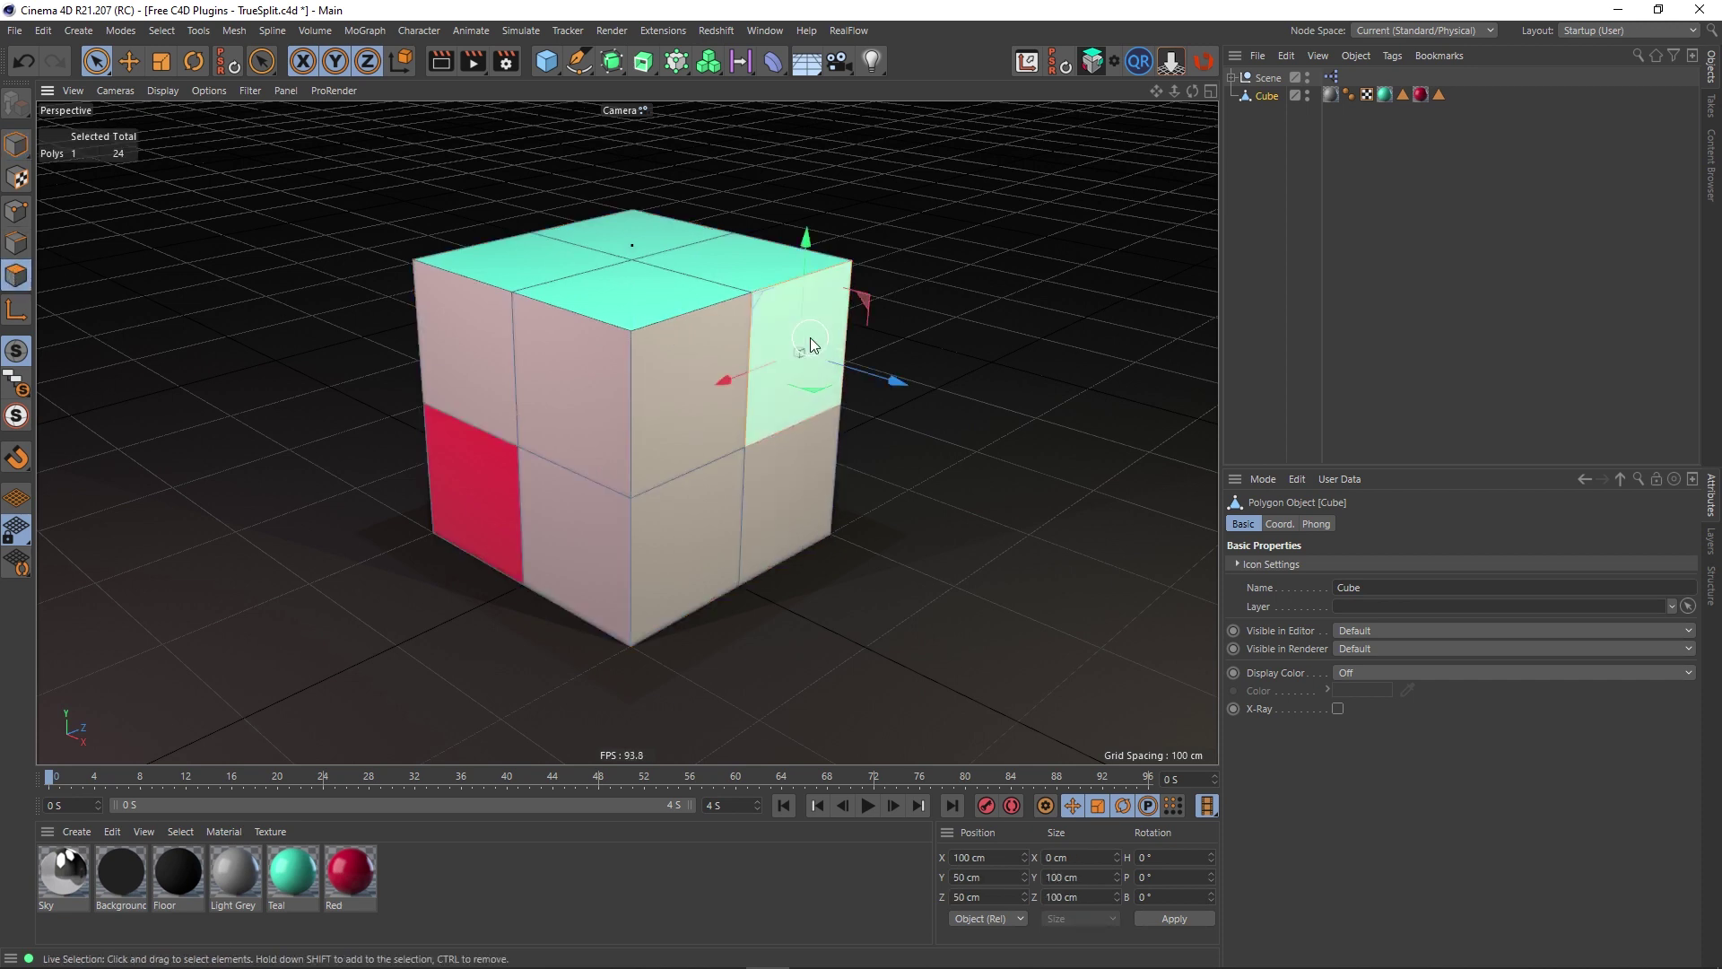
{"action": "left_click", "coordinate": [1092, 63]}
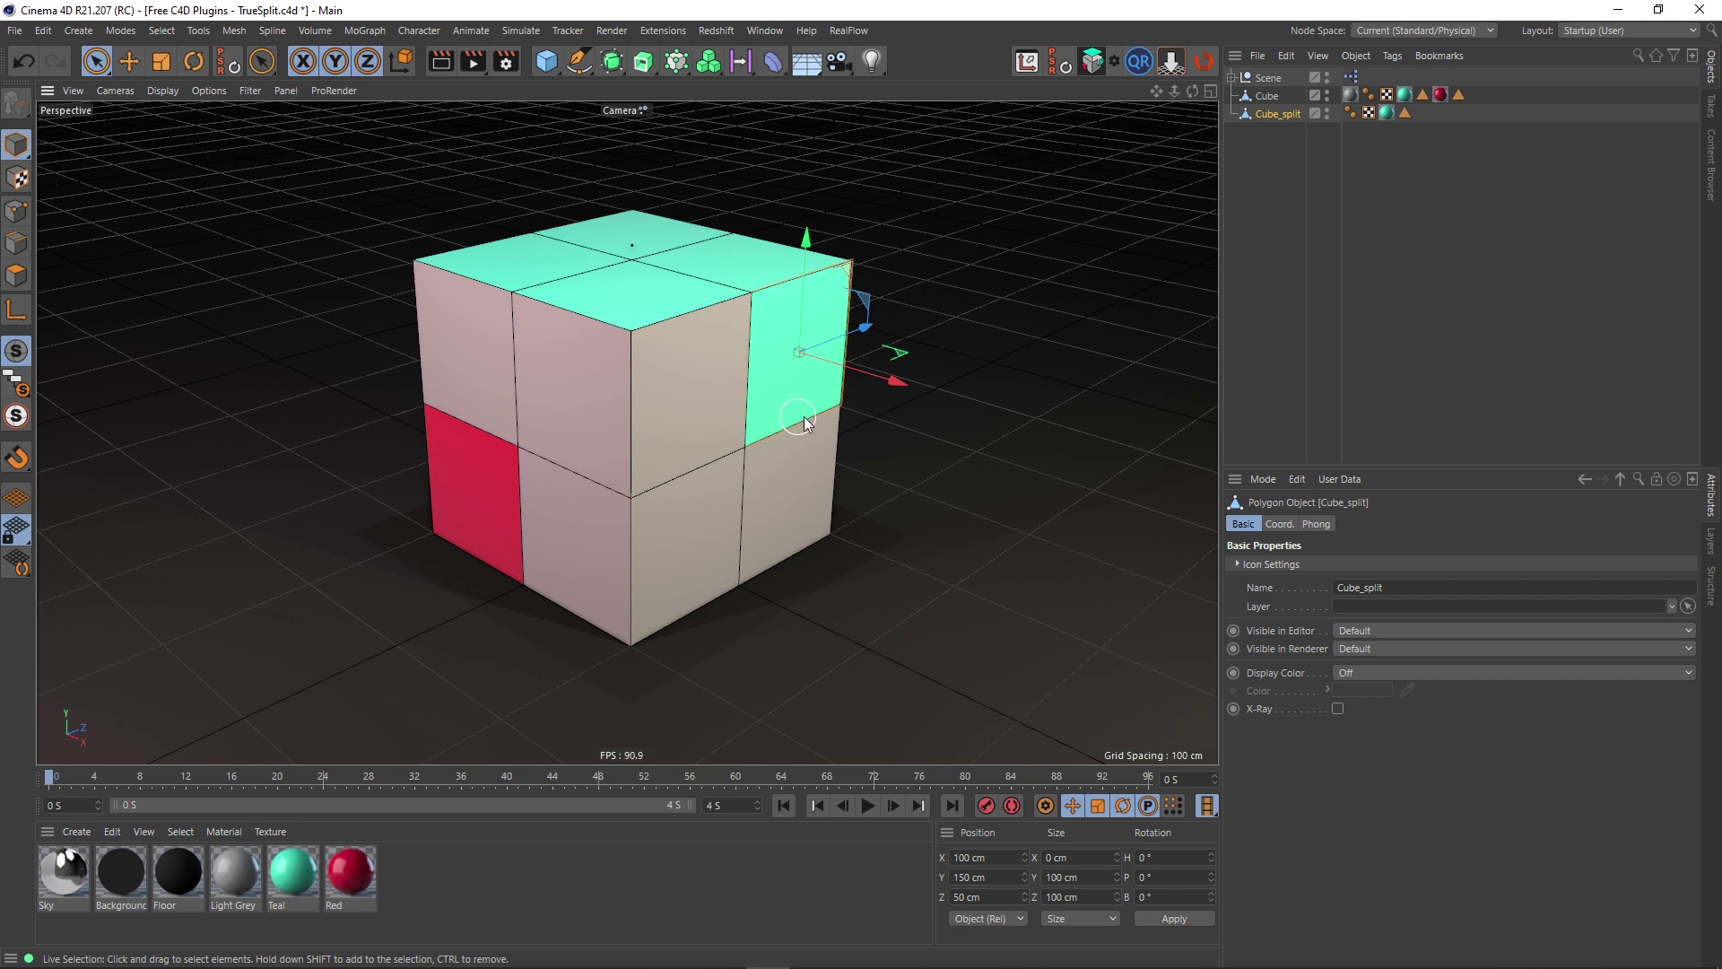
{"action": "left_click_drag", "start_coordinate": [874, 377], "coordinate": [980, 414]}
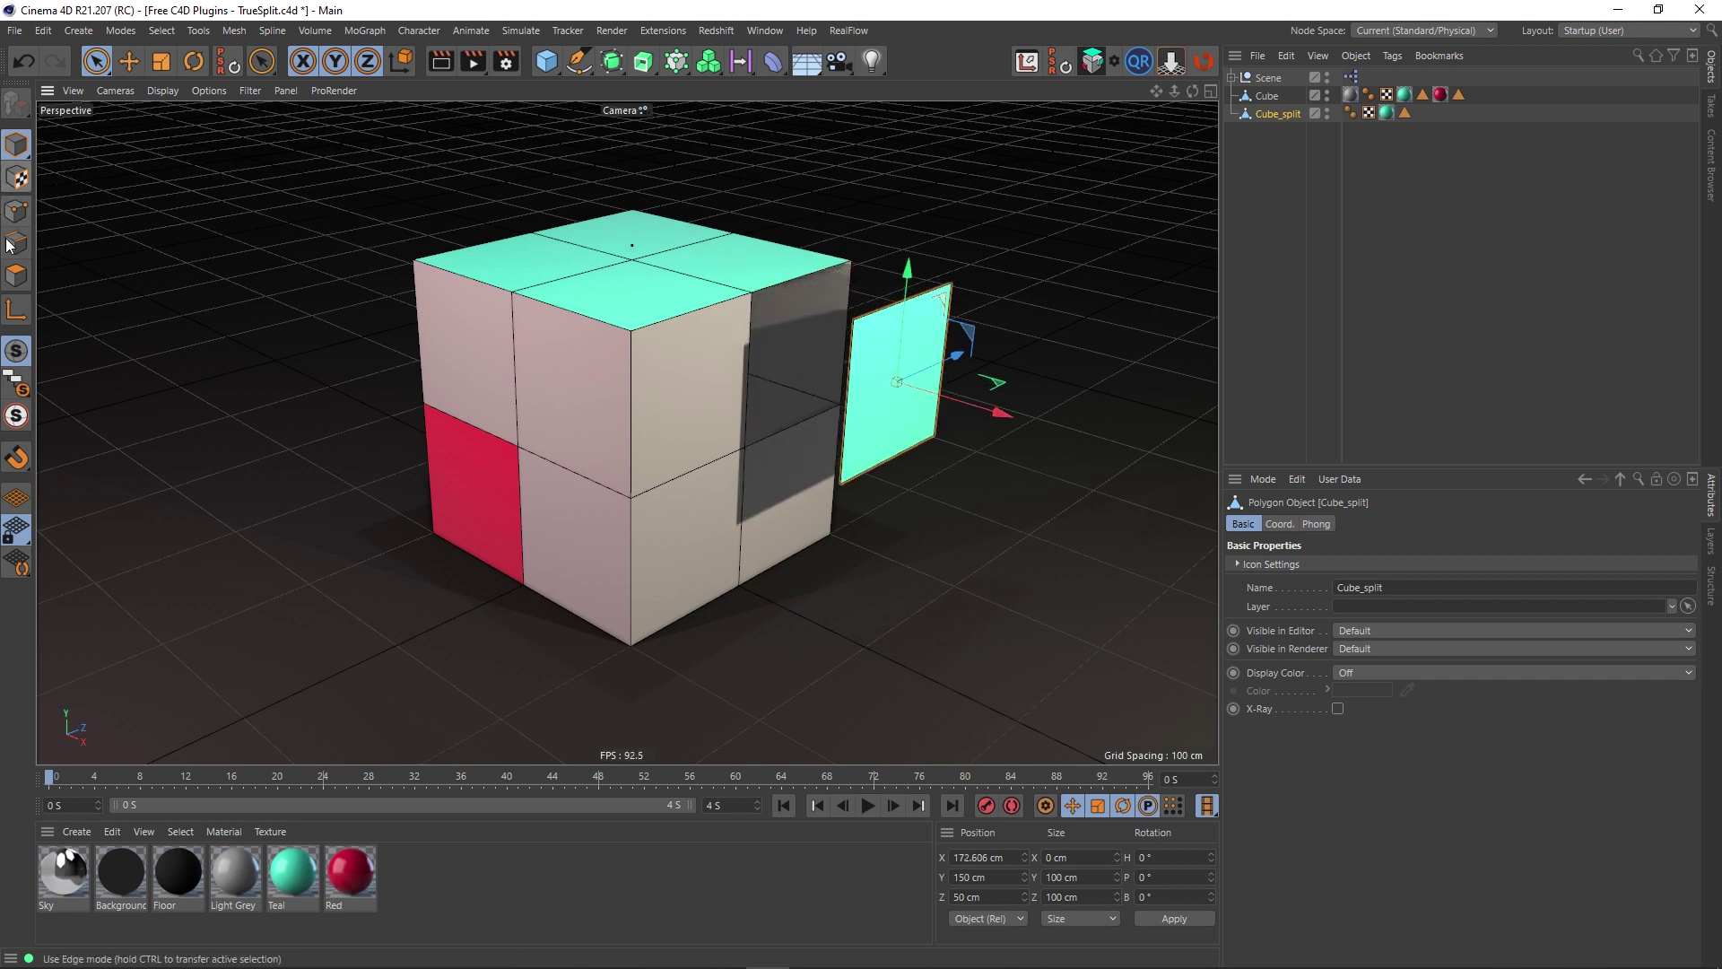
{"action": "left_click", "coordinate": [16, 275]}
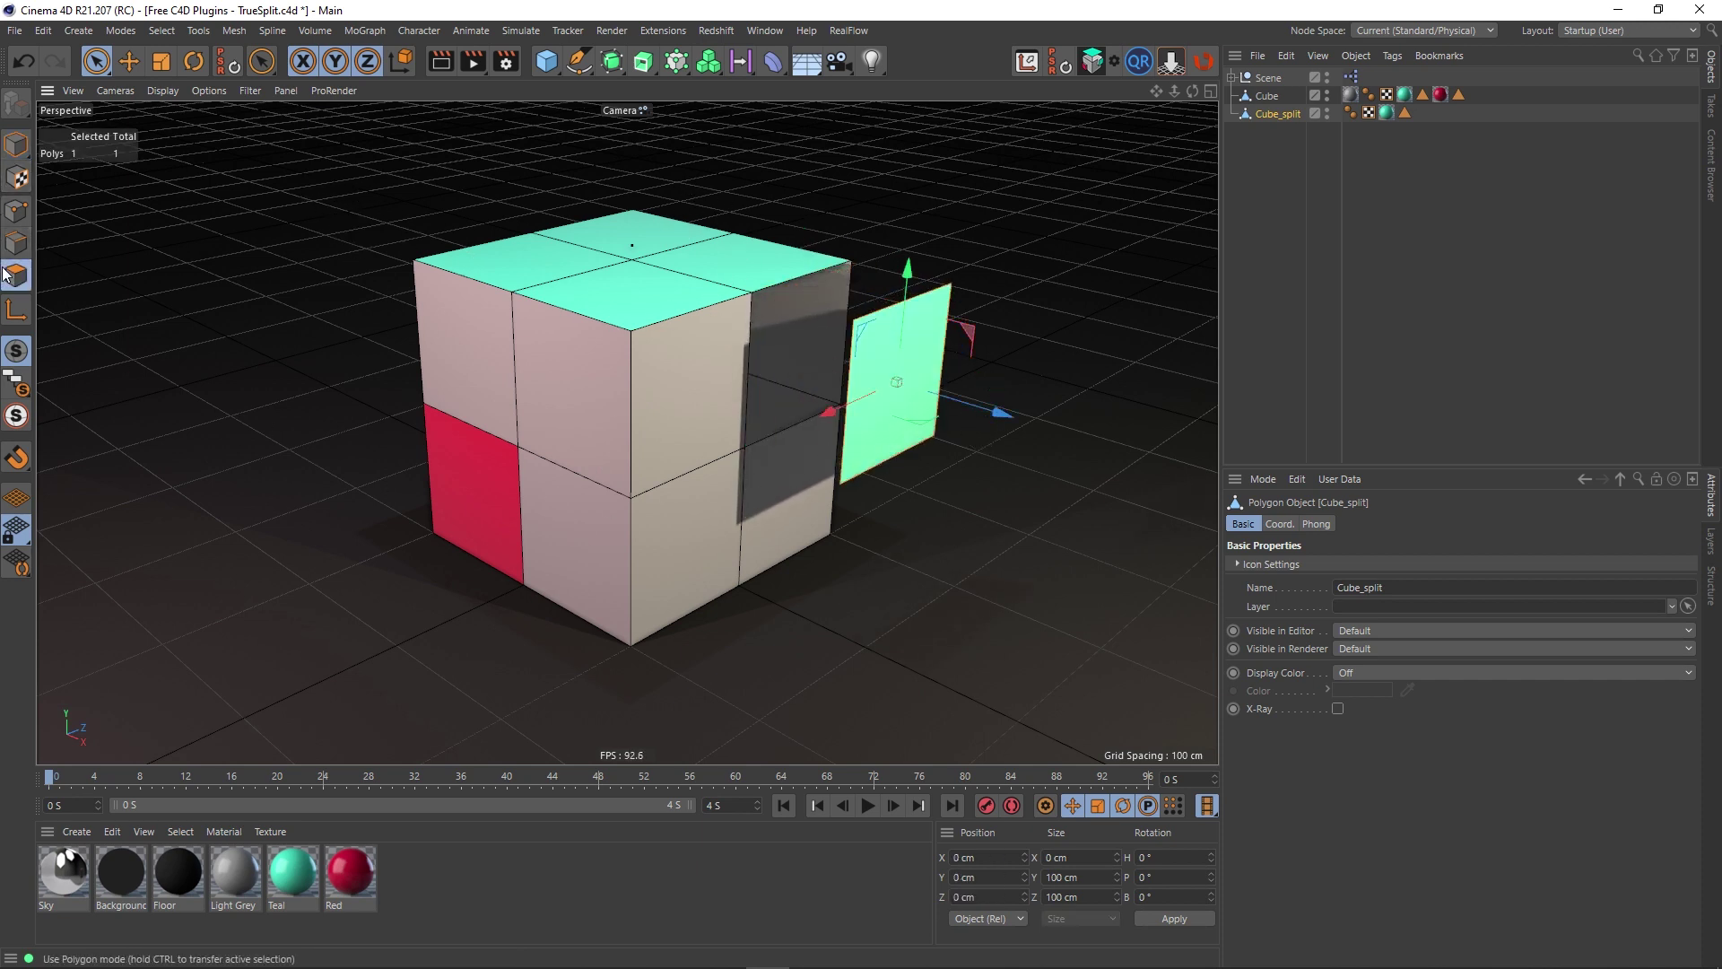
{"action": "left_click", "coordinate": [16, 144]}
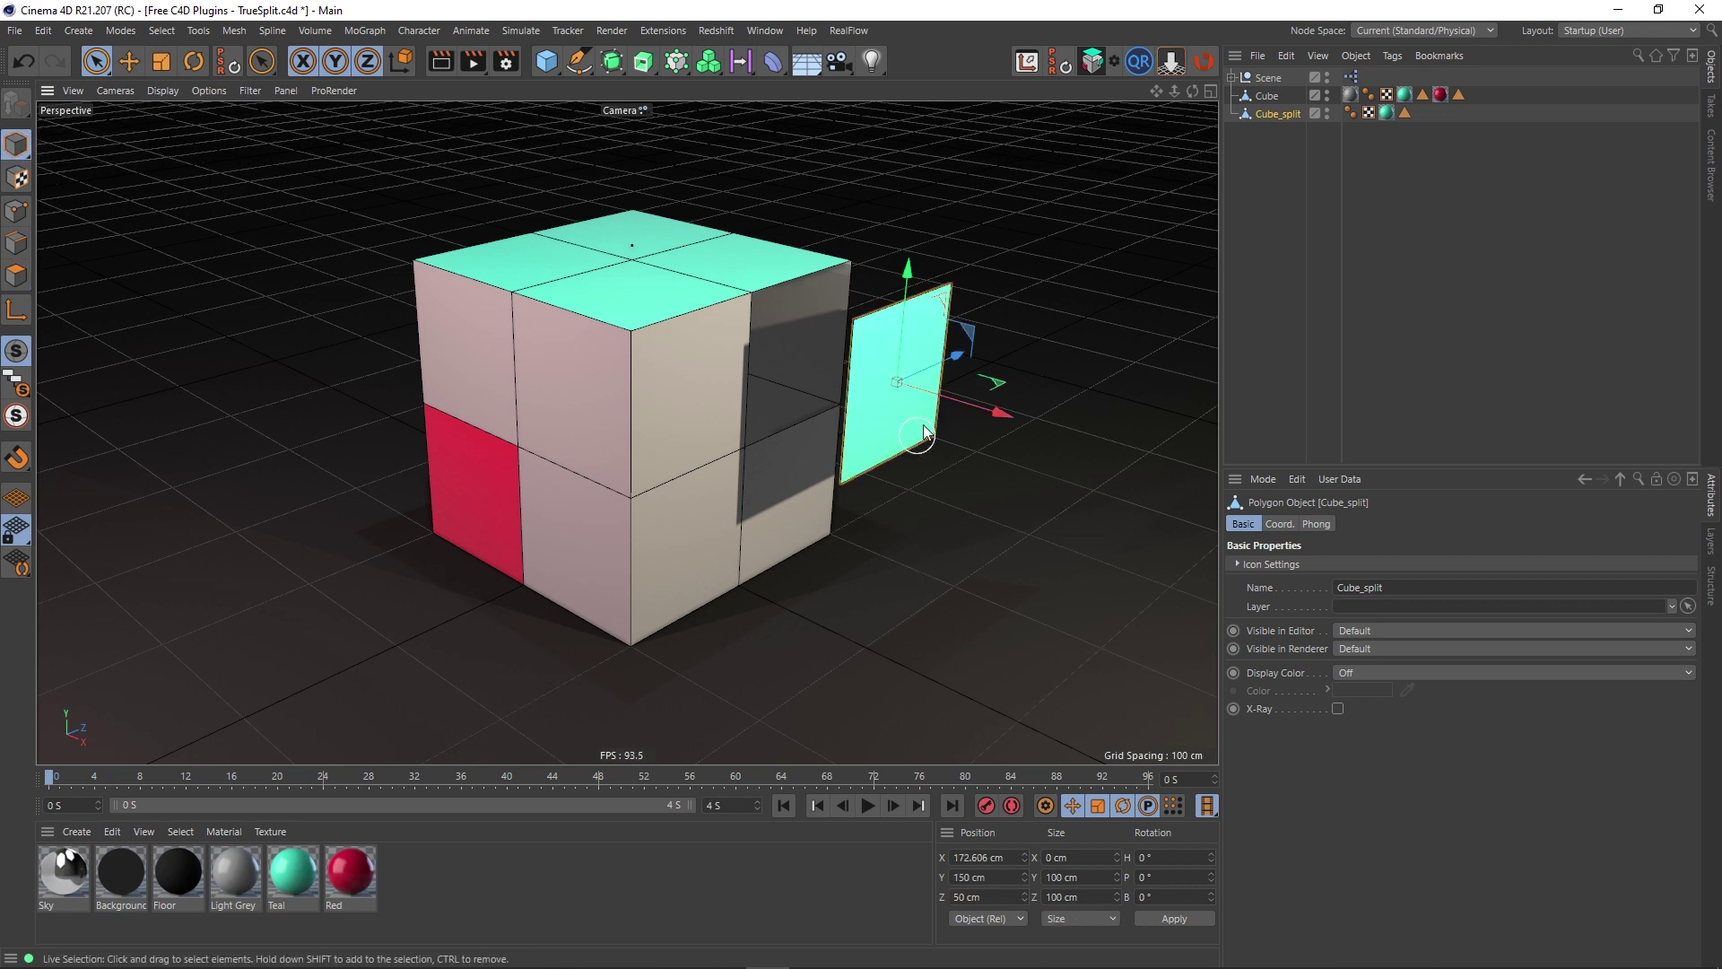
{"action": "key", "text": "ctrl+z"}
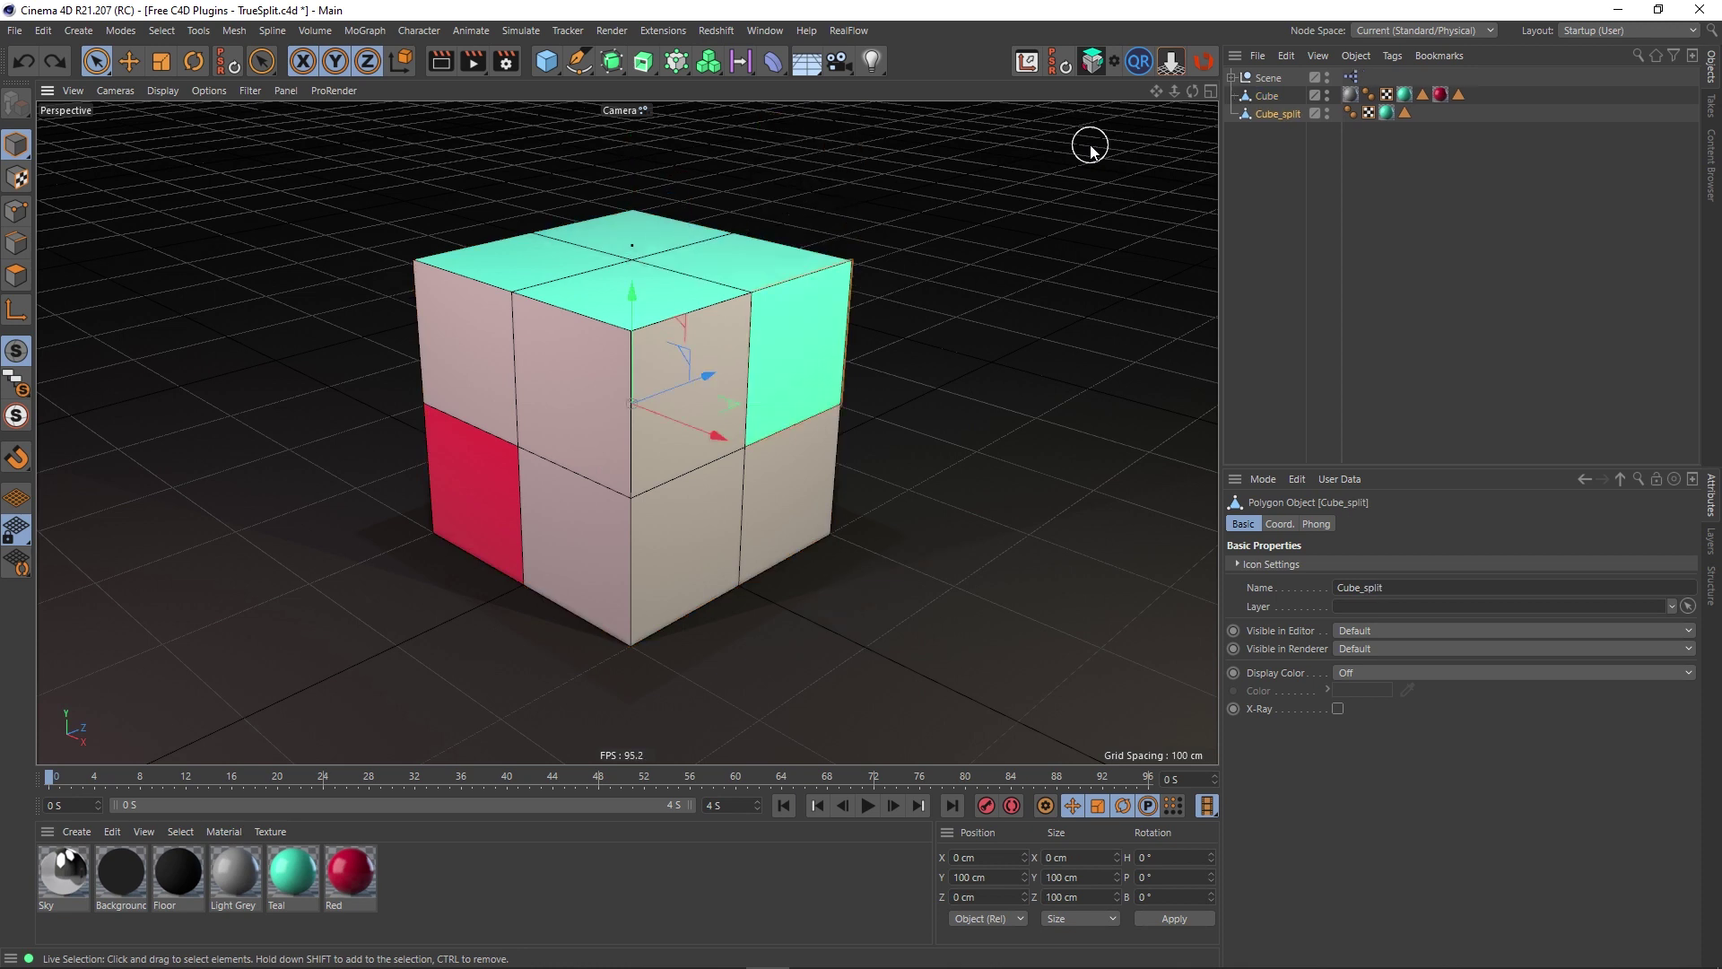
{"action": "key", "text": "ctrl+z"}
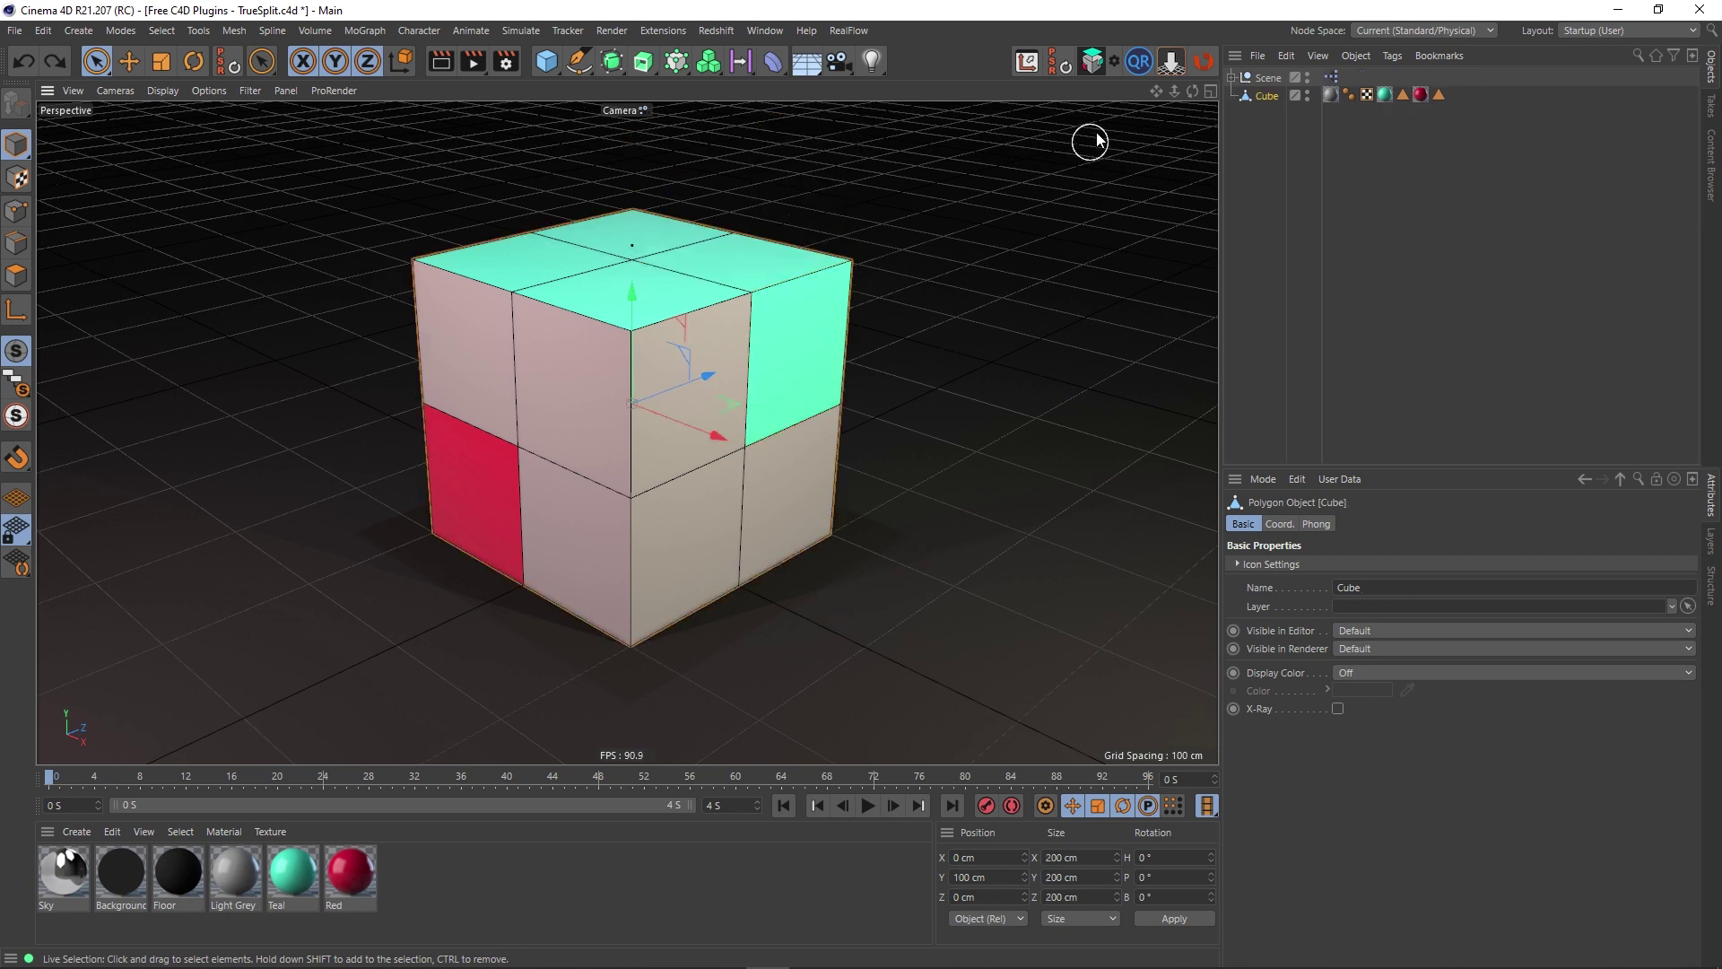
{"action": "left_click", "coordinate": [1114, 61]}
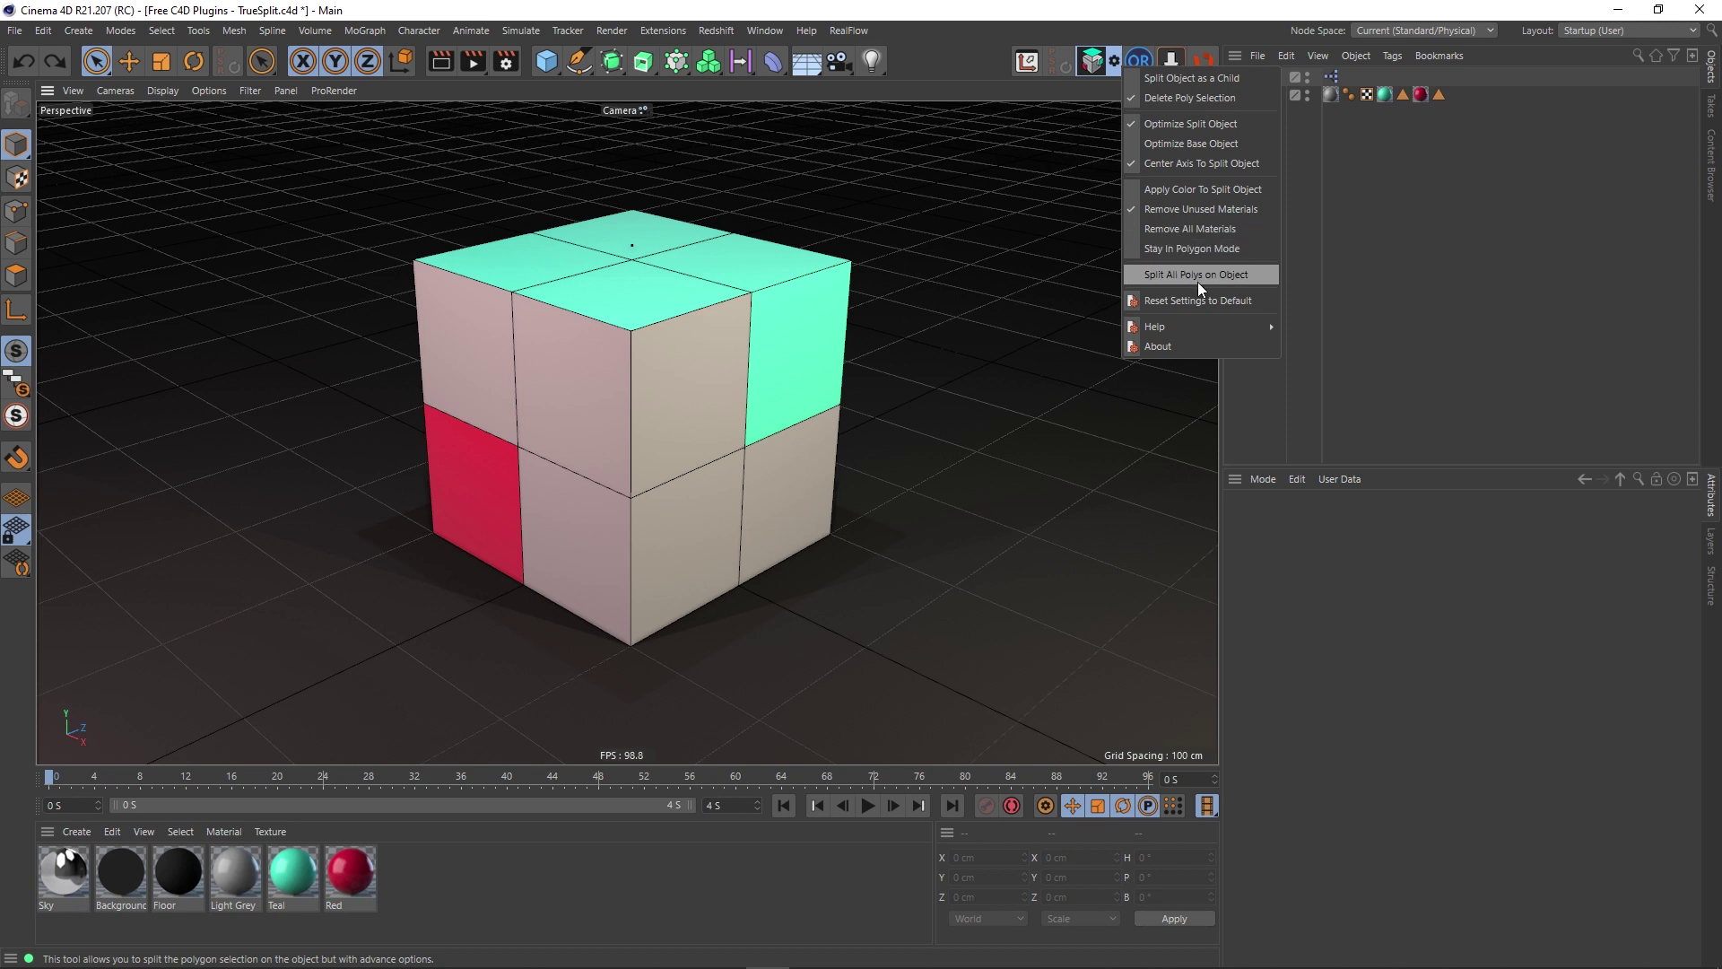
Step: View TrueSplit's About version info, dismiss it, and reopen the options menu for the help links
{"action": "left_click", "coordinate": [1193, 304]}
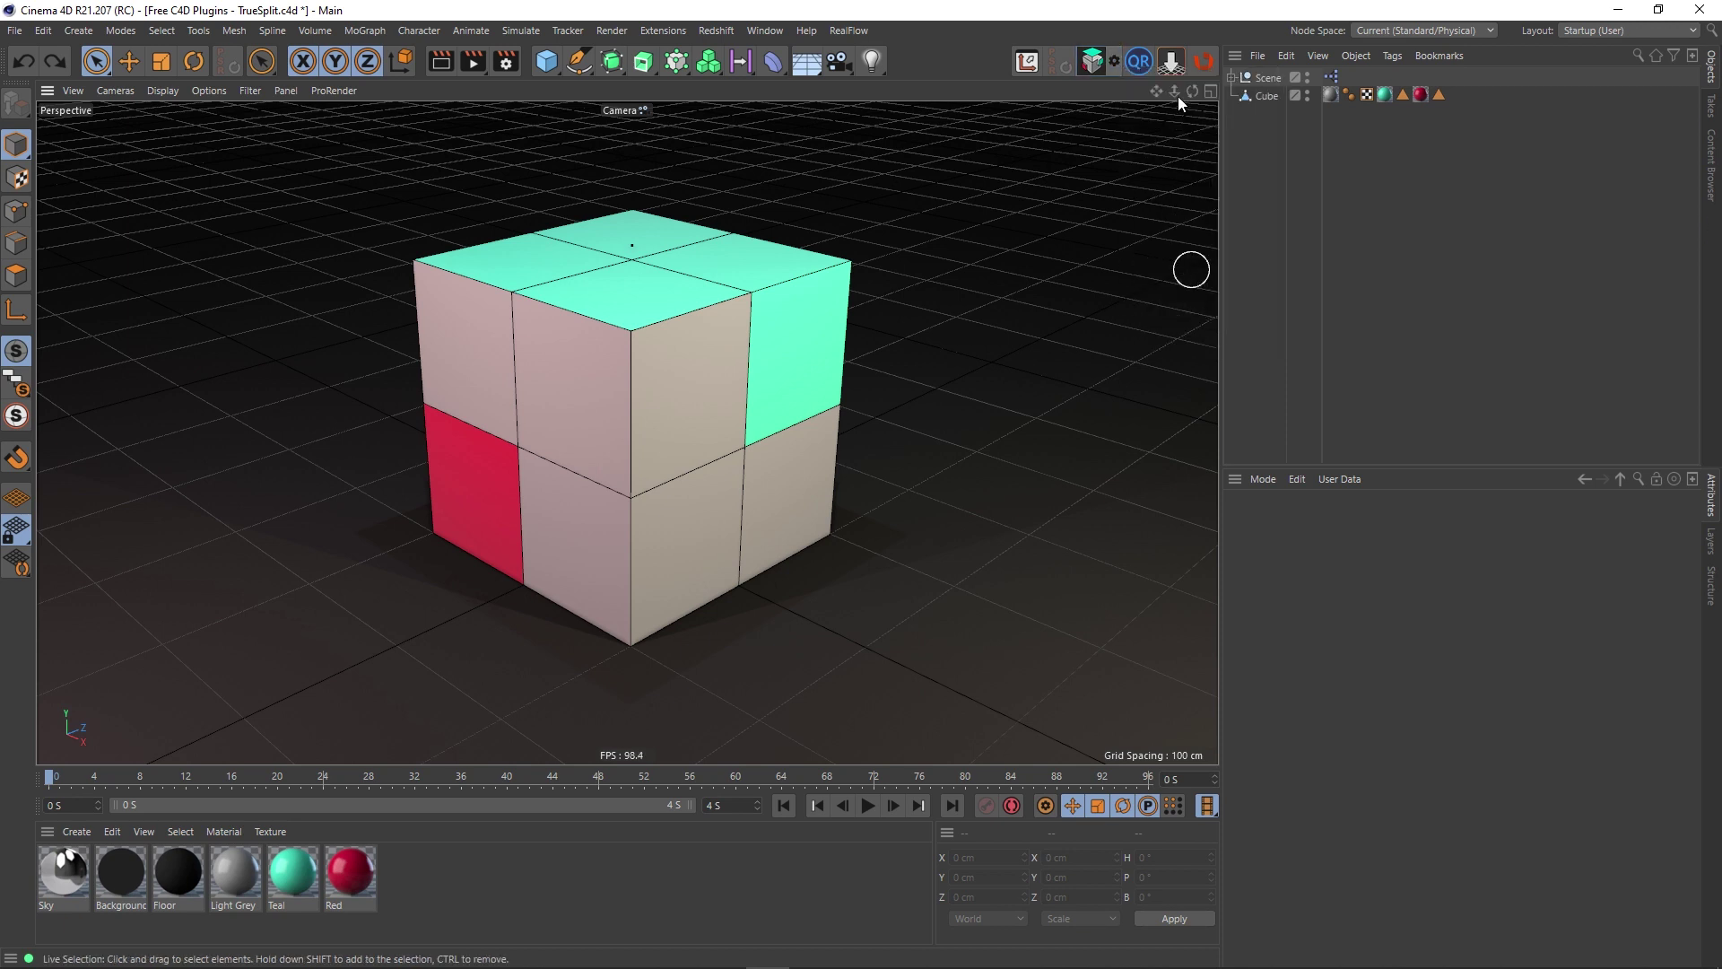
{"action": "left_click", "coordinate": [1114, 62]}
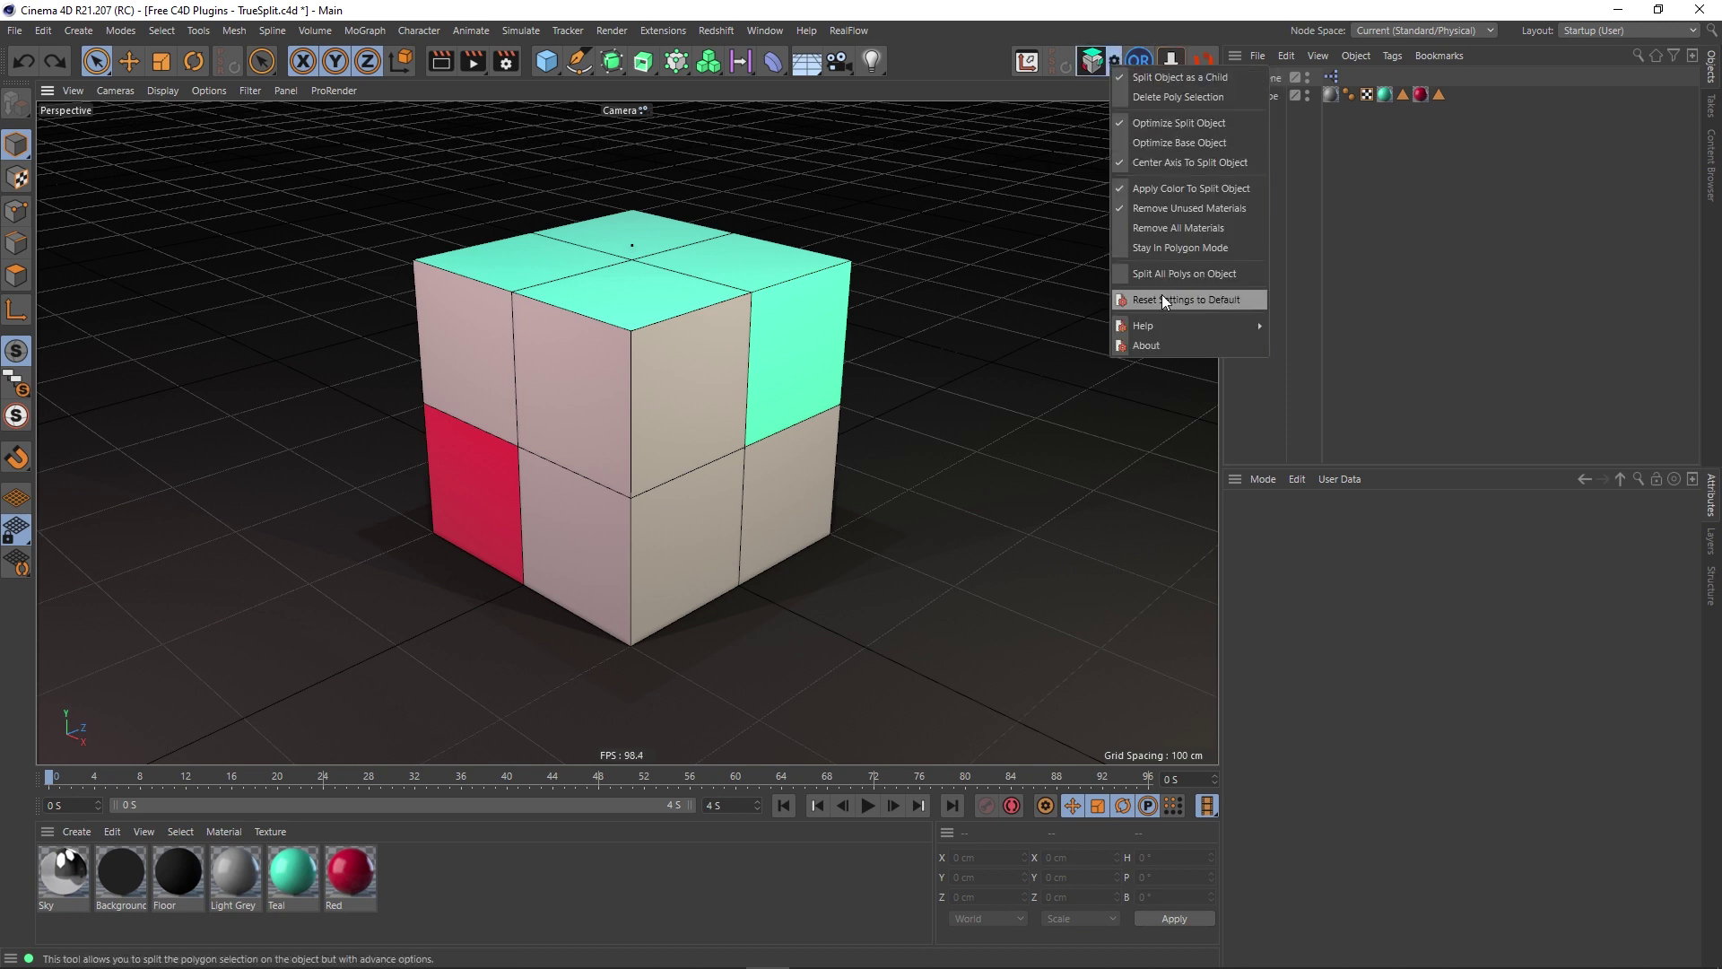
{"action": "mouse_move", "coordinate": [1179, 328]}
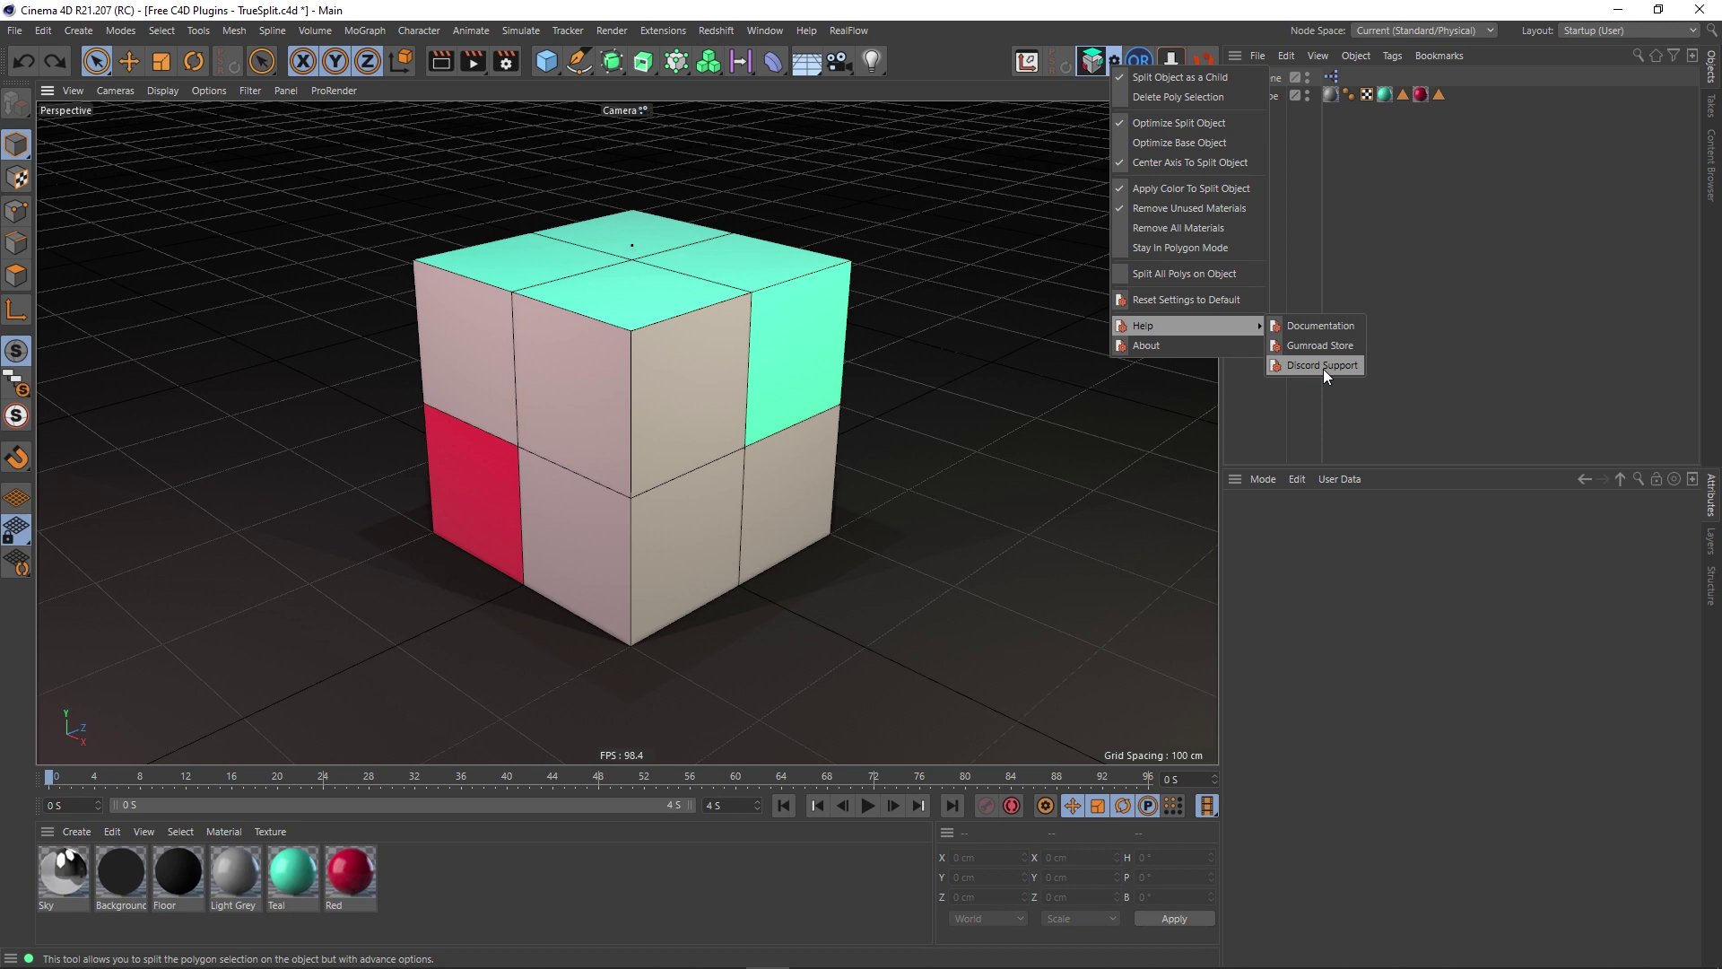
{"action": "left_click", "coordinate": [1170, 344]}
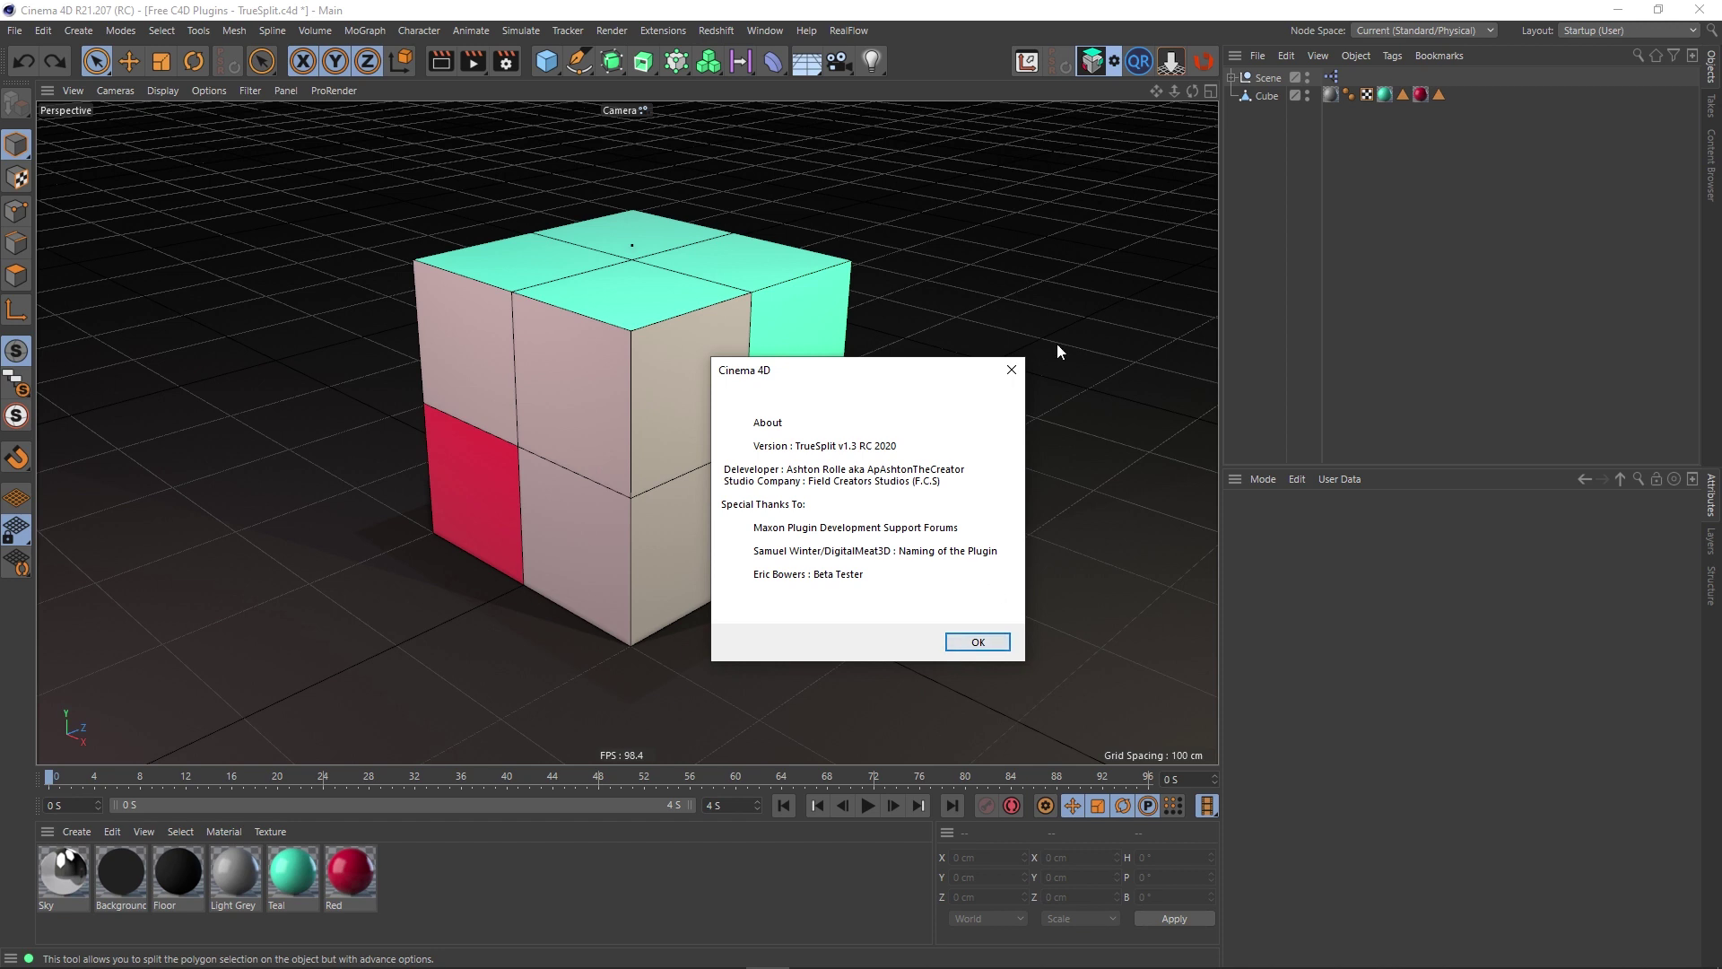
{"action": "left_click", "coordinate": [978, 642]}
{"action": "left_click", "coordinate": [1091, 61]}
Step: Open Help > Documentation from the TrueSplit menu and drag its window right beside the cube
{"action": "mouse_move", "coordinate": [1141, 328]}
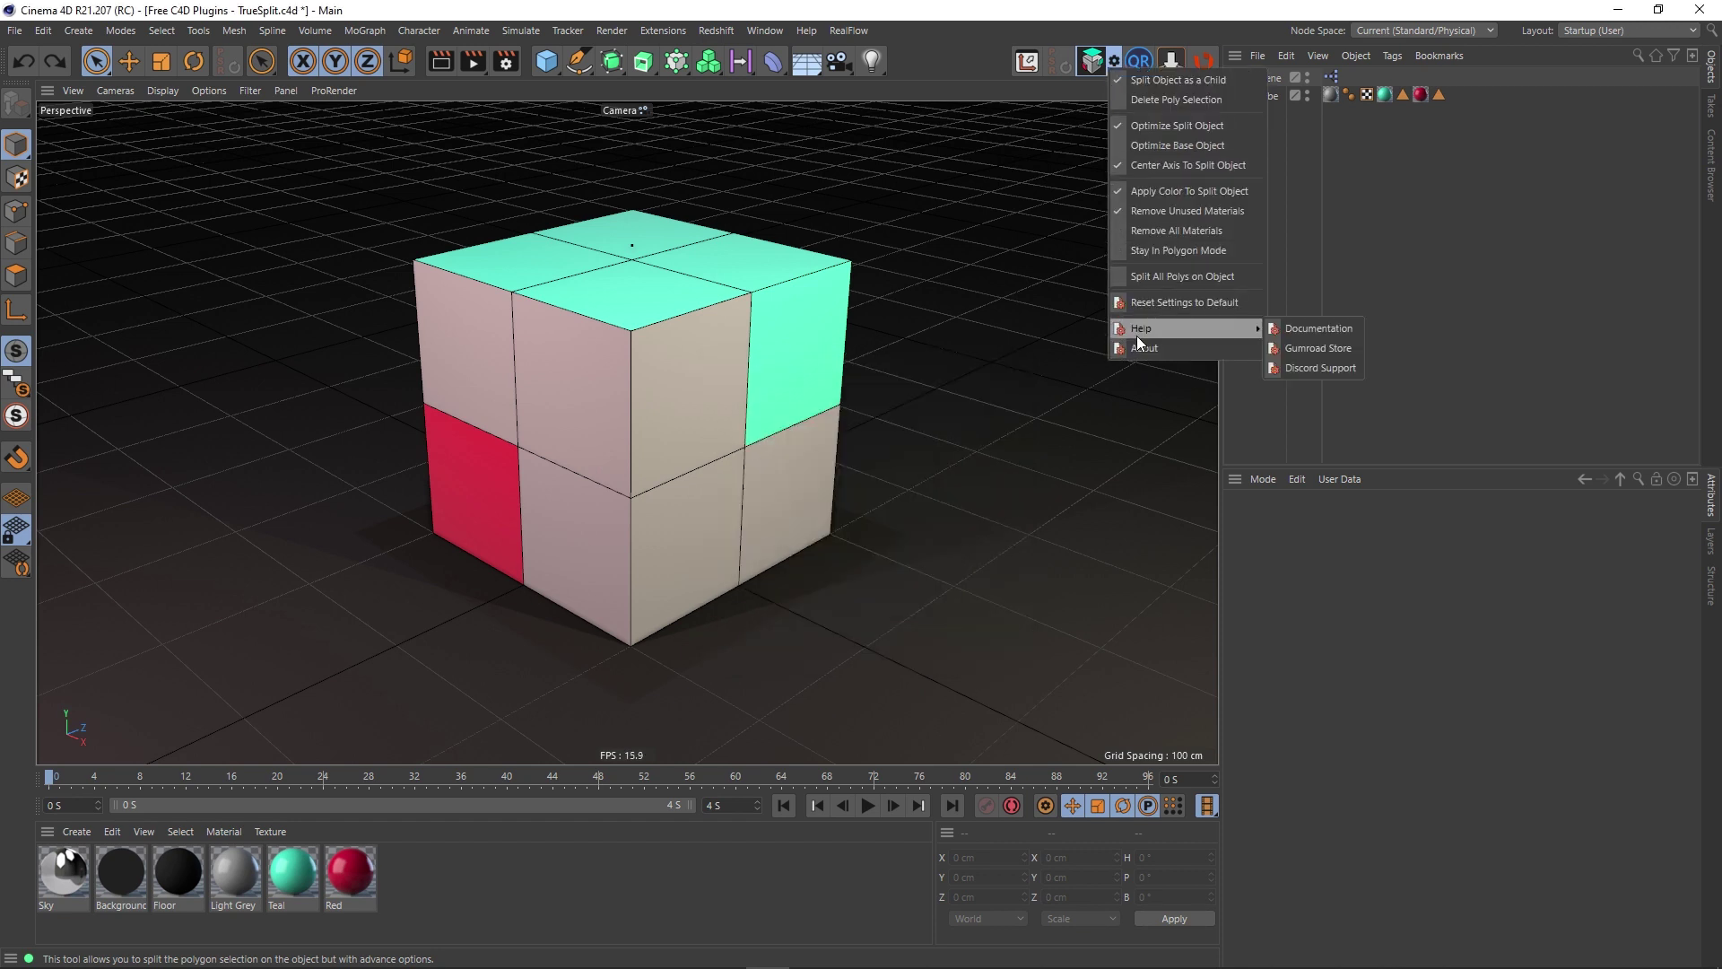
{"action": "left_click", "coordinate": [1315, 330]}
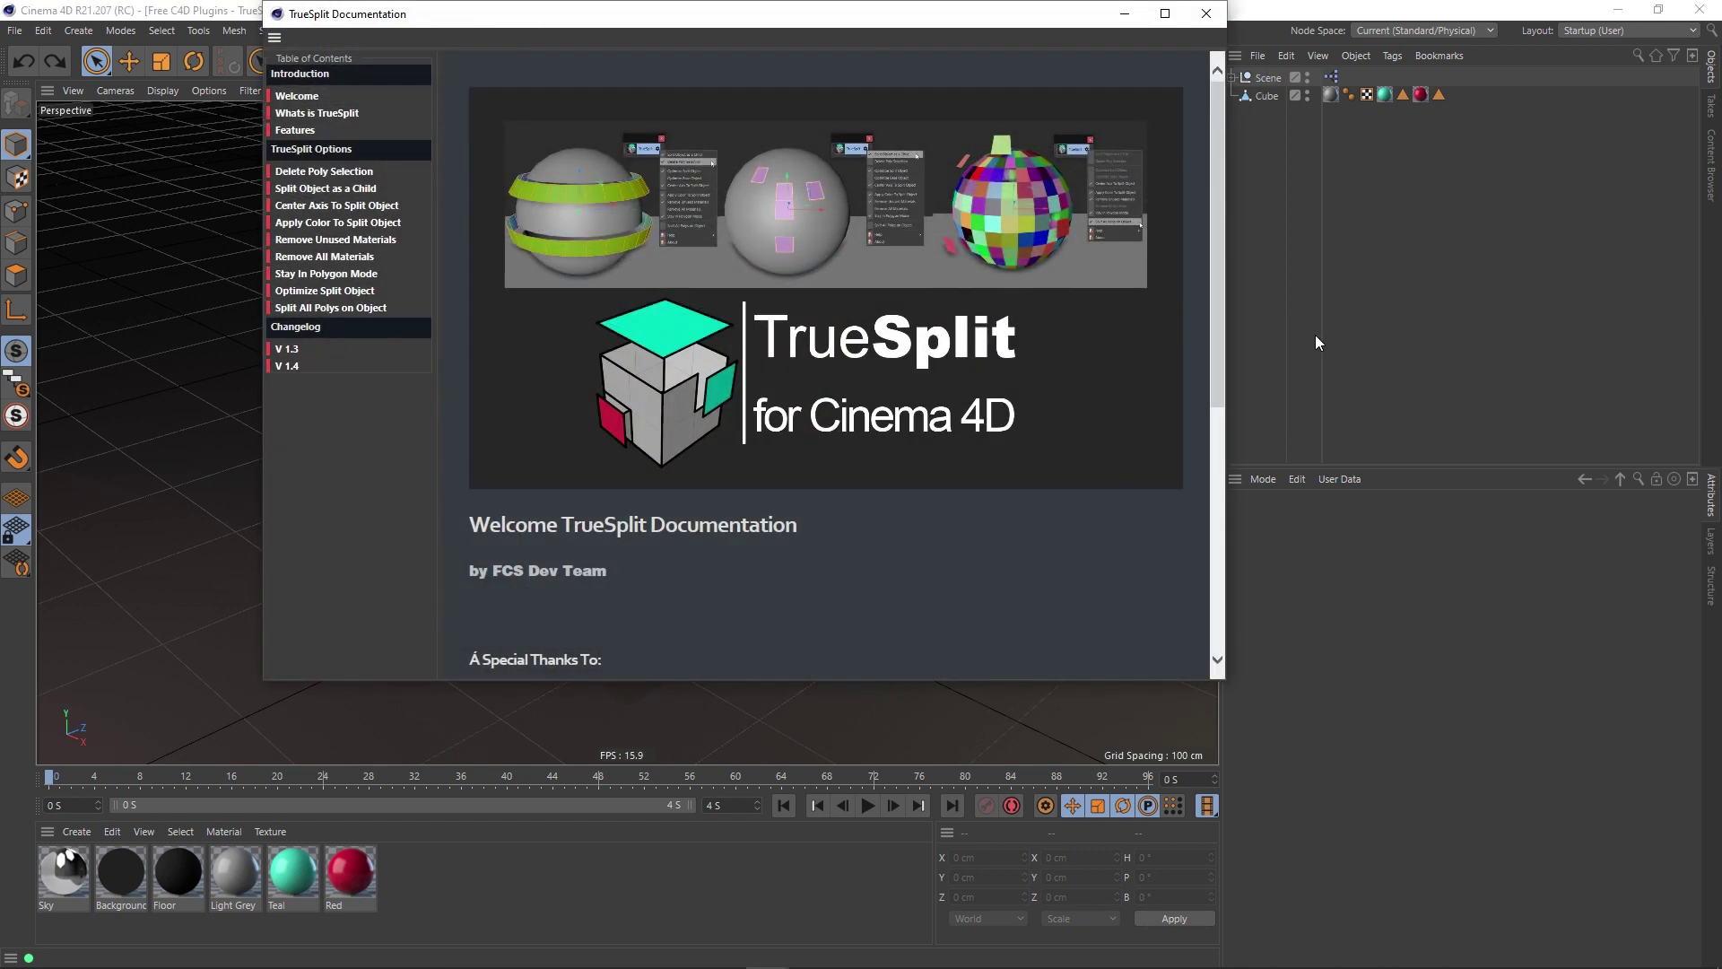
{"action": "left_click_drag", "start_coordinate": [1006, 24], "coordinate": [1100, 120]}
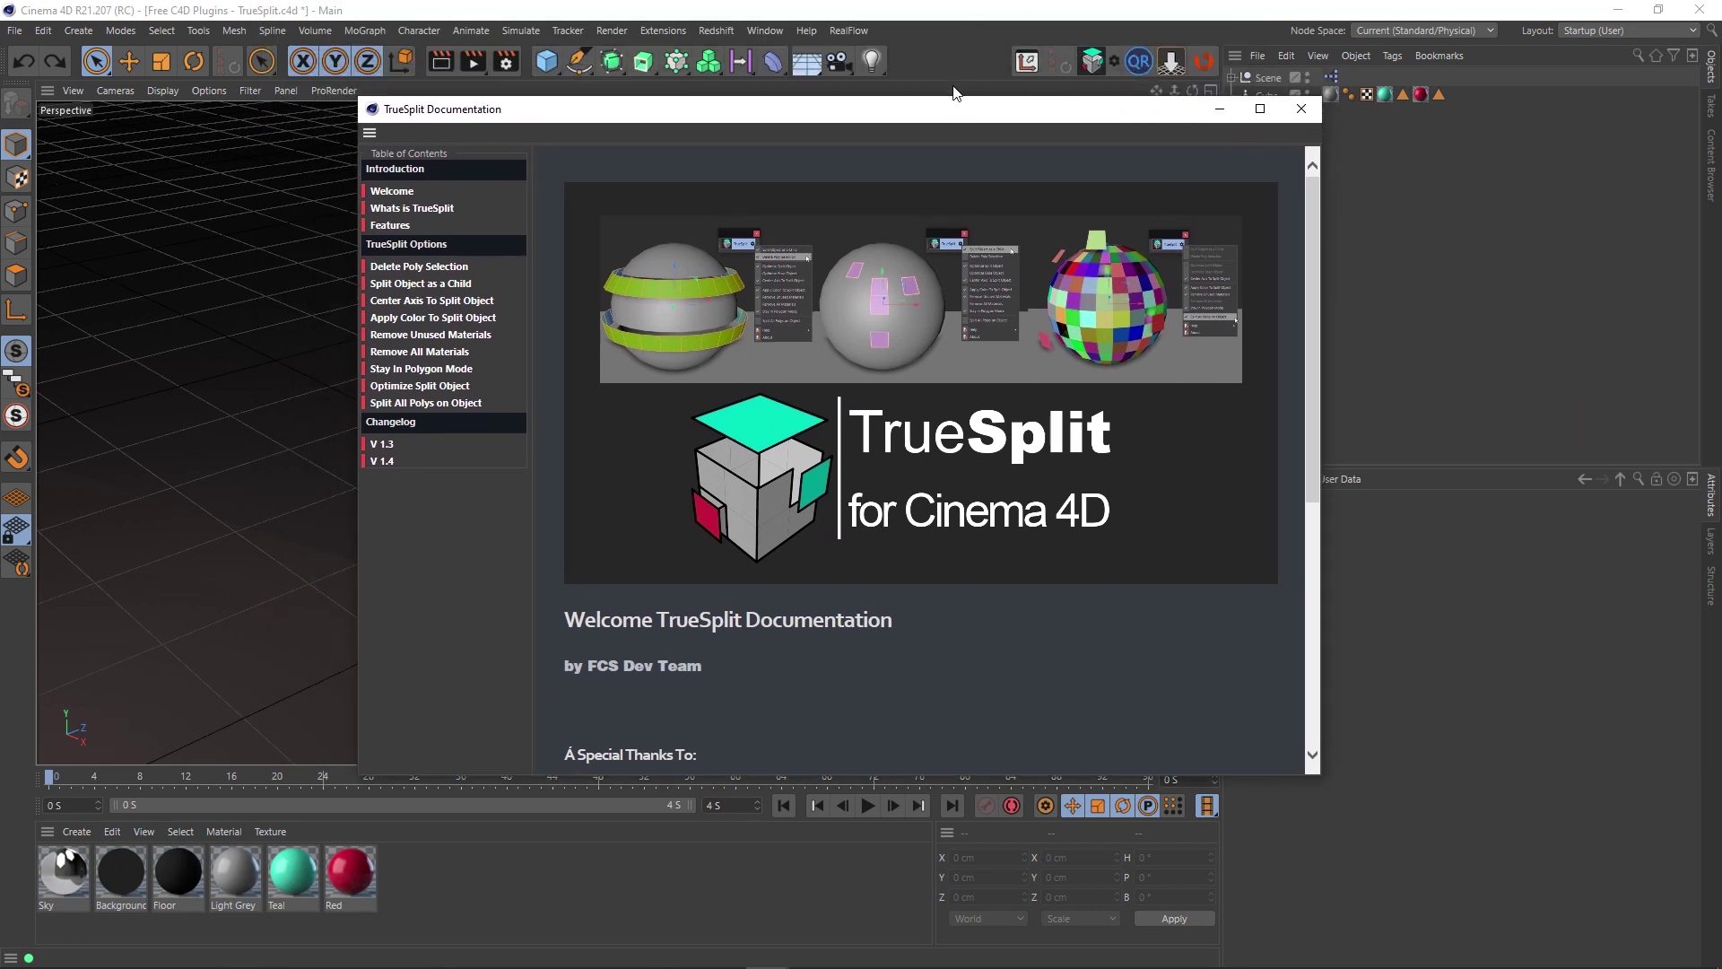
{"action": "left_click_drag", "start_coordinate": [952, 118], "coordinate": [1175, 110]}
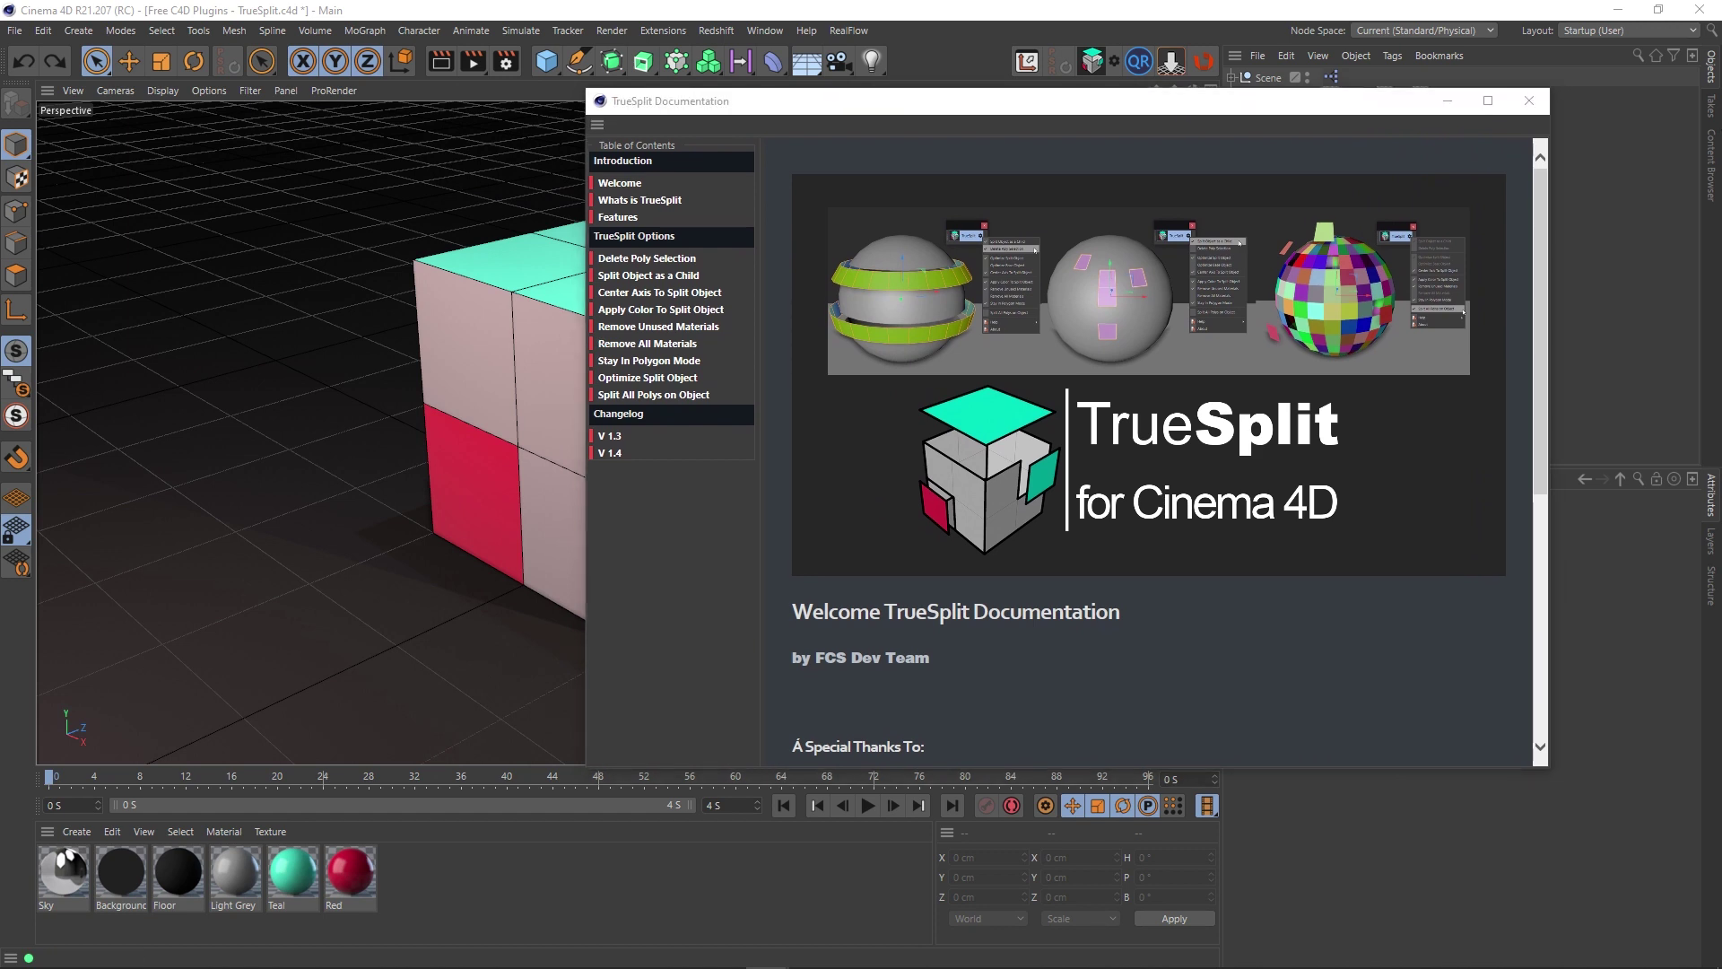
Step: Move the stray browser window aside and bring the TrueSplit documentation window back to the front
{"action": "left_click_drag", "start_coordinate": [942, 311], "coordinate": [365, 282]}
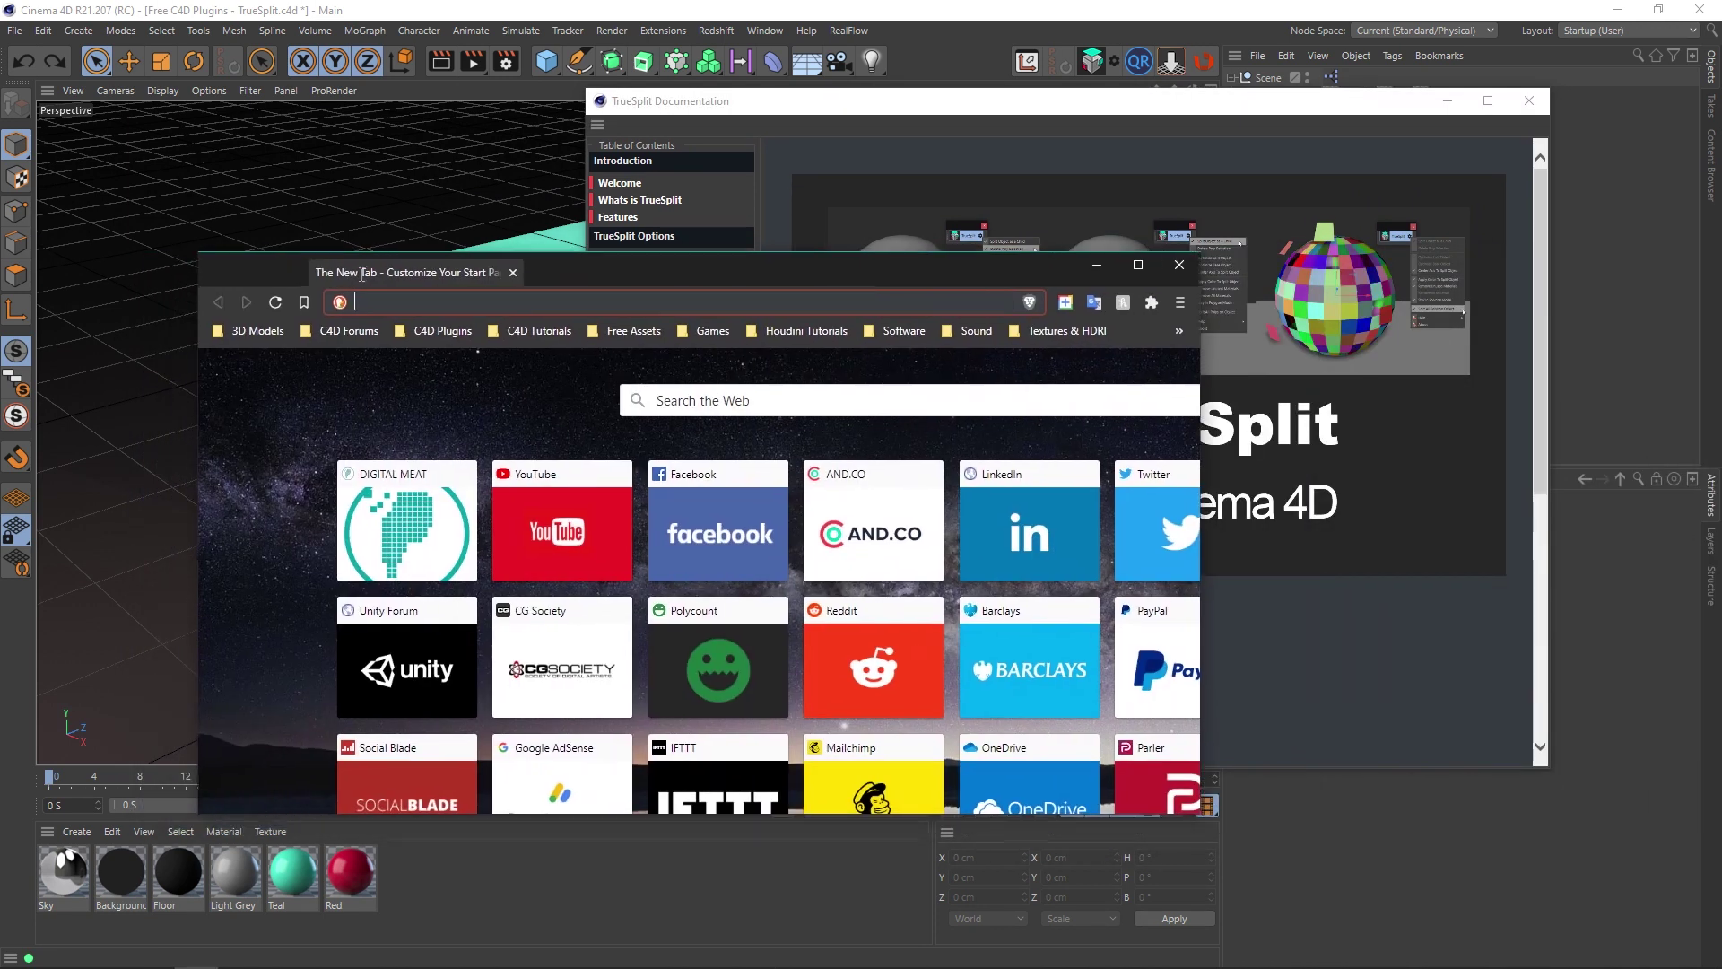
{"action": "double_click", "coordinate": [365, 282]}
{"action": "left_click_drag", "start_coordinate": [823, 13], "coordinate": [670, 216]}
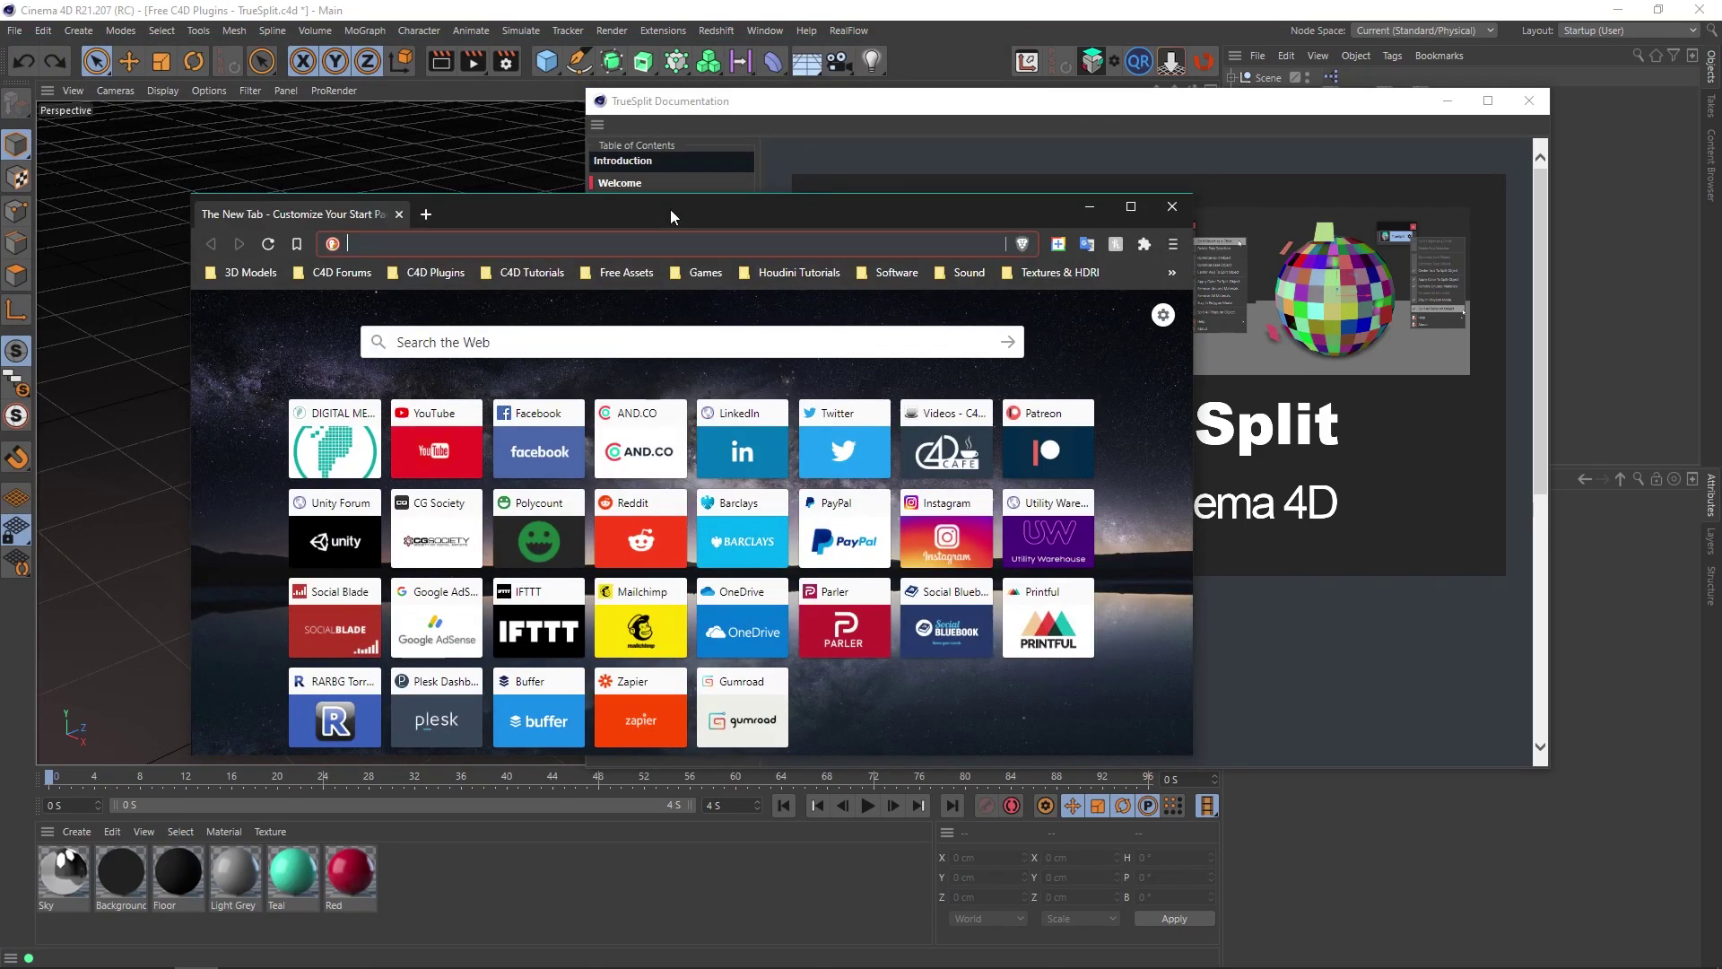
{"action": "left_click_drag", "start_coordinate": [670, 208], "coordinate": [1123, 179]}
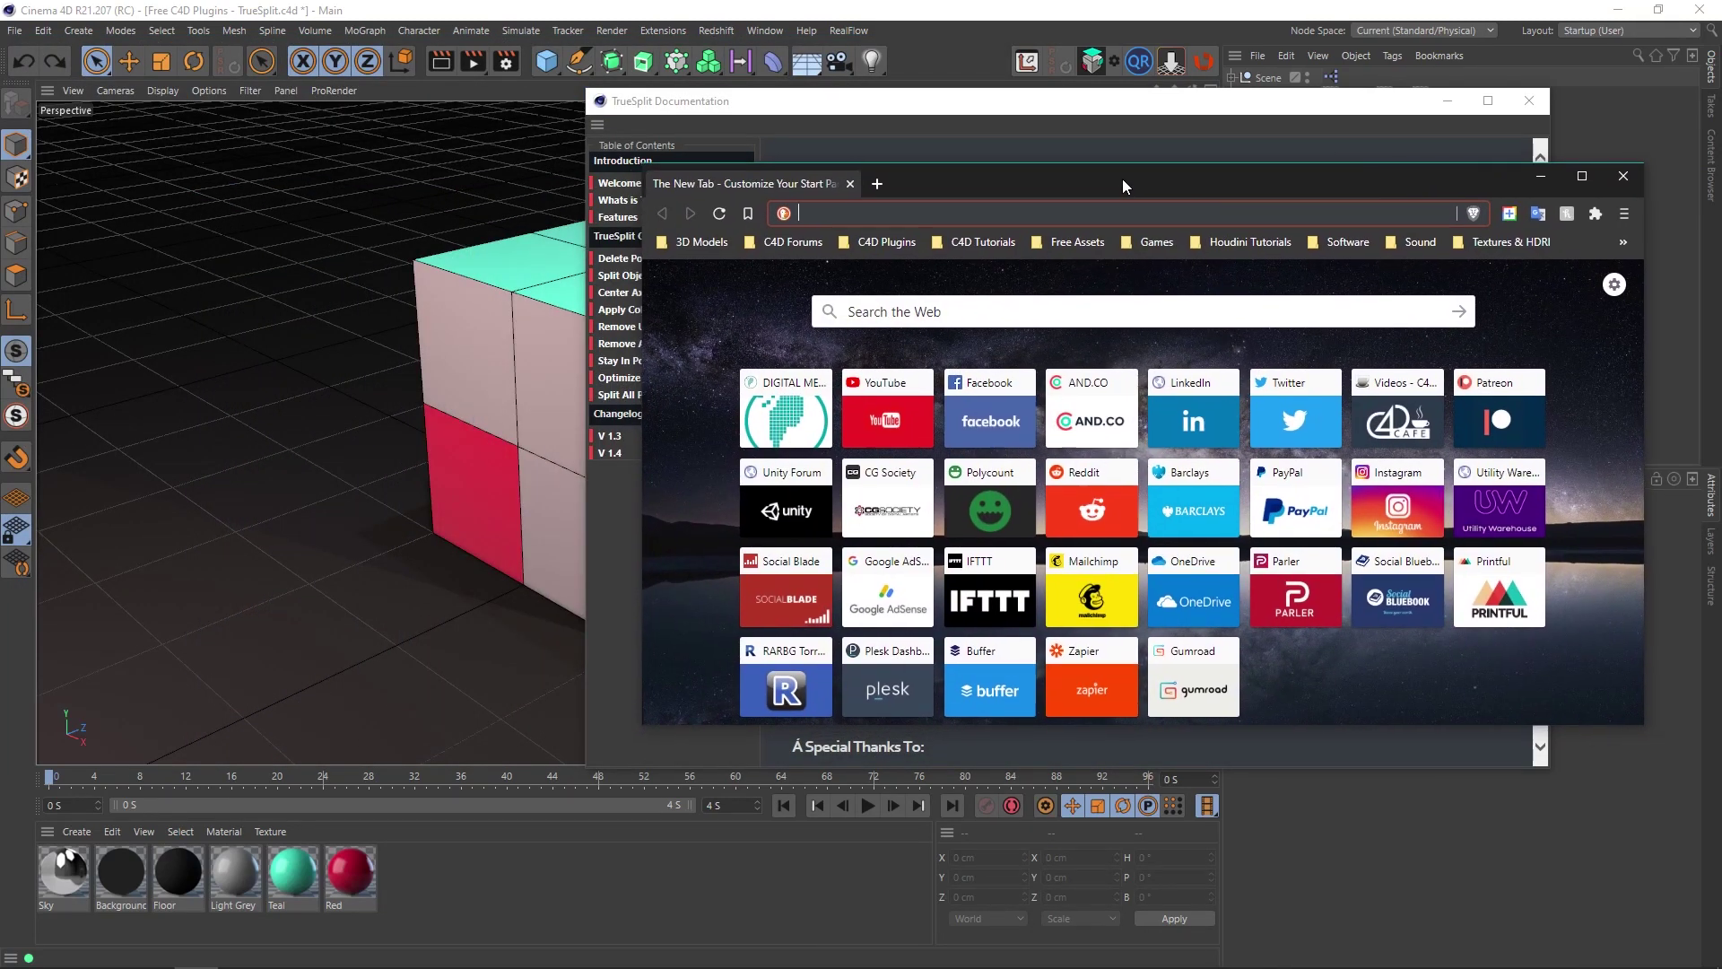
{"action": "left_click", "coordinate": [515, 13]}
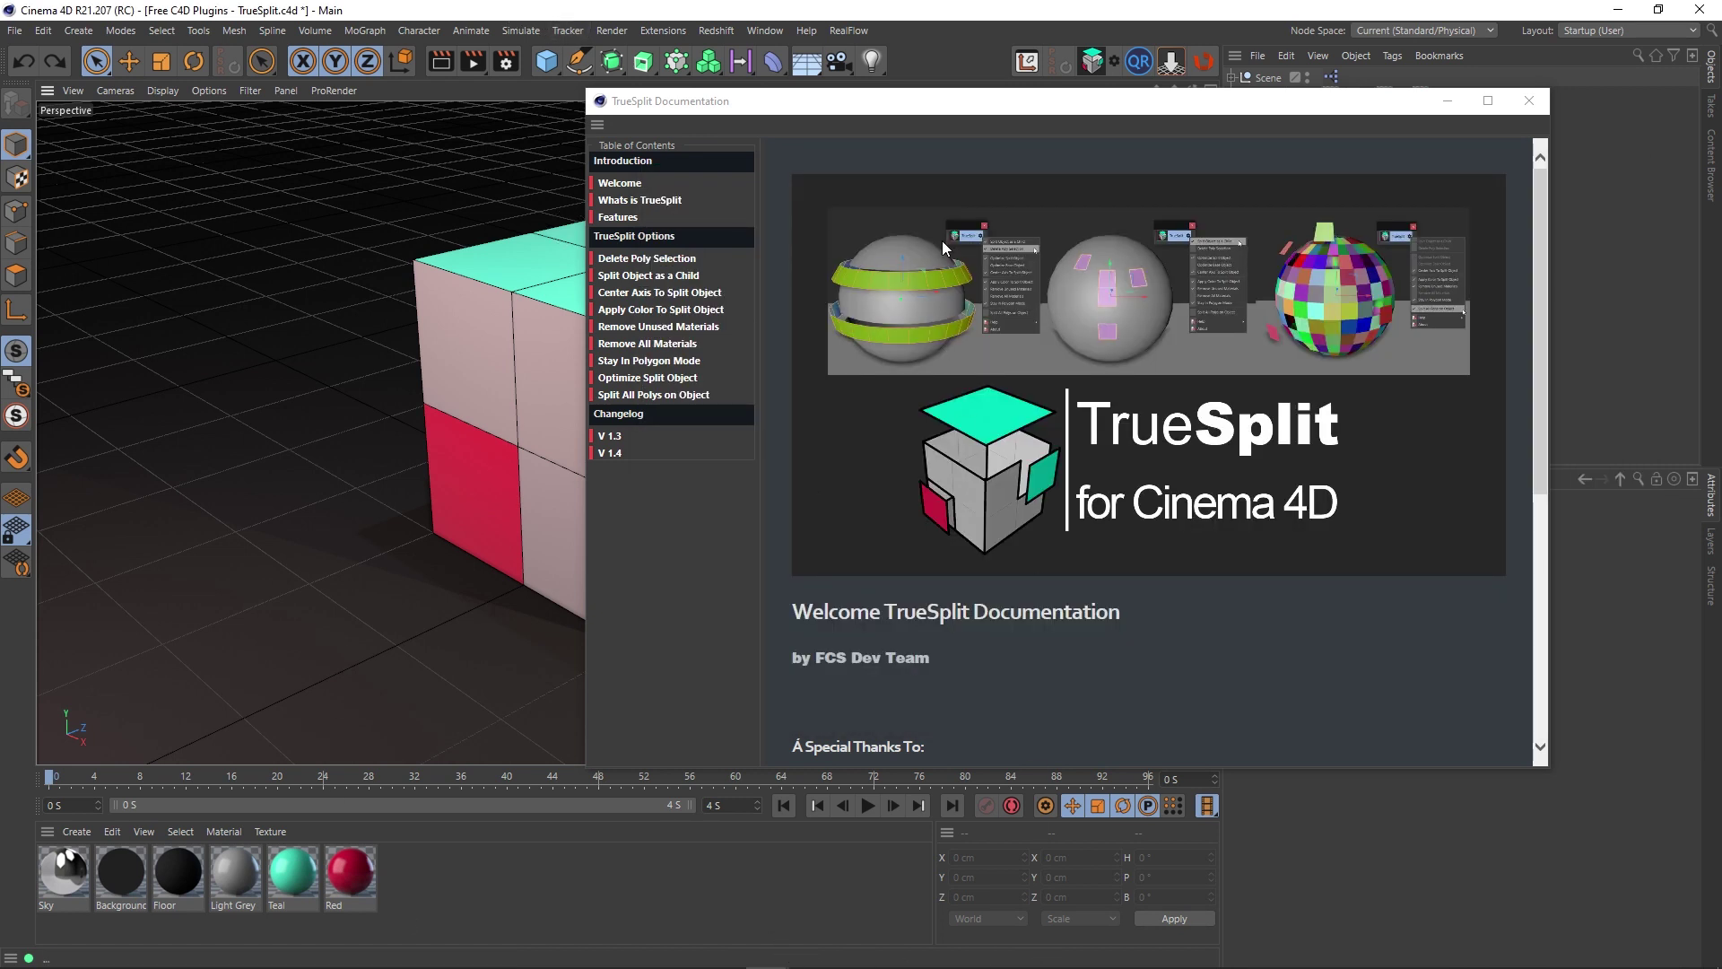
Step: Move and narrow the TrueSplit documentation window, then scroll down to its credits and contact links
{"action": "left_click_drag", "start_coordinate": [848, 111], "coordinate": [927, 178]}
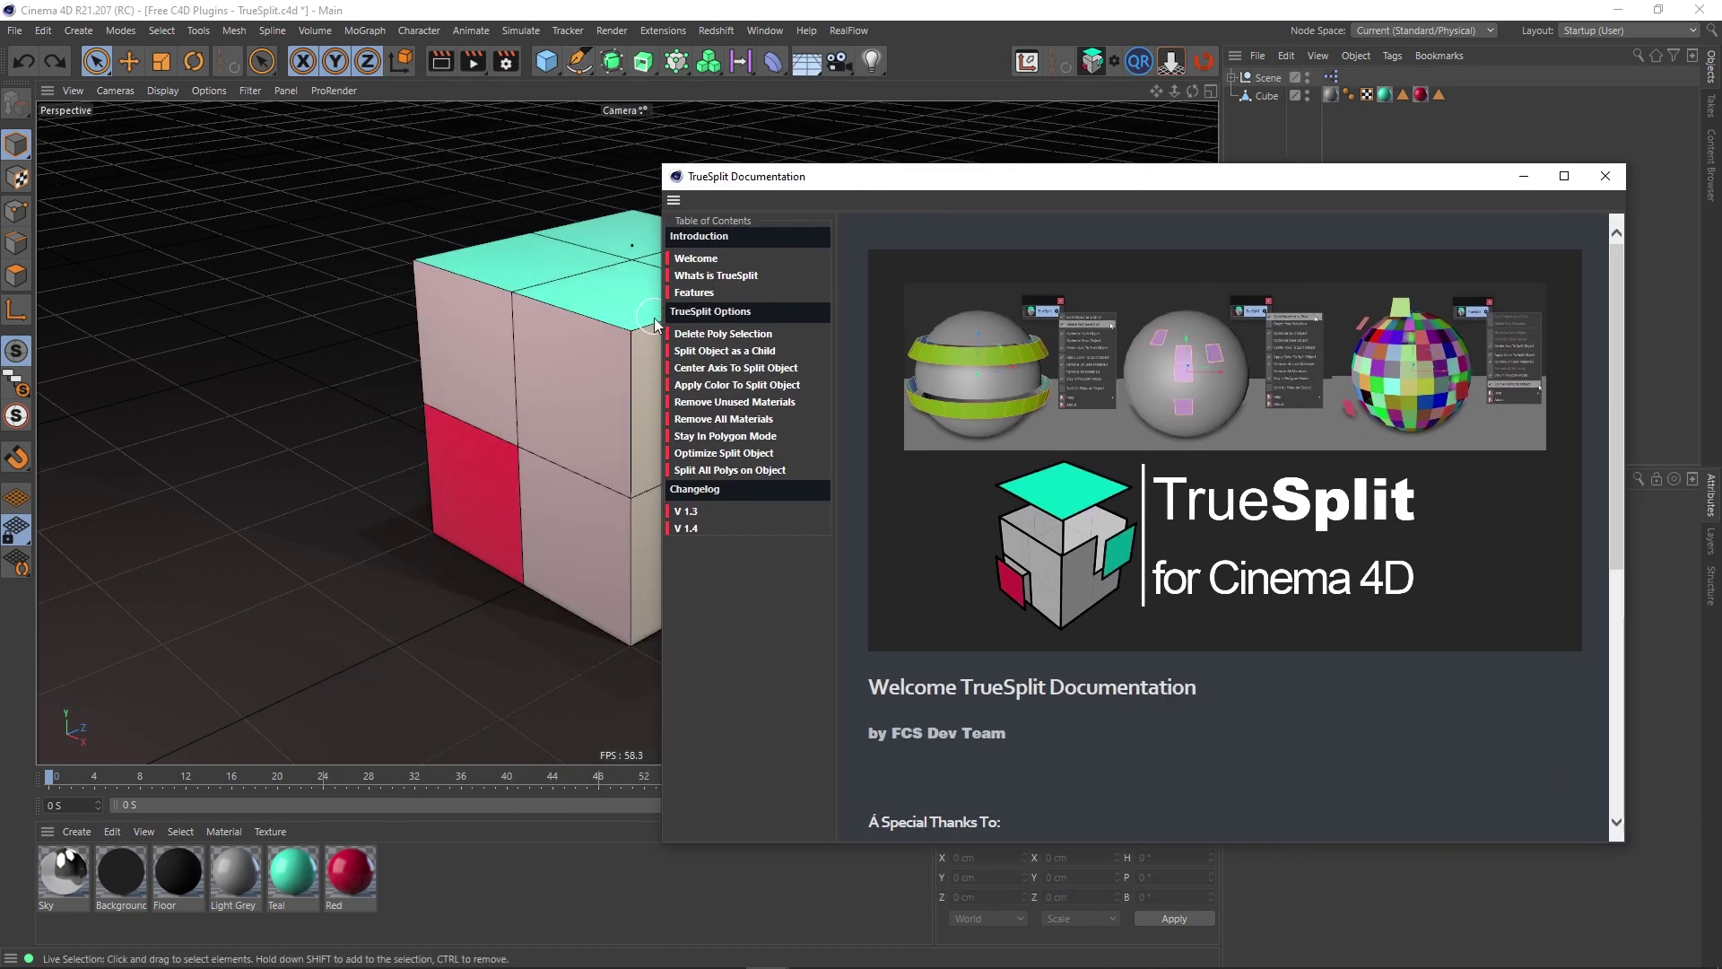
{"action": "left_click_drag", "start_coordinate": [658, 333], "coordinate": [959, 302]}
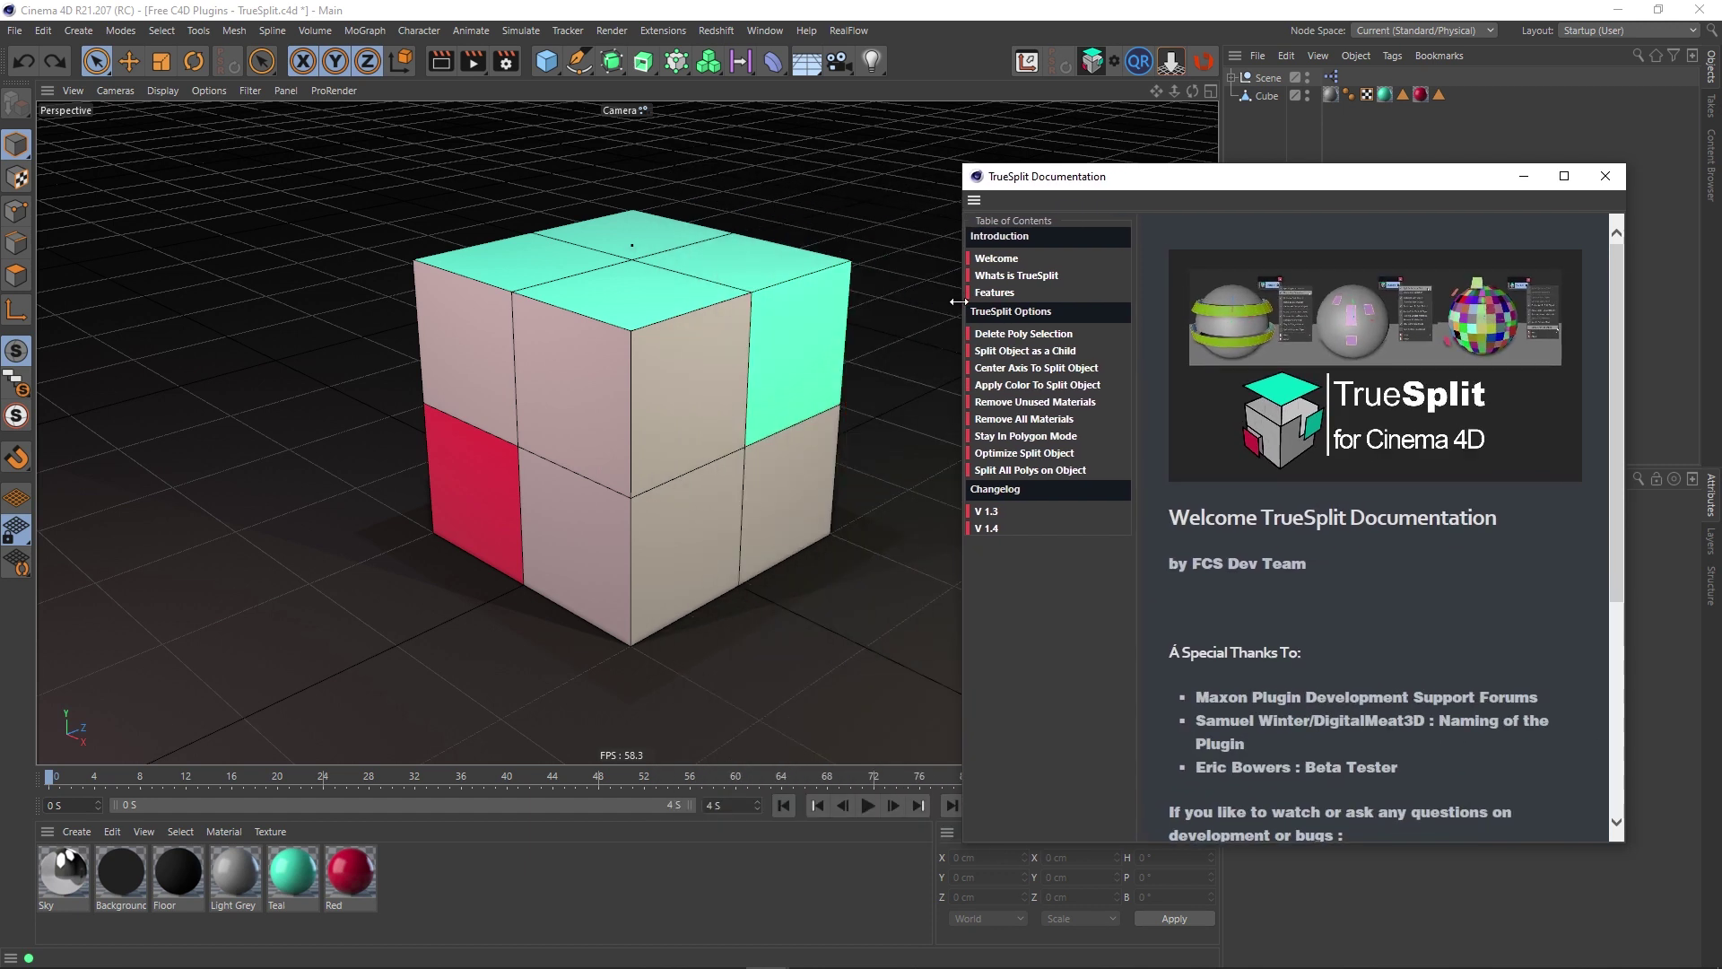
{"action": "scroll", "coordinate": [1175, 529], "scroll_direction": "down", "scroll_amount": 5}
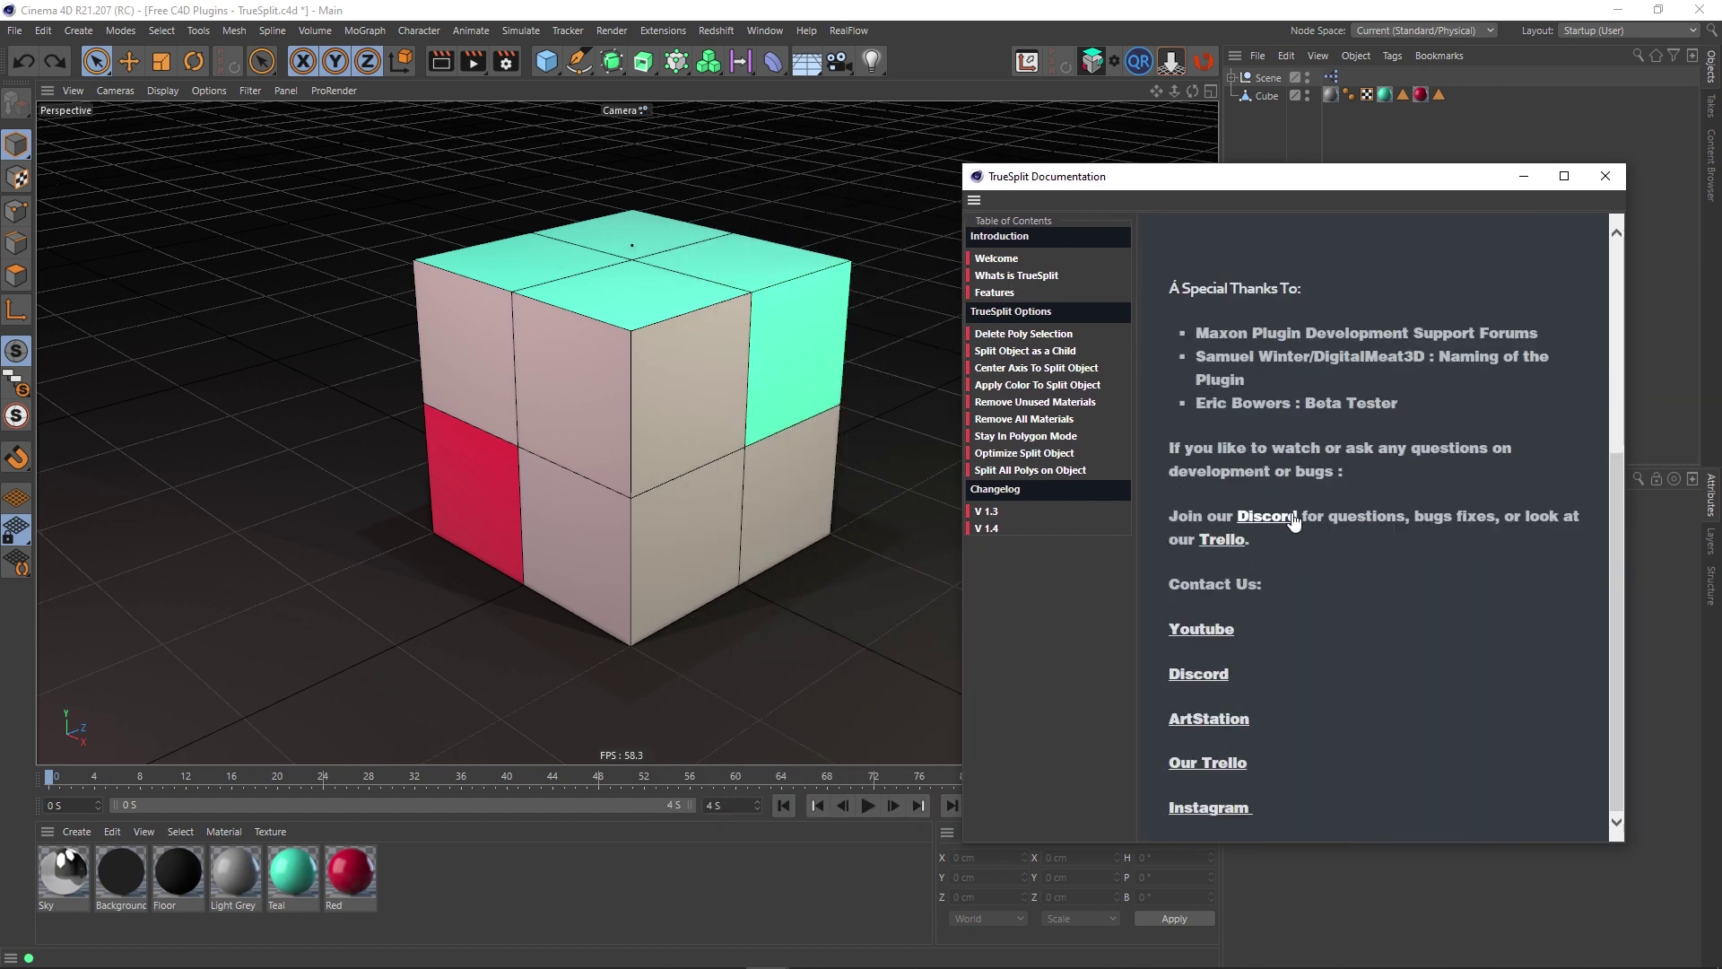